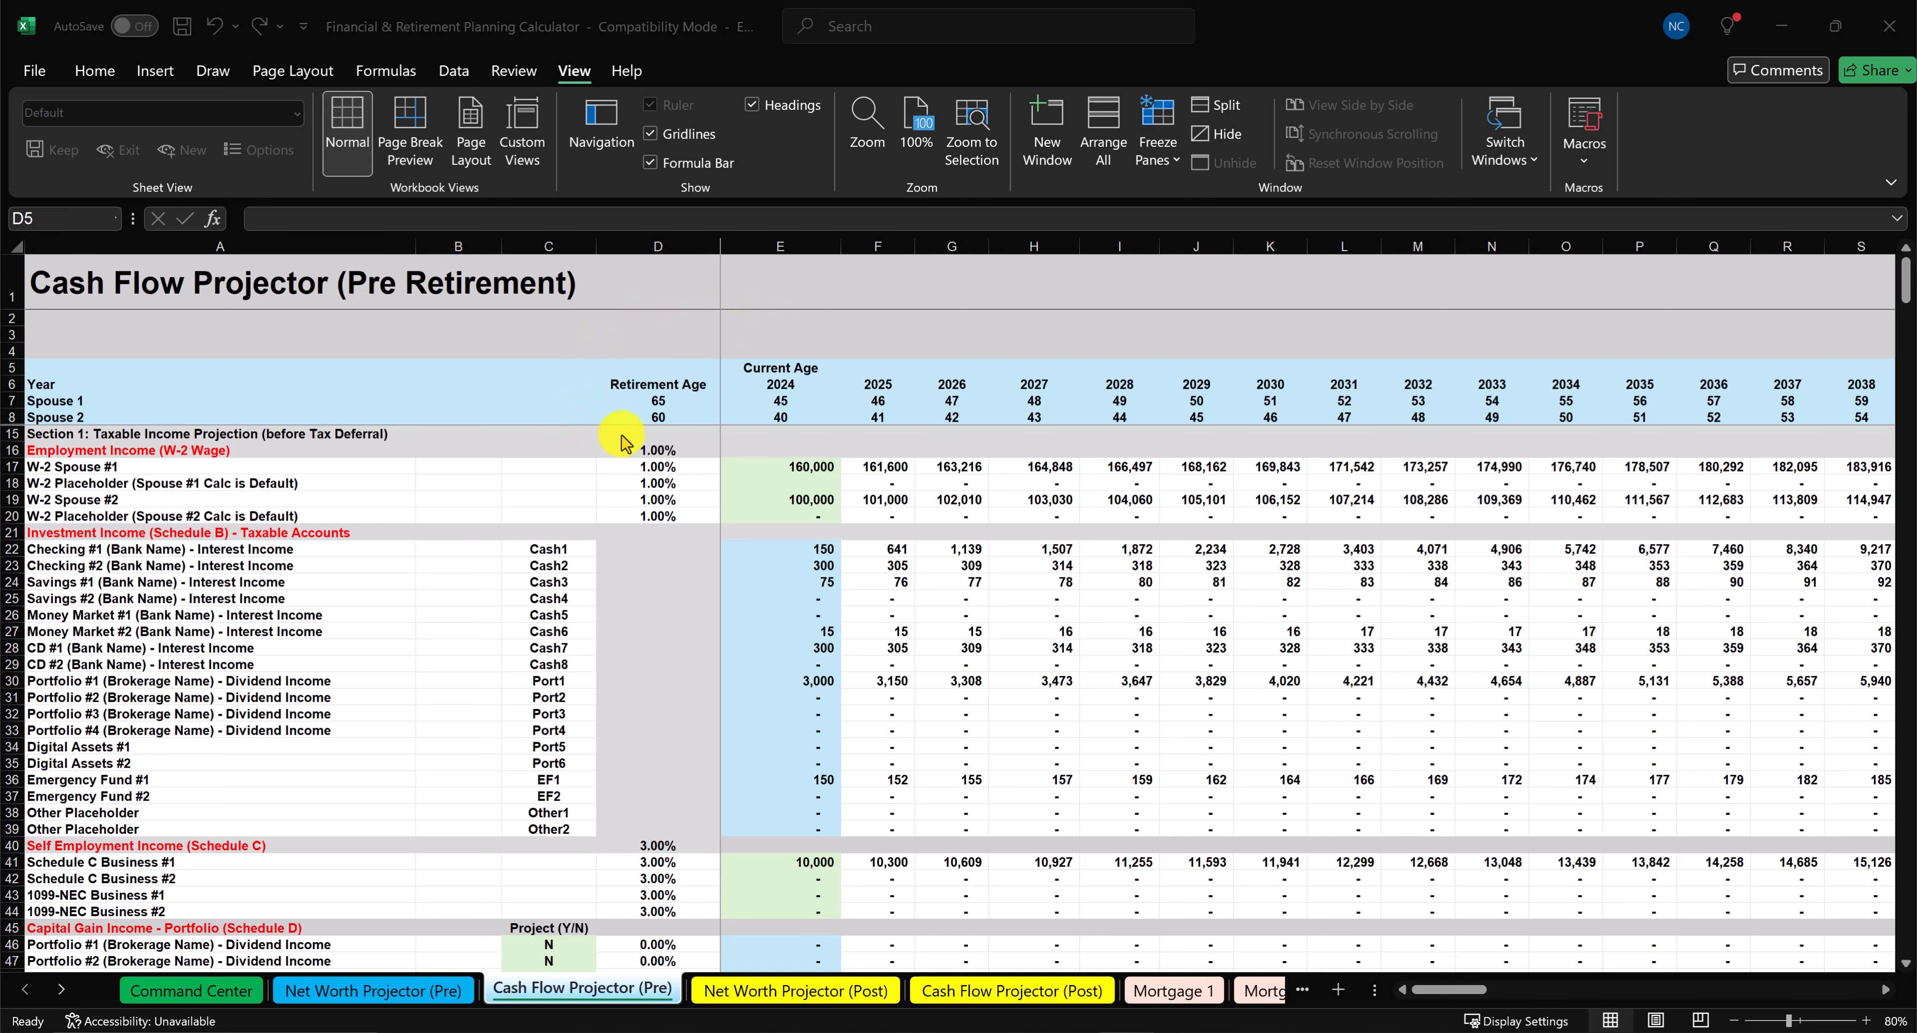
Look across the yearly projection columns of the Cash Flow Projector (Pre) sheet.
click(1427, 991)
drag(1427, 992, 1473, 997)
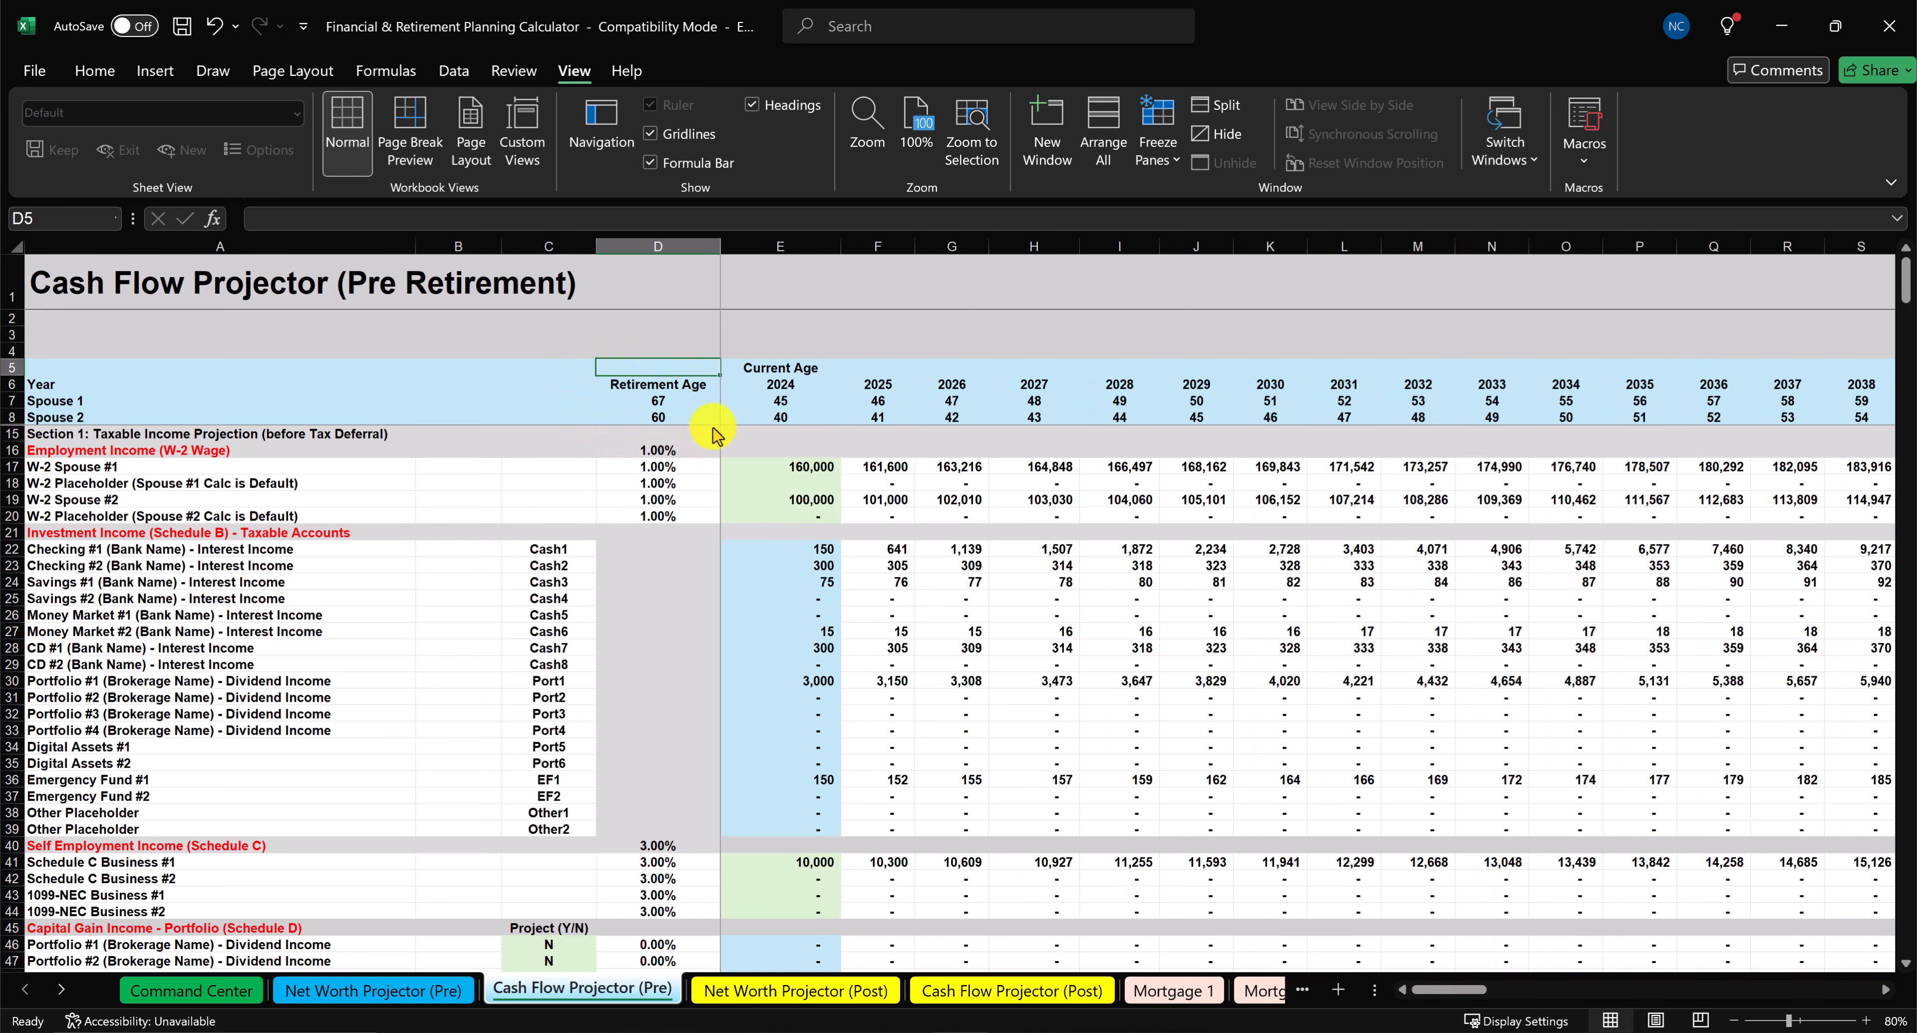
scroll(1620, 356, right, 3)
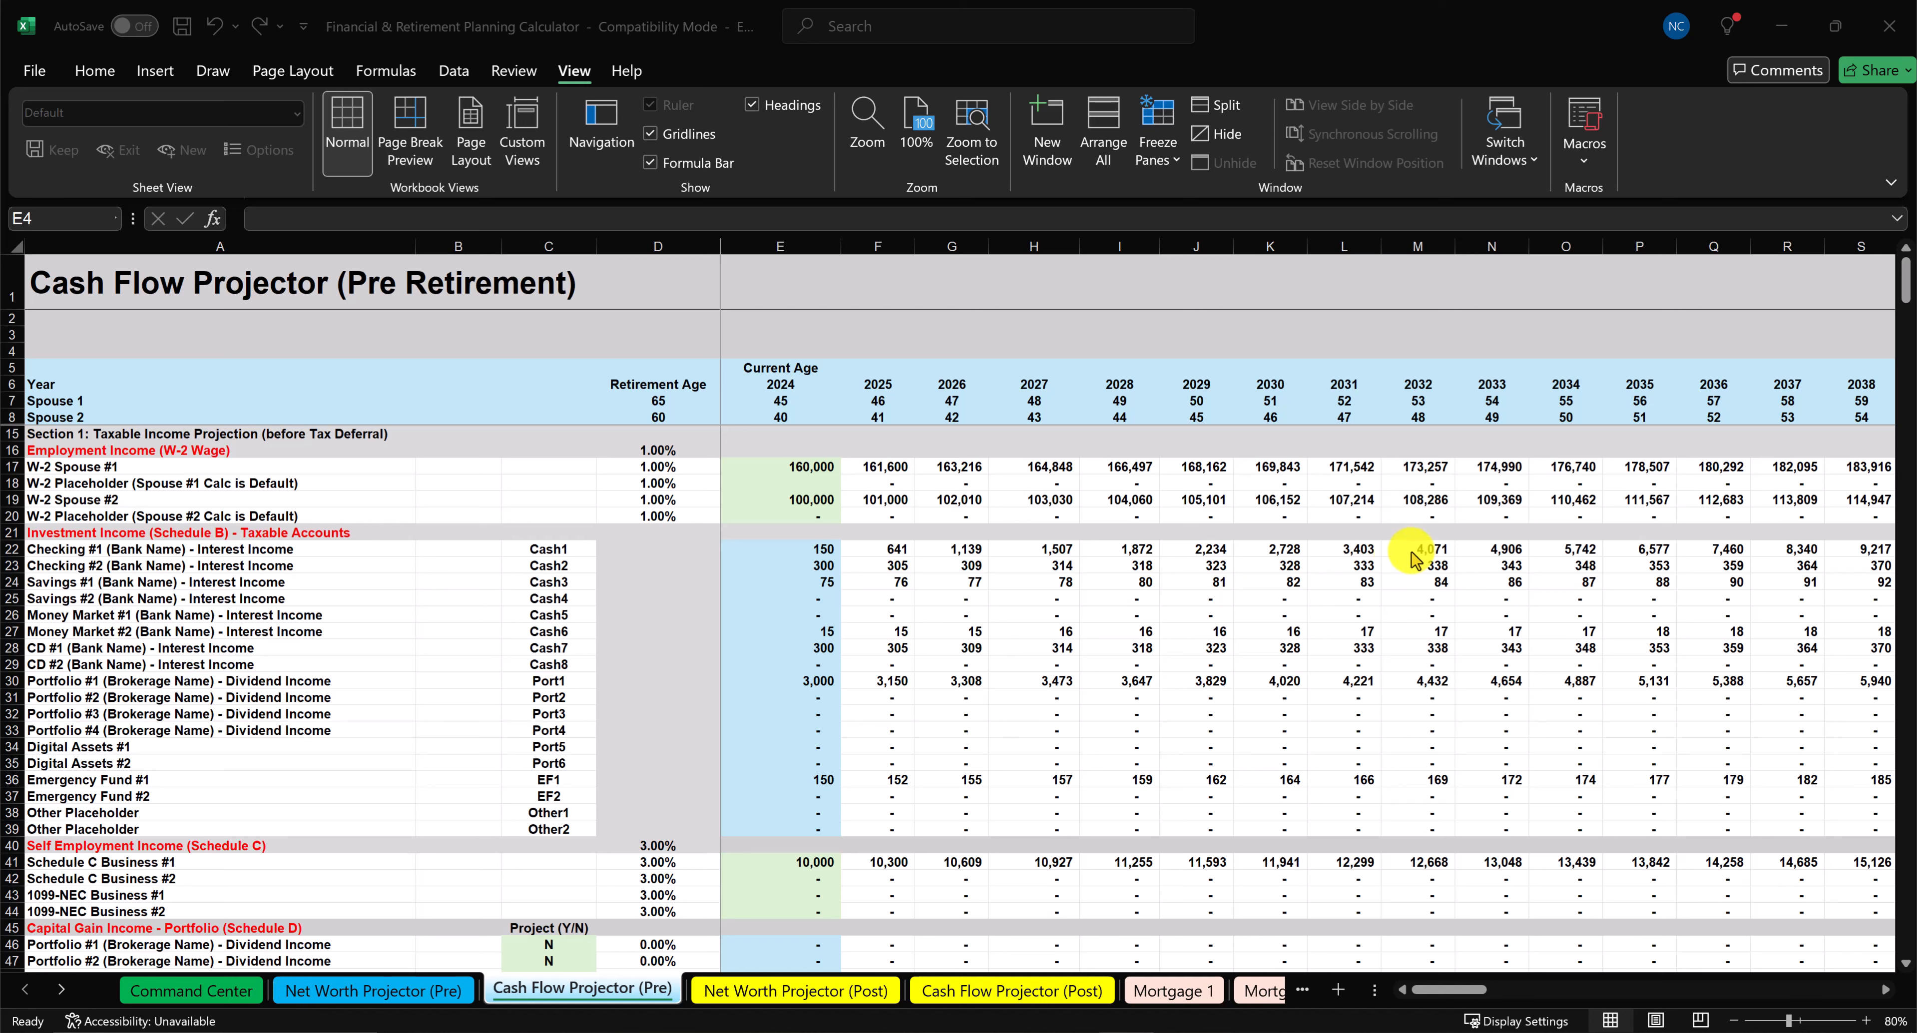
Open the Net Worth Projector (Pre) sheet and review its yearly market income, market return, income allocation and balance columns from 2025 onward.
key(ctrl+Page_Up)
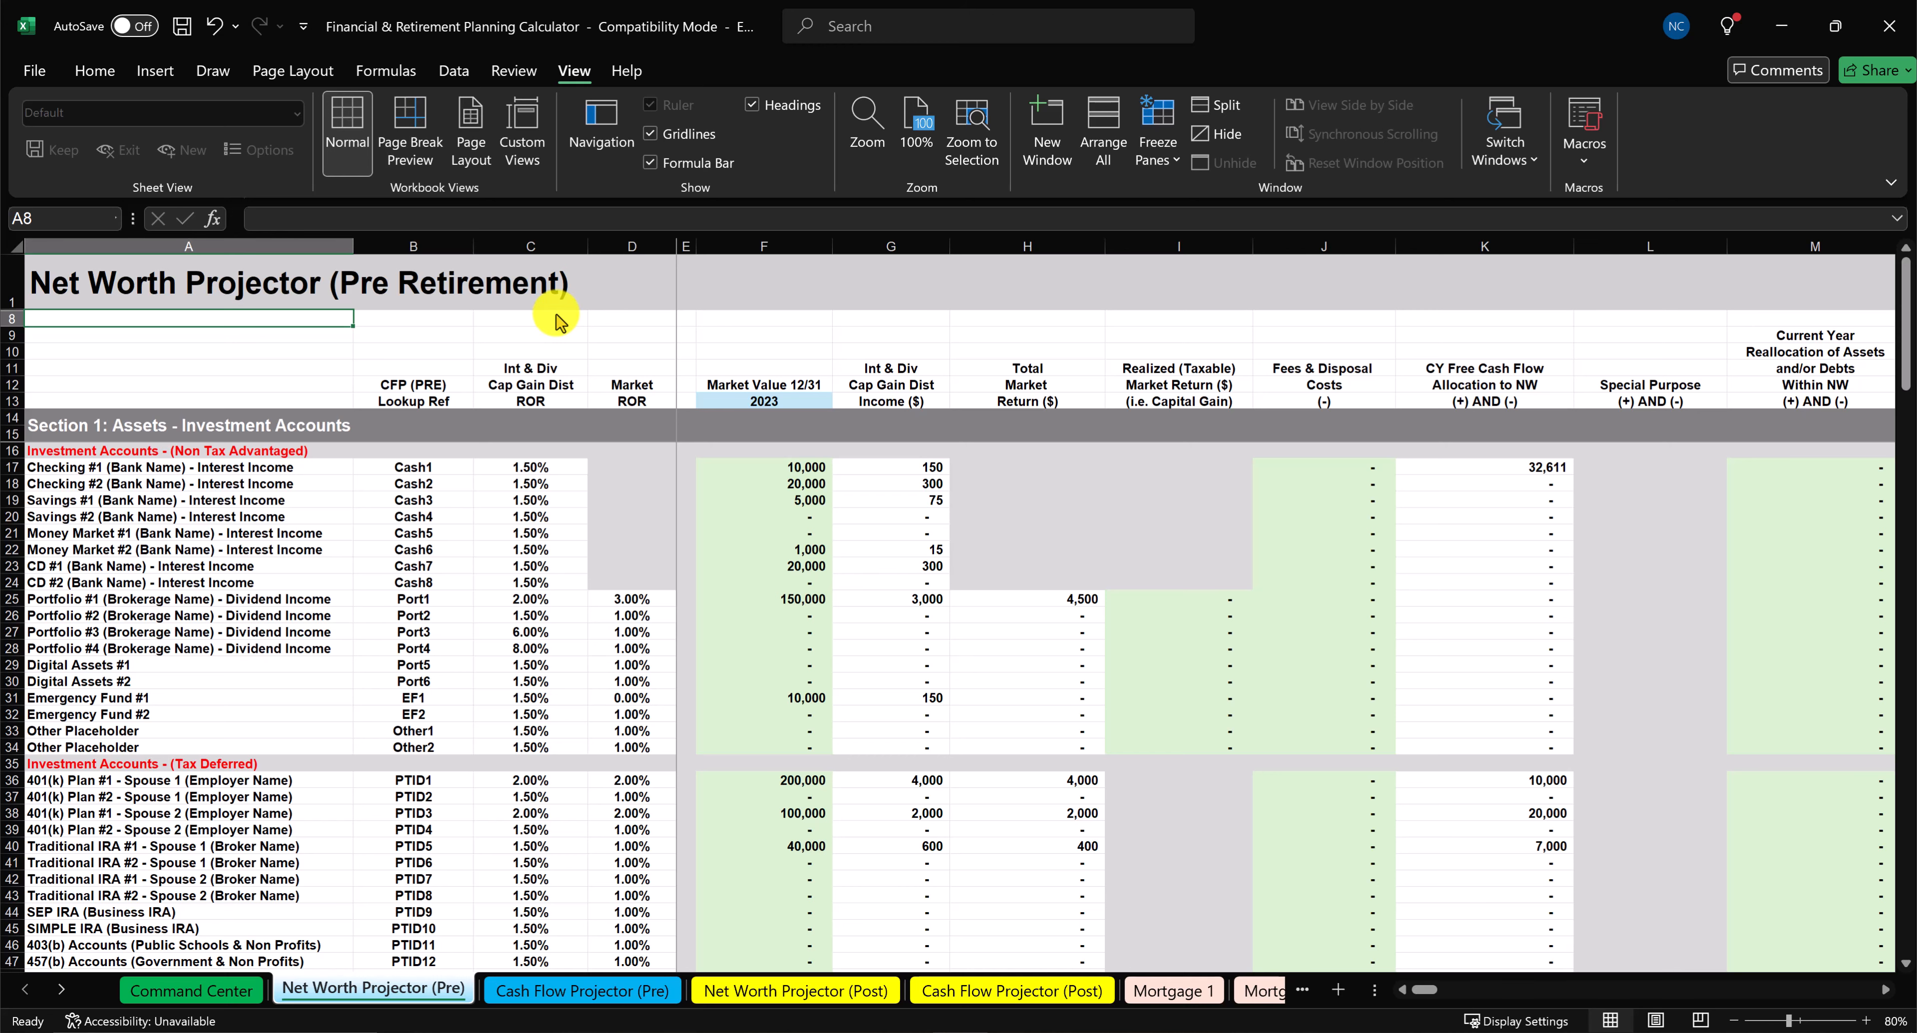
scroll(558, 320, right, 3)
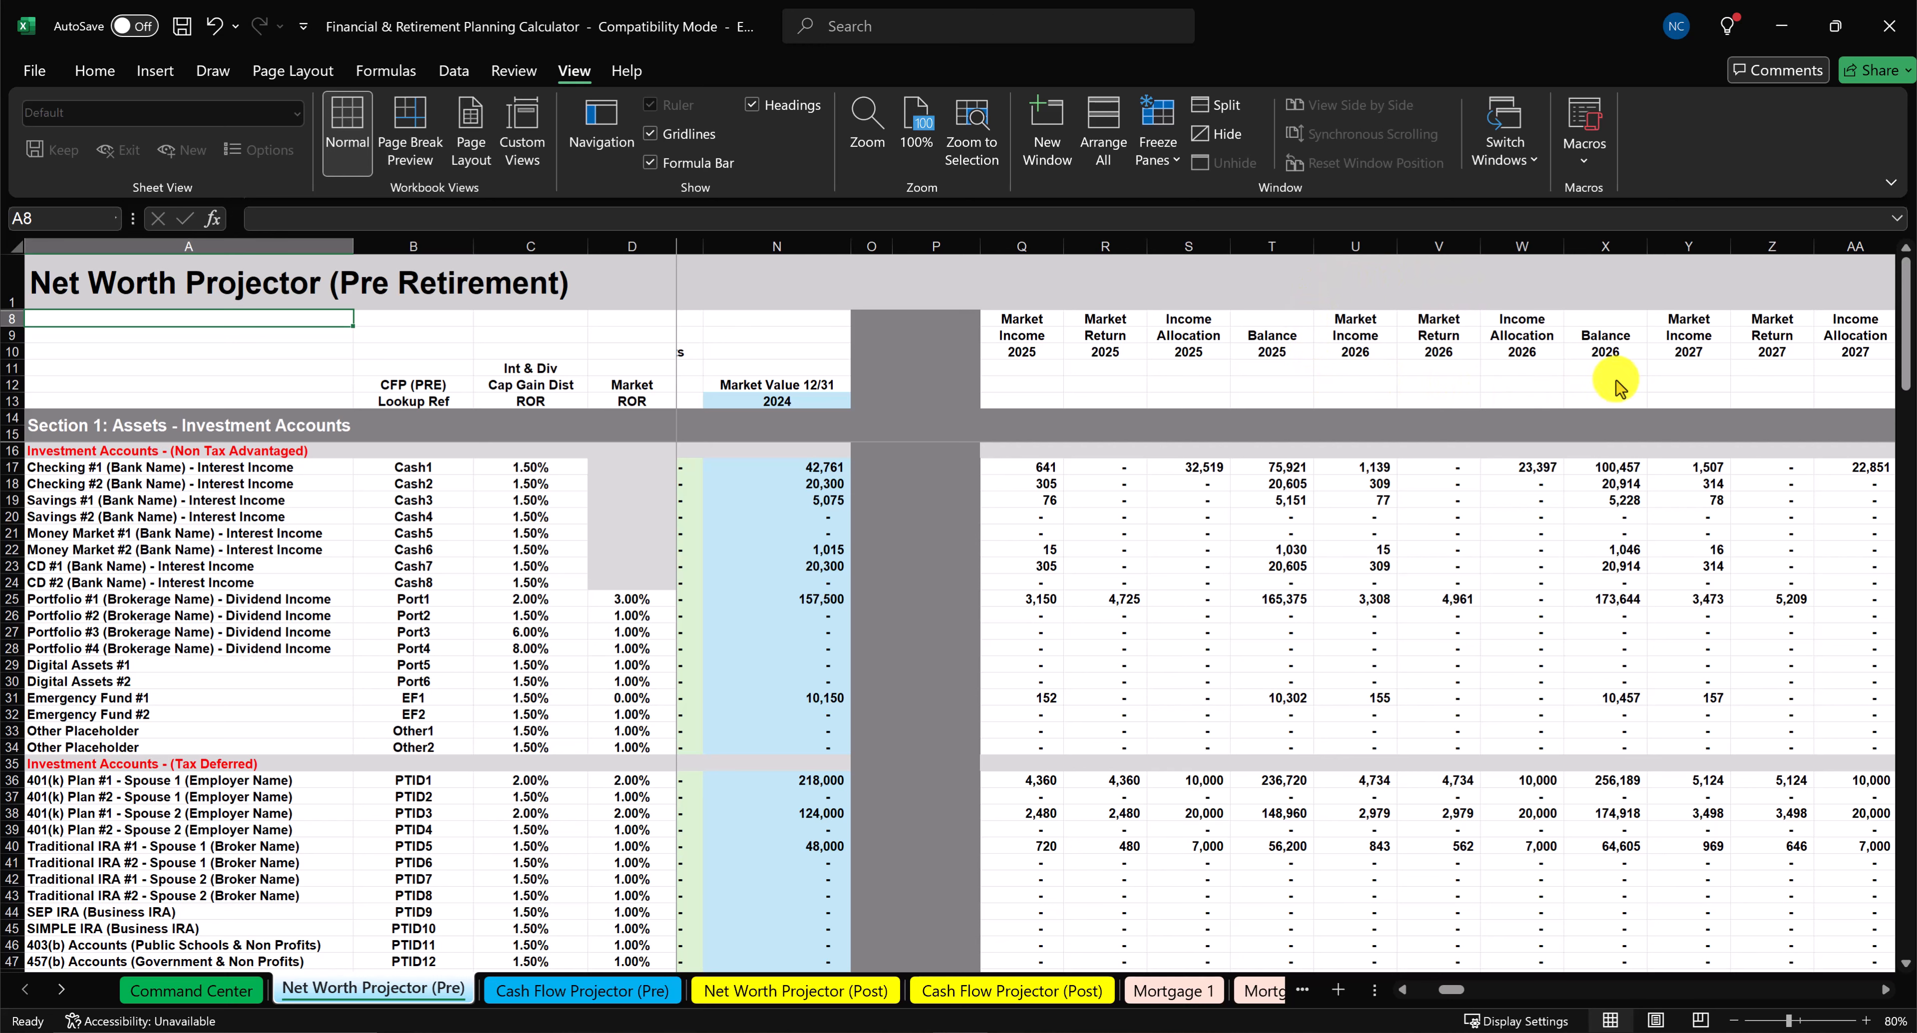
scroll(1265, 290, right, 5)
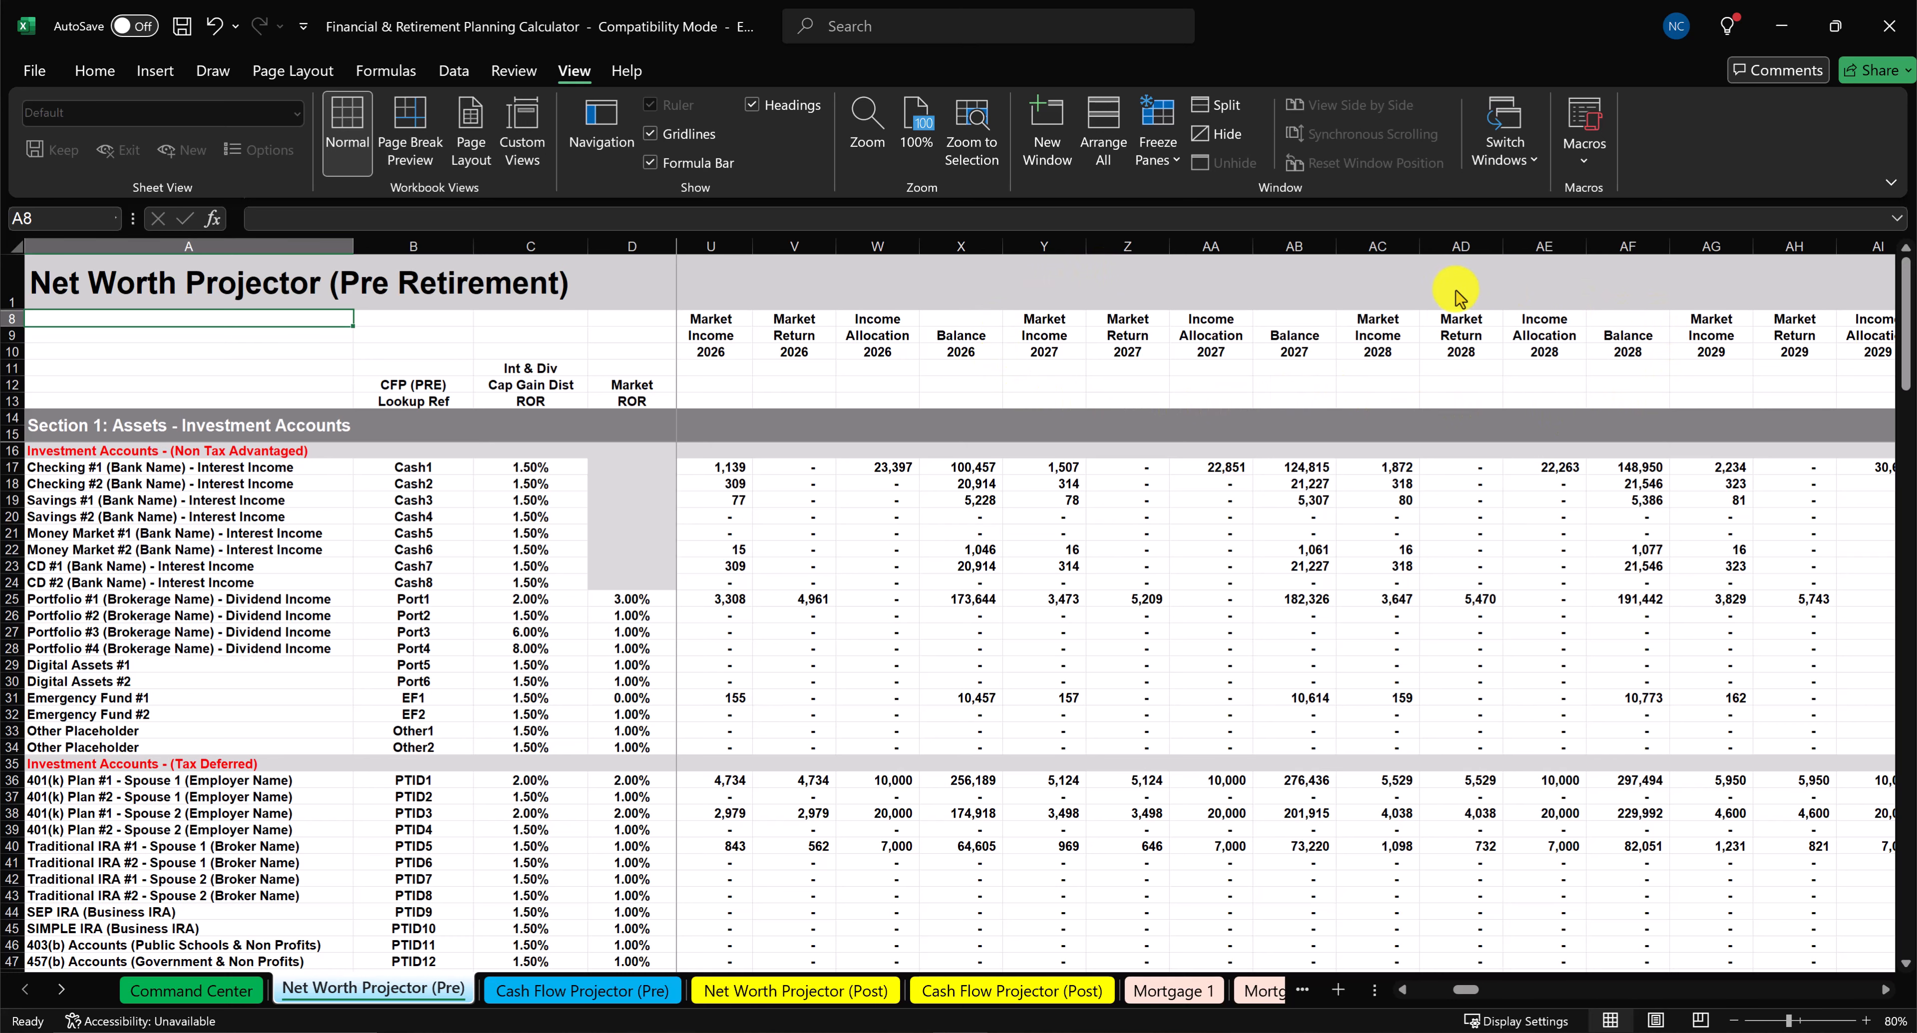
scroll(1449, 296, left, 5)
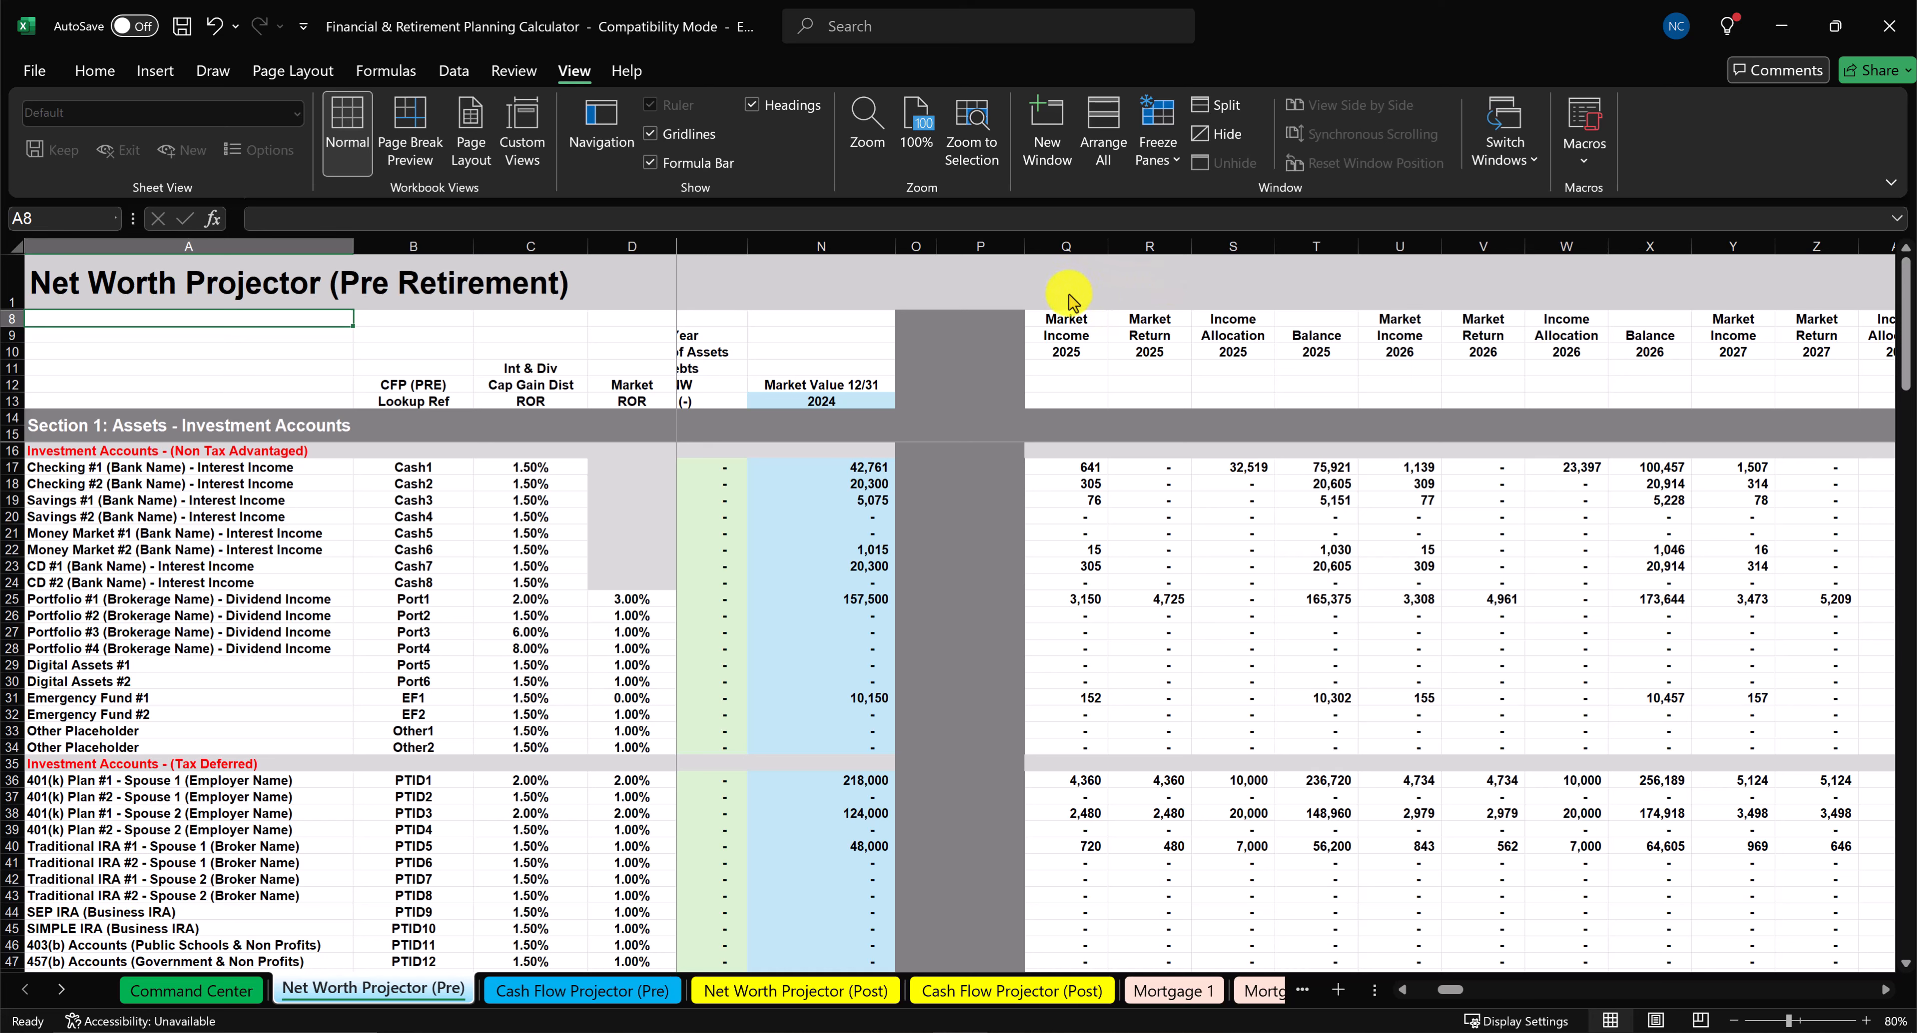
Inspect the formulas behind the 2025 Market Income of Checking #1 and the 2025 Market Return of Portfolio #1, leaving both unchanged.
double_click(1065, 469)
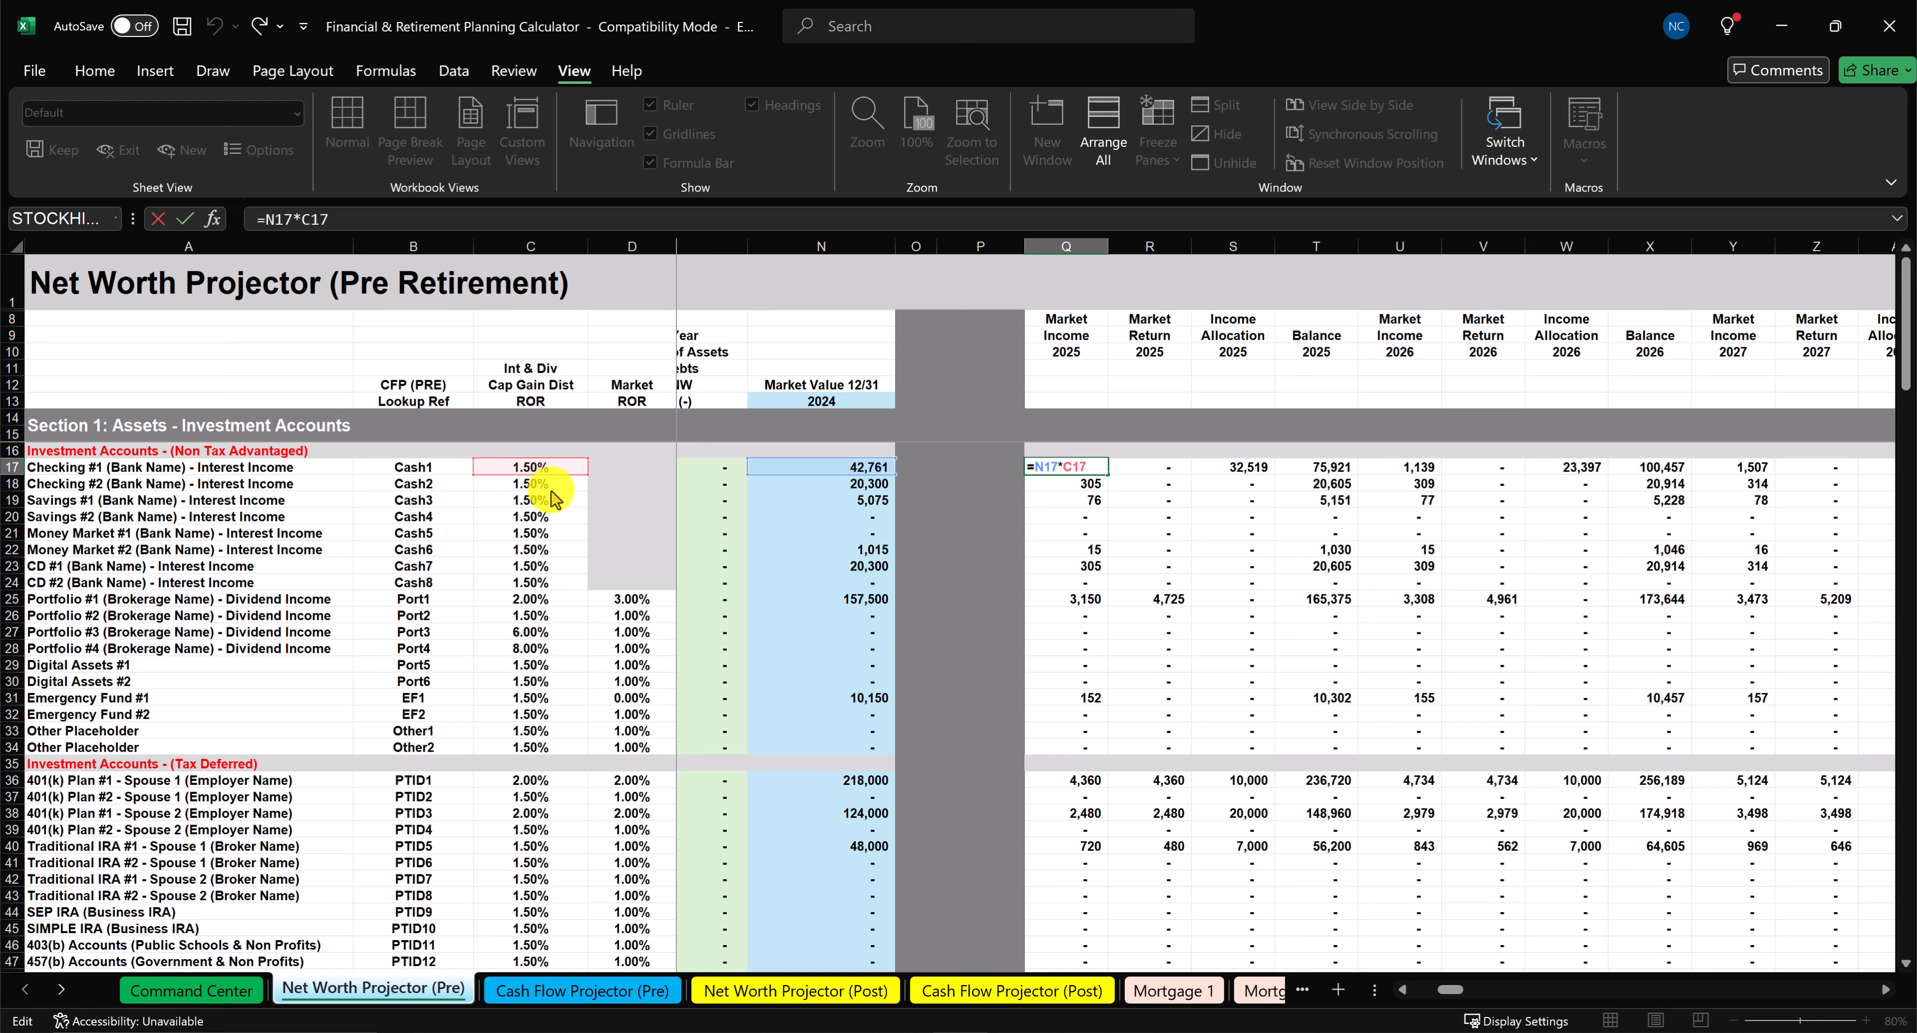
key(Return)
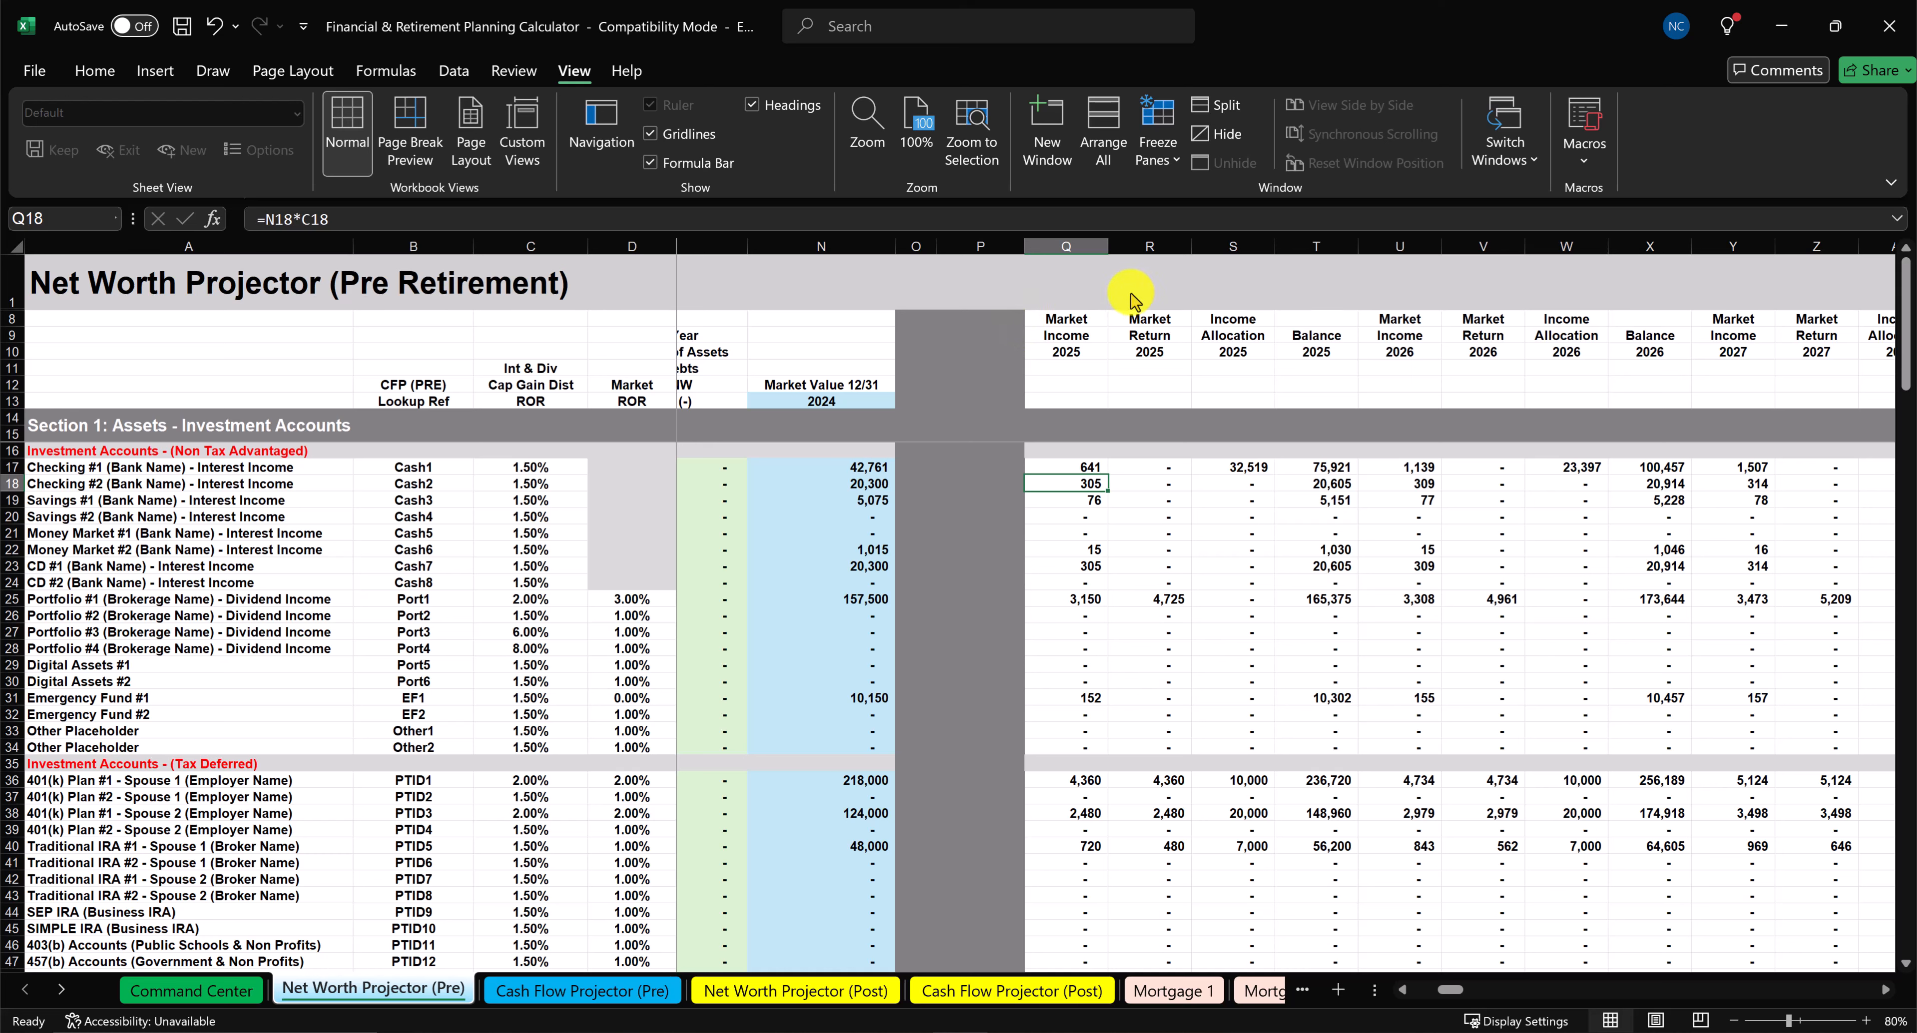
key(ctrl+Home)
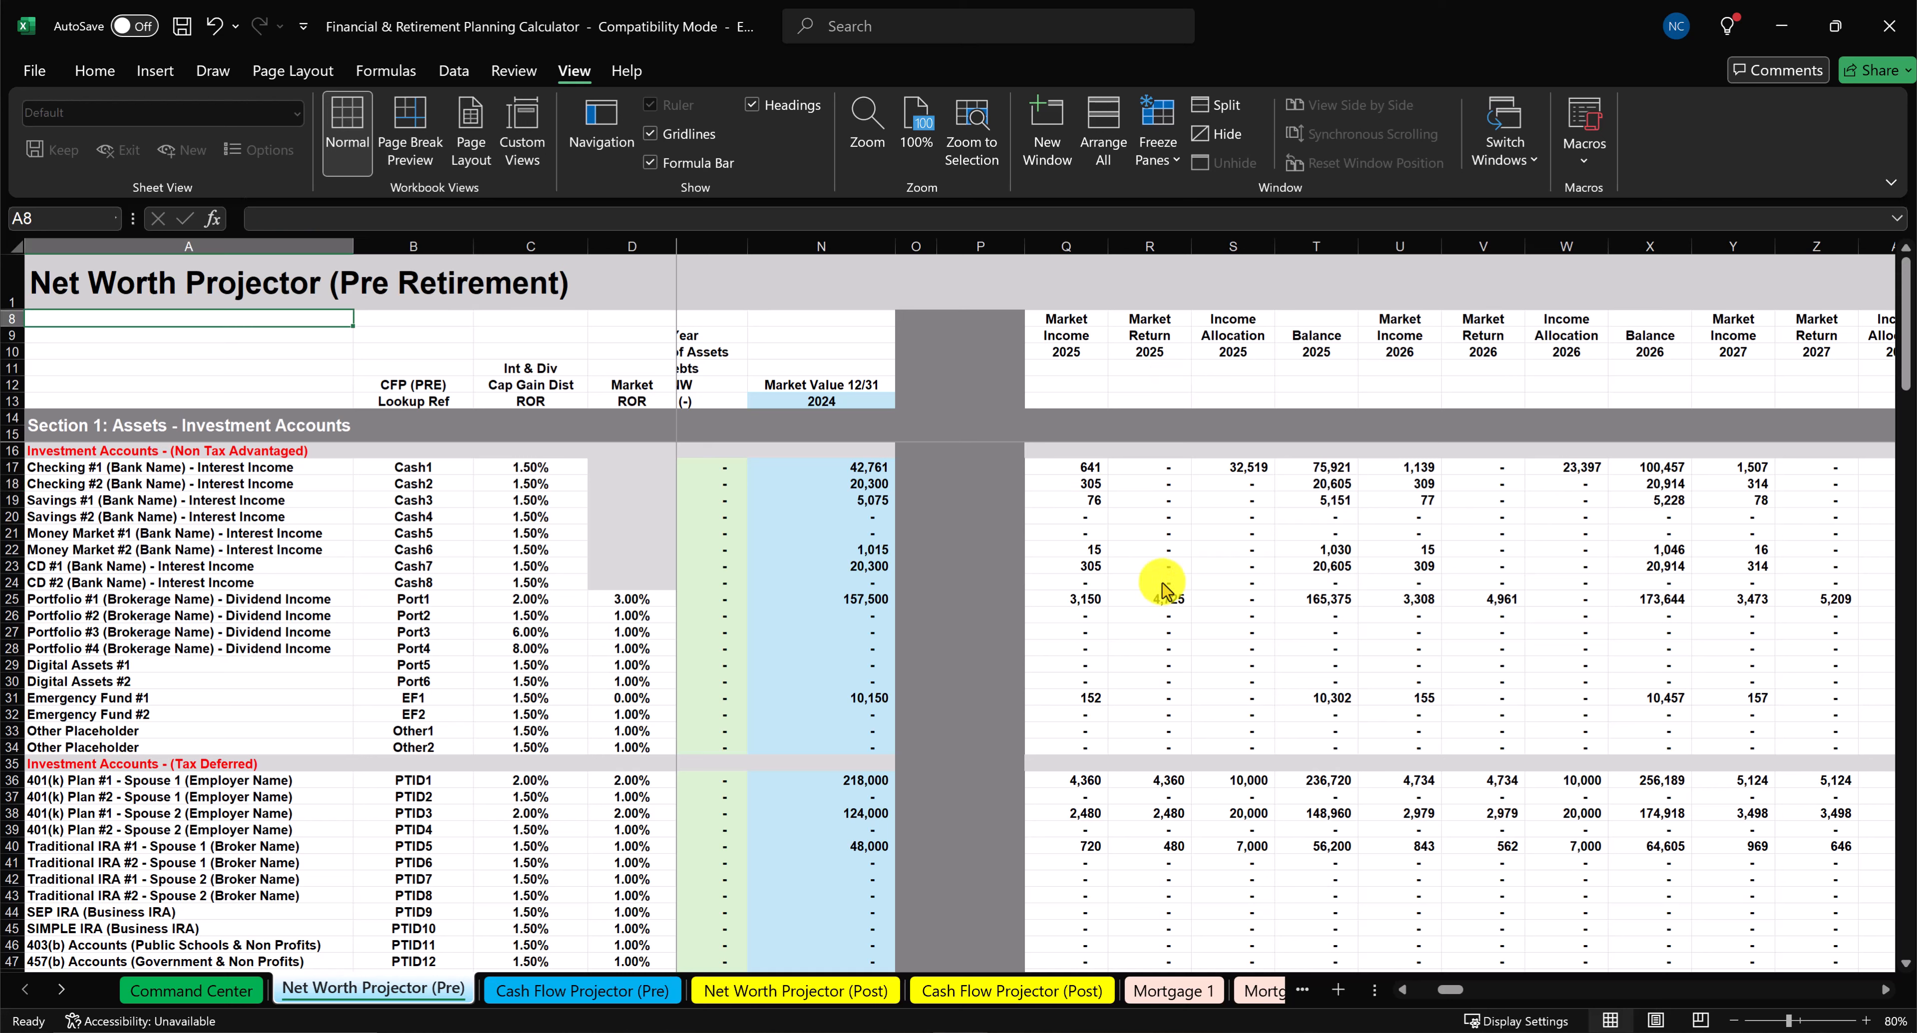
double_click(1140, 606)
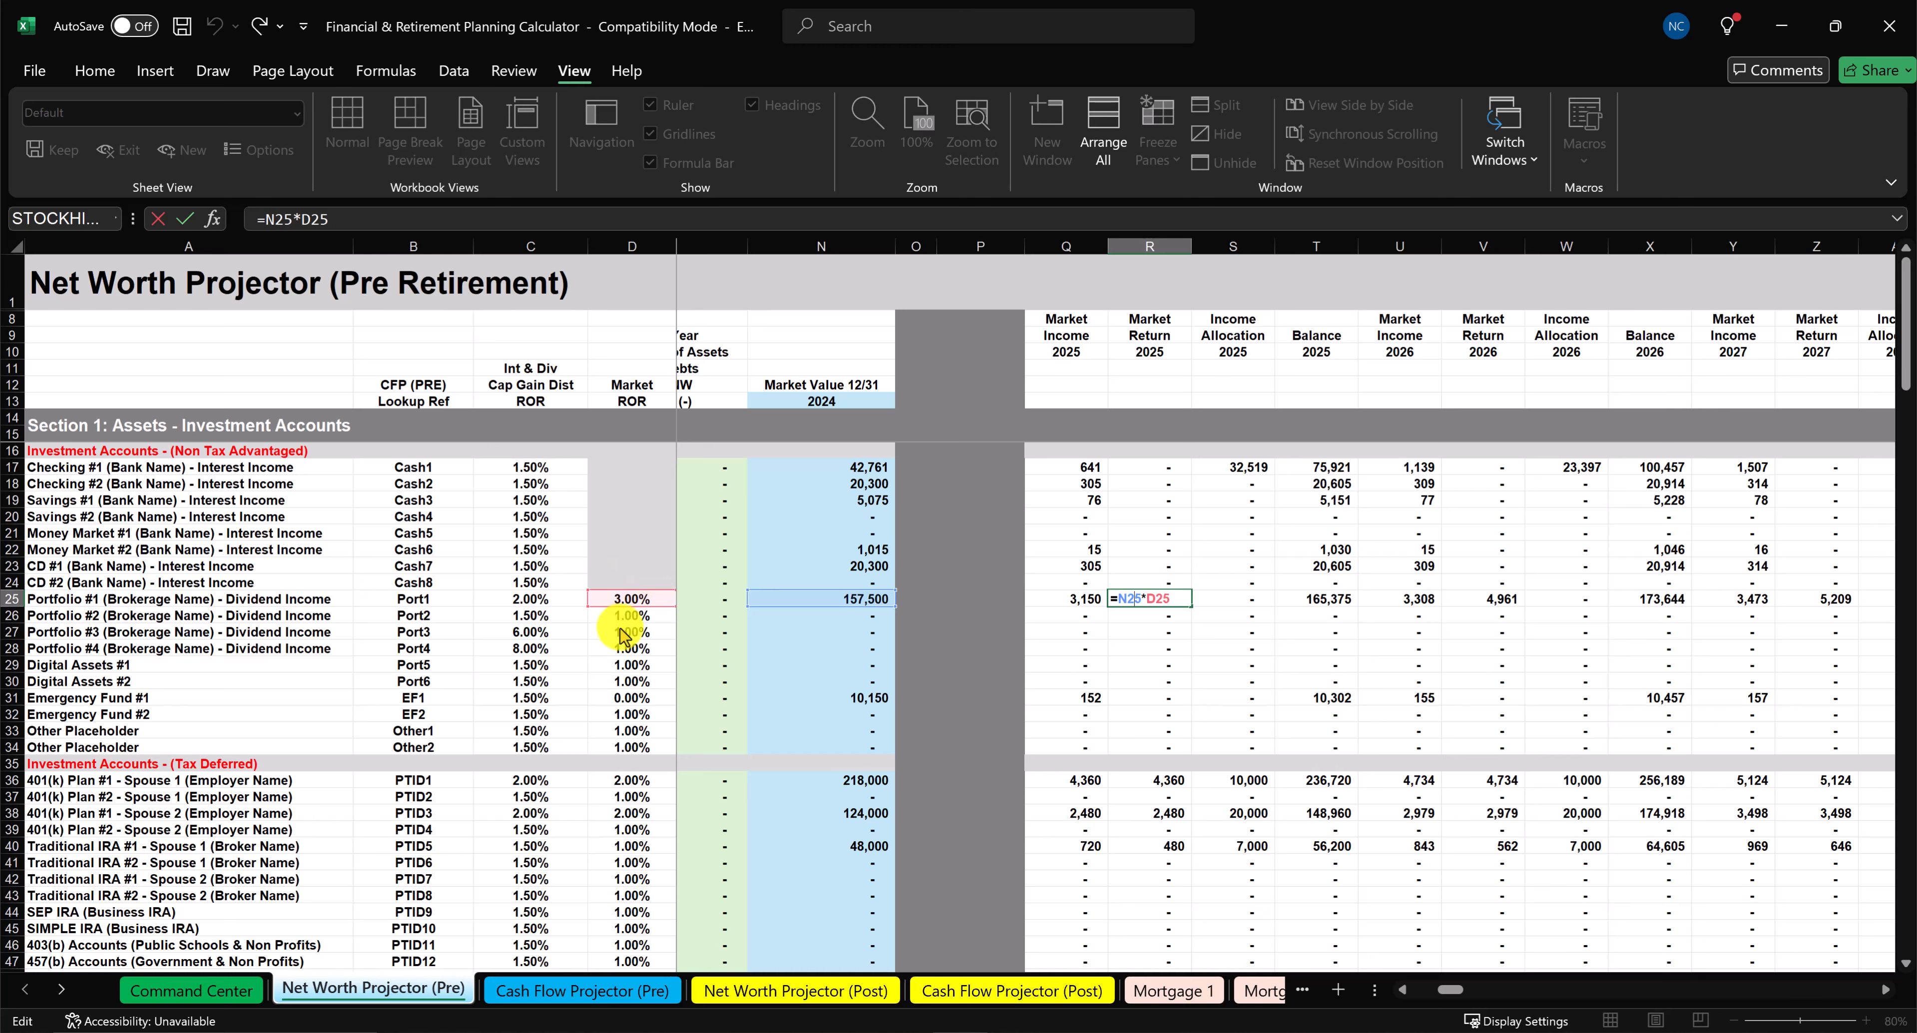
key(Return)
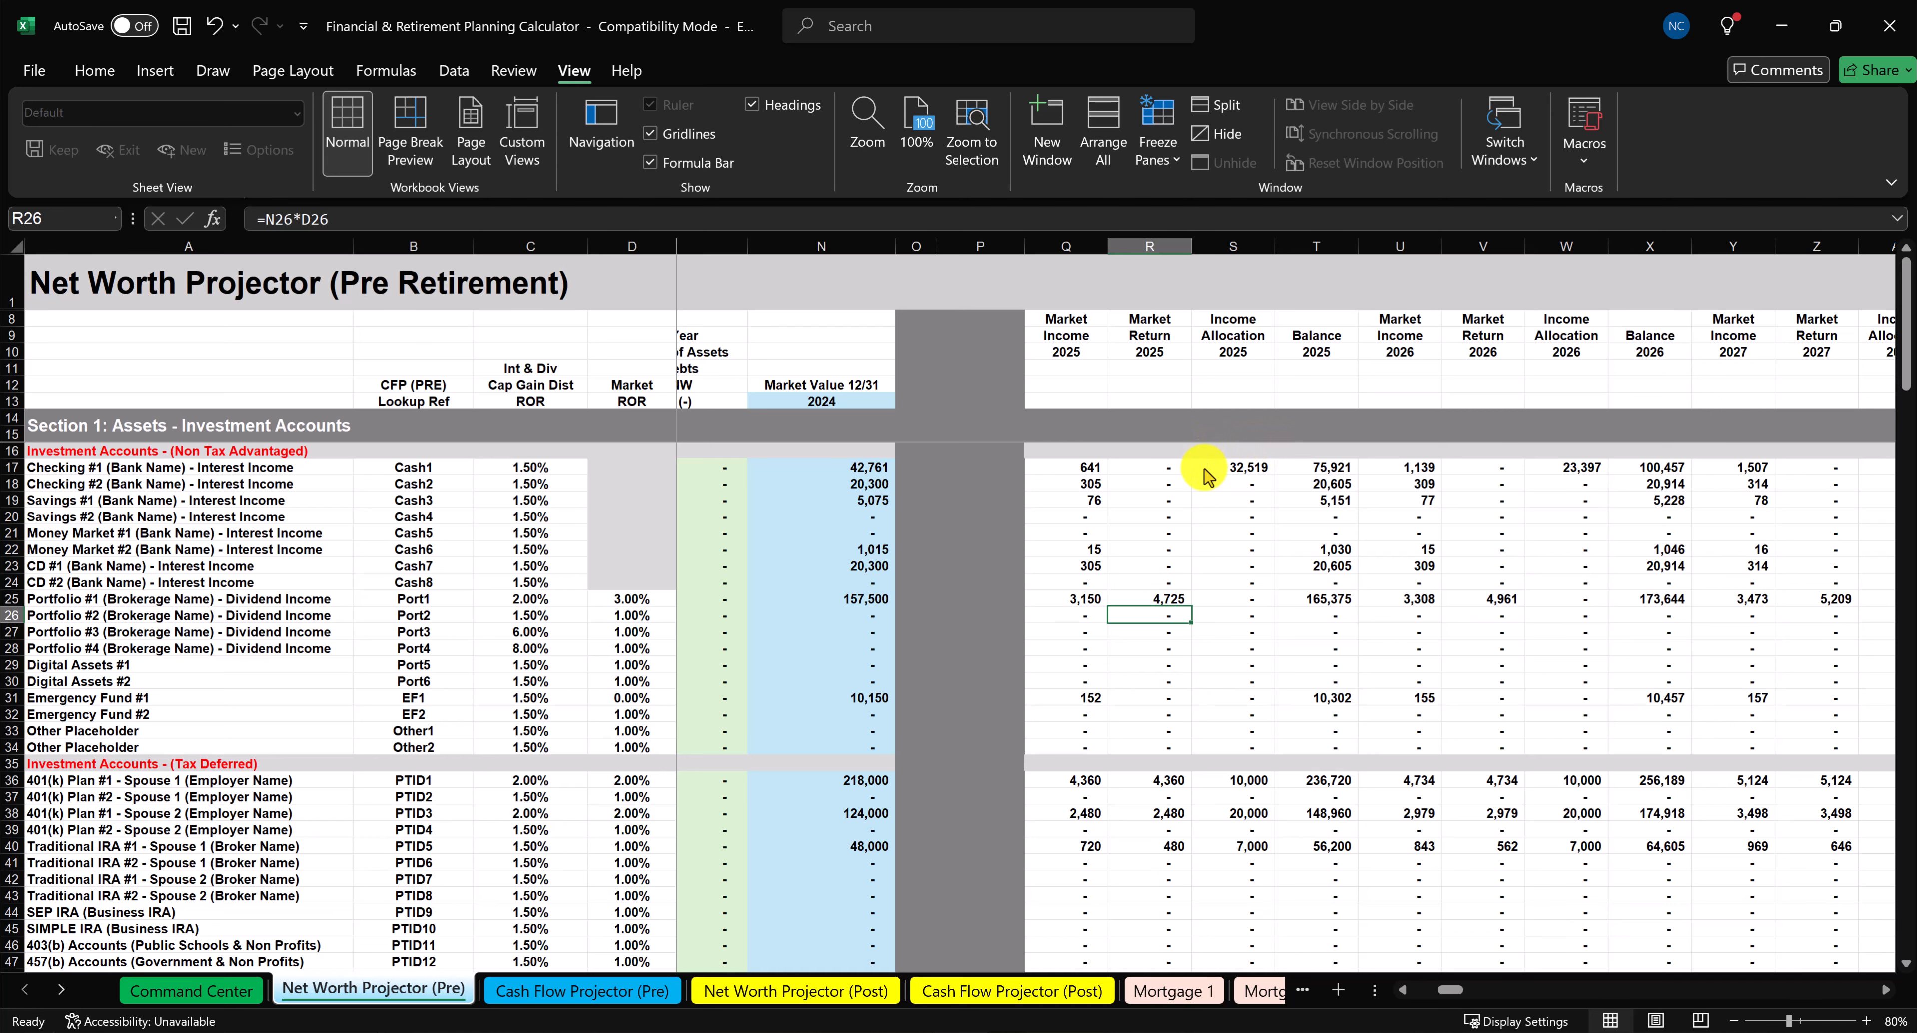
Review the Cash Flow Projector (Pre) sheet from taxable income down to the Section 5 free cash flow allocation to net worth.
key(ctrl+Page_Down)
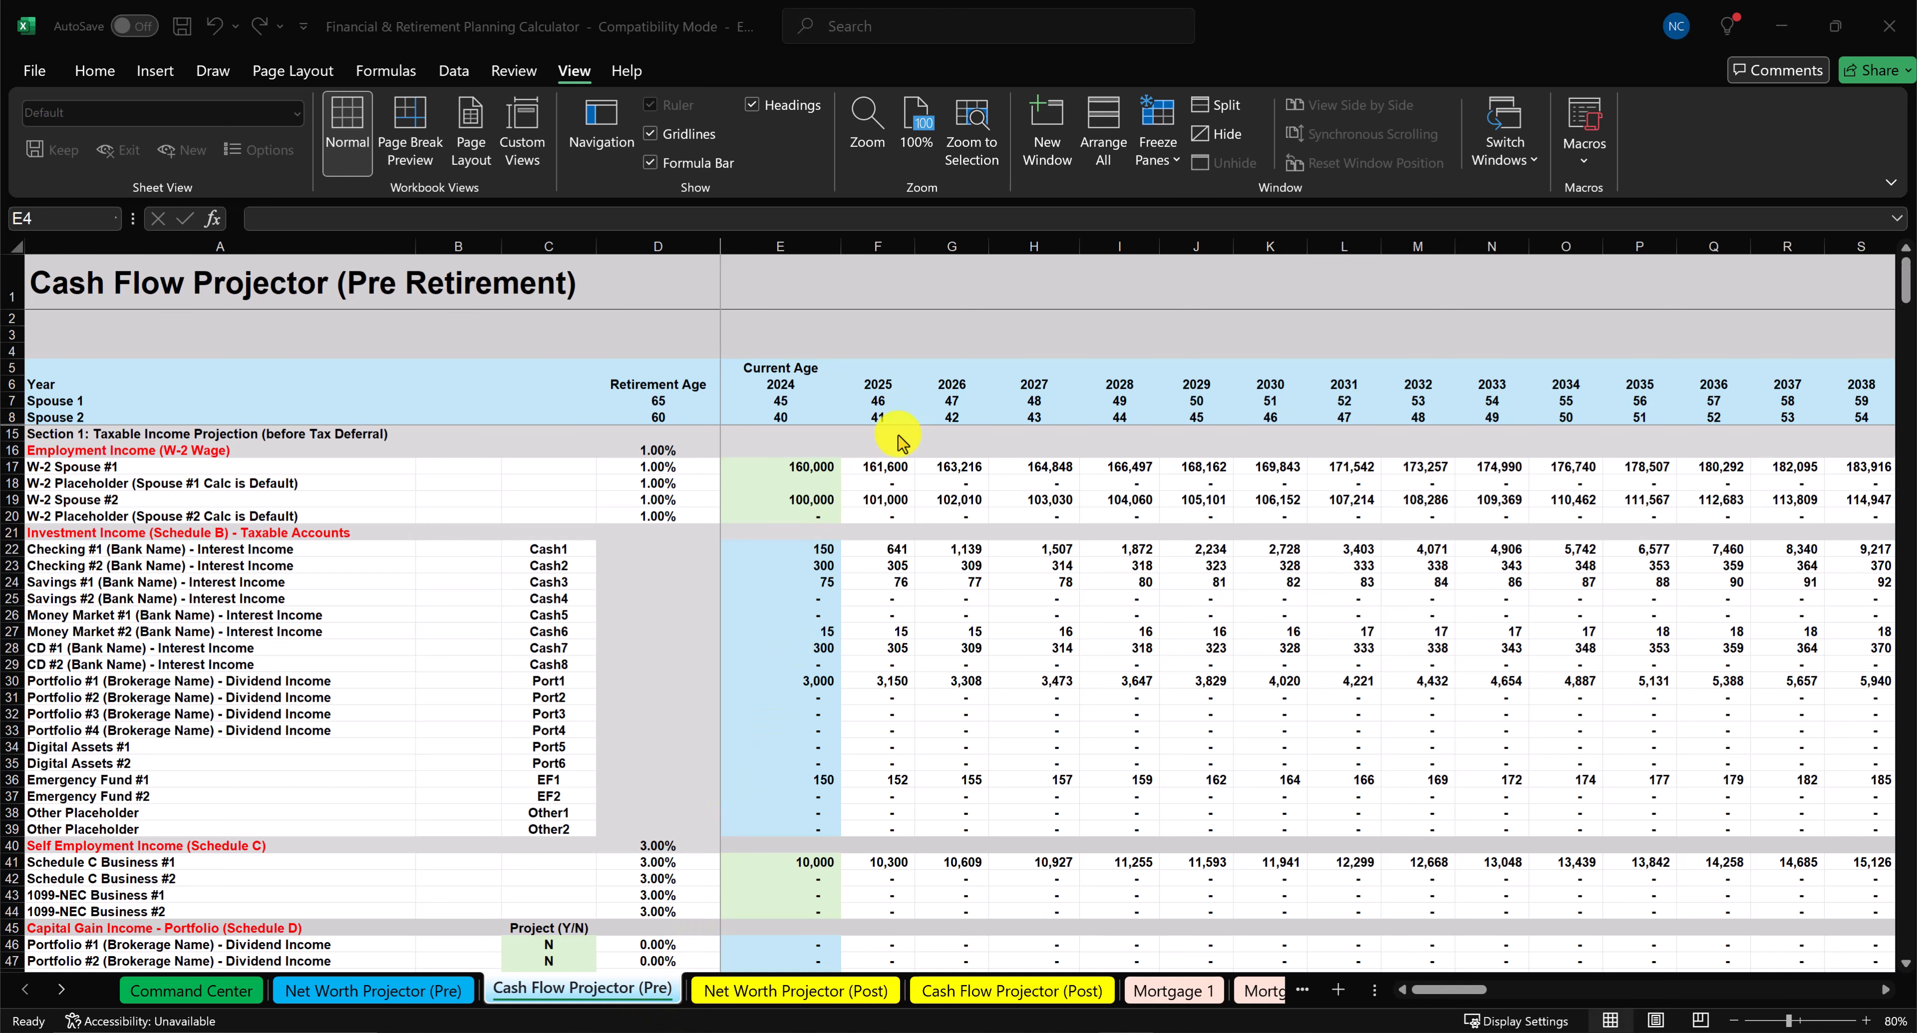
scroll(902, 442, down, 5)
scroll(898, 441, down, 11)
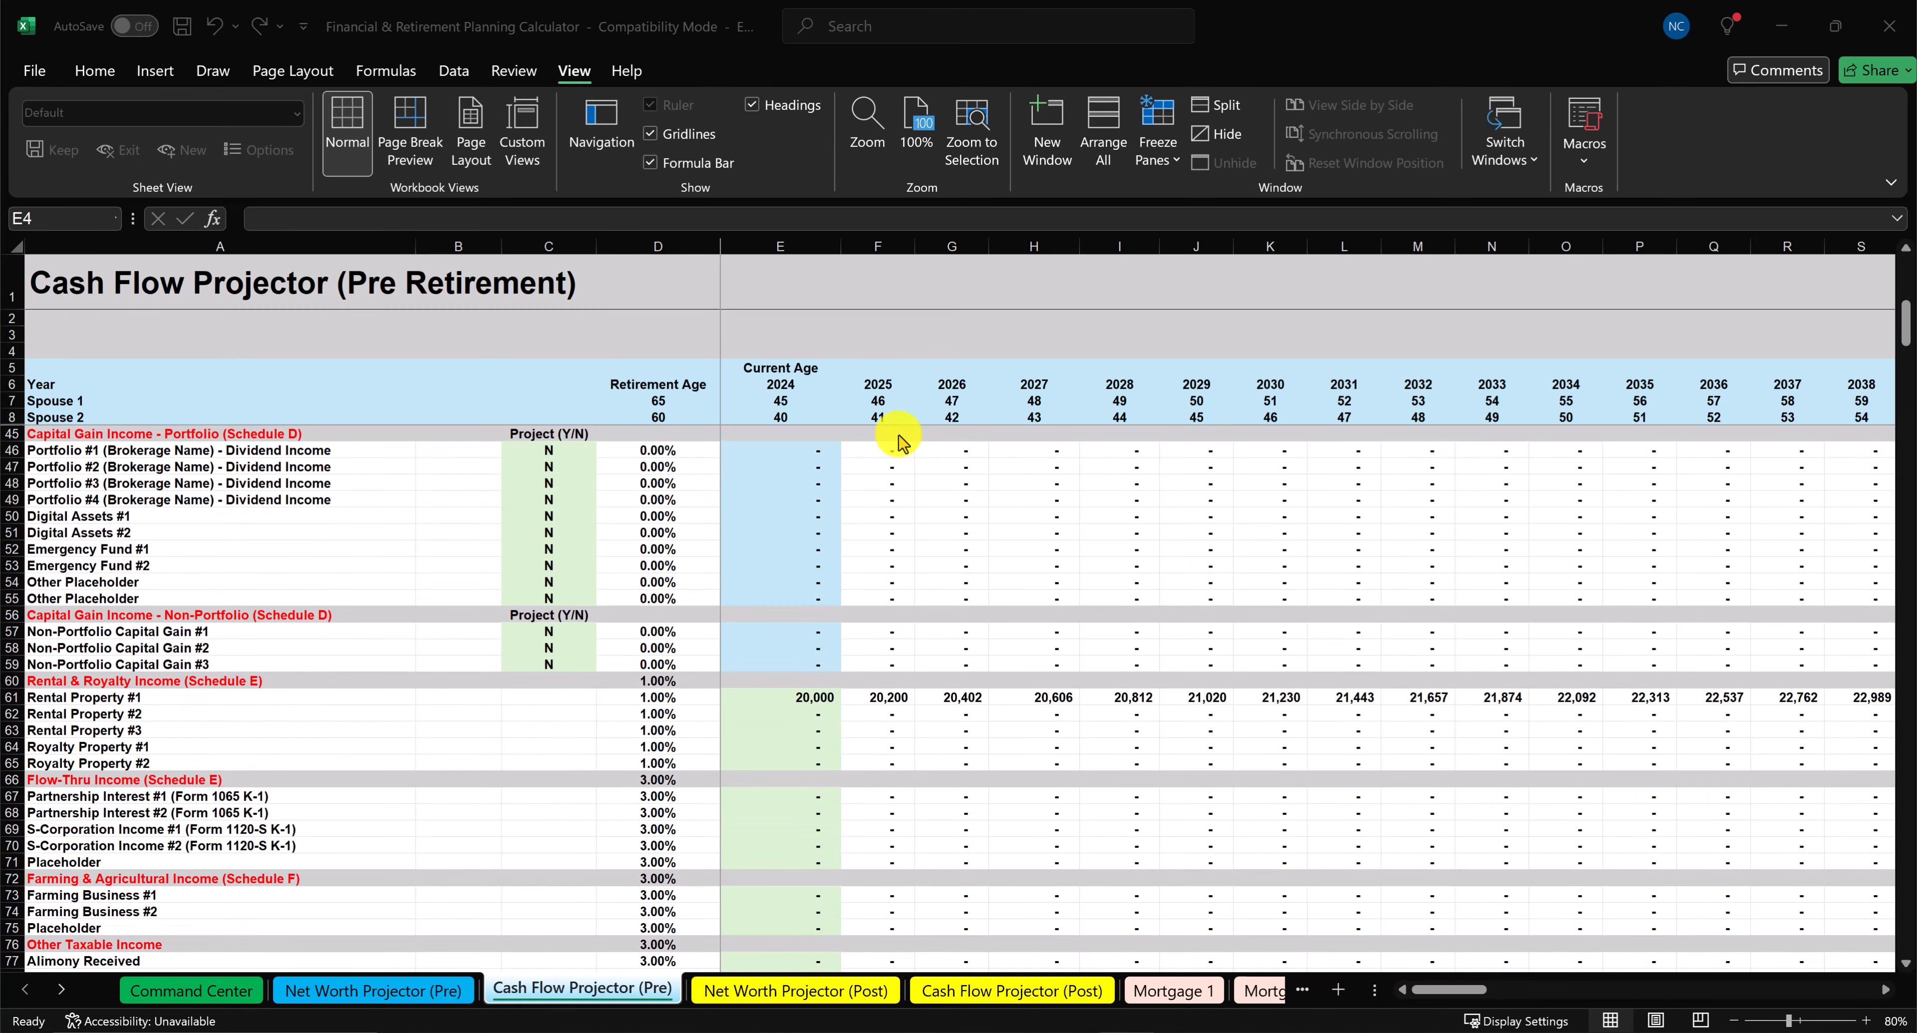
scroll(900, 442, down, 11)
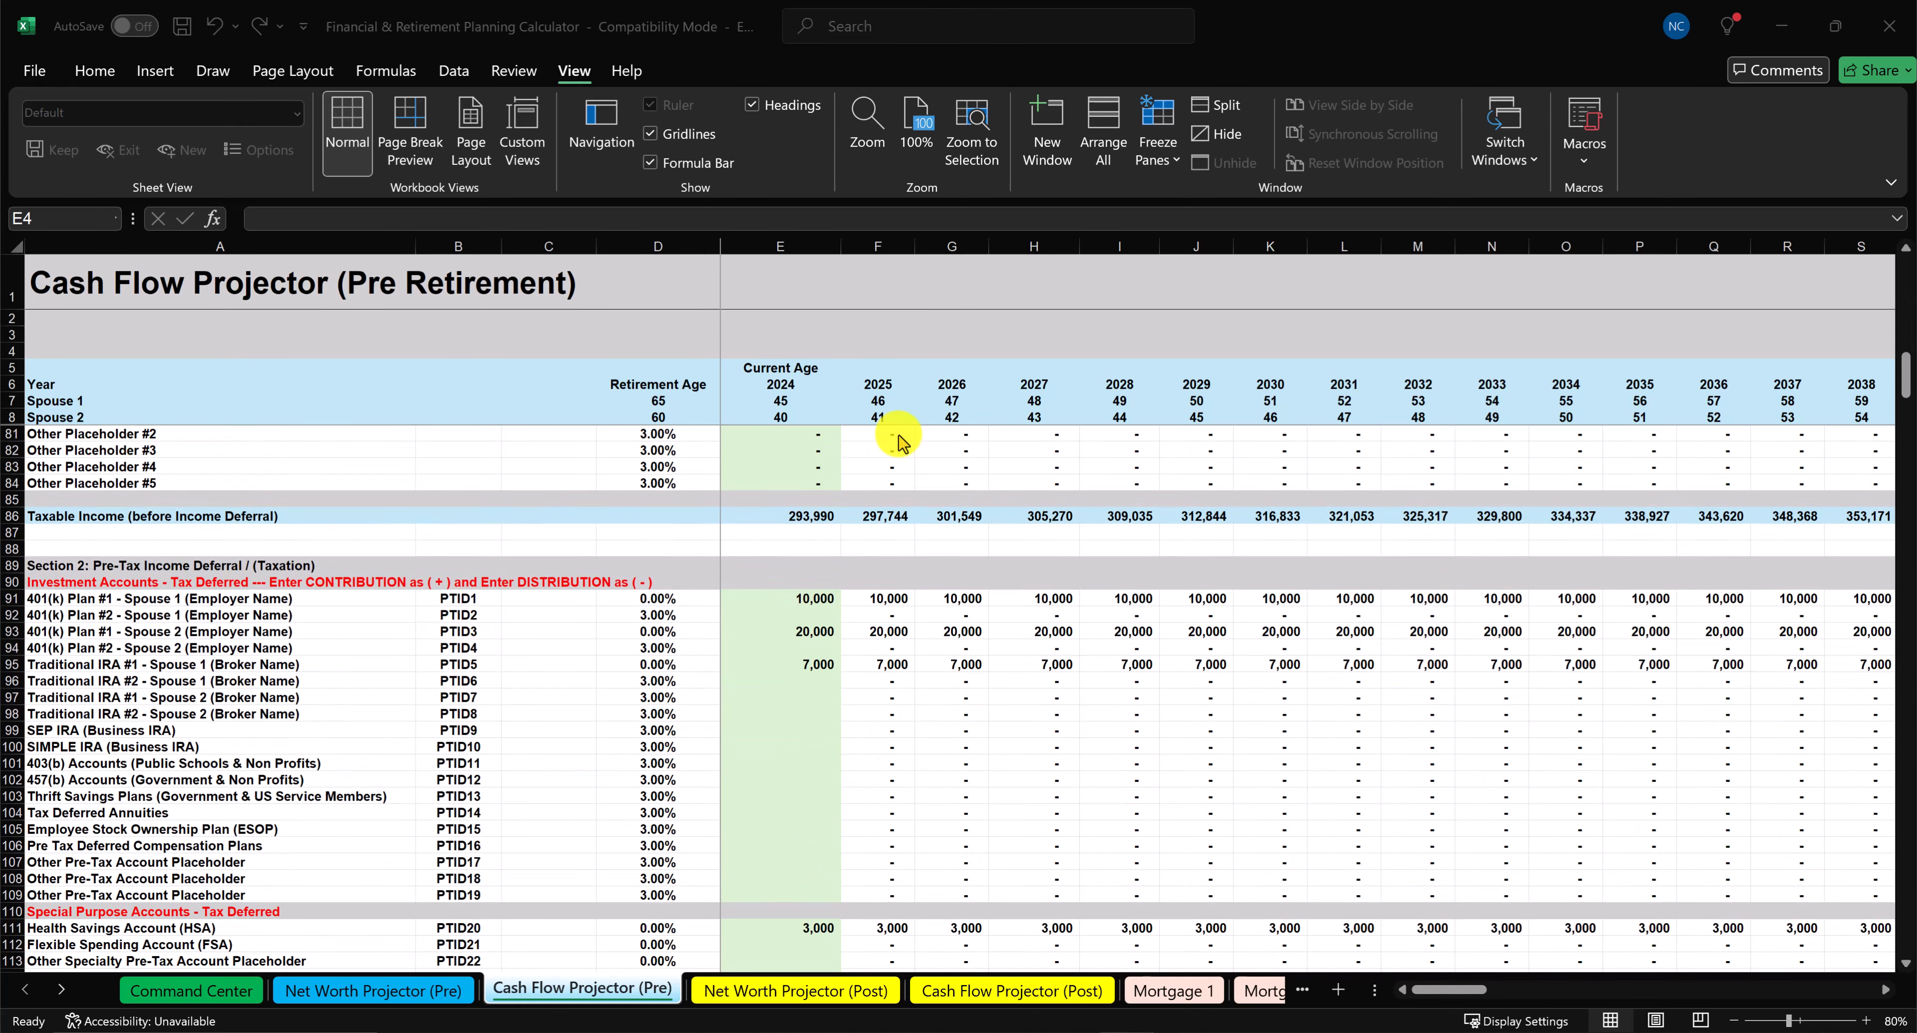
scroll(900, 441, down, 5)
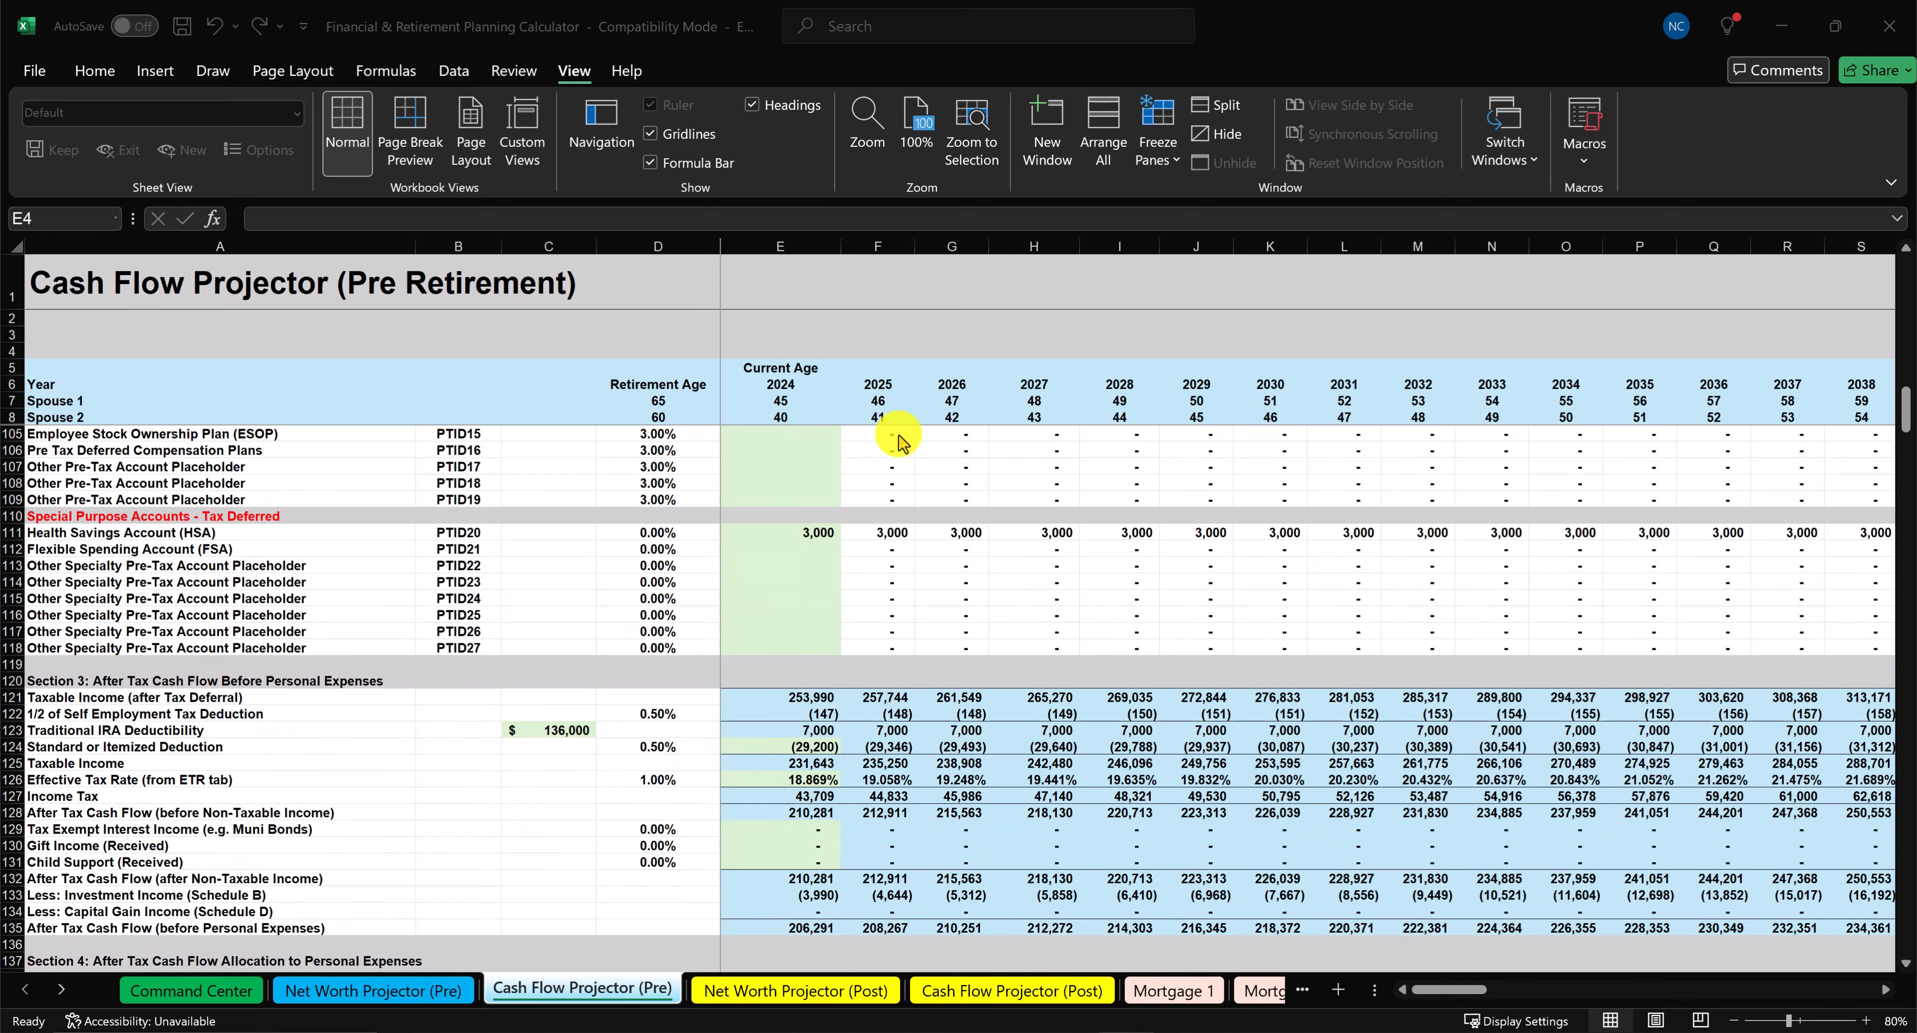
scroll(901, 441, up, 2)
scroll(898, 442, down, 8)
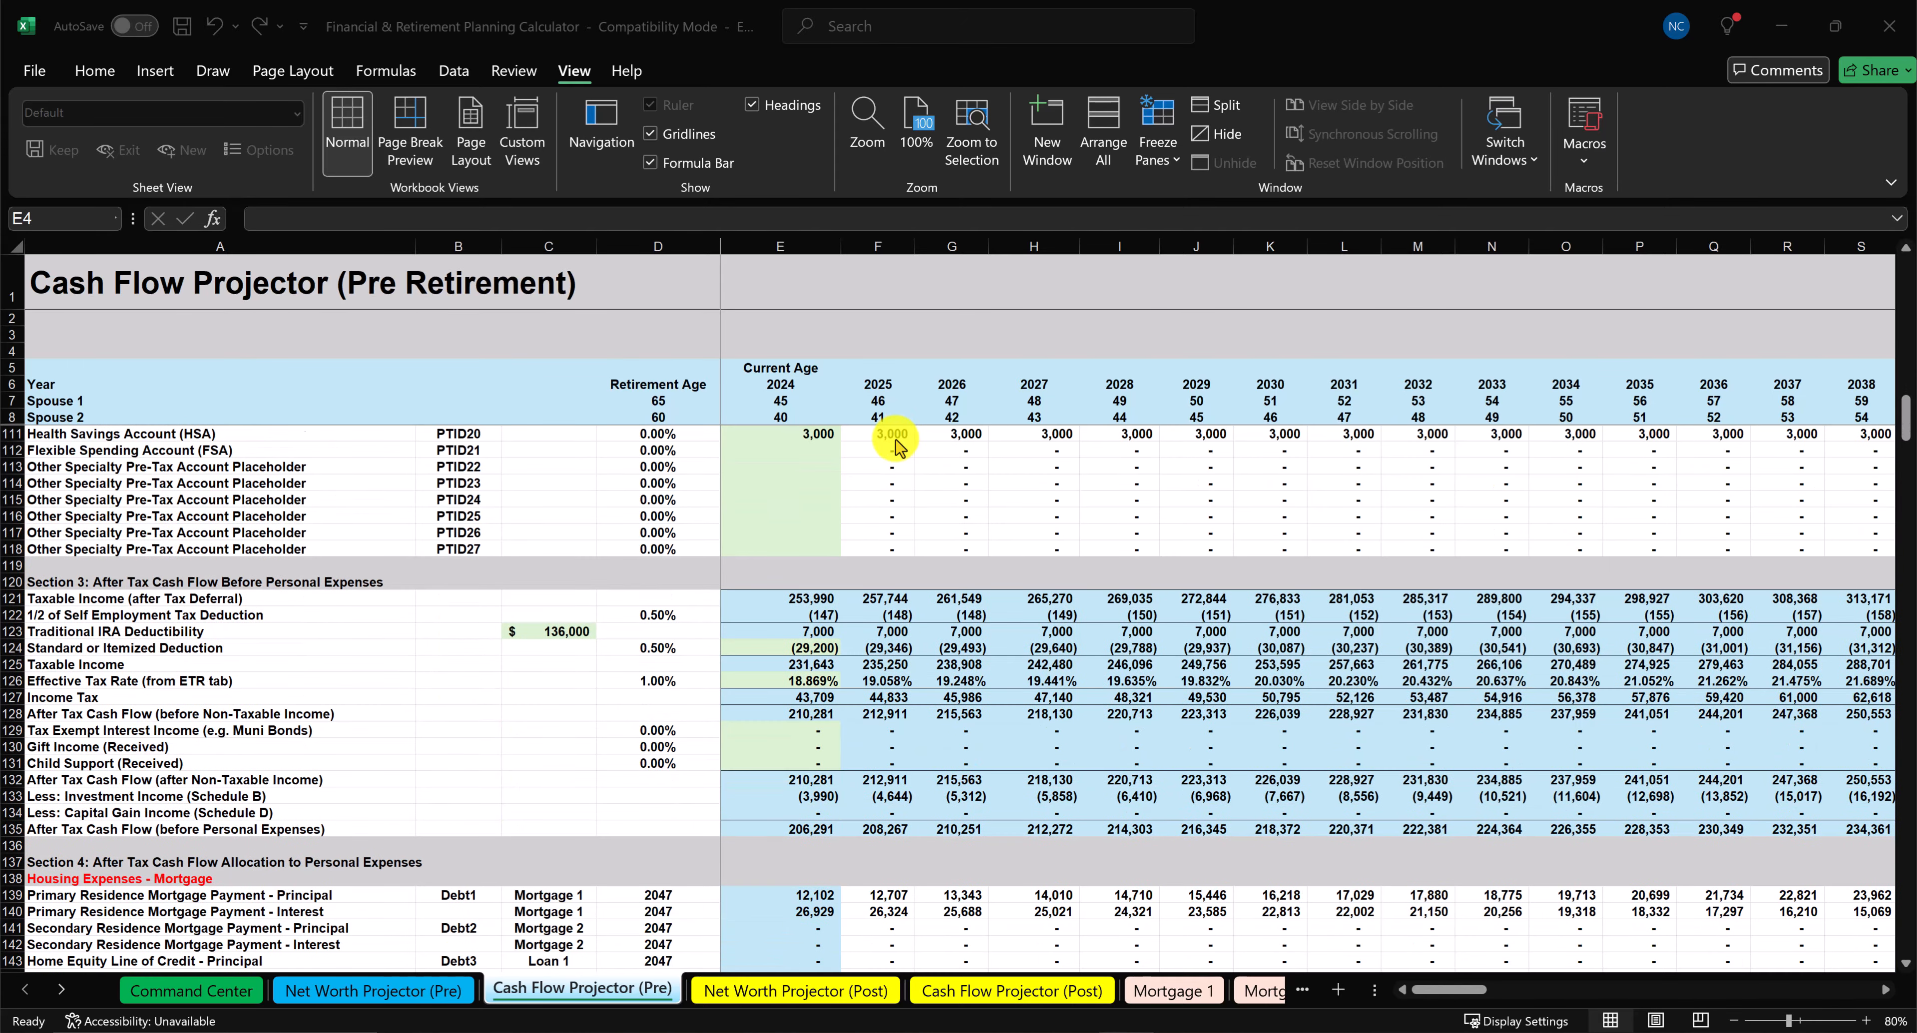
scroll(899, 445, down, 16)
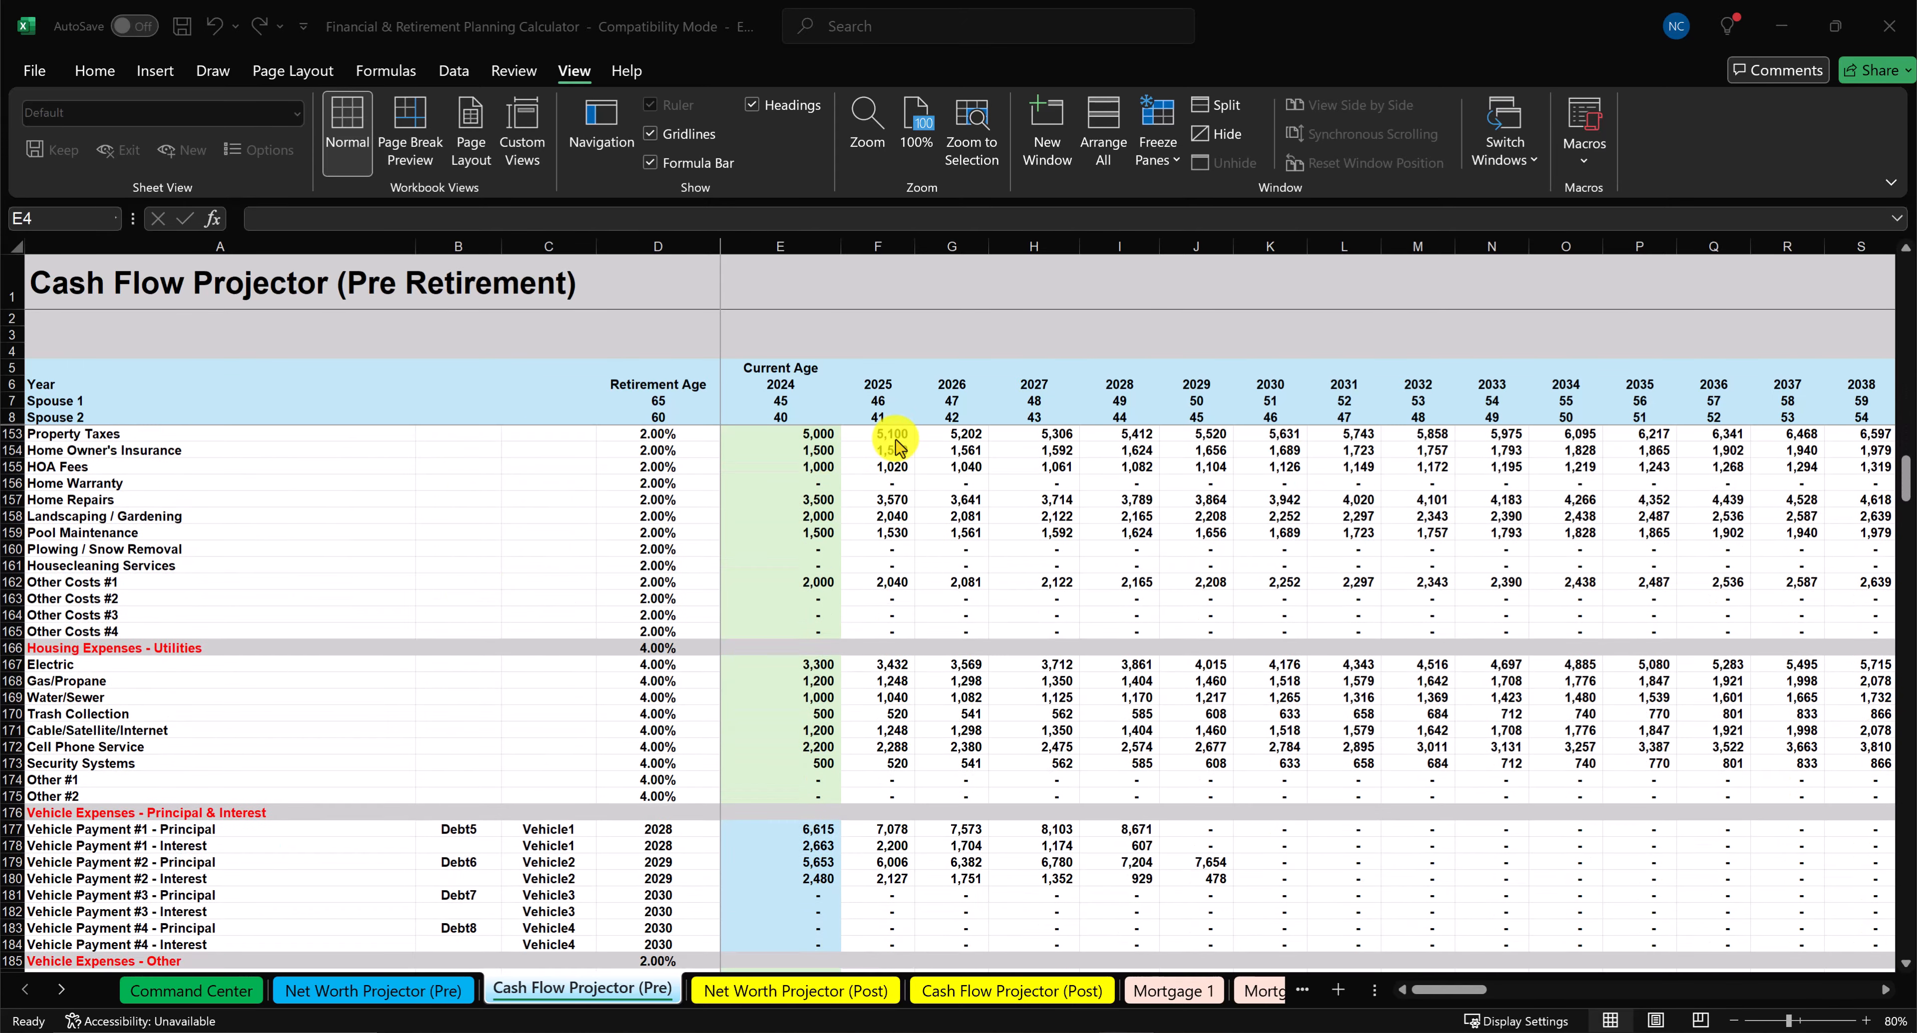
scroll(899, 445, down, 20)
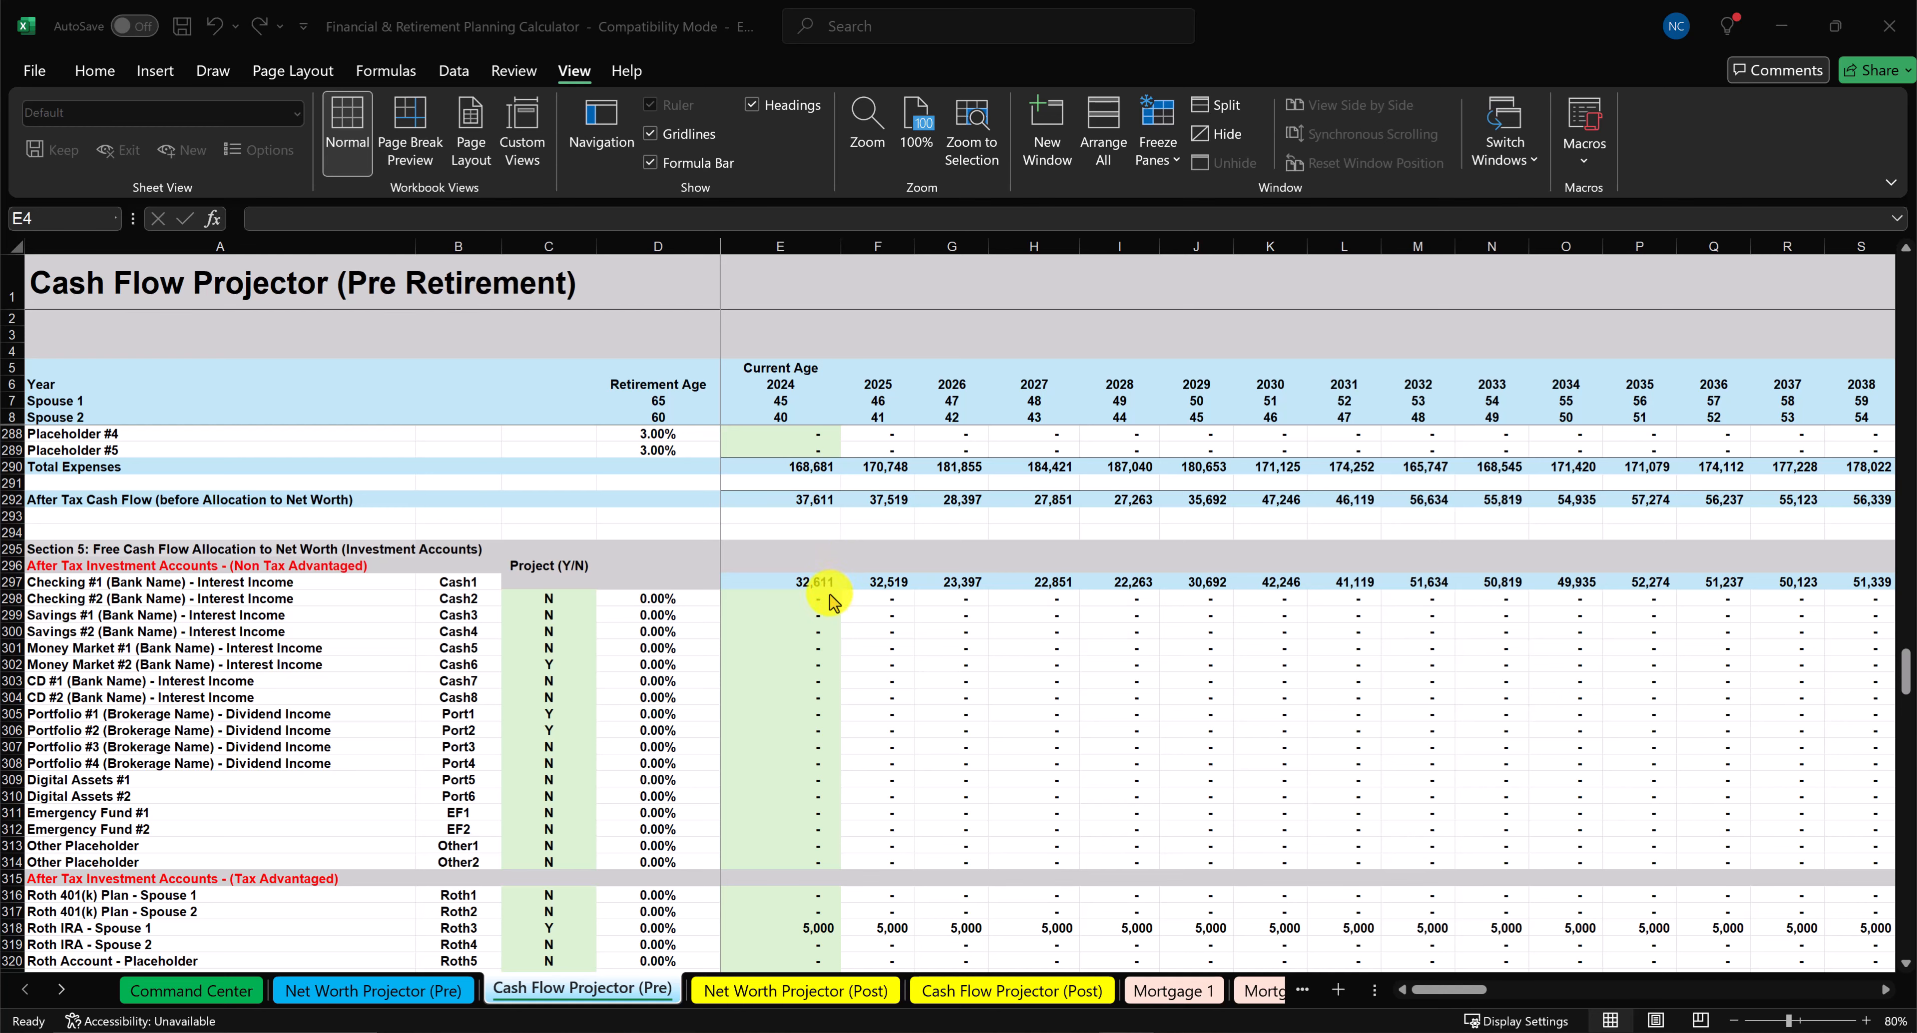
Inspect the 2025 Balance formula of Checking #1 on the Net Worth Projector (Pre) sheet without changing it.
key(ctrl+Page_Up)
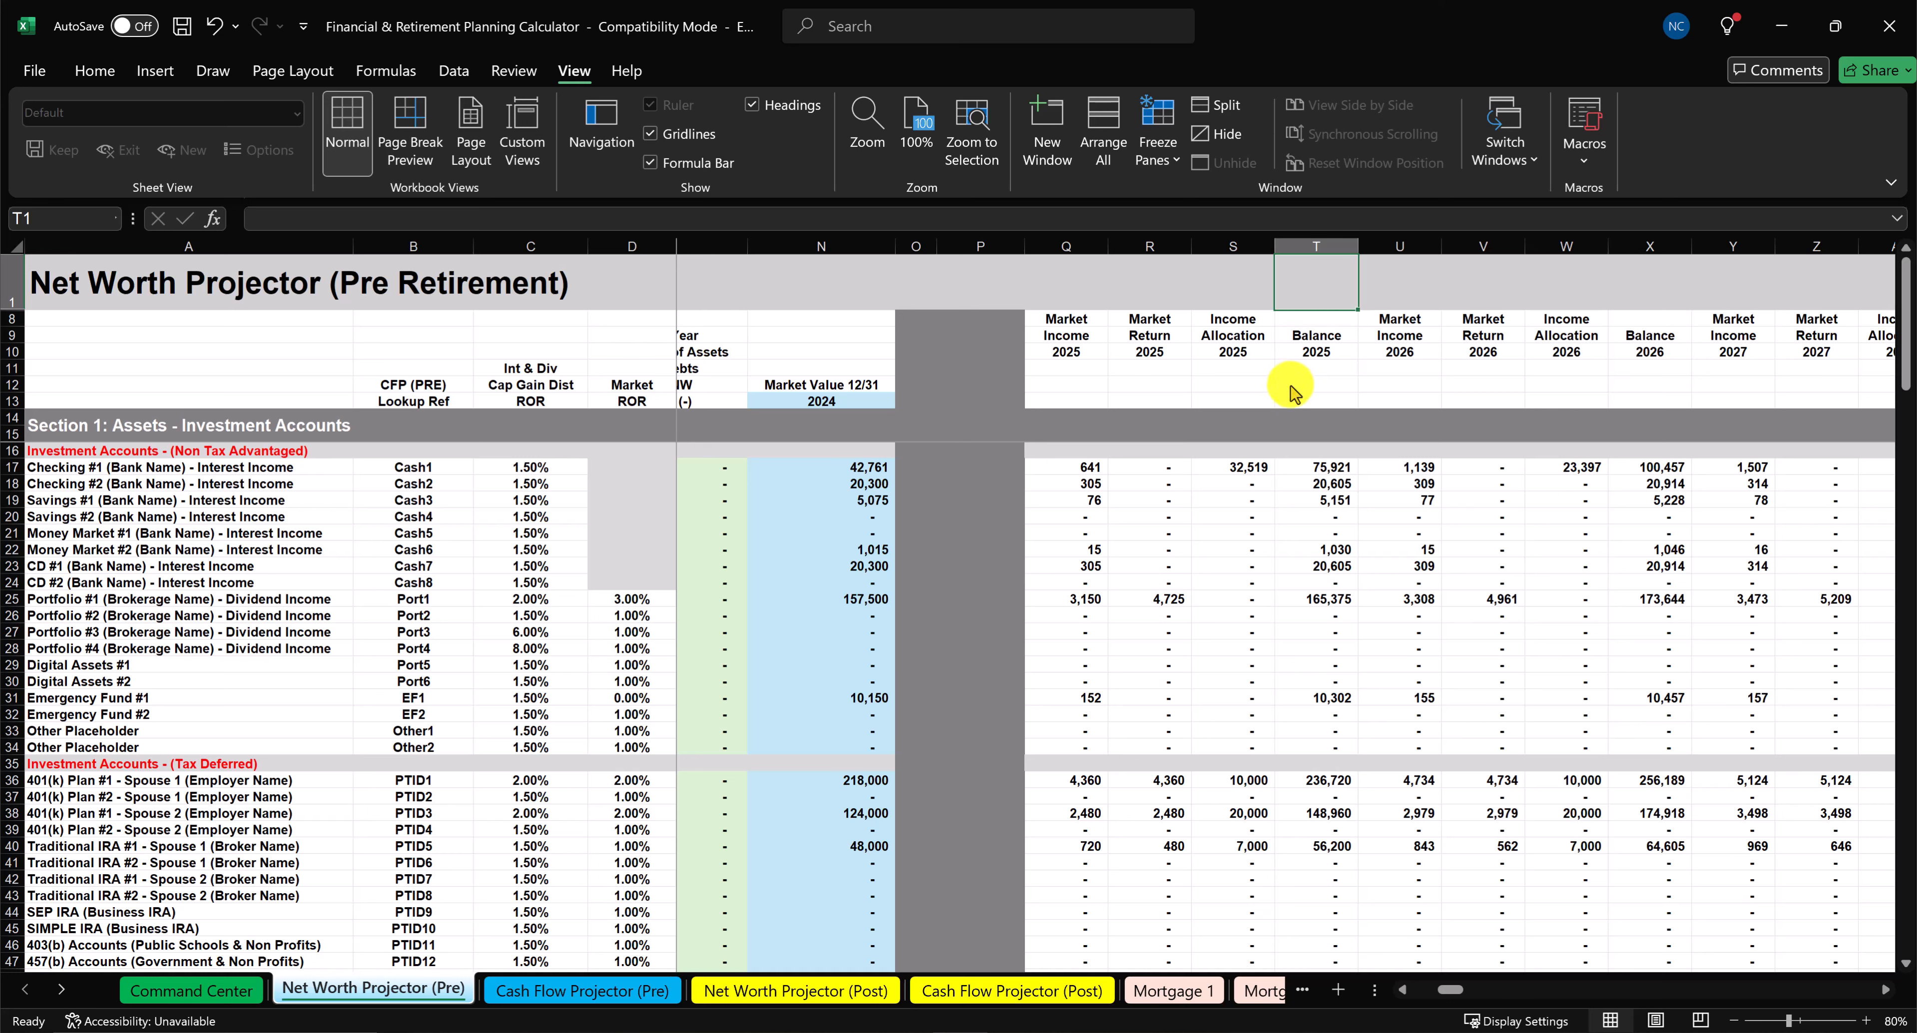
double_click(1293, 467)
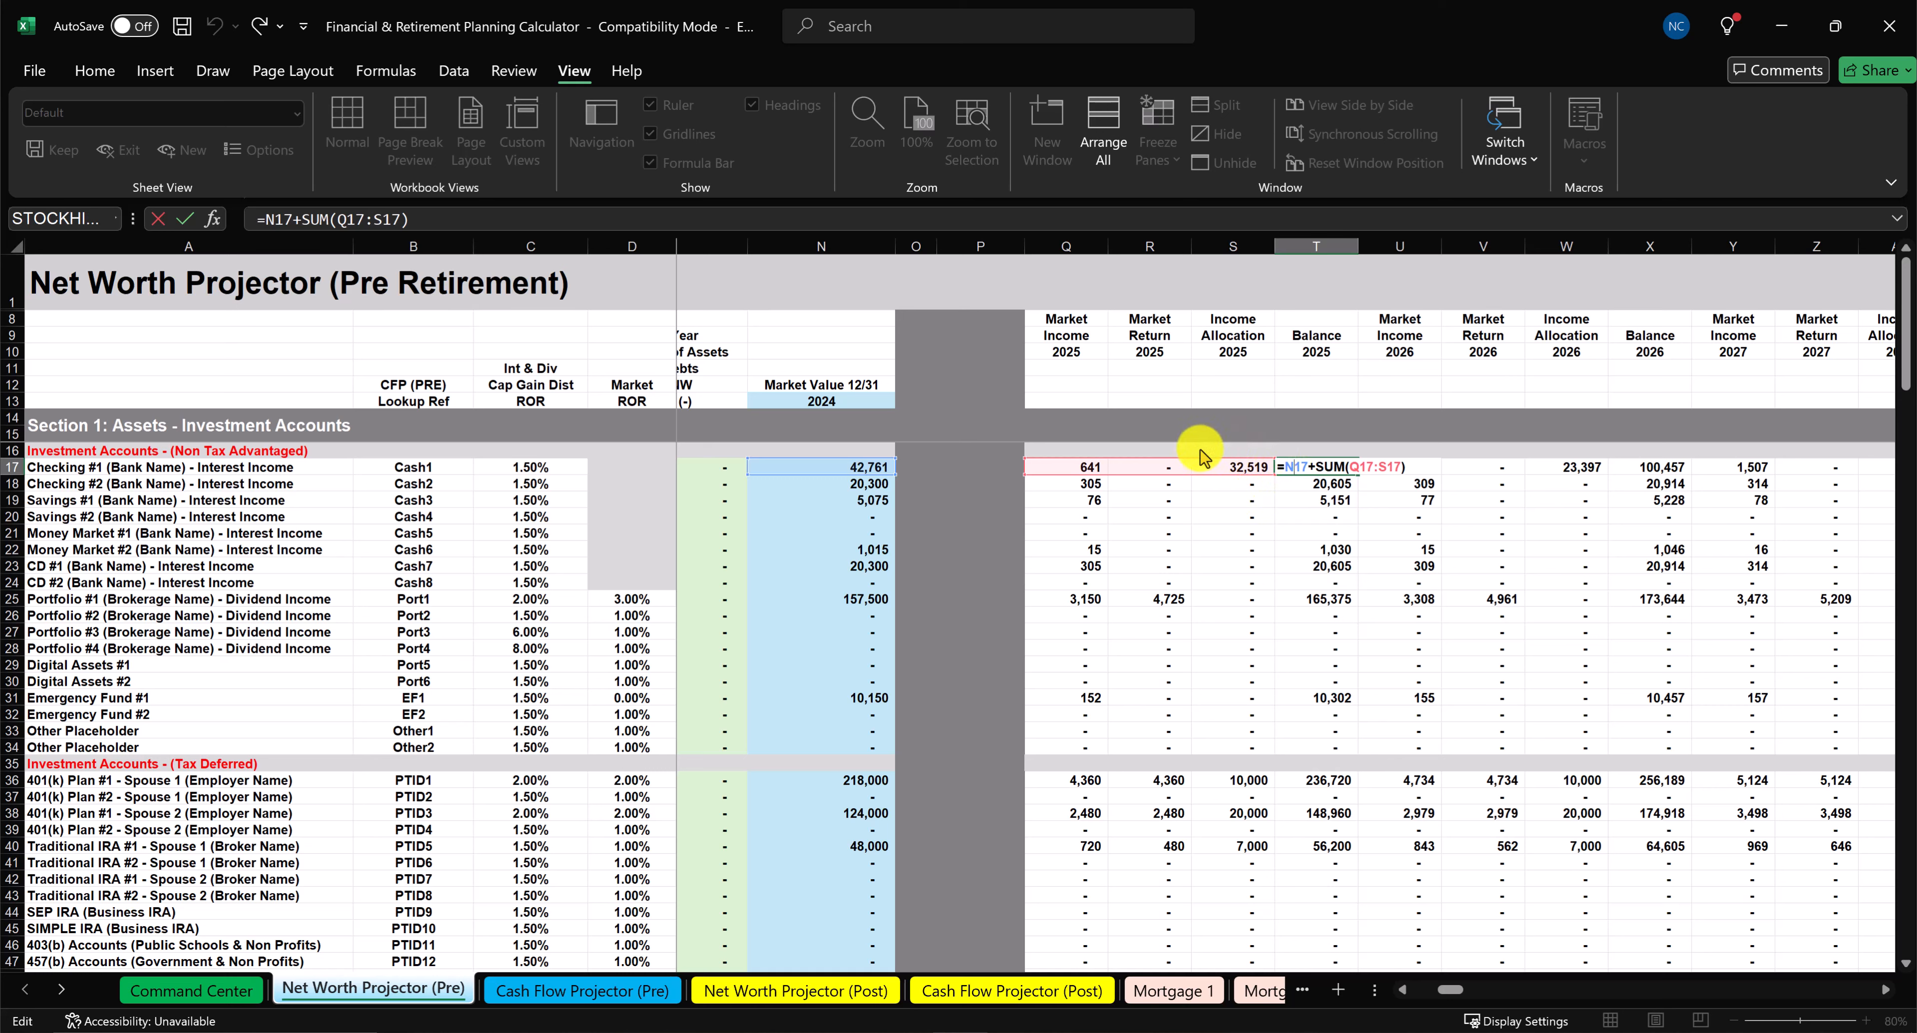
key(Escape)
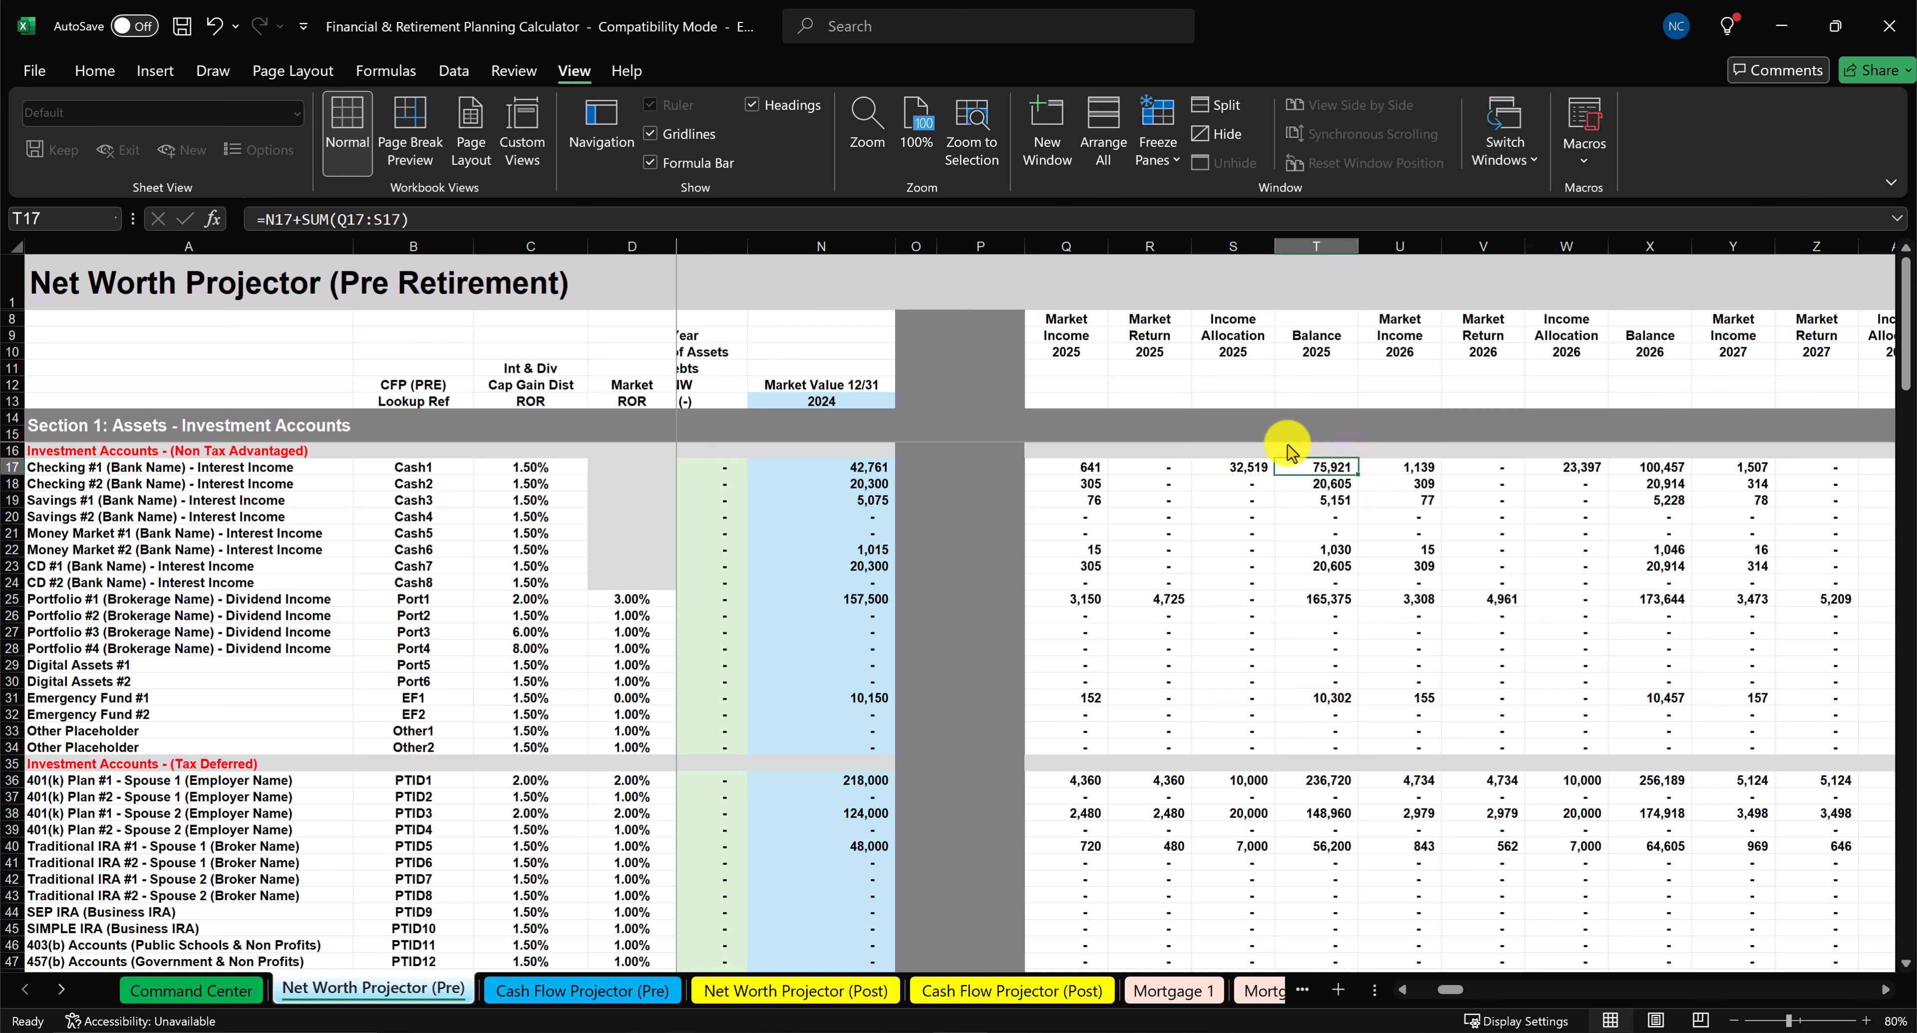
Compare the 2025 investment income total in F22:F39 of Cash Flow Projector (Pre) with the 2025 Market Income in Q17:Q34 of Net Worth Projector (Pre).
key(ctrl+Page_Down)
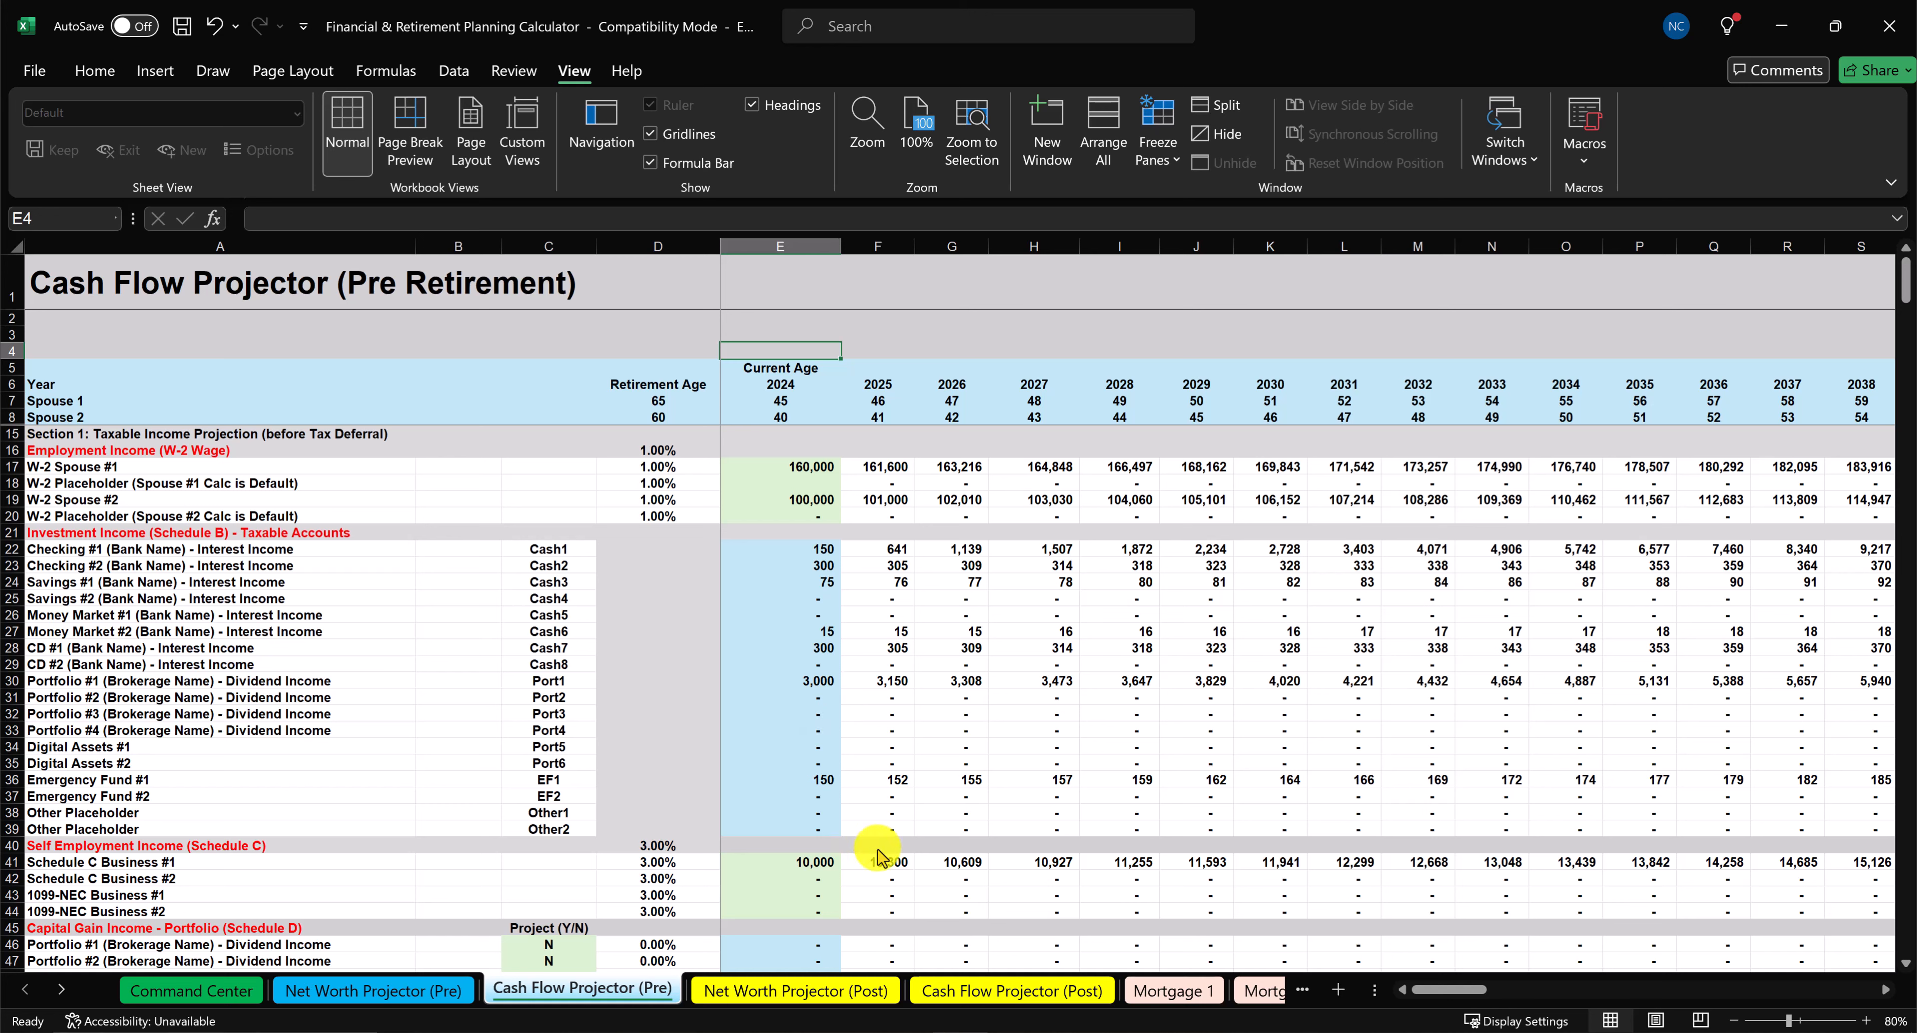
drag(878, 548, 872, 834)
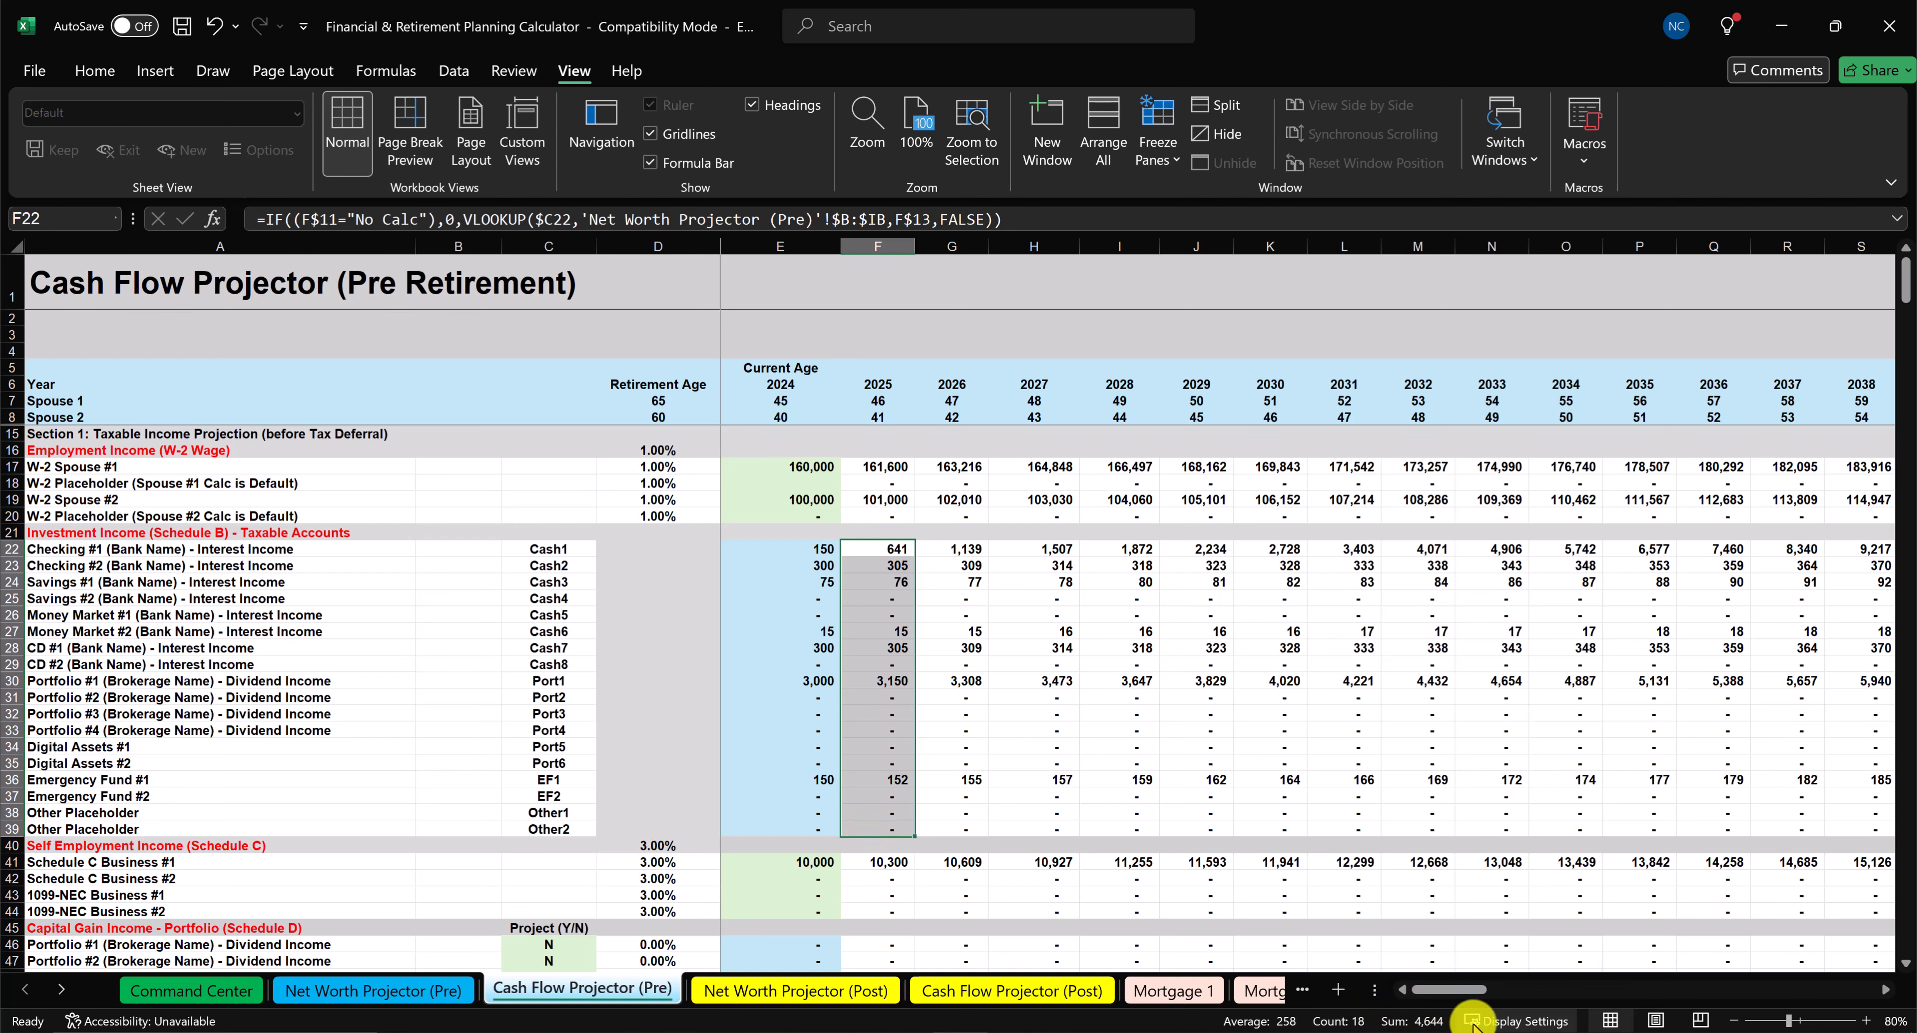
key(ctrl+Page_Up)
click(1053, 469)
drag(1053, 473, 1070, 755)
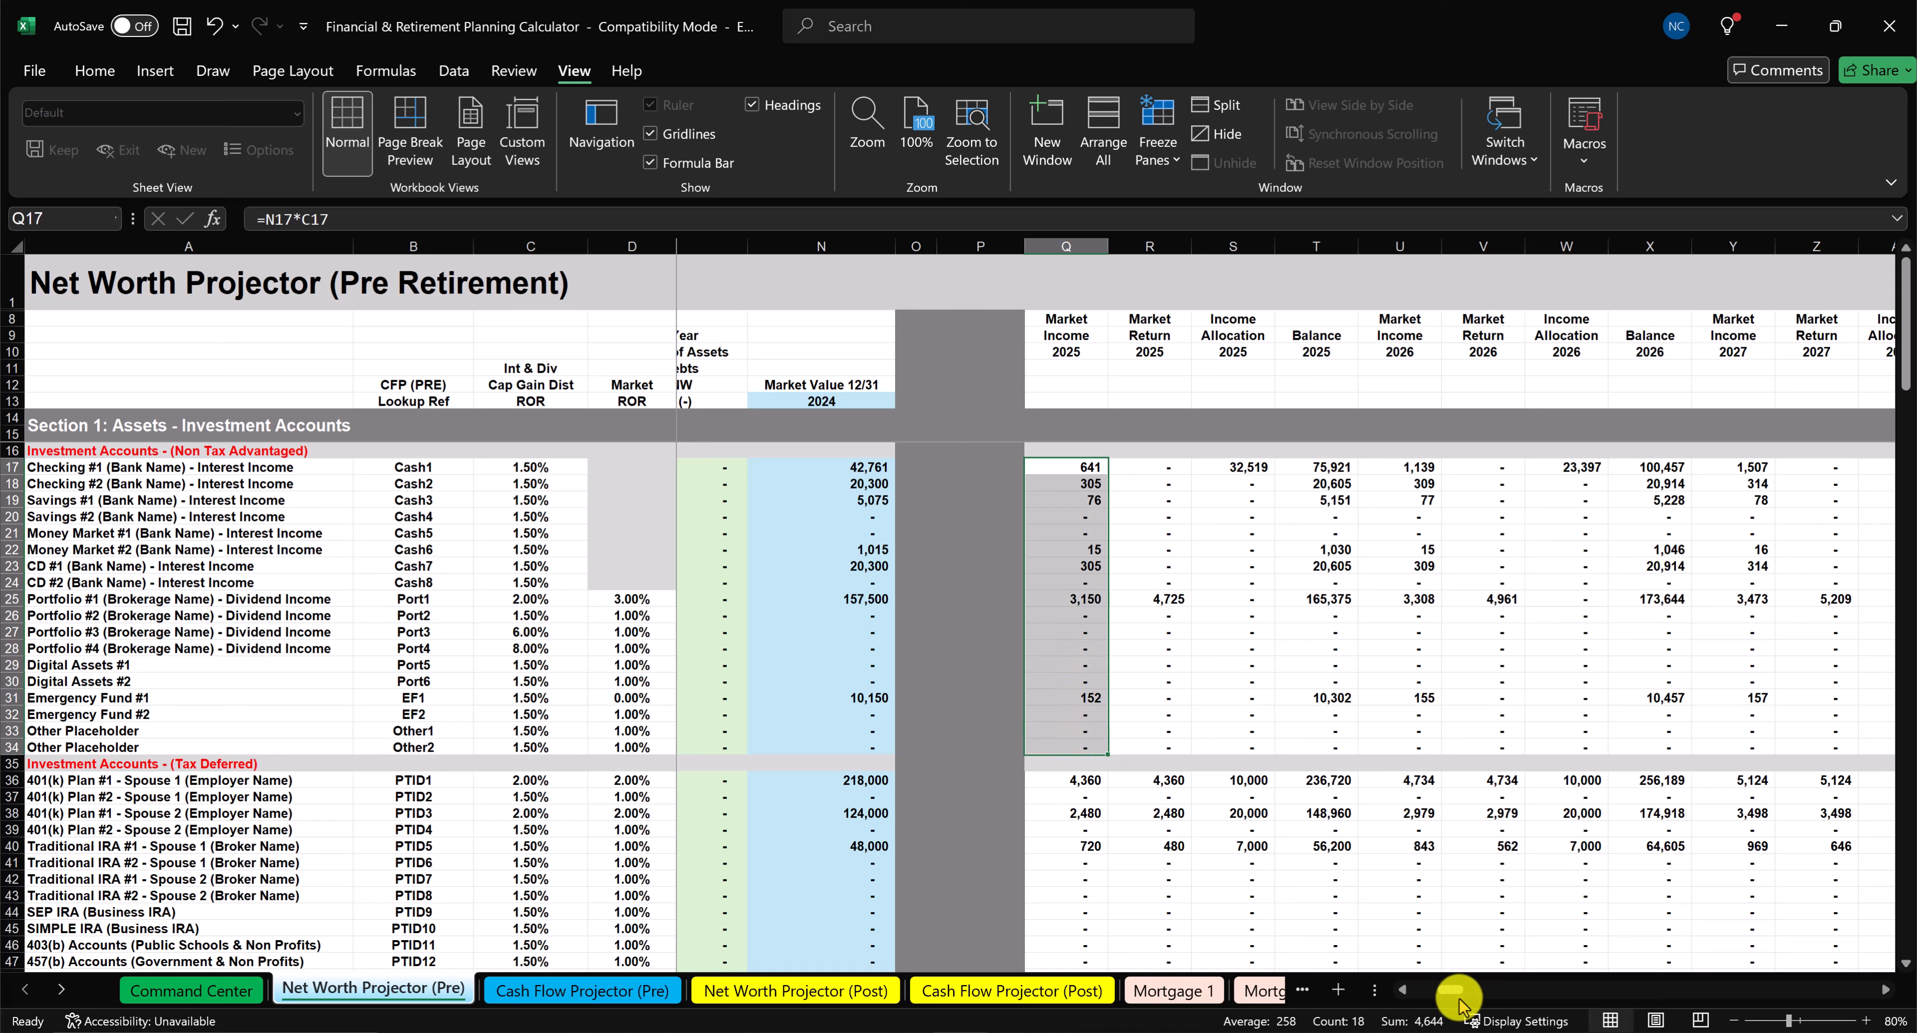
drag(1049, 467, 1064, 747)
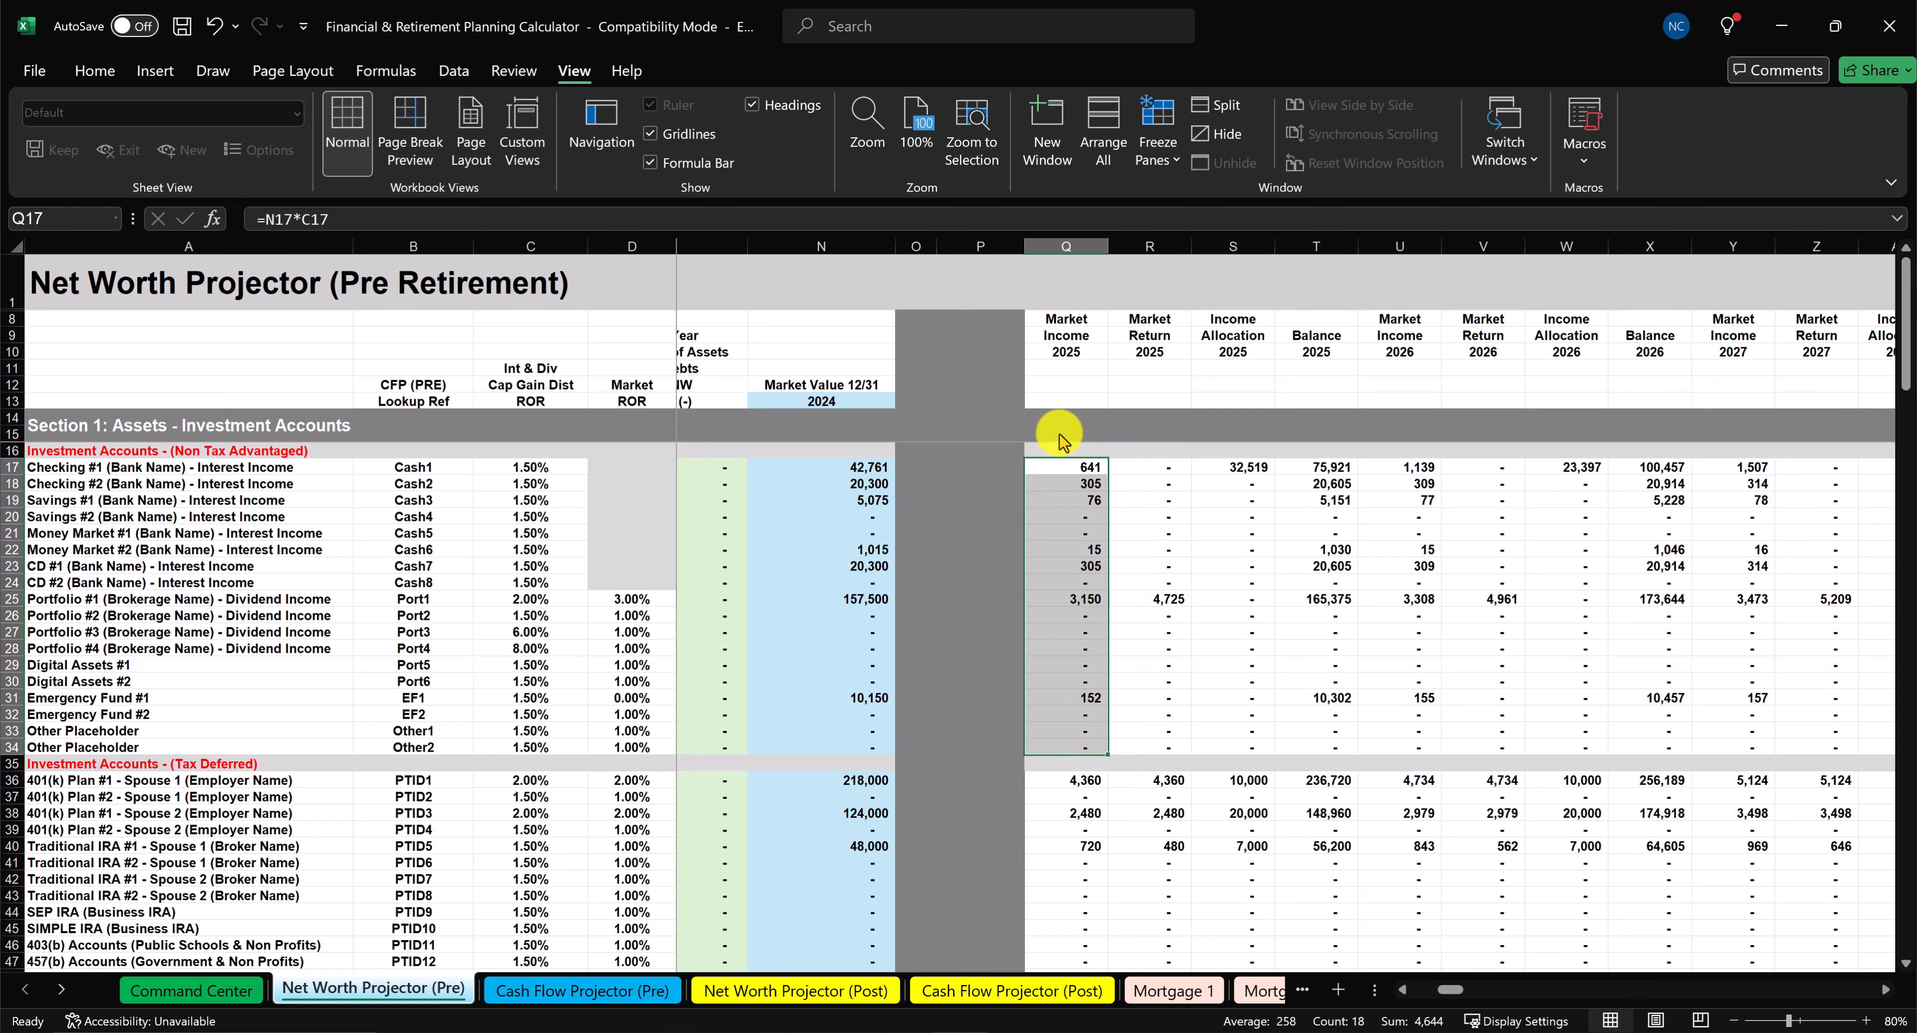
Select the 2025 investment income in F22:F39 of Cash Flow Projector (Pre) and follow the cash flow through taxes and expenses to Section 5.
key(ctrl+Page_Down)
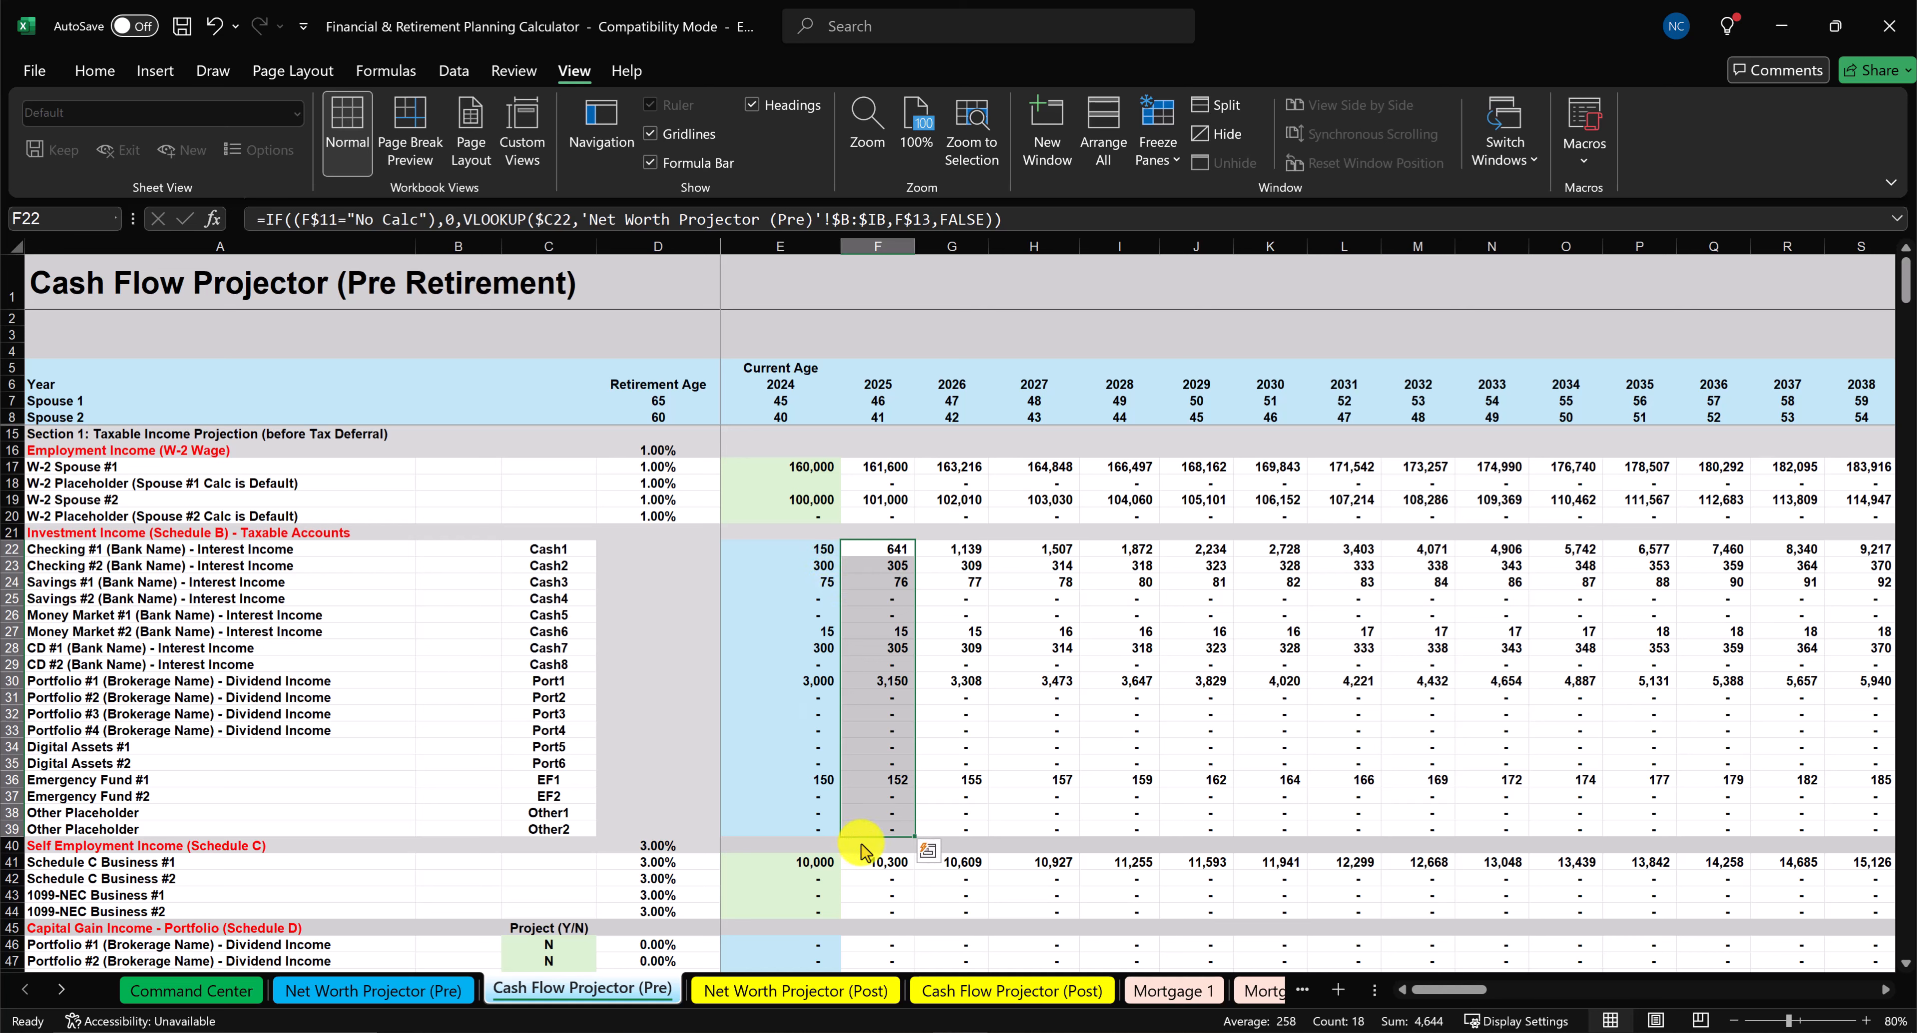
click(867, 533)
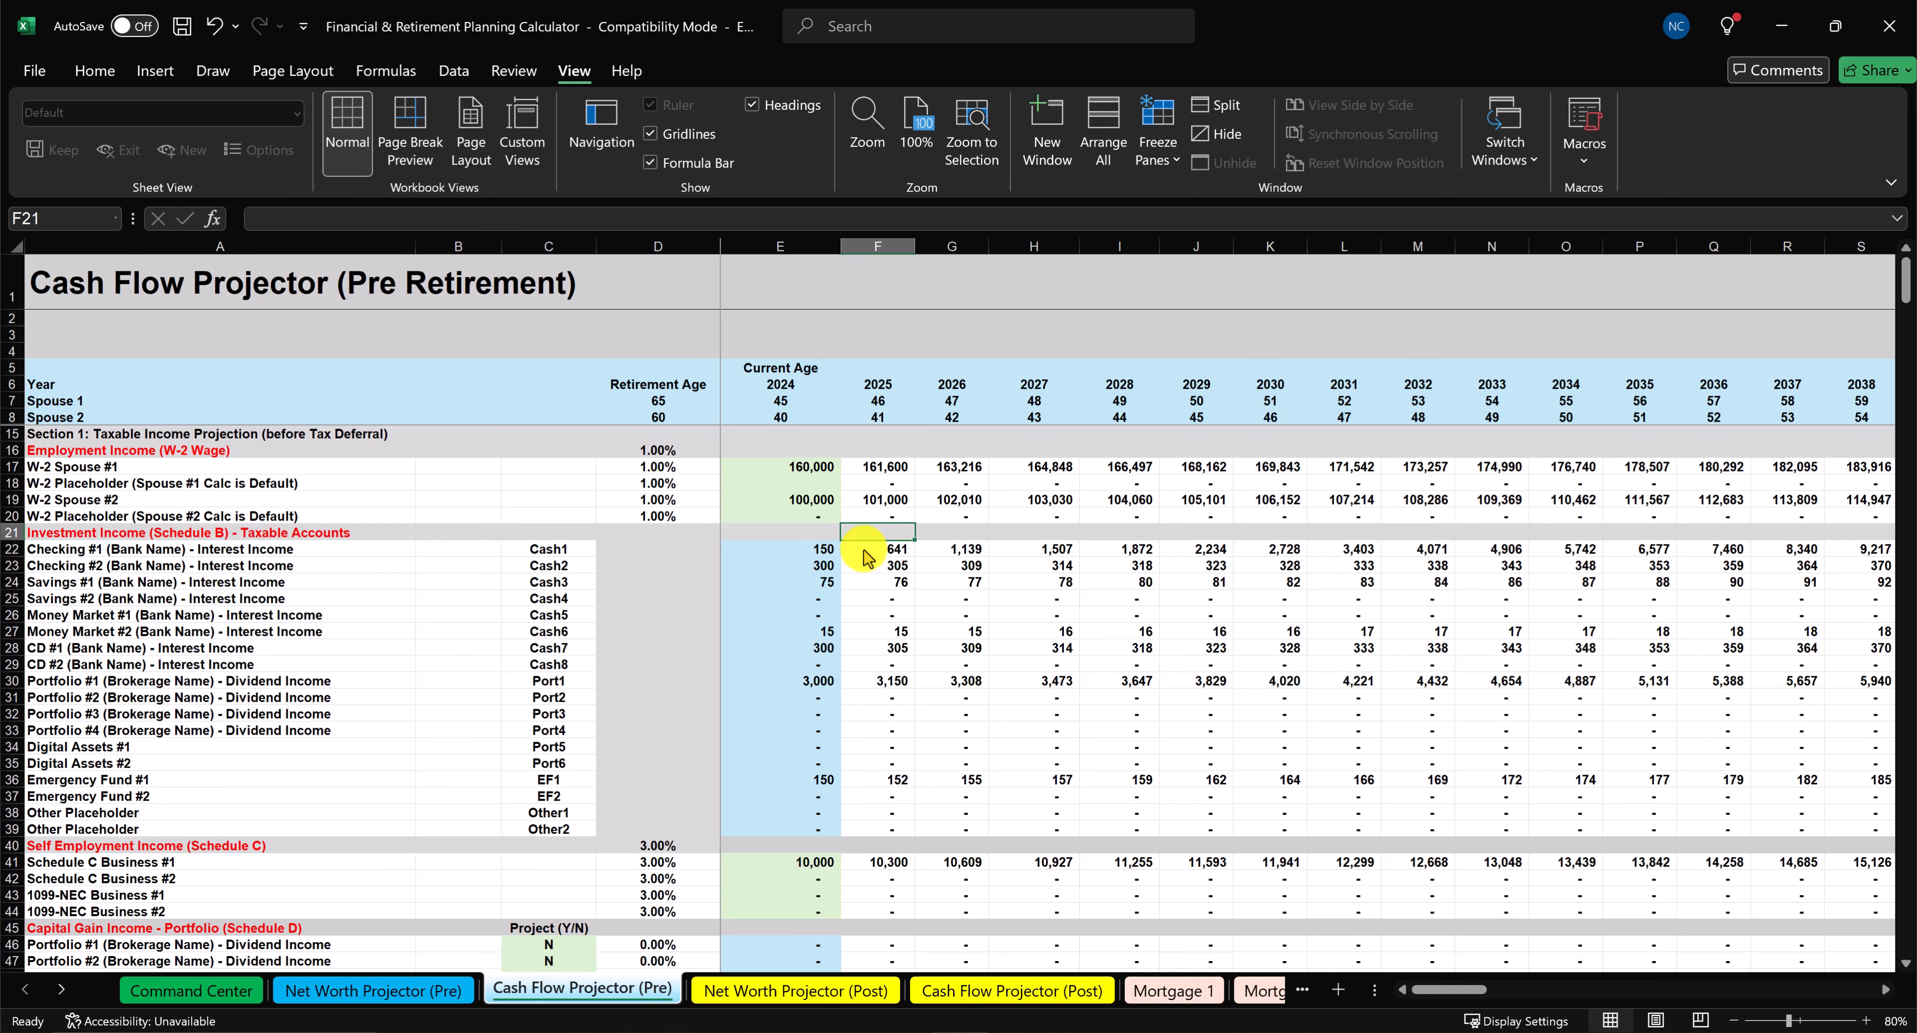
drag(867, 557, 872, 837)
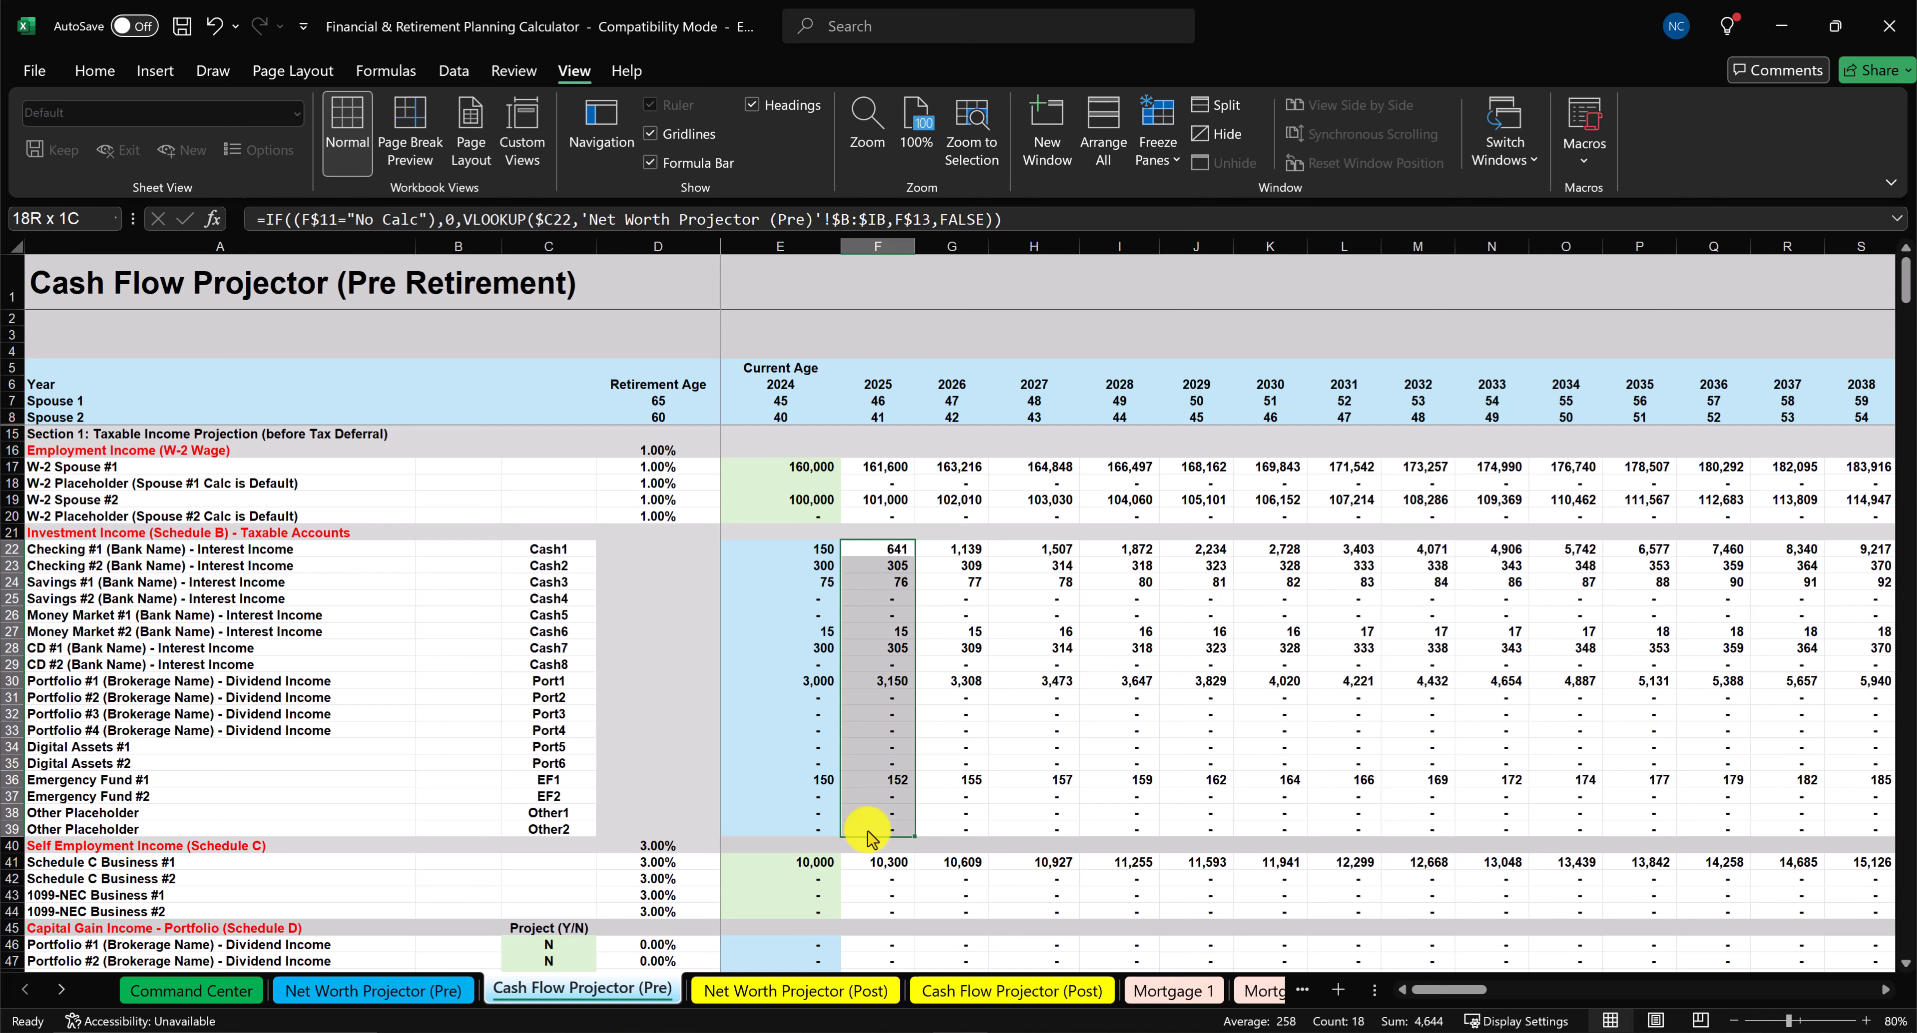
scroll(997, 686, down, 16)
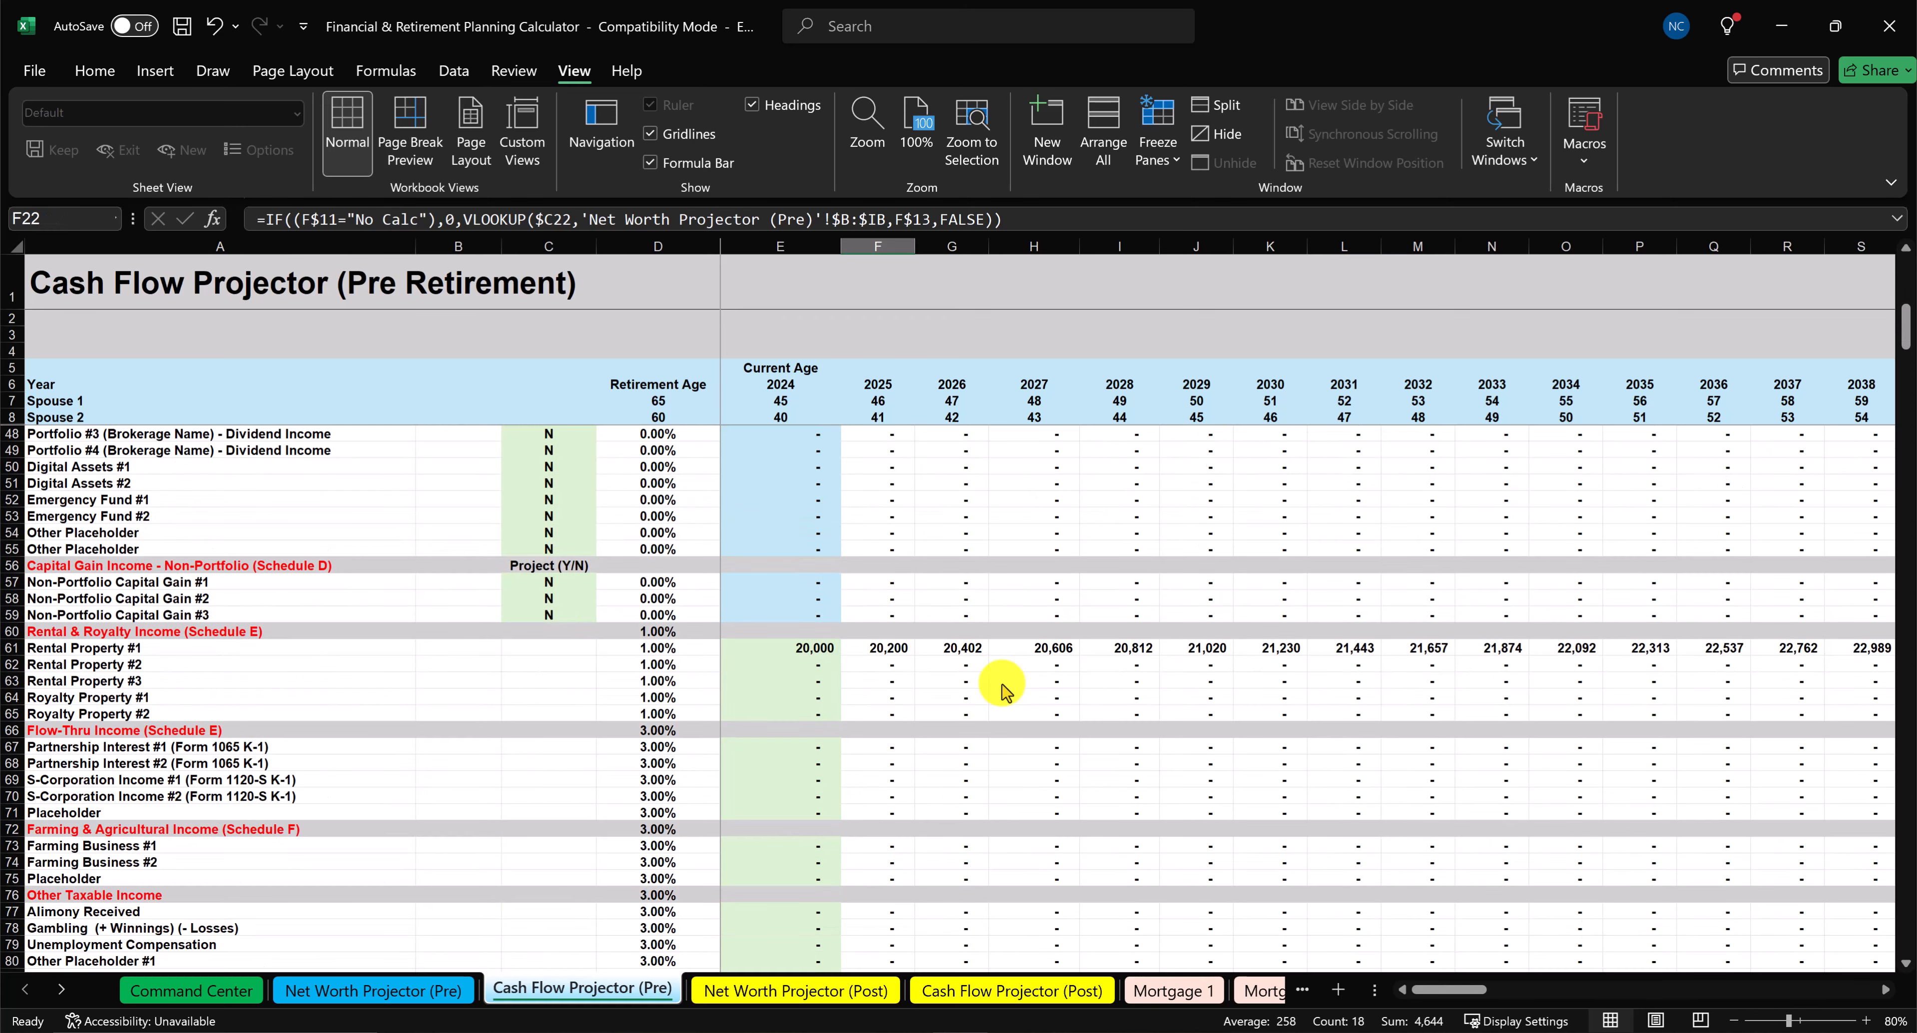
scroll(1003, 690, down, 14)
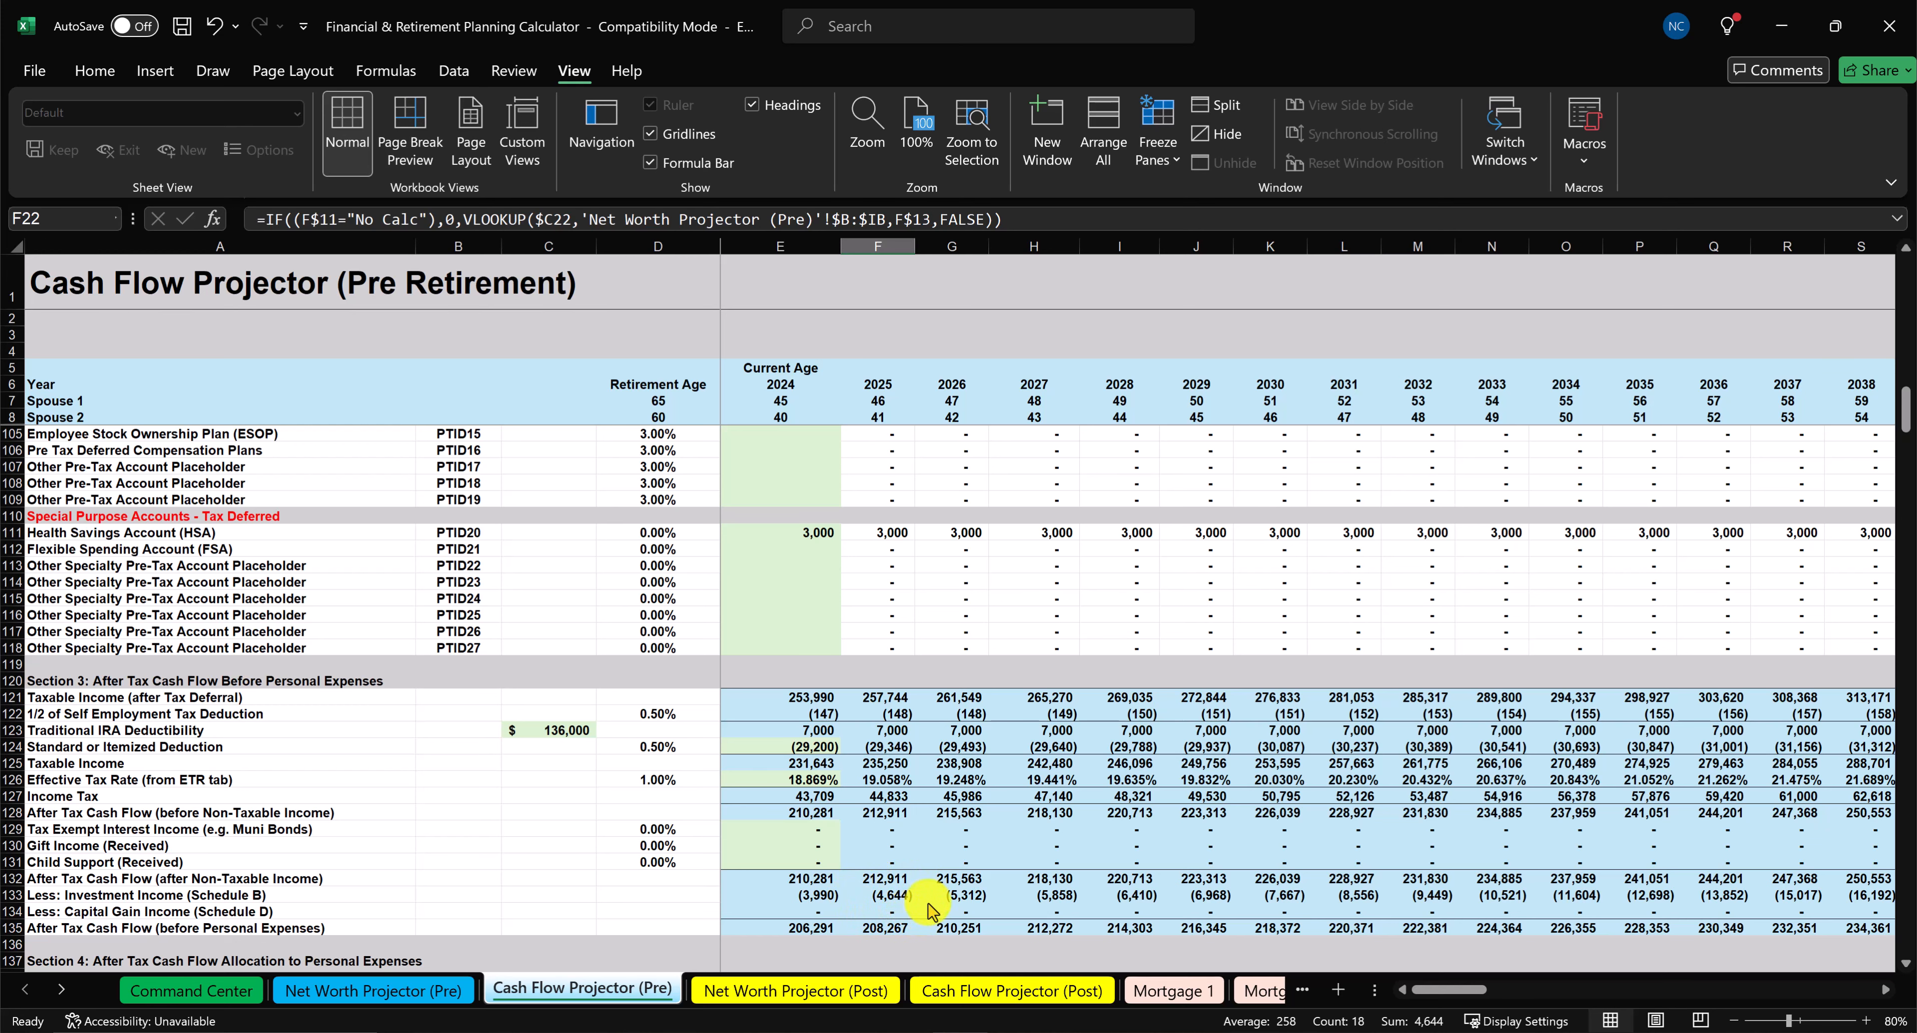
scroll(931, 905, down, 6)
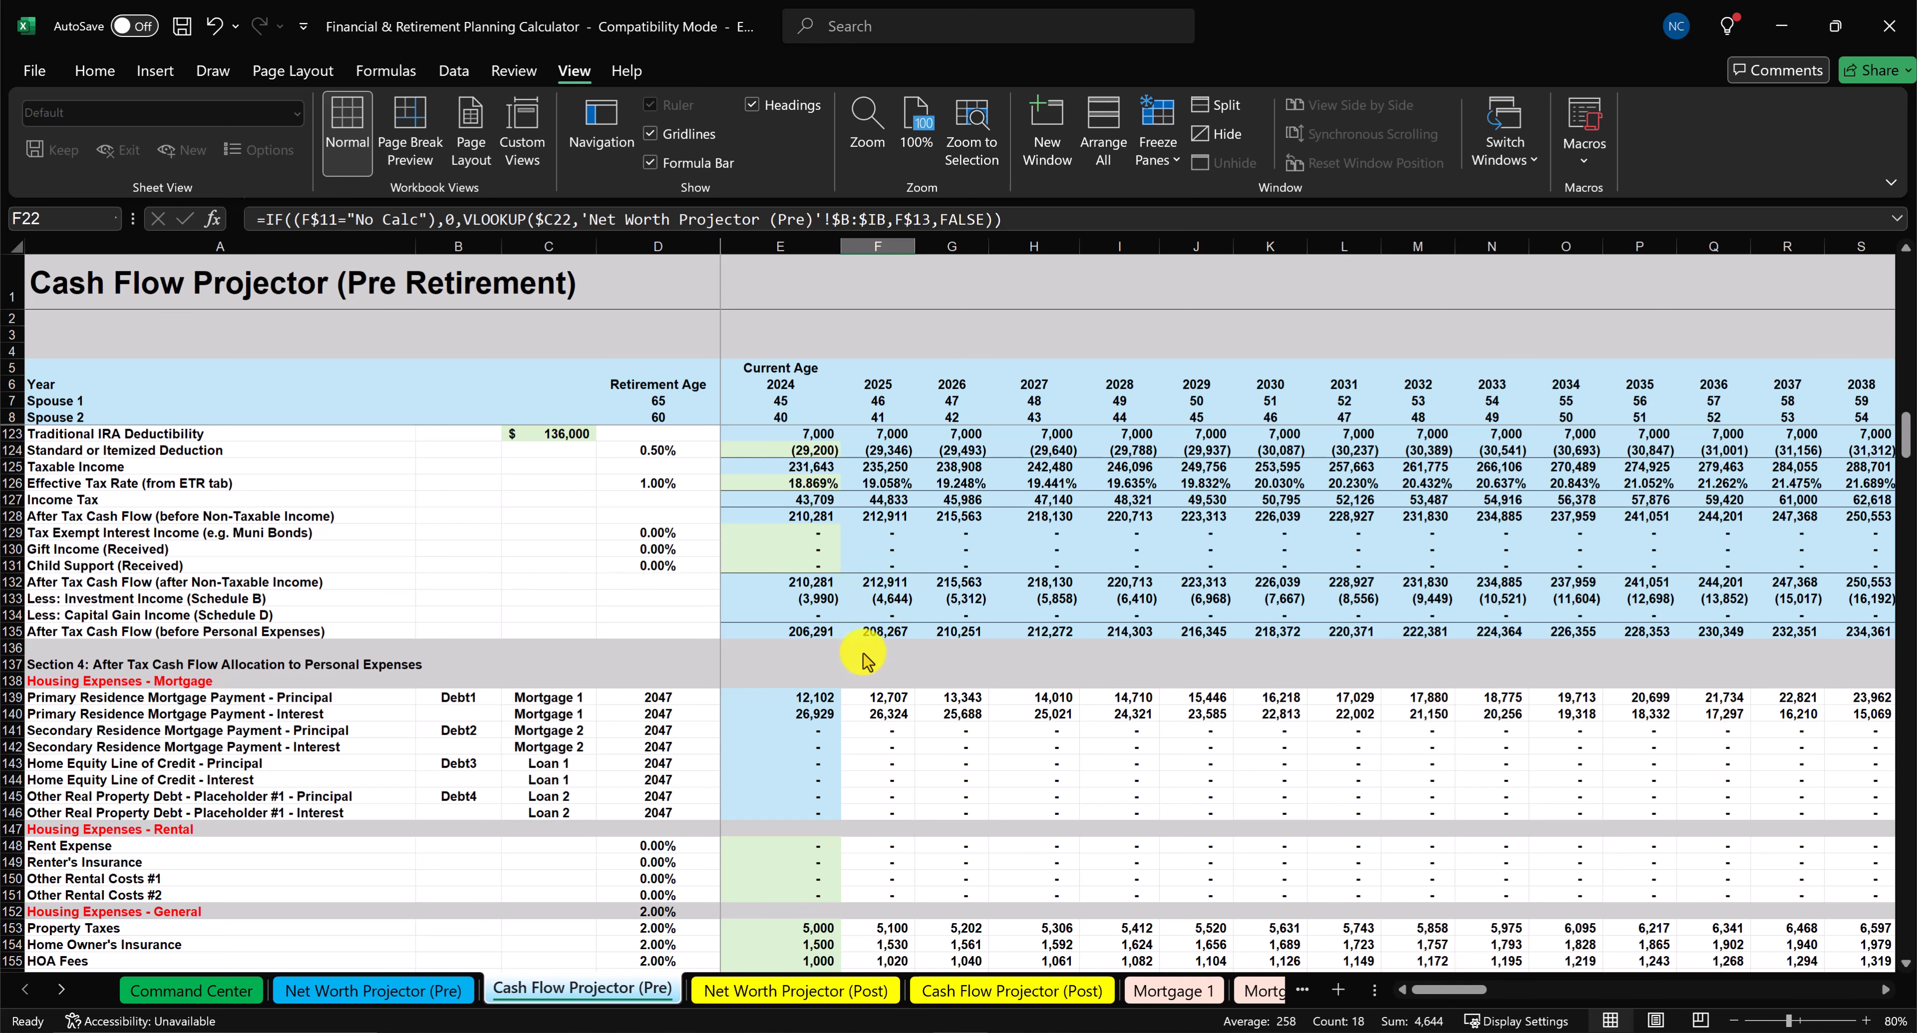
scroll(878, 644, down, 12)
scroll(891, 655, down, 20)
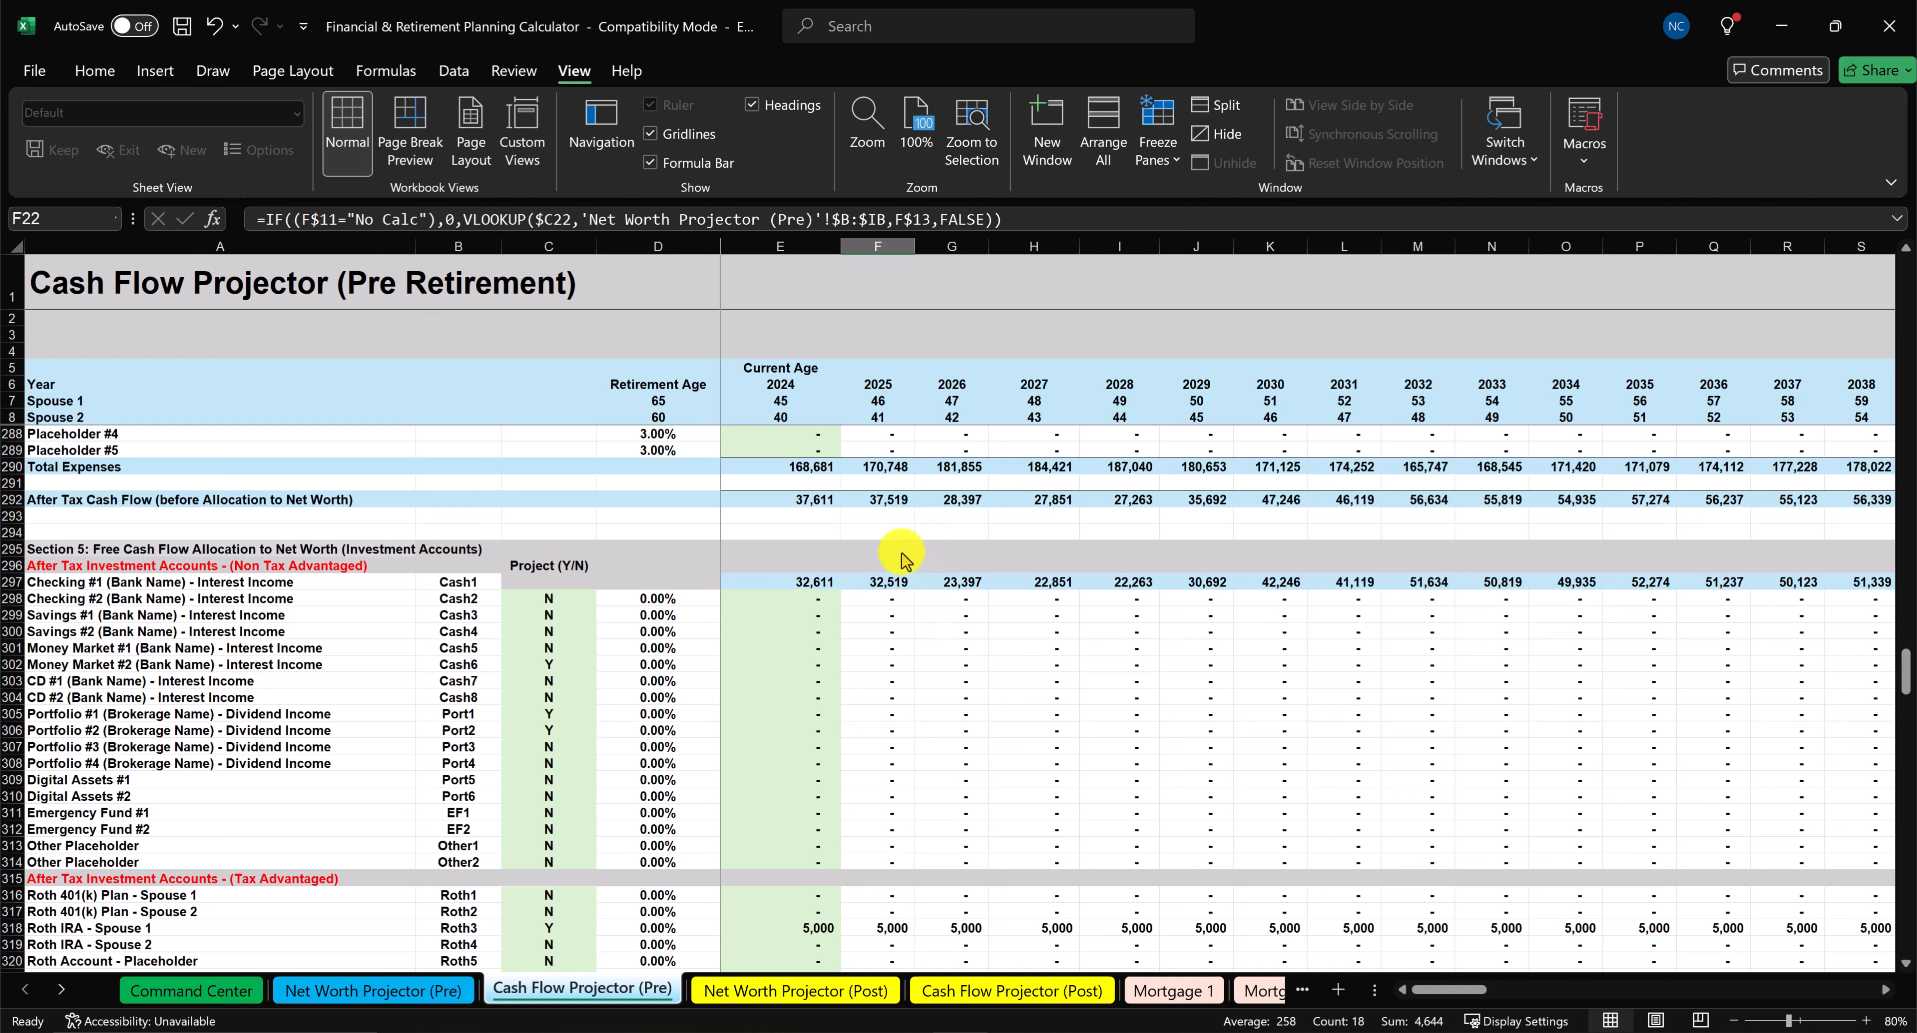
On Net Worth Projector (Pre), highlight the 2025 Market Income in Q17:Q34, and select the 2025 Income Allocation of Checking #1.
key(ctrl+Page_Up)
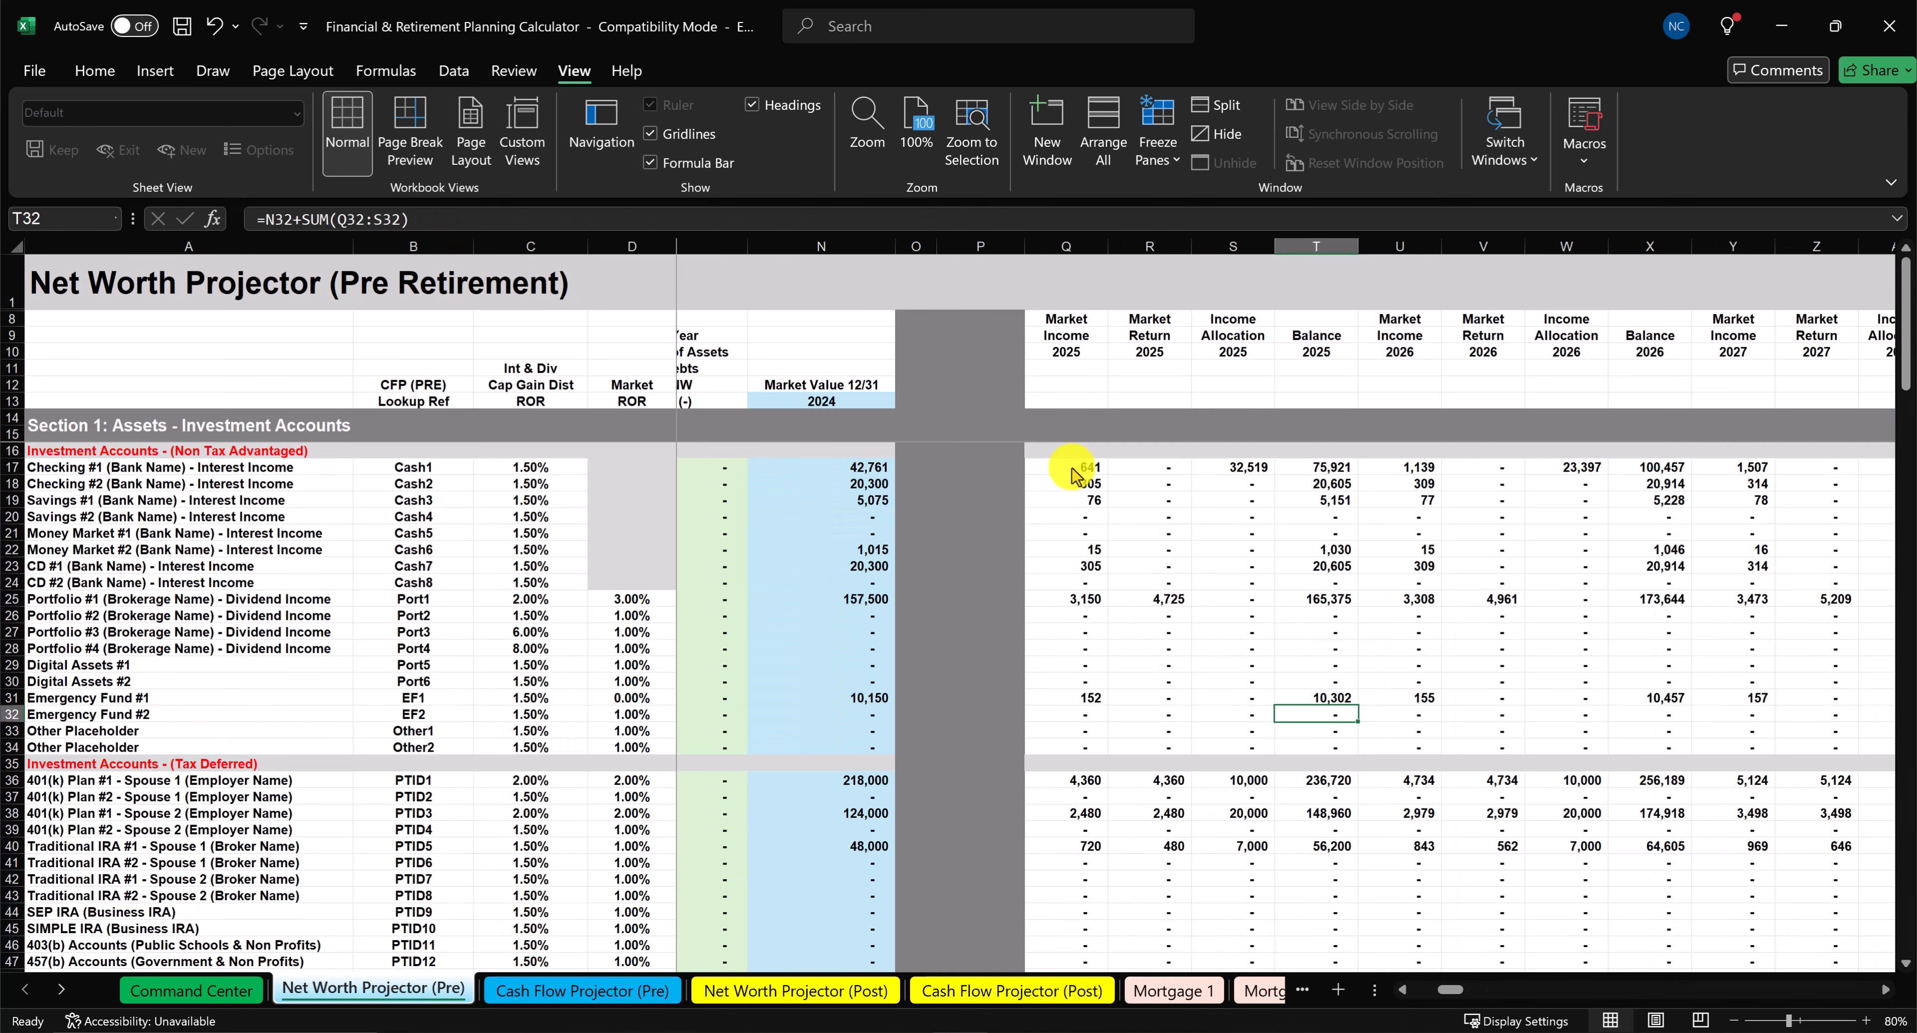
drag(1074, 475, 1065, 747)
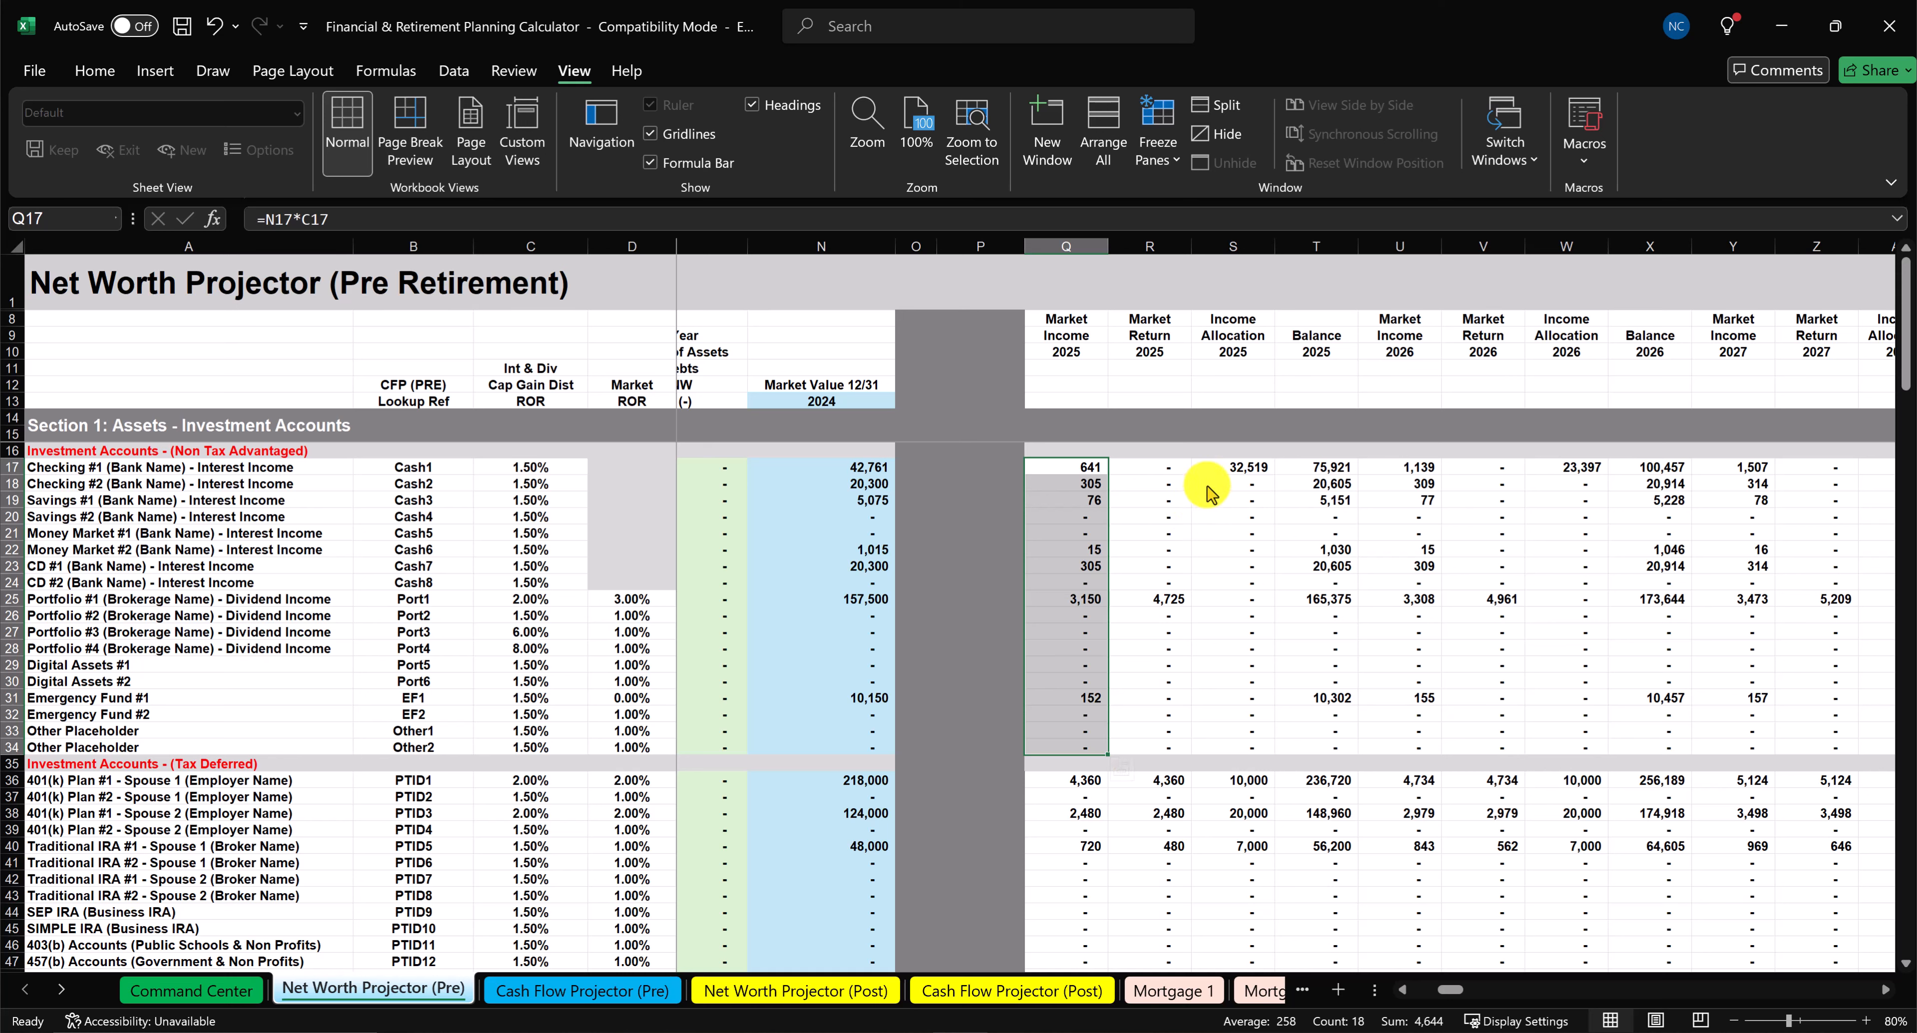
click(1223, 470)
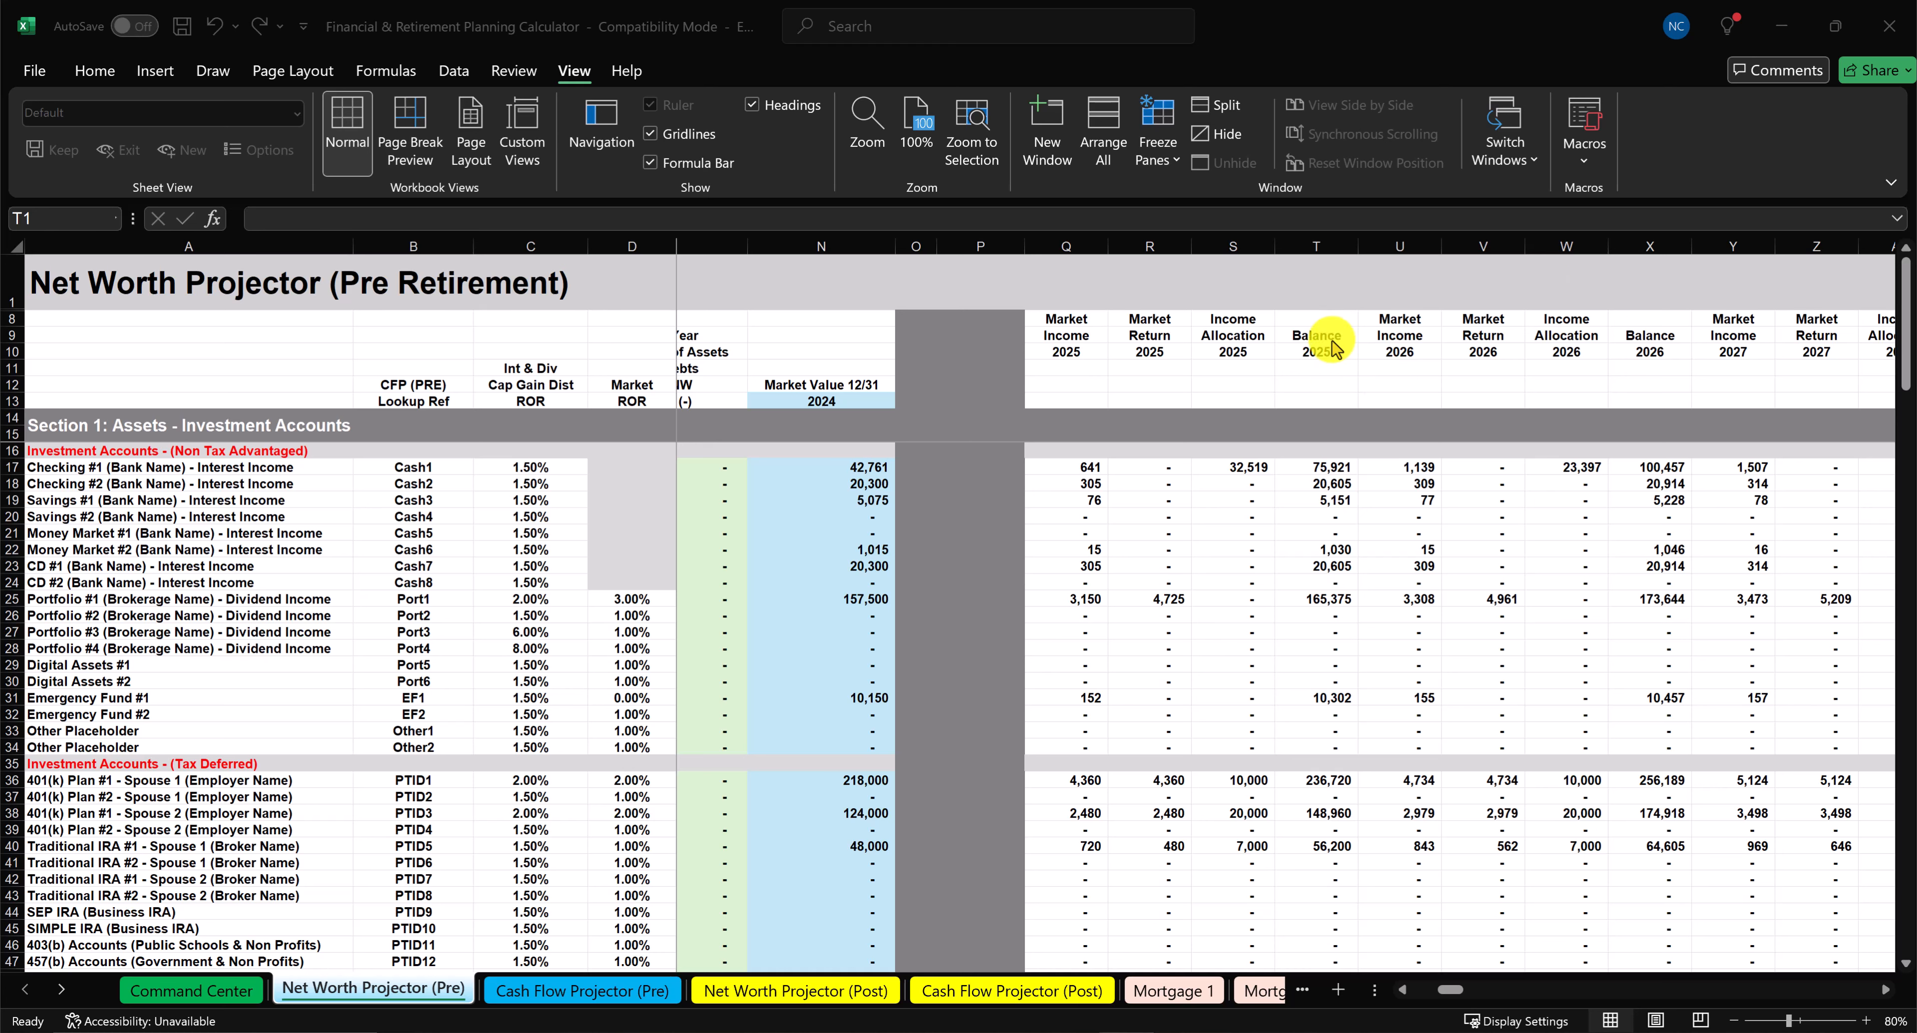
Follow the yearly account balances on Net Worth Projector (Pre) through 2044 and compare the 2044 allocations with Cash Flow Projector (Pre).
scroll(1368, 291, right, 3)
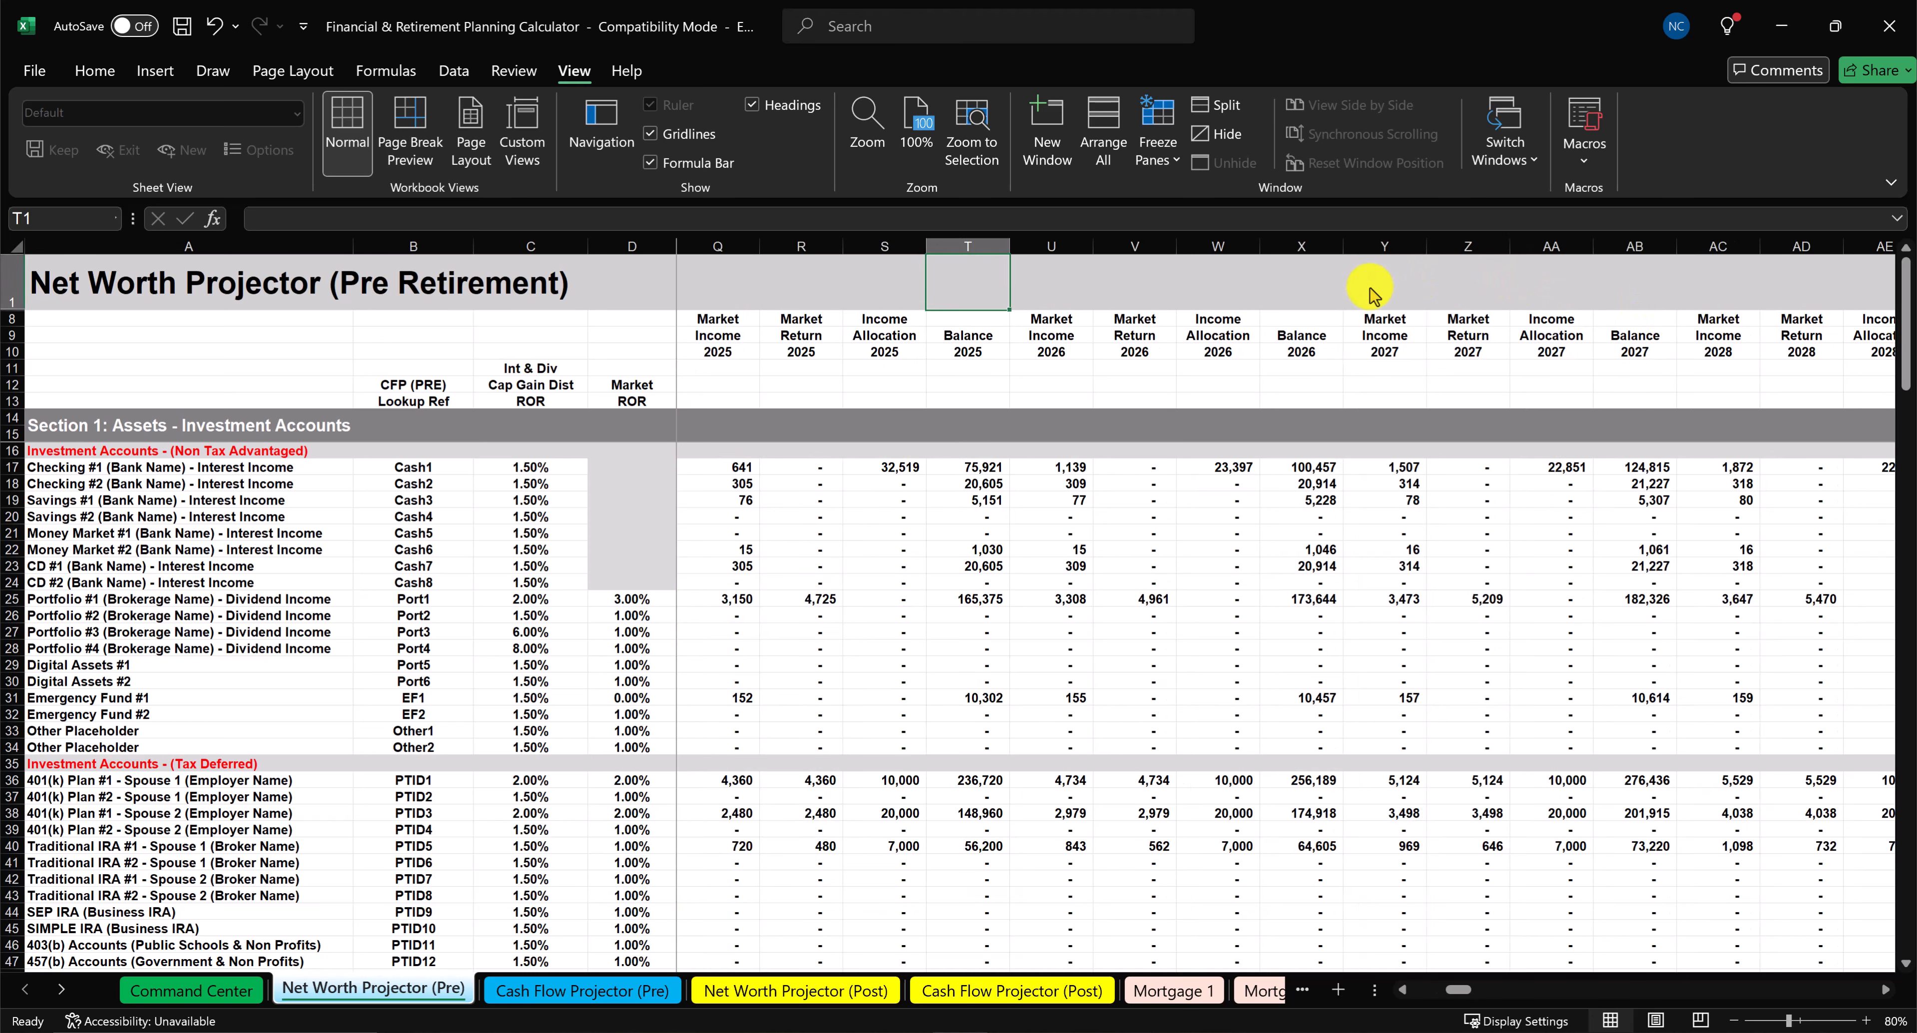
scroll(1637, 275, right, 2)
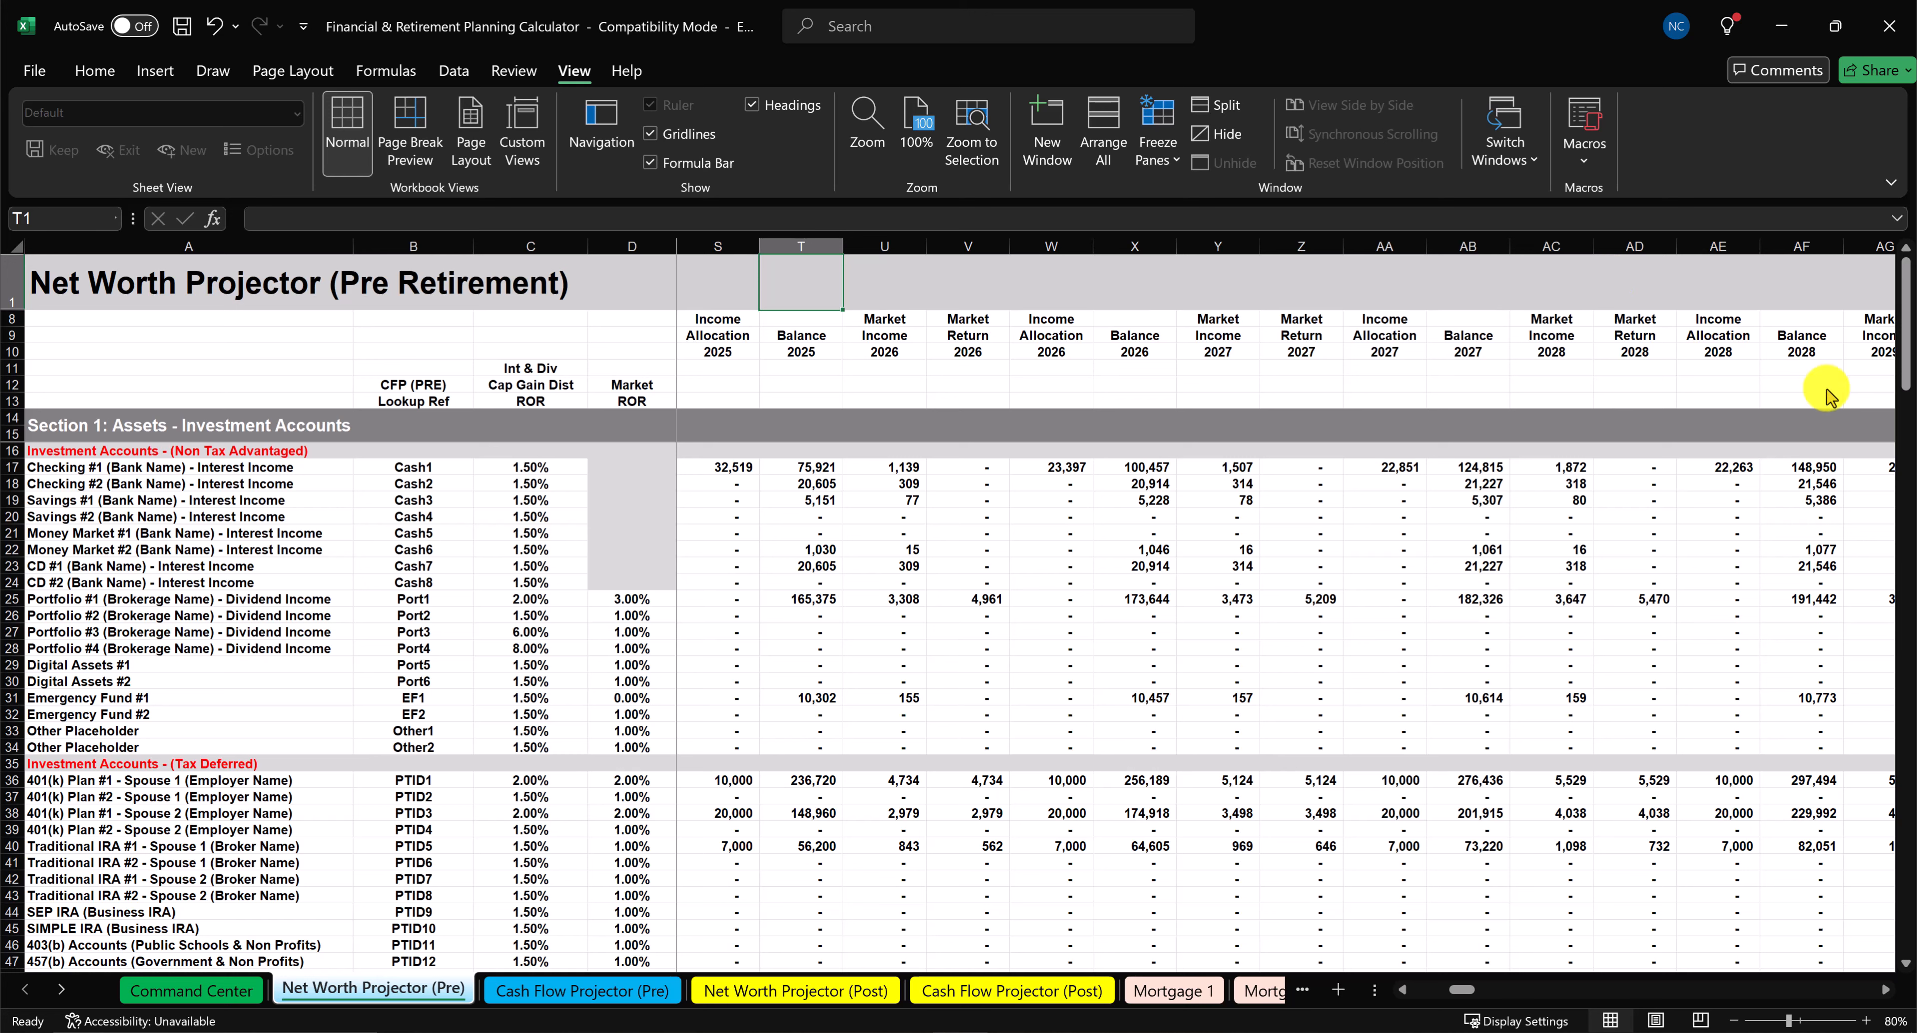
scroll(1689, 287, right, 20)
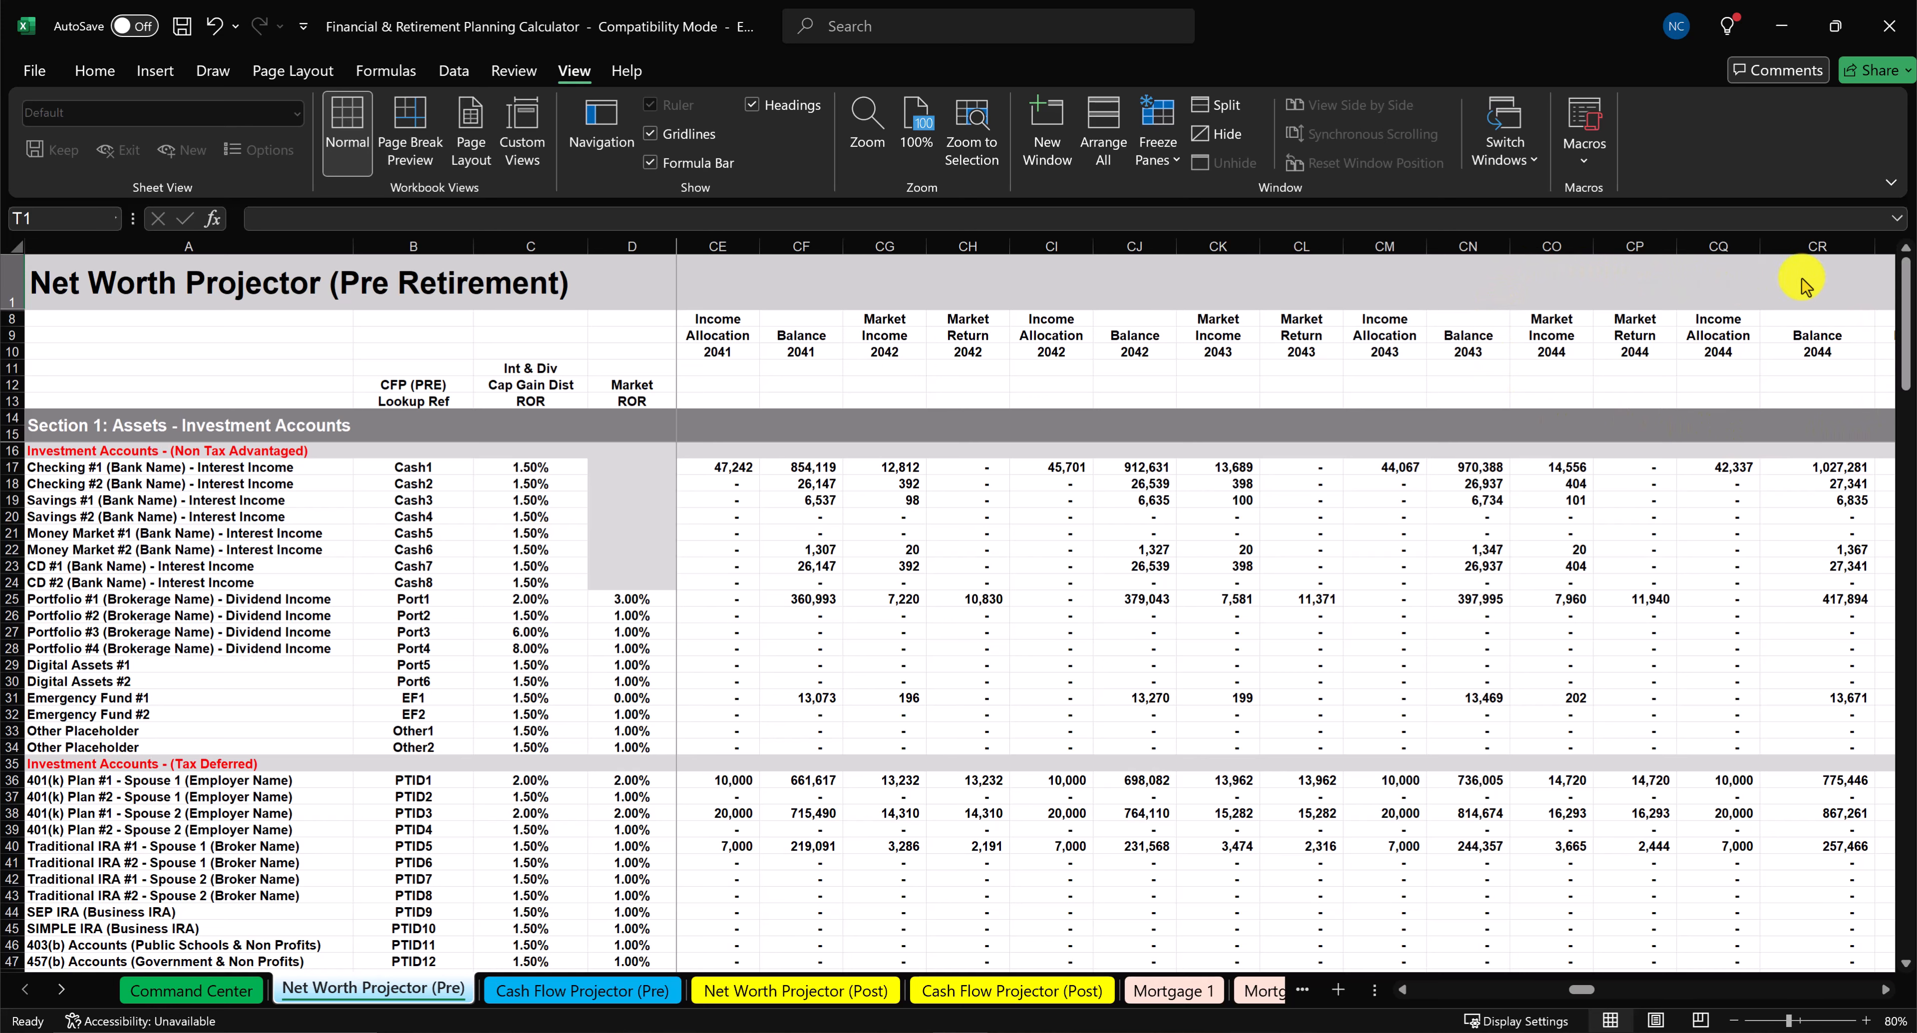
key(ctrl+Page_Down)
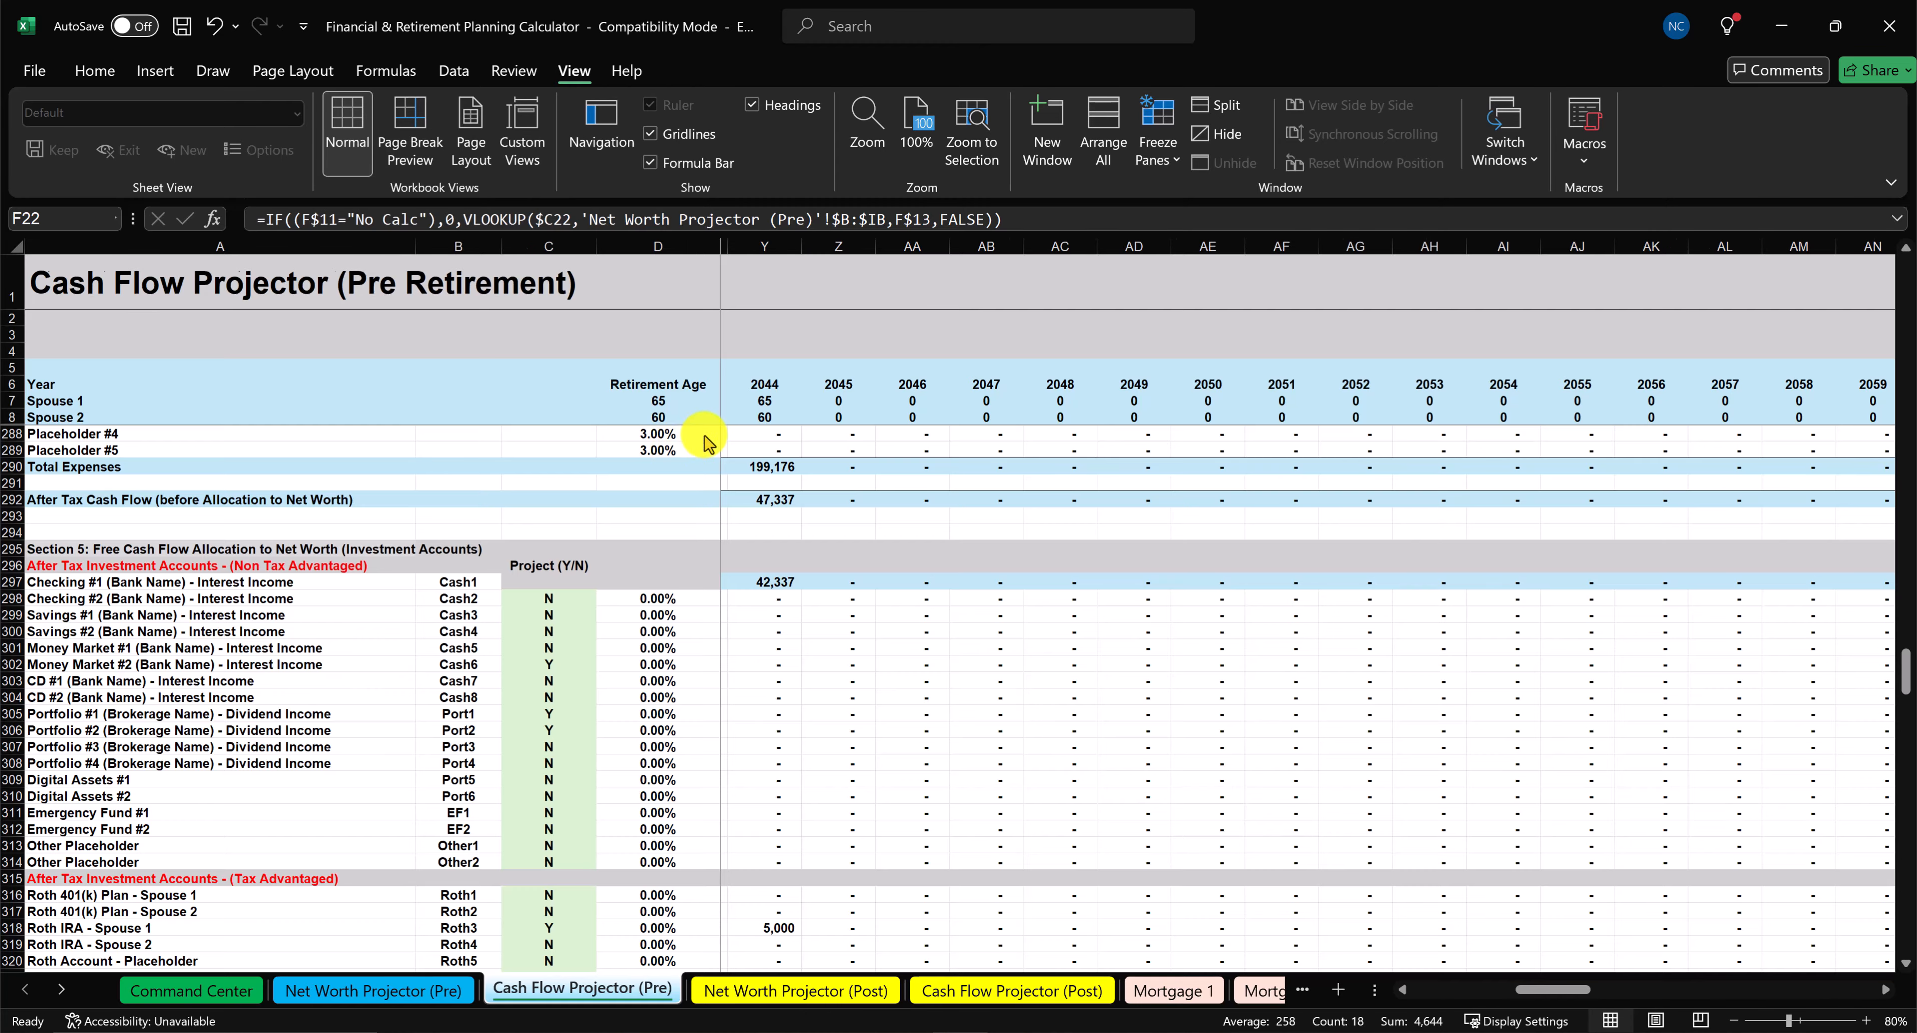
key(ctrl+Page_Up)
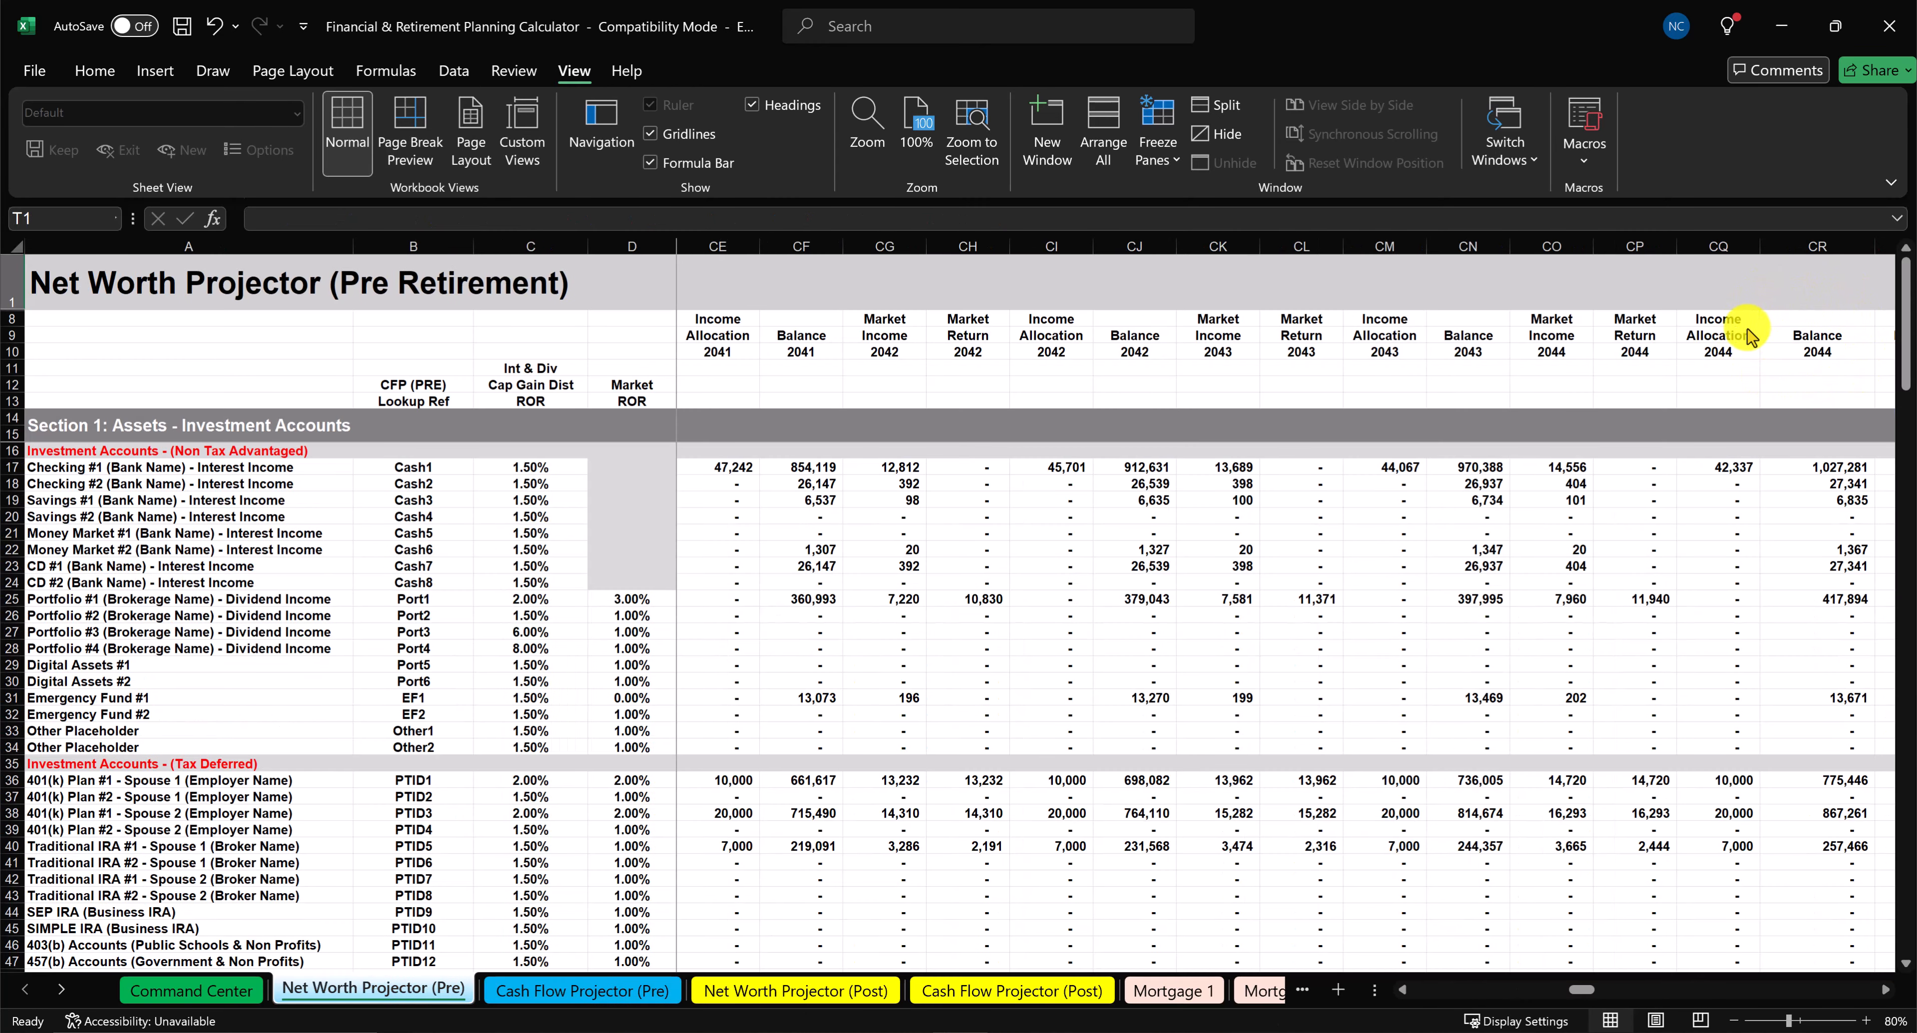
Review the 2044 column of Net Worth Projector (Pre) down through the retirement accounts, Total Assets and the debts in Section 3.
scroll(1810, 404, down, 18)
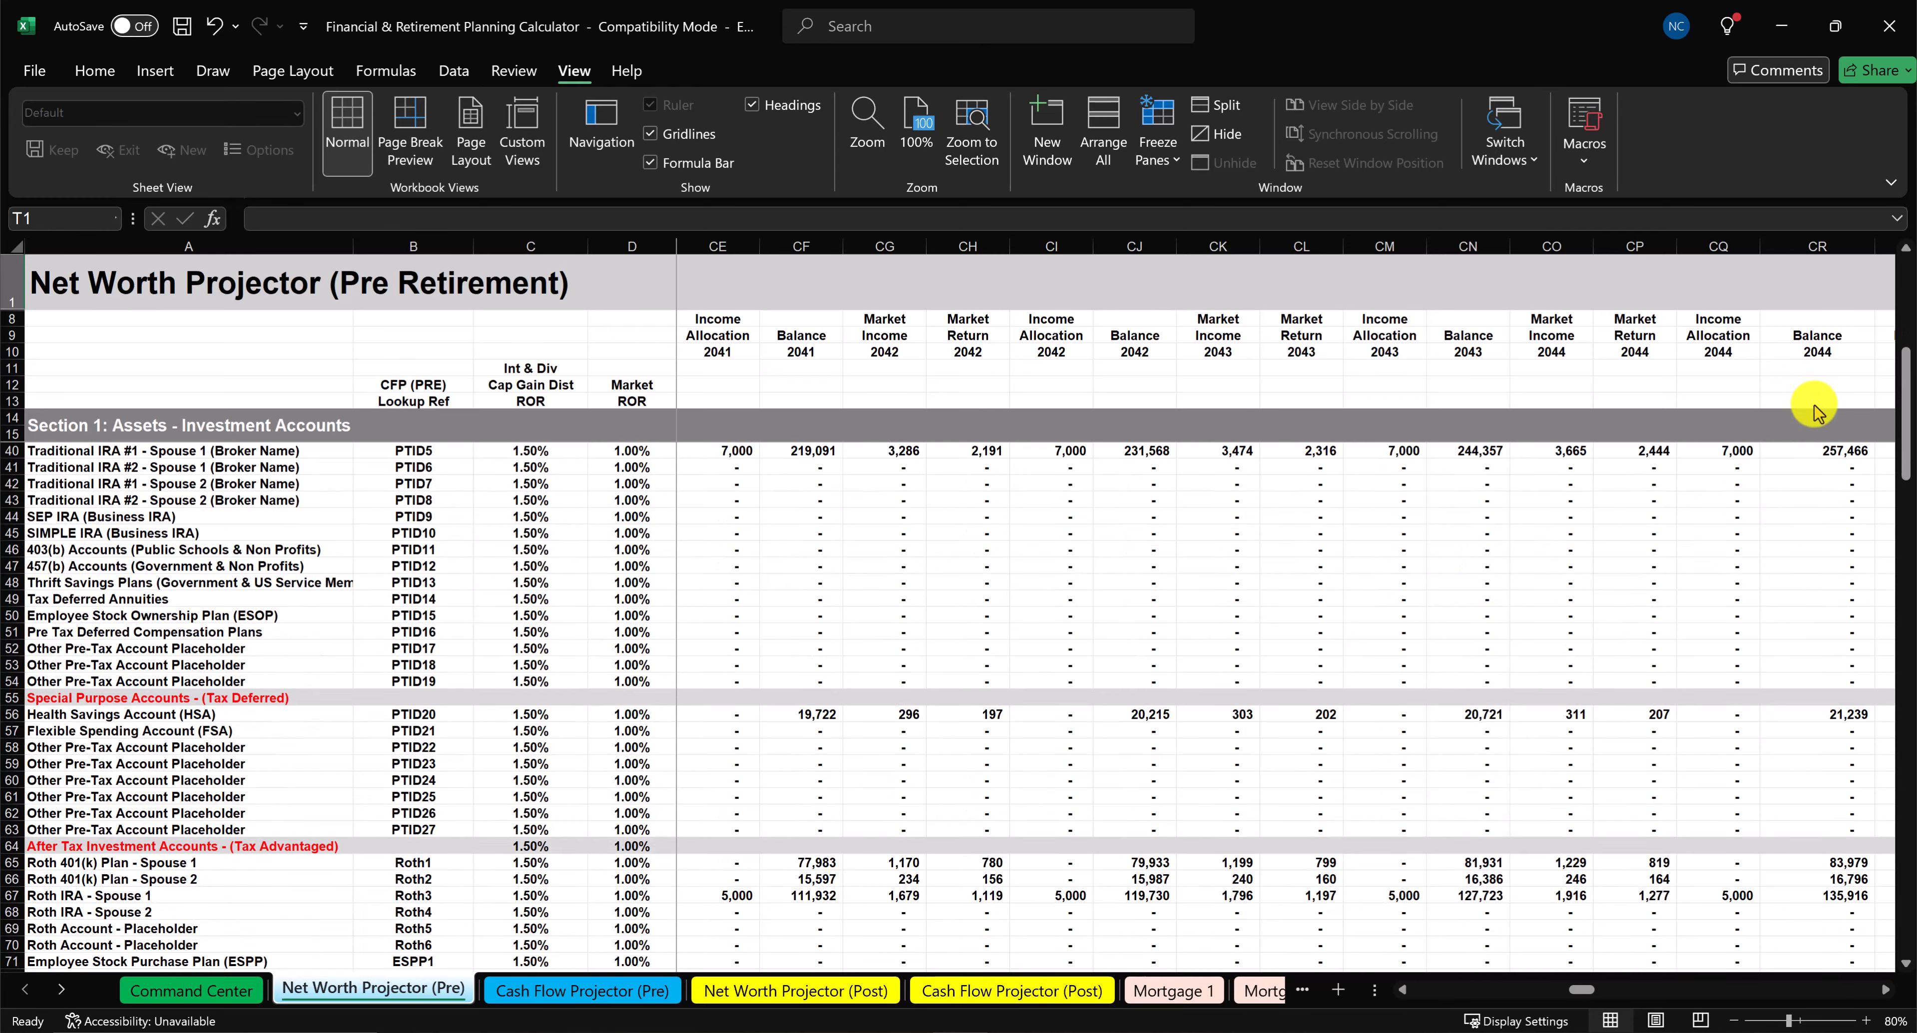
scroll(1813, 411, down, 18)
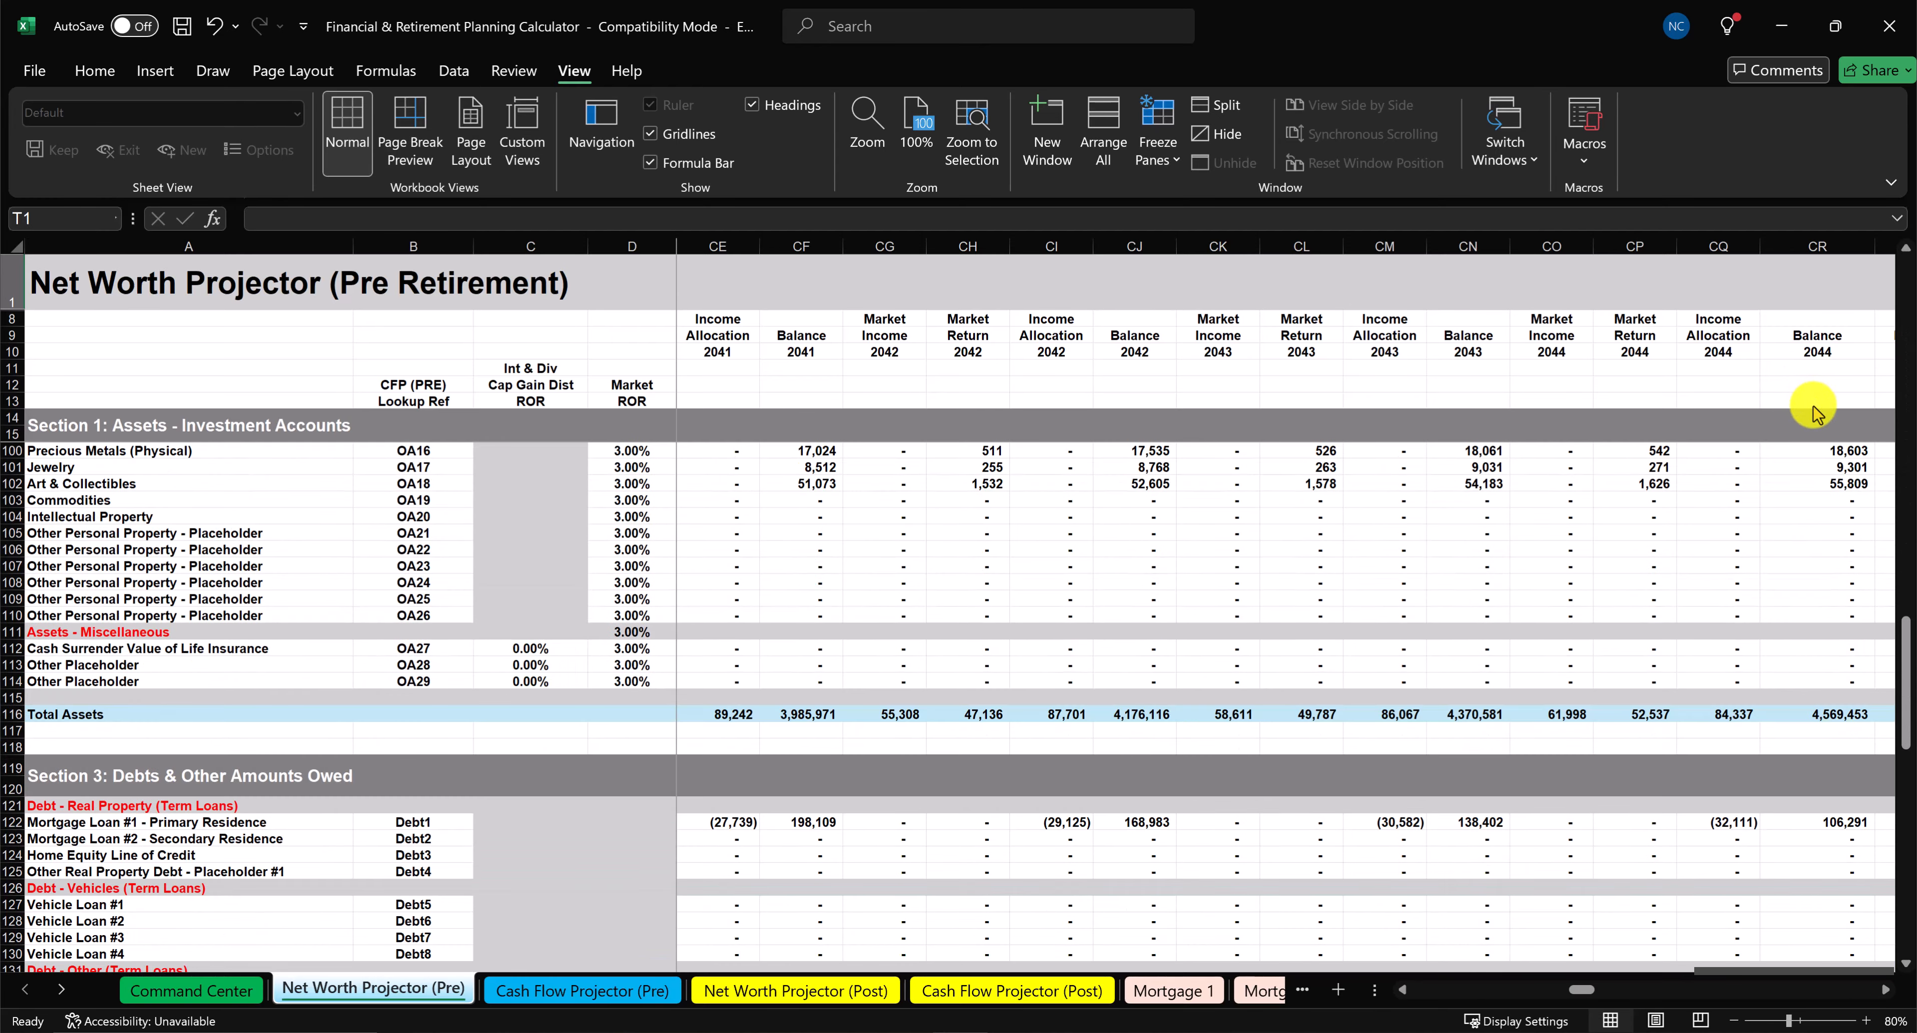
scroll(1813, 411, down, 10)
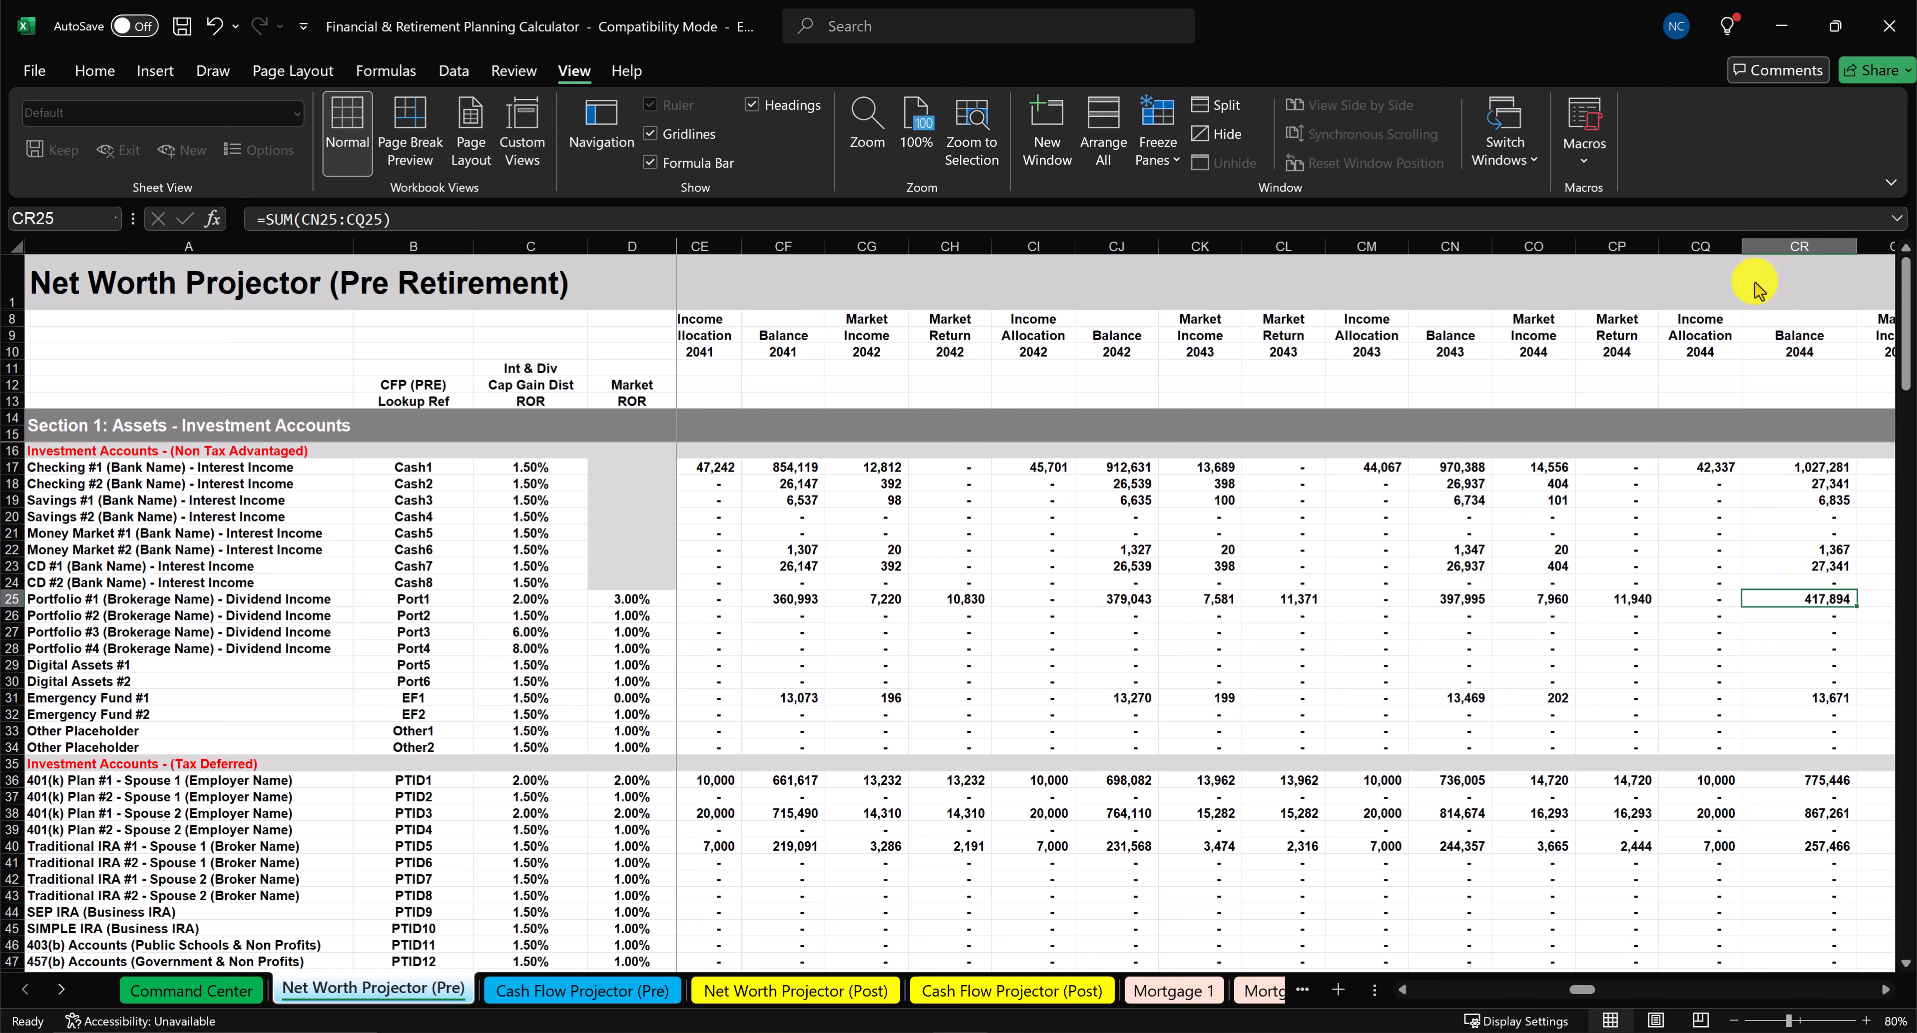
Enter the check formula =FV(.05,21,0,150000,0) in CR1, above the 2044 Balance column of Net Worth Projector (Pre).
click(1770, 285)
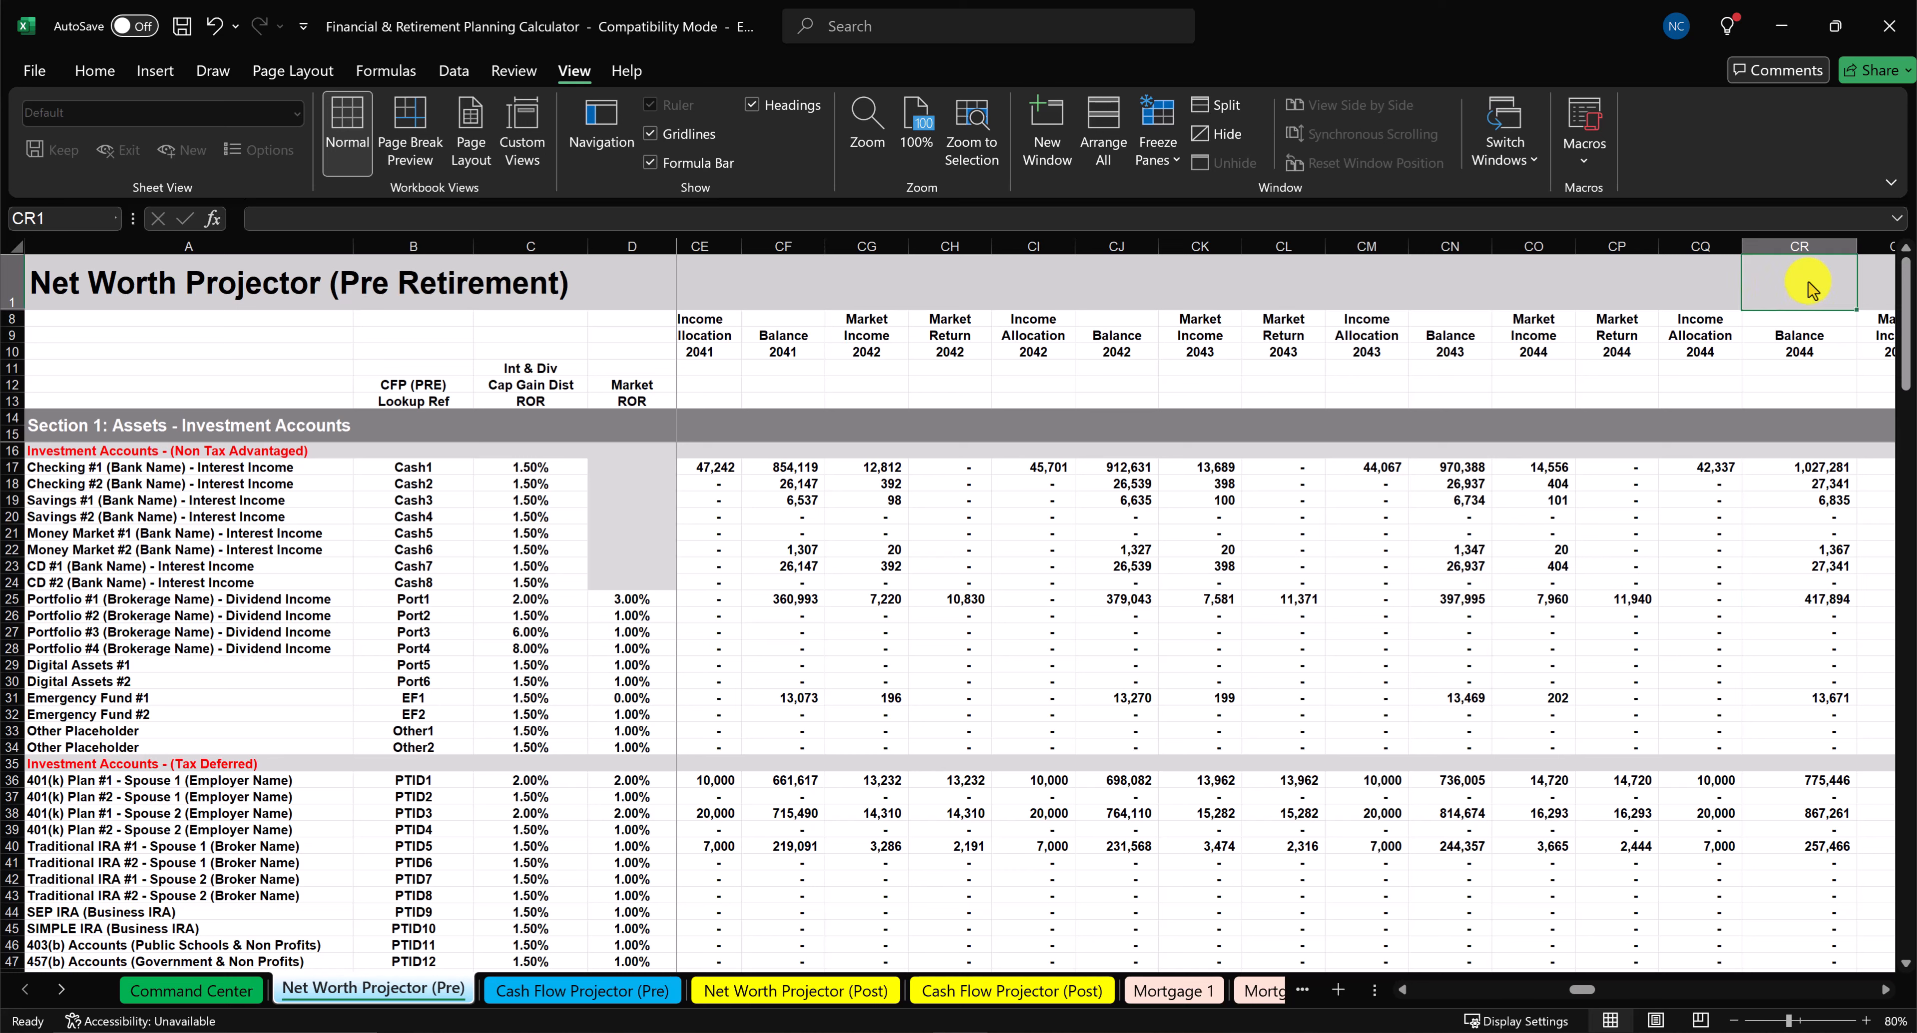
double_click(1782, 288)
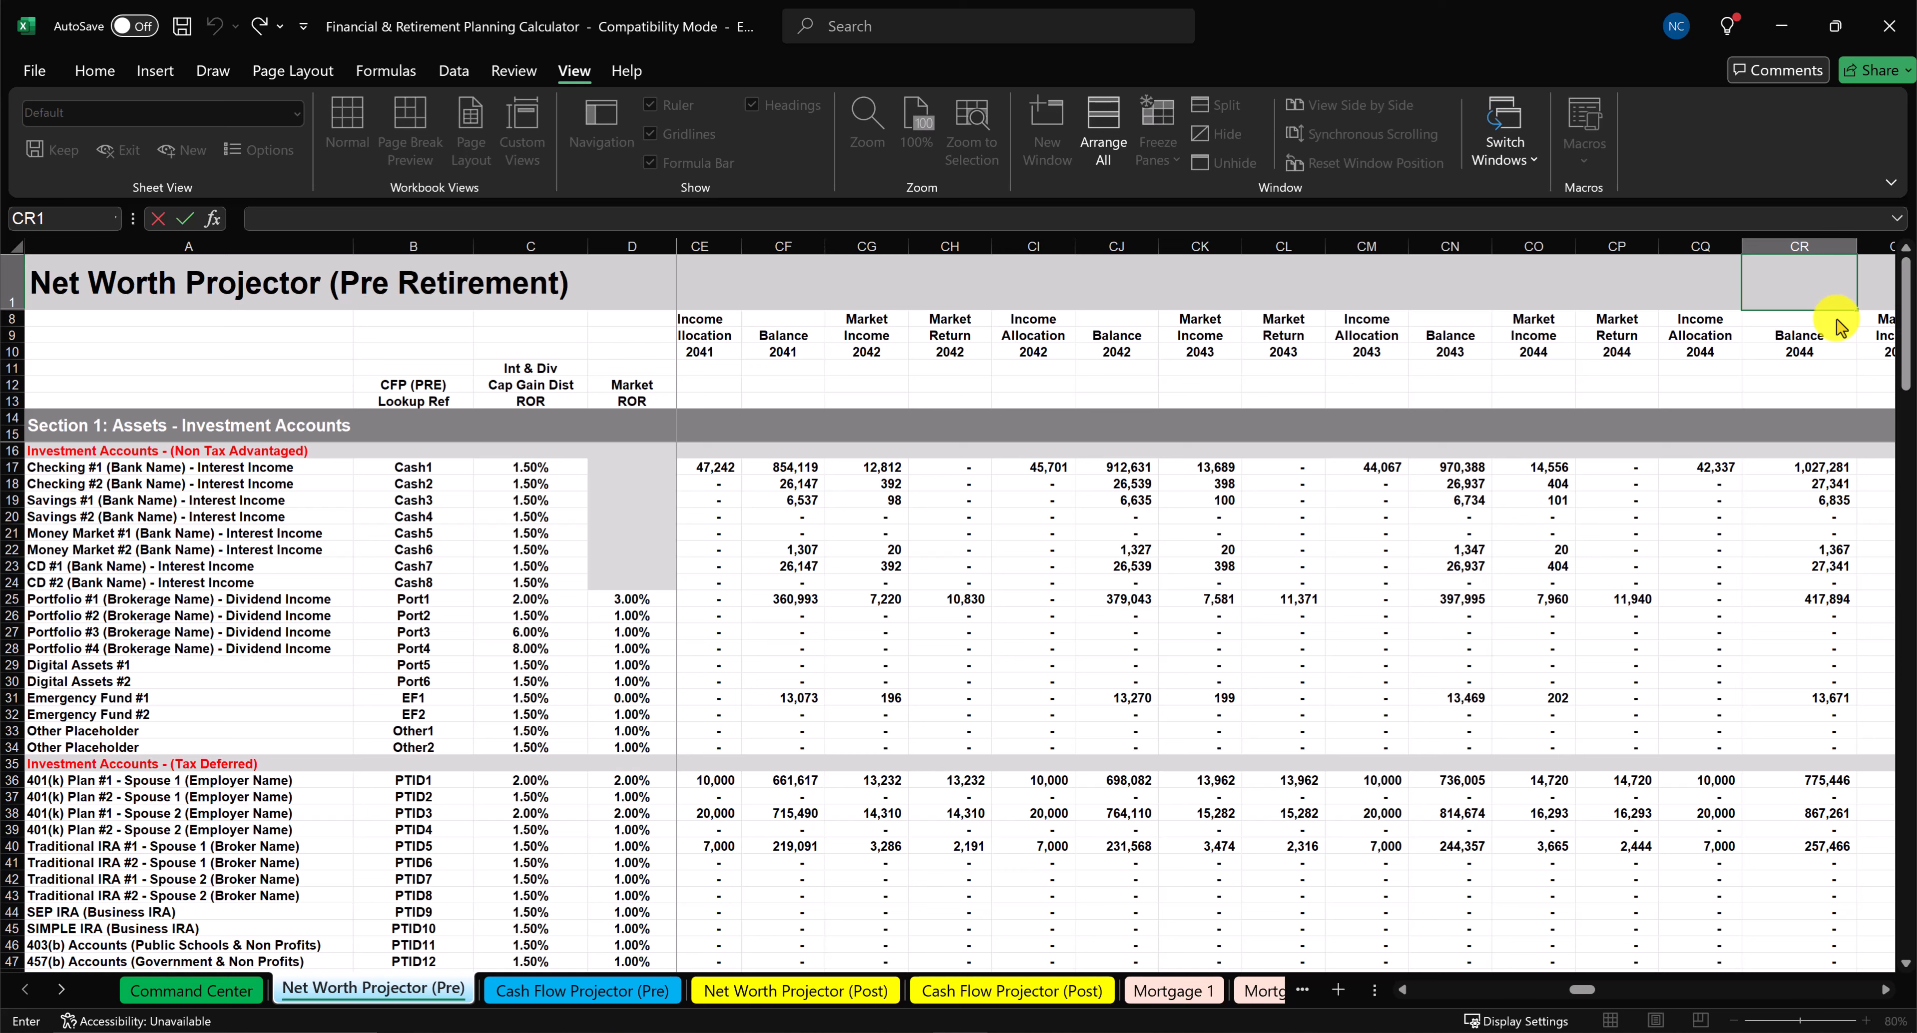
text(=fv()
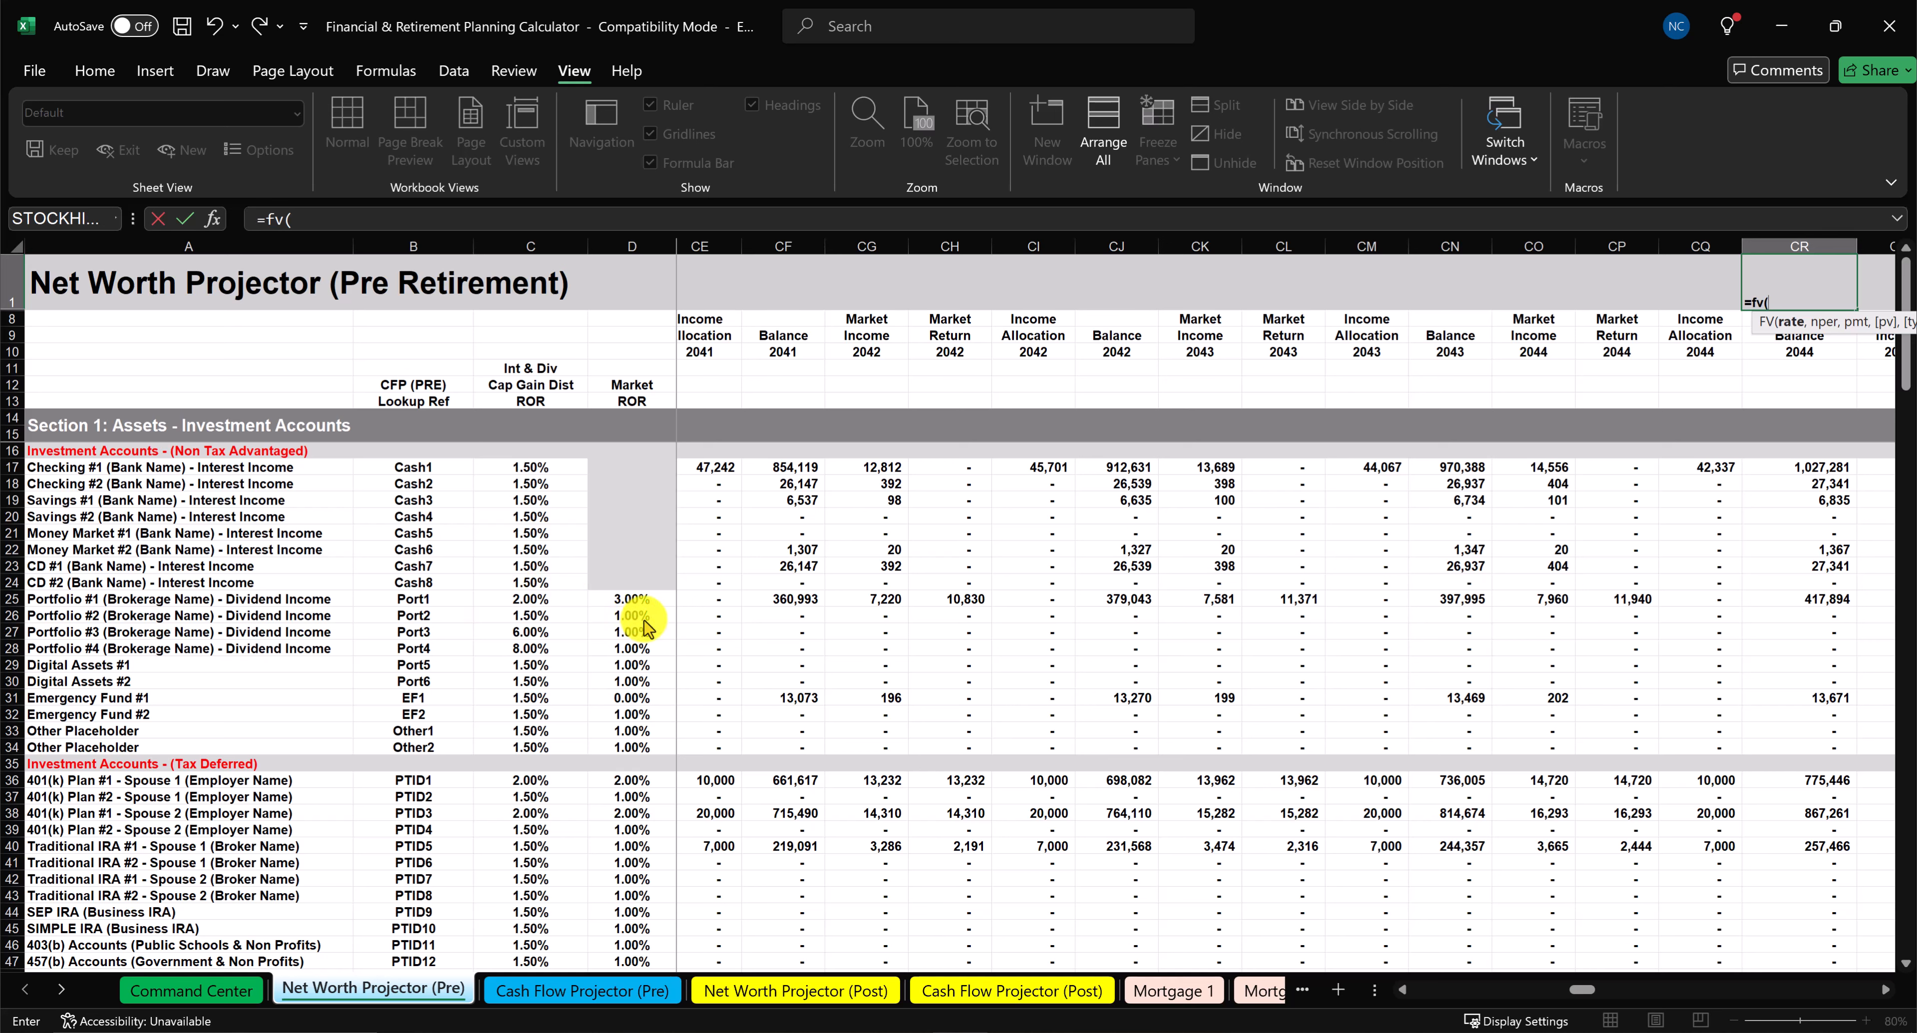
click(1799, 294)
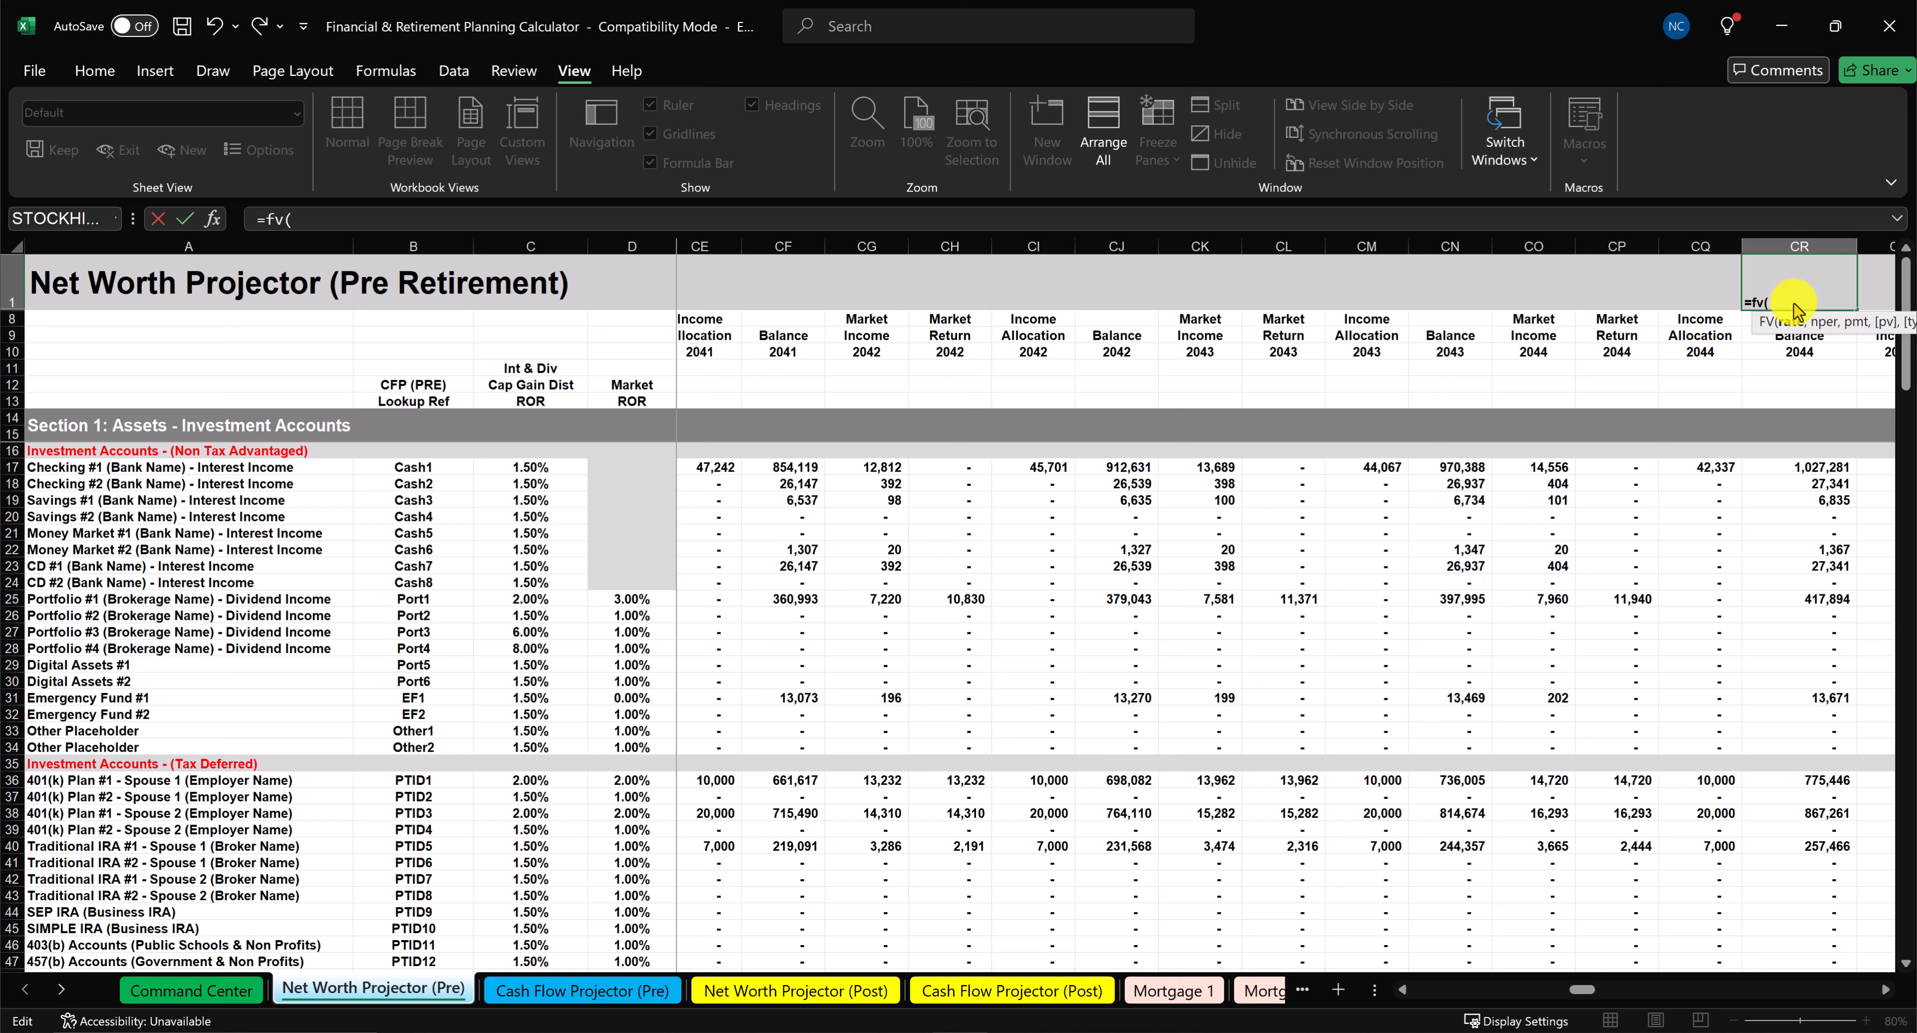
text(.05,)
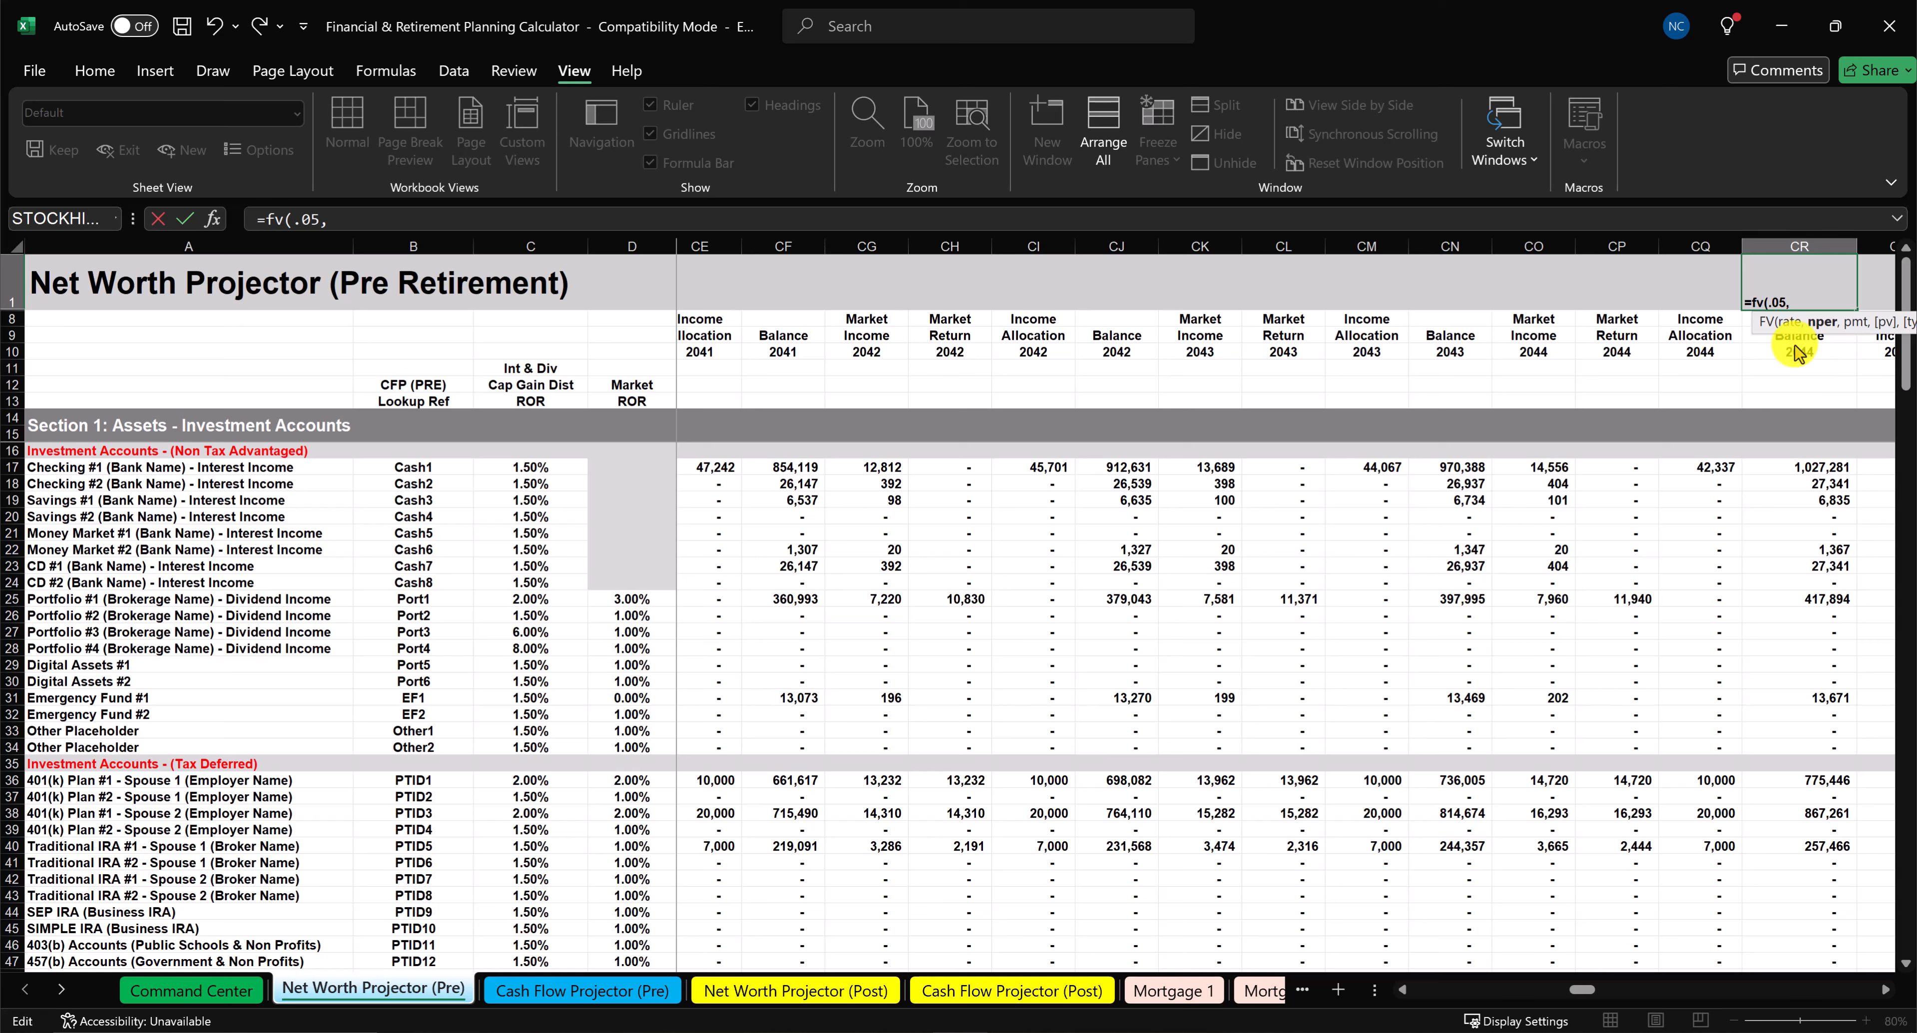
text(21)
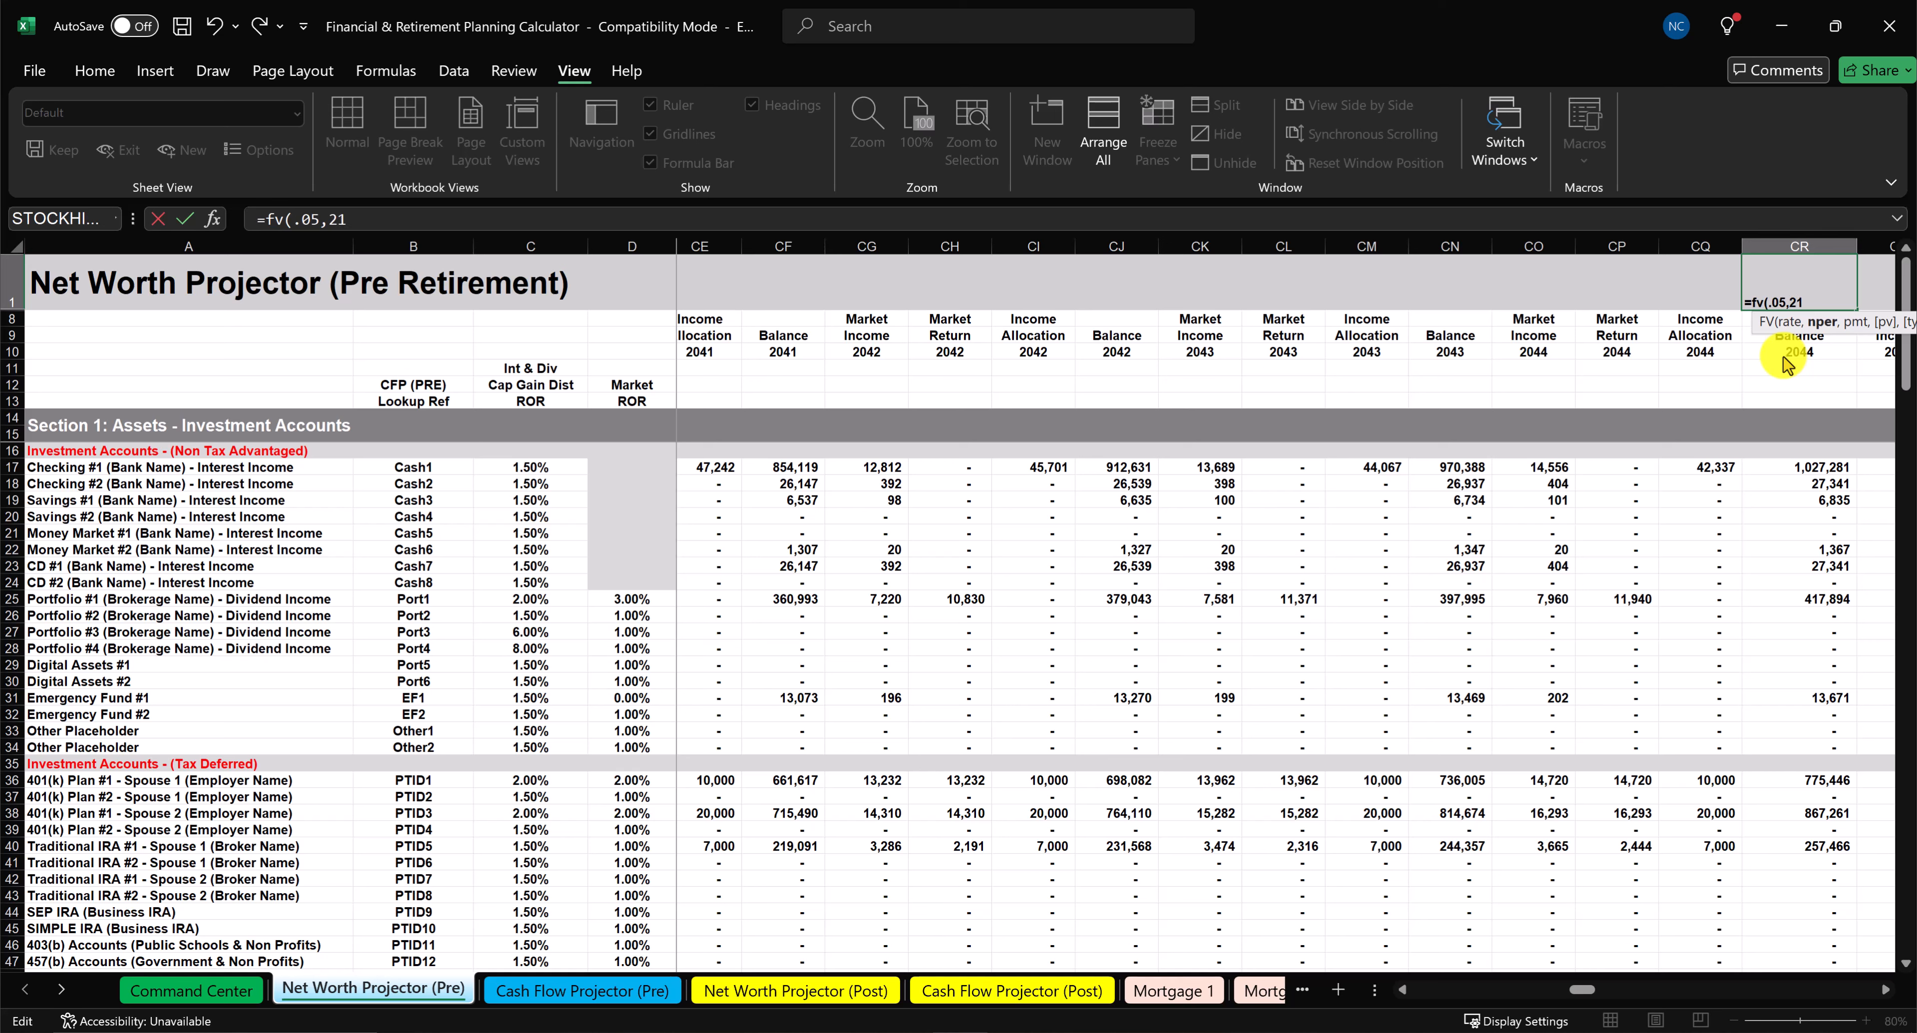
text(,)
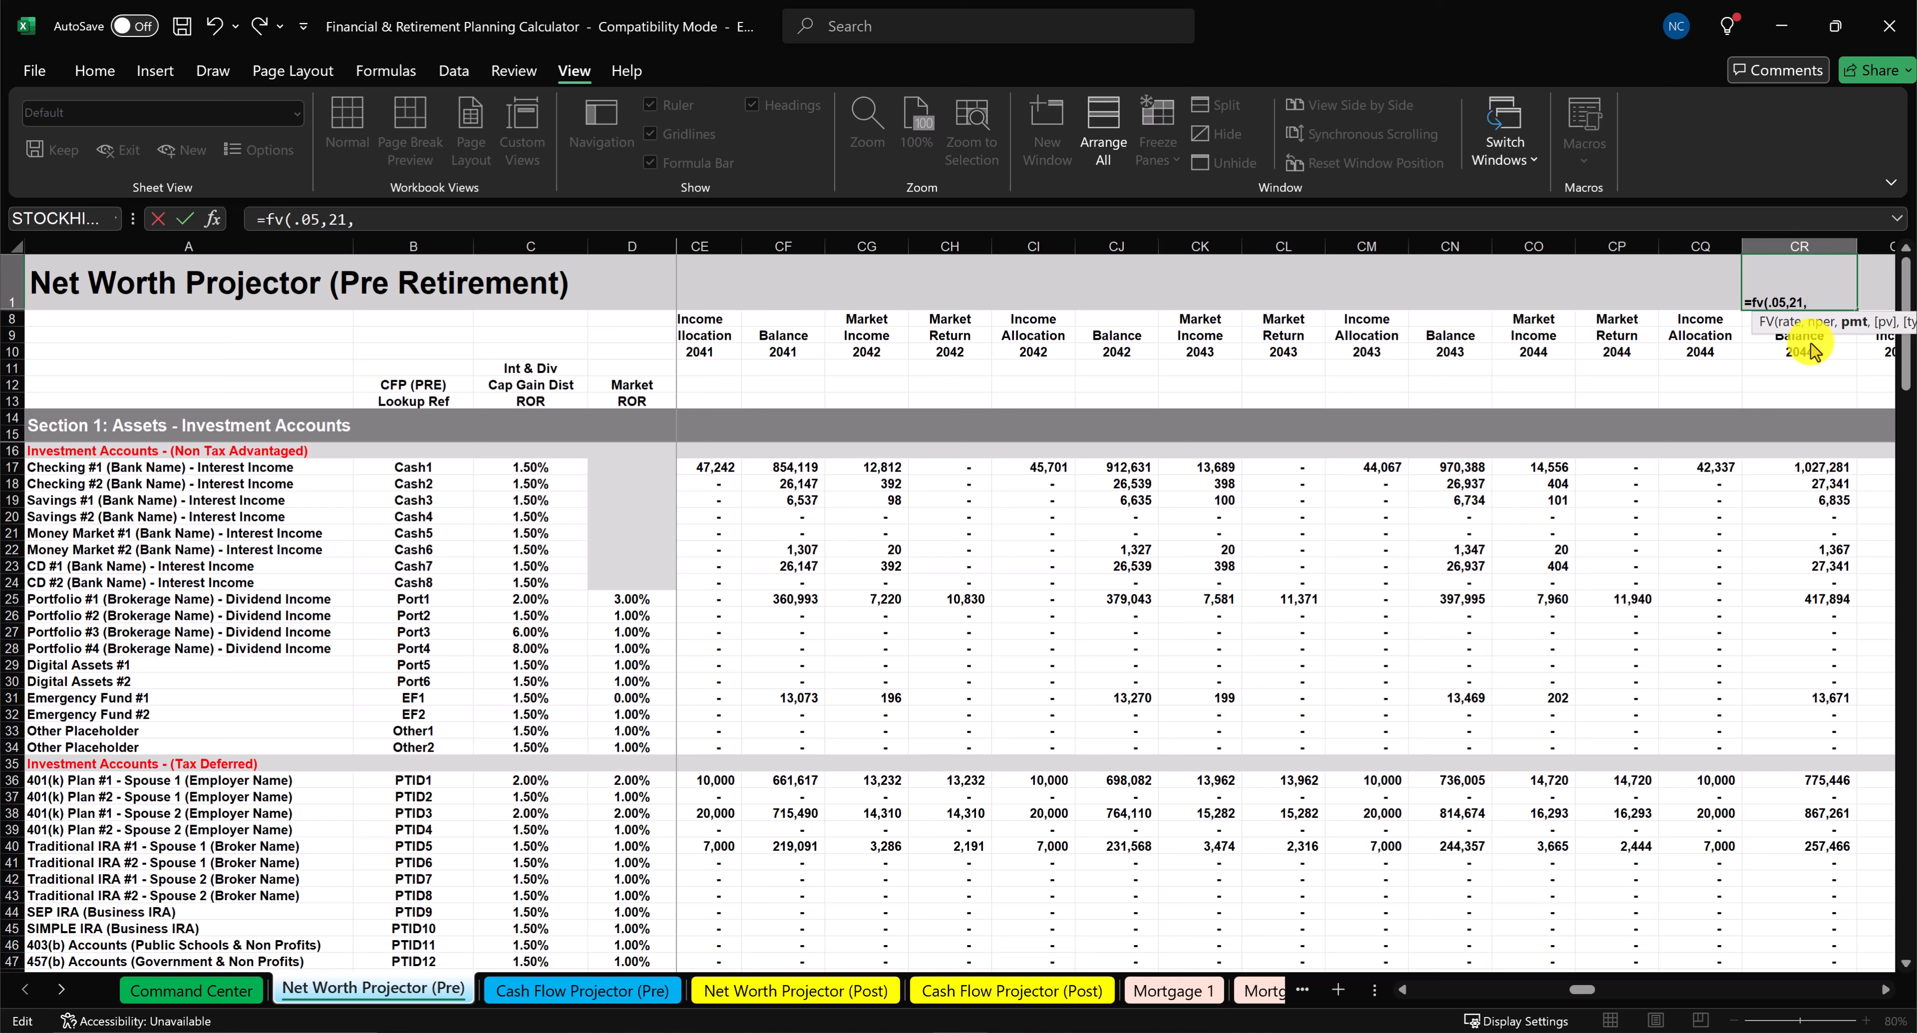
text(0,)
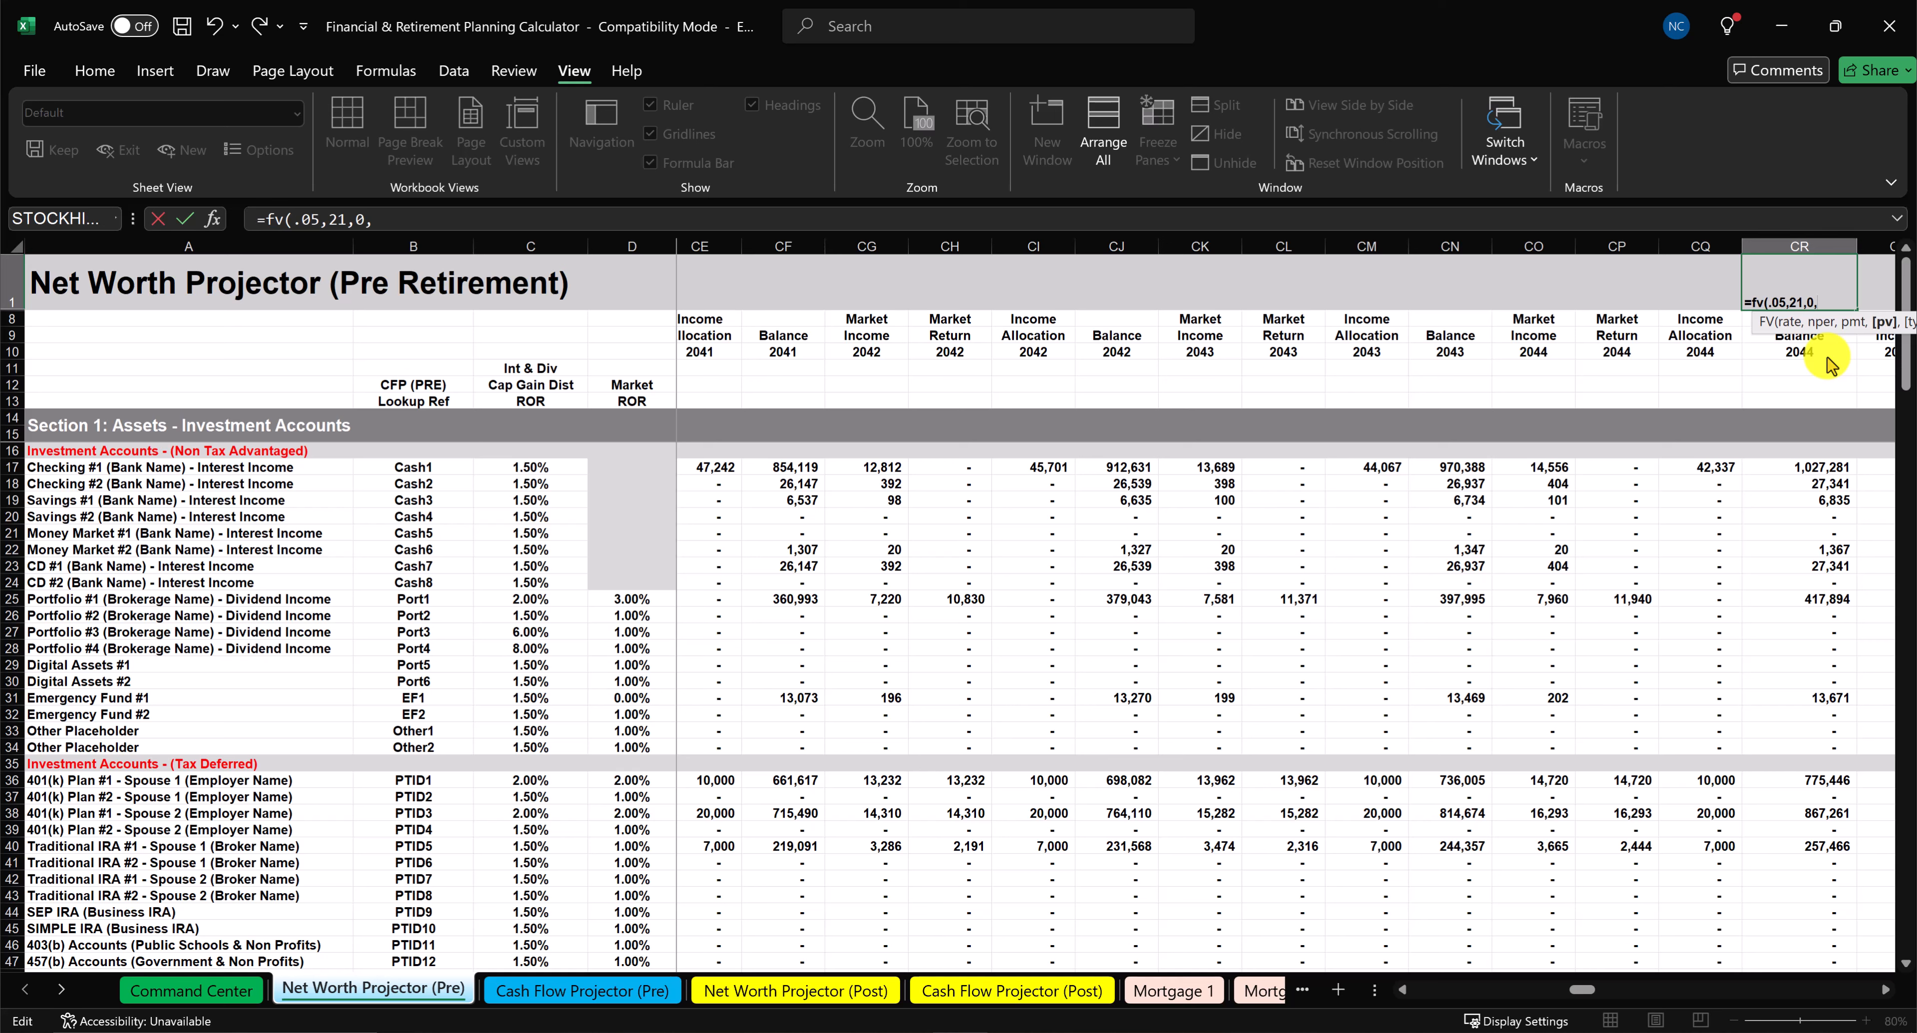
text(150000,)
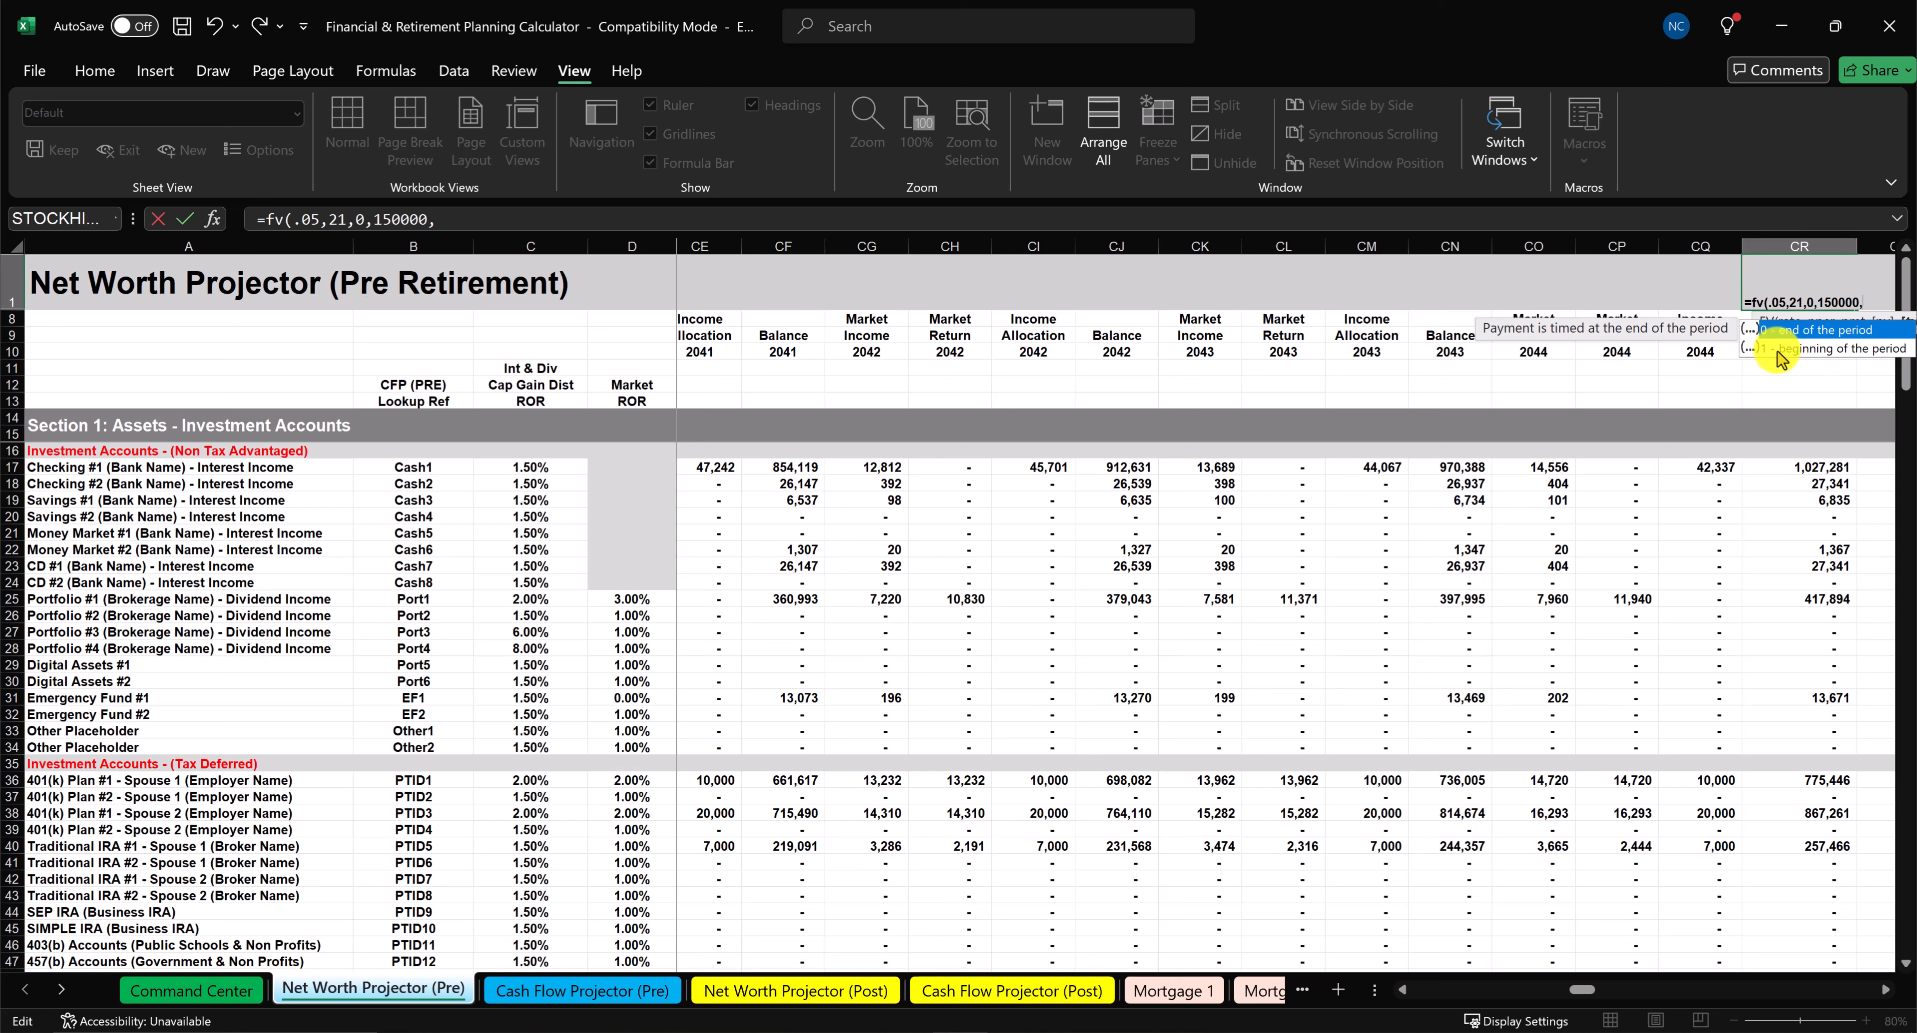
text(0))
key(Return)
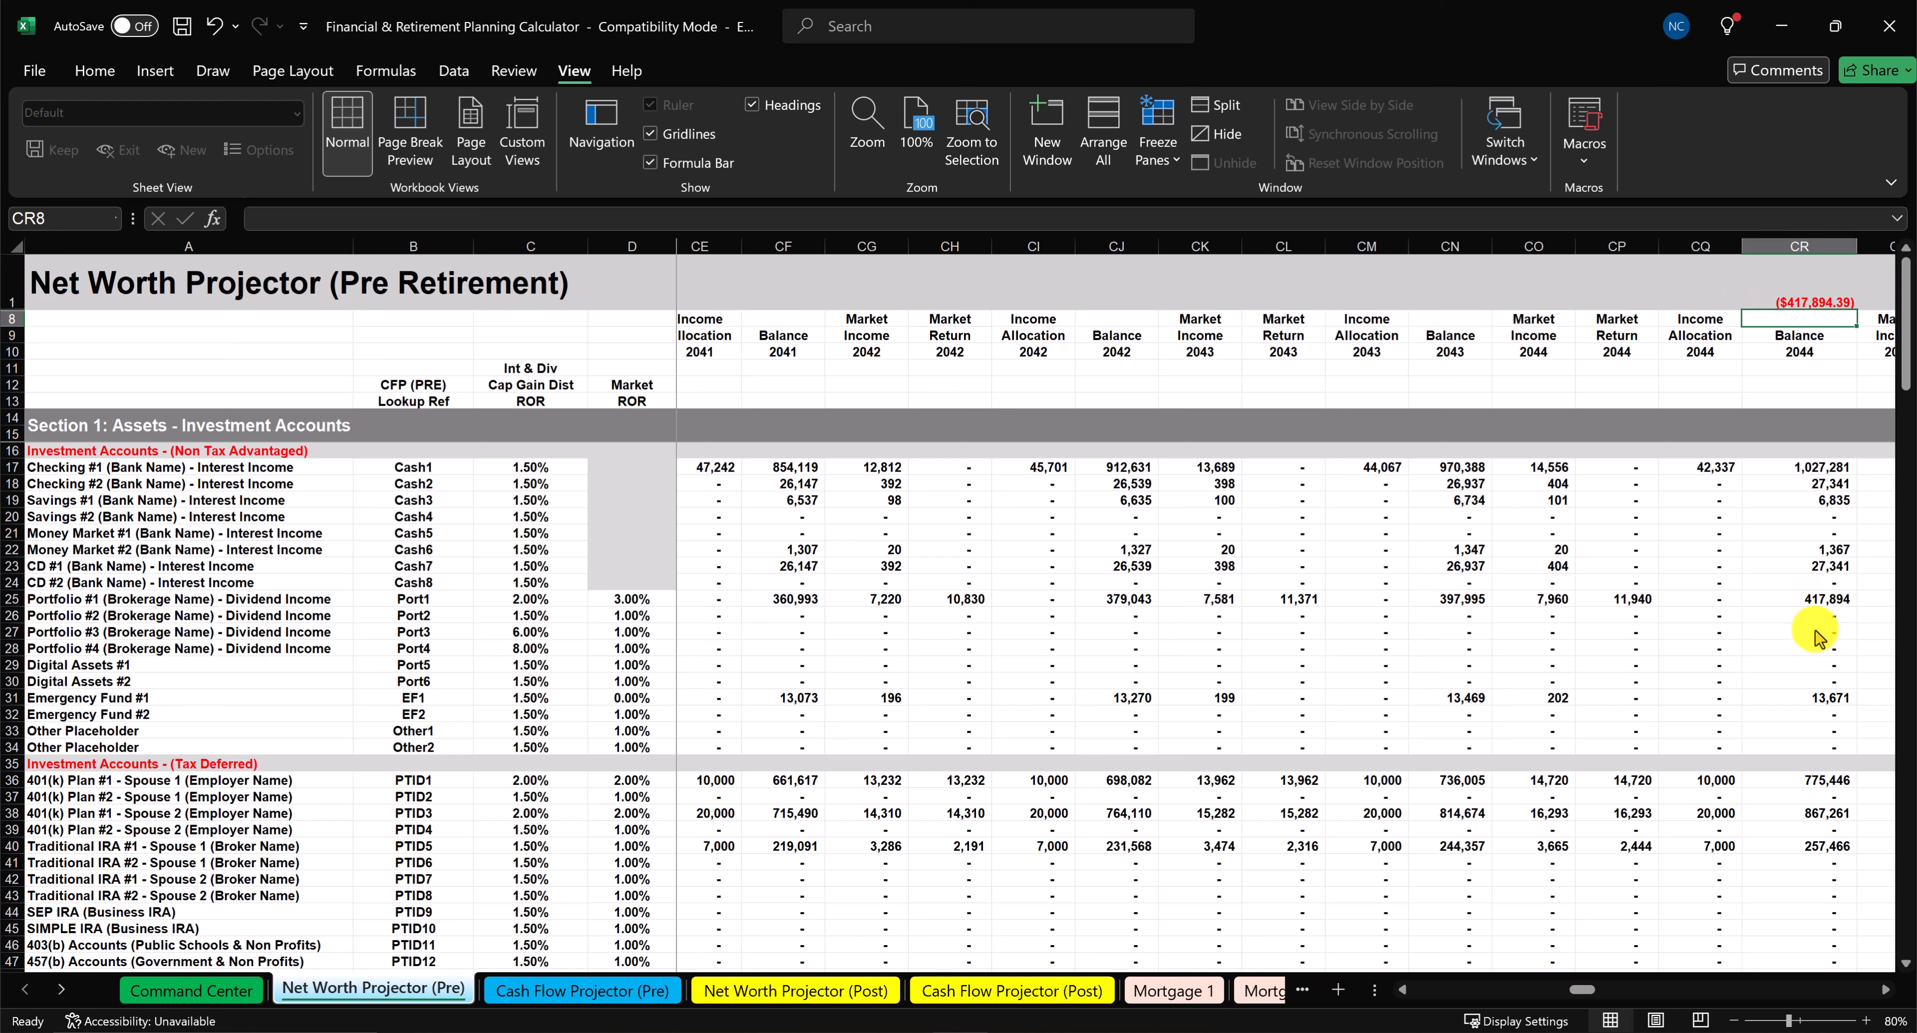
Inspect the payment argument of the FV formula in CR1 without changing it, and select the 2044 Balance of Portfolio #1.
key(Up)
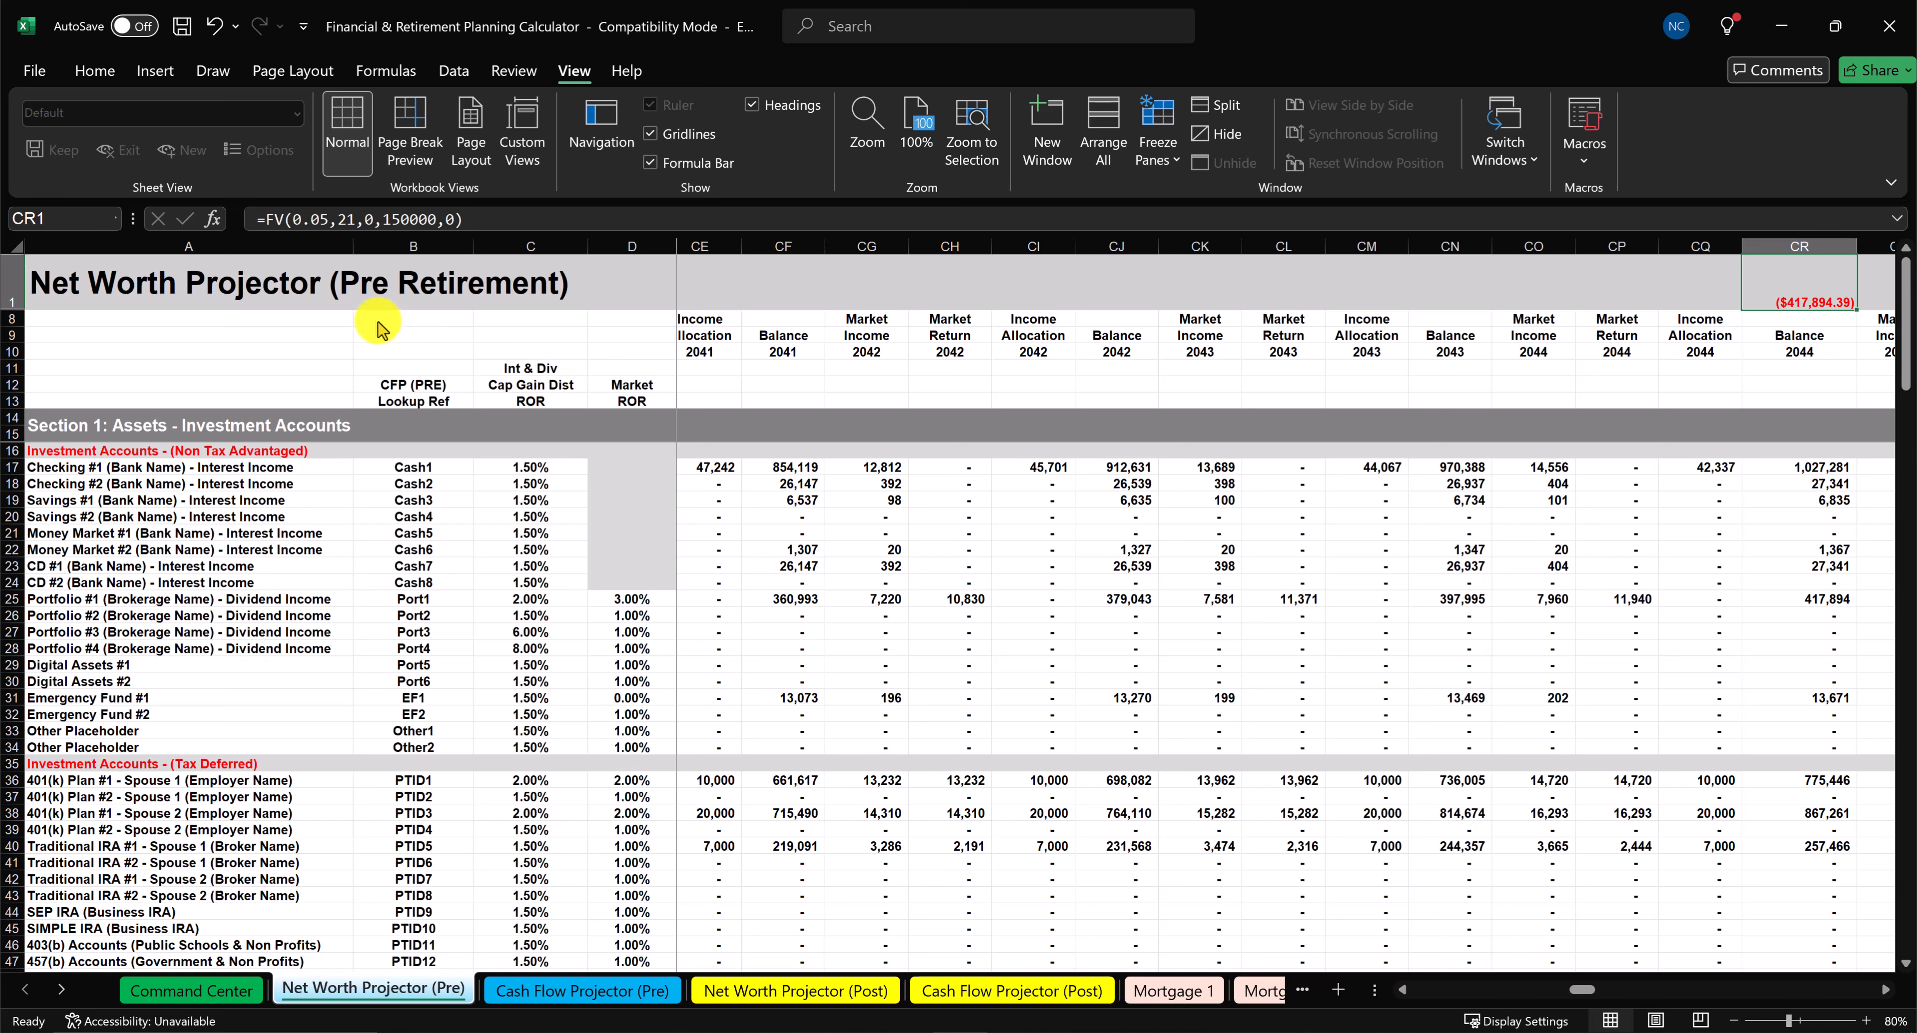
click(371, 219)
double_click(369, 219)
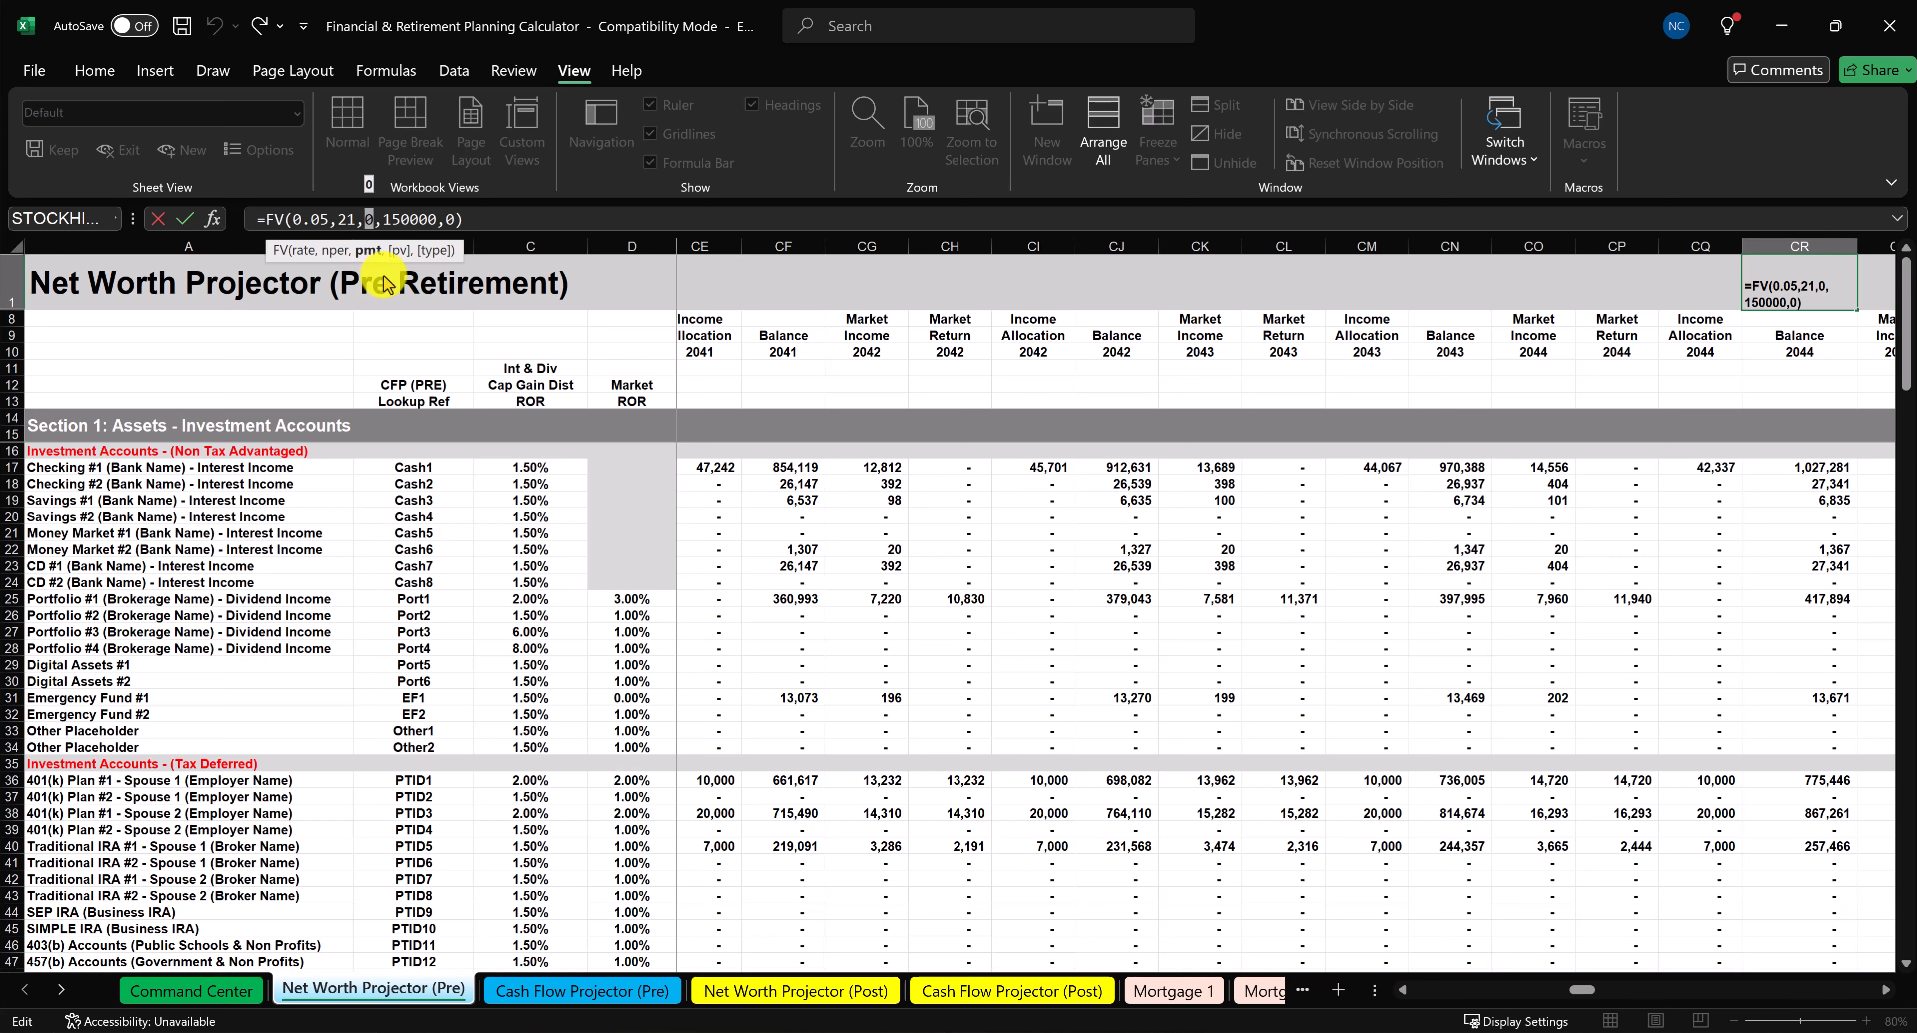
key(Return)
click(1808, 595)
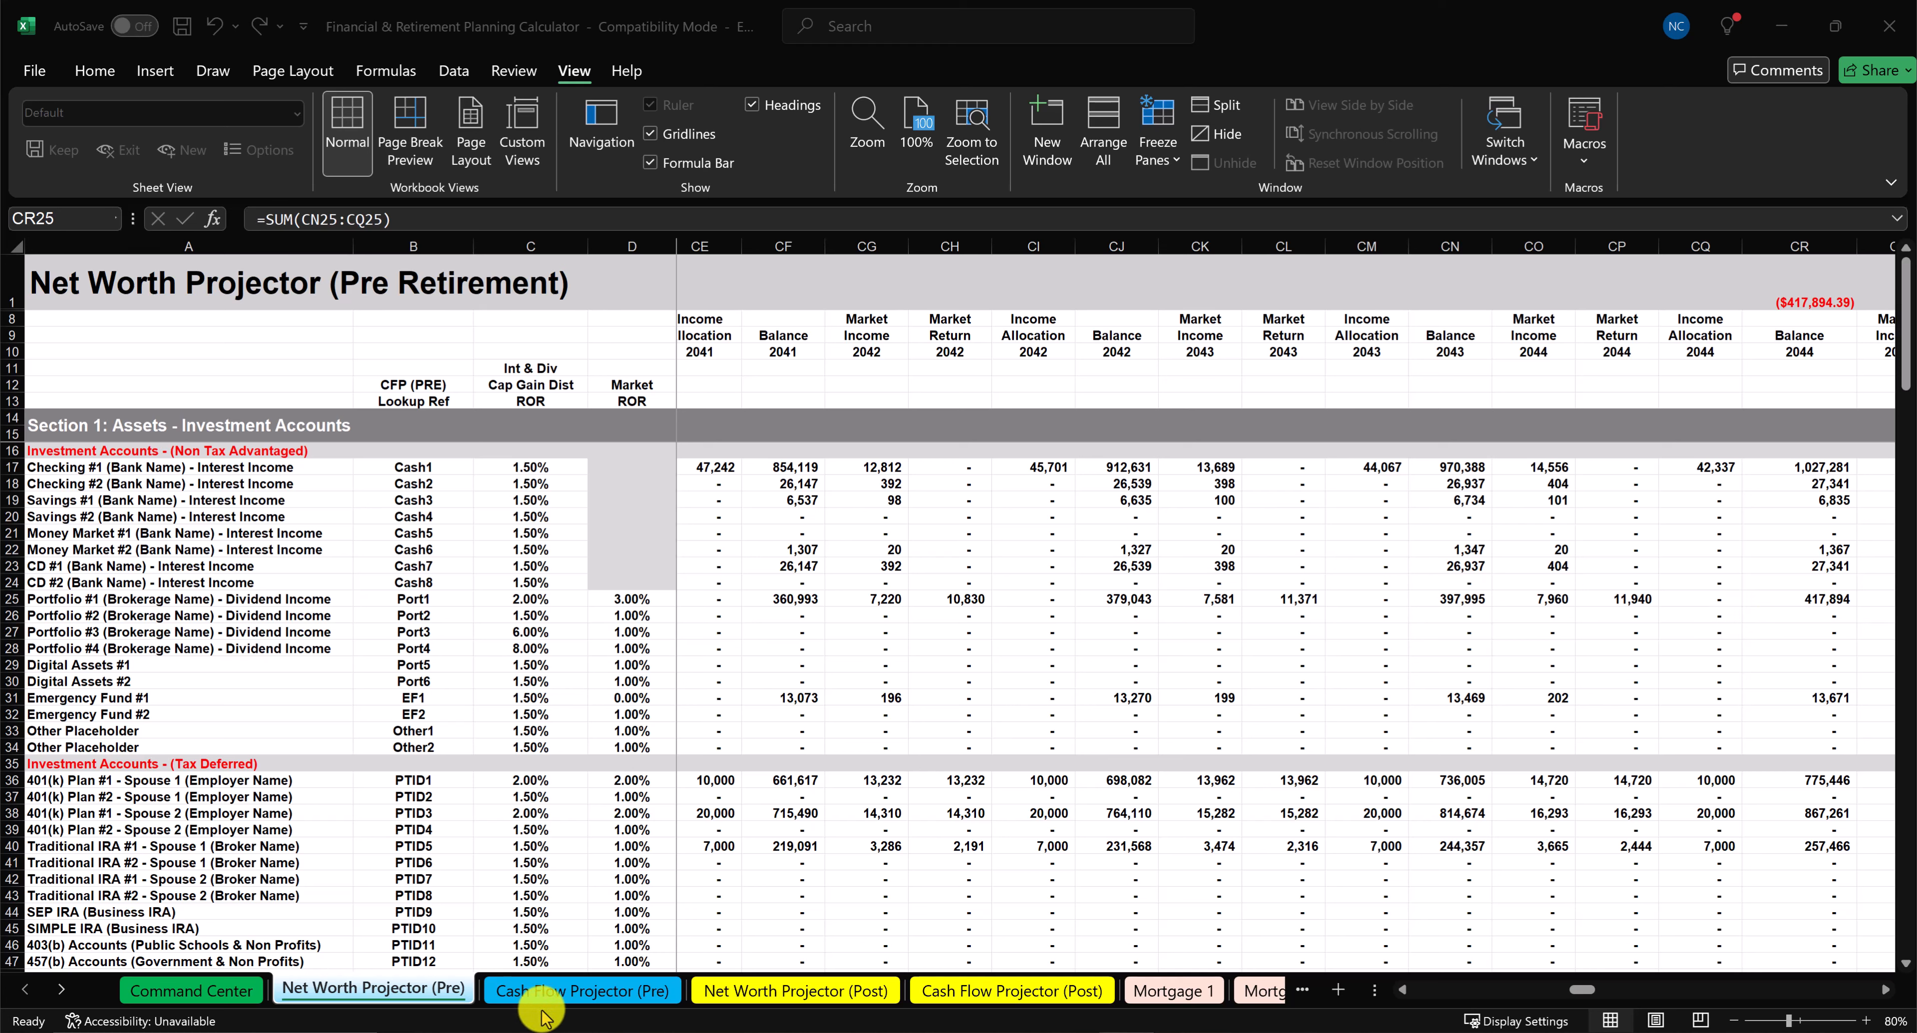
On Cash Flow Projector (Pre), set the 2024 cash flow allocation of Portfolio #1 in E305 to 5000.
click(683, 992)
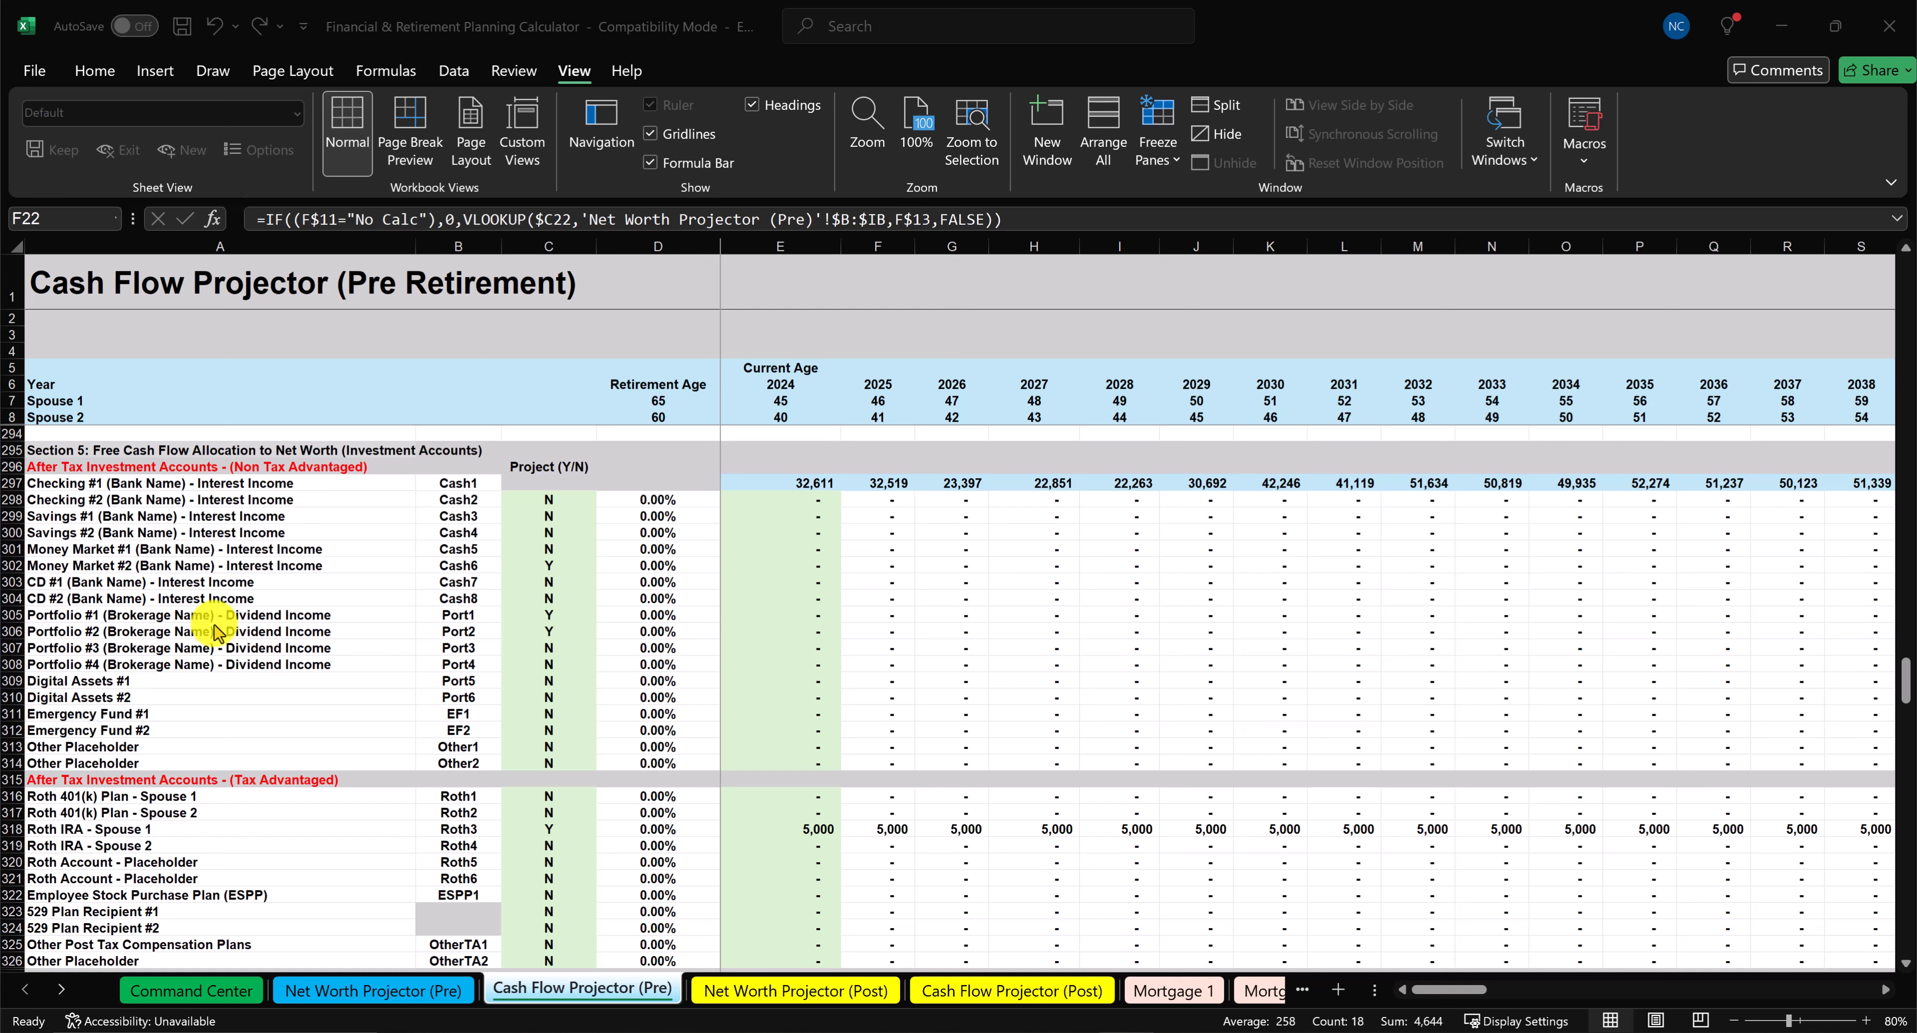
click(817, 605)
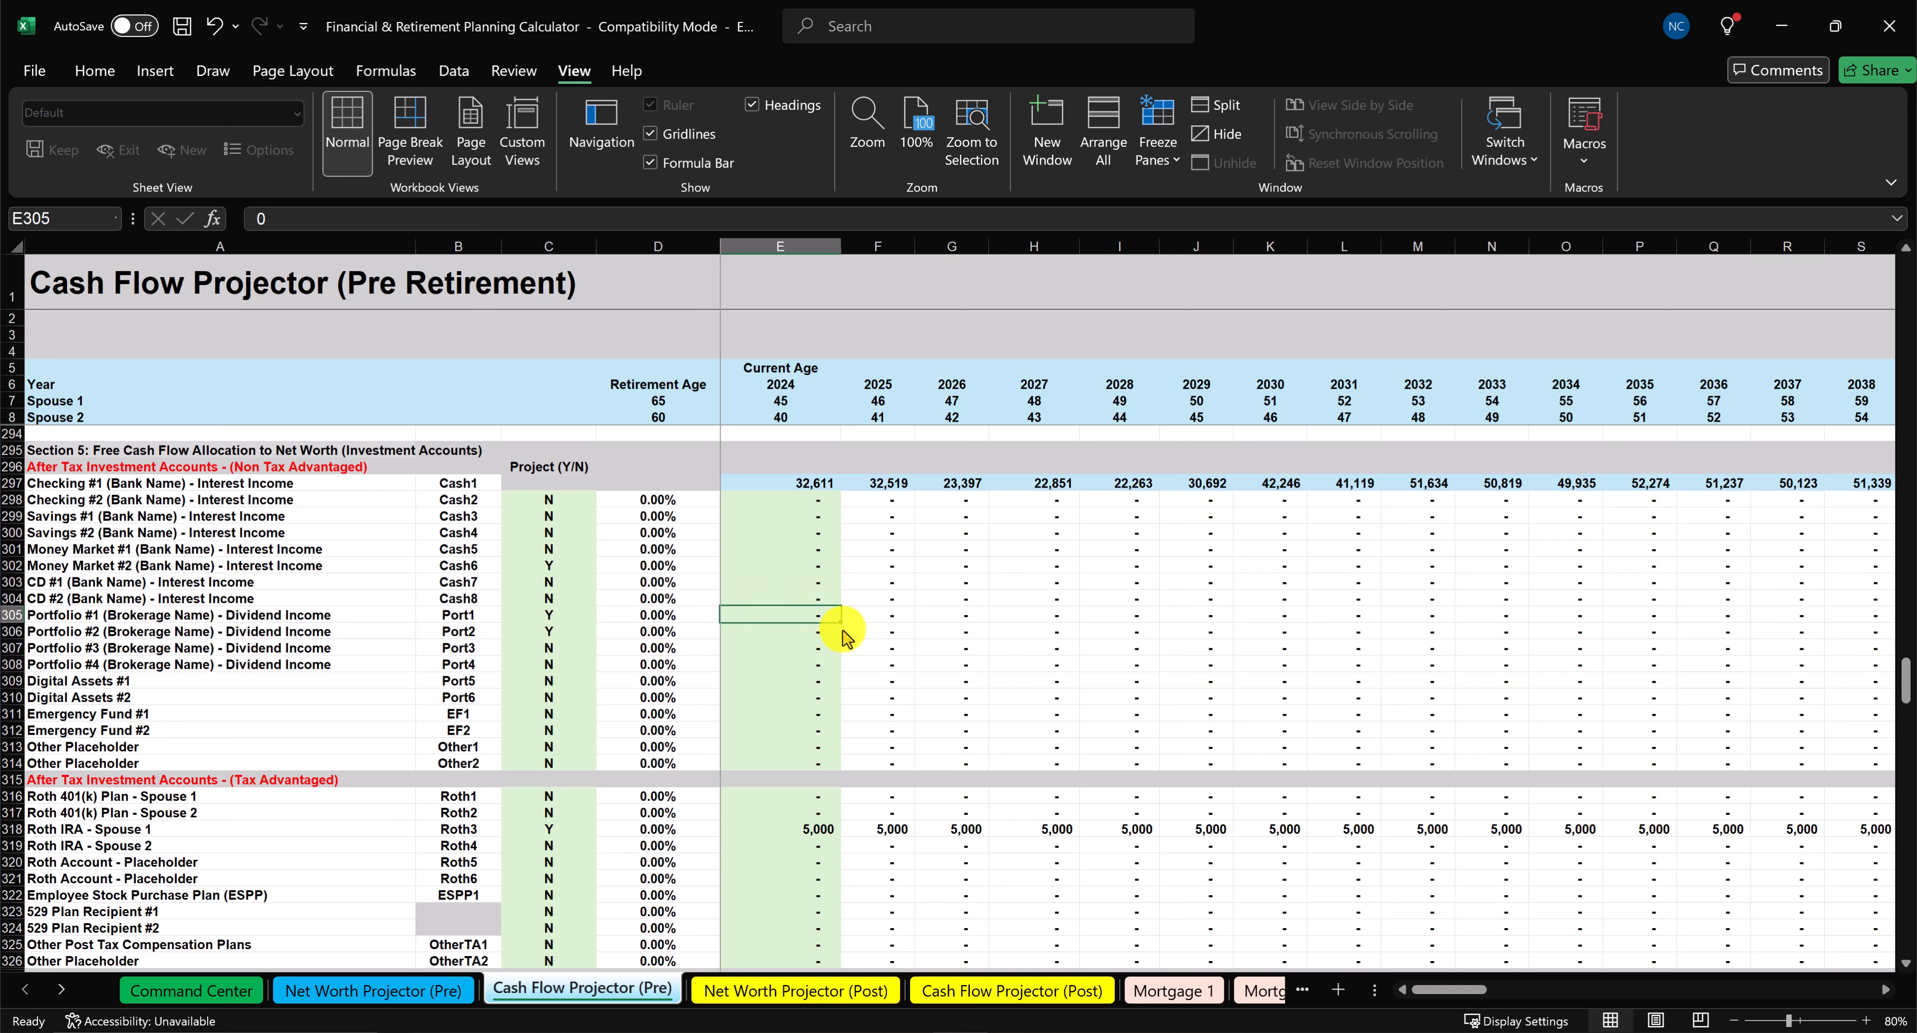
text(5000)
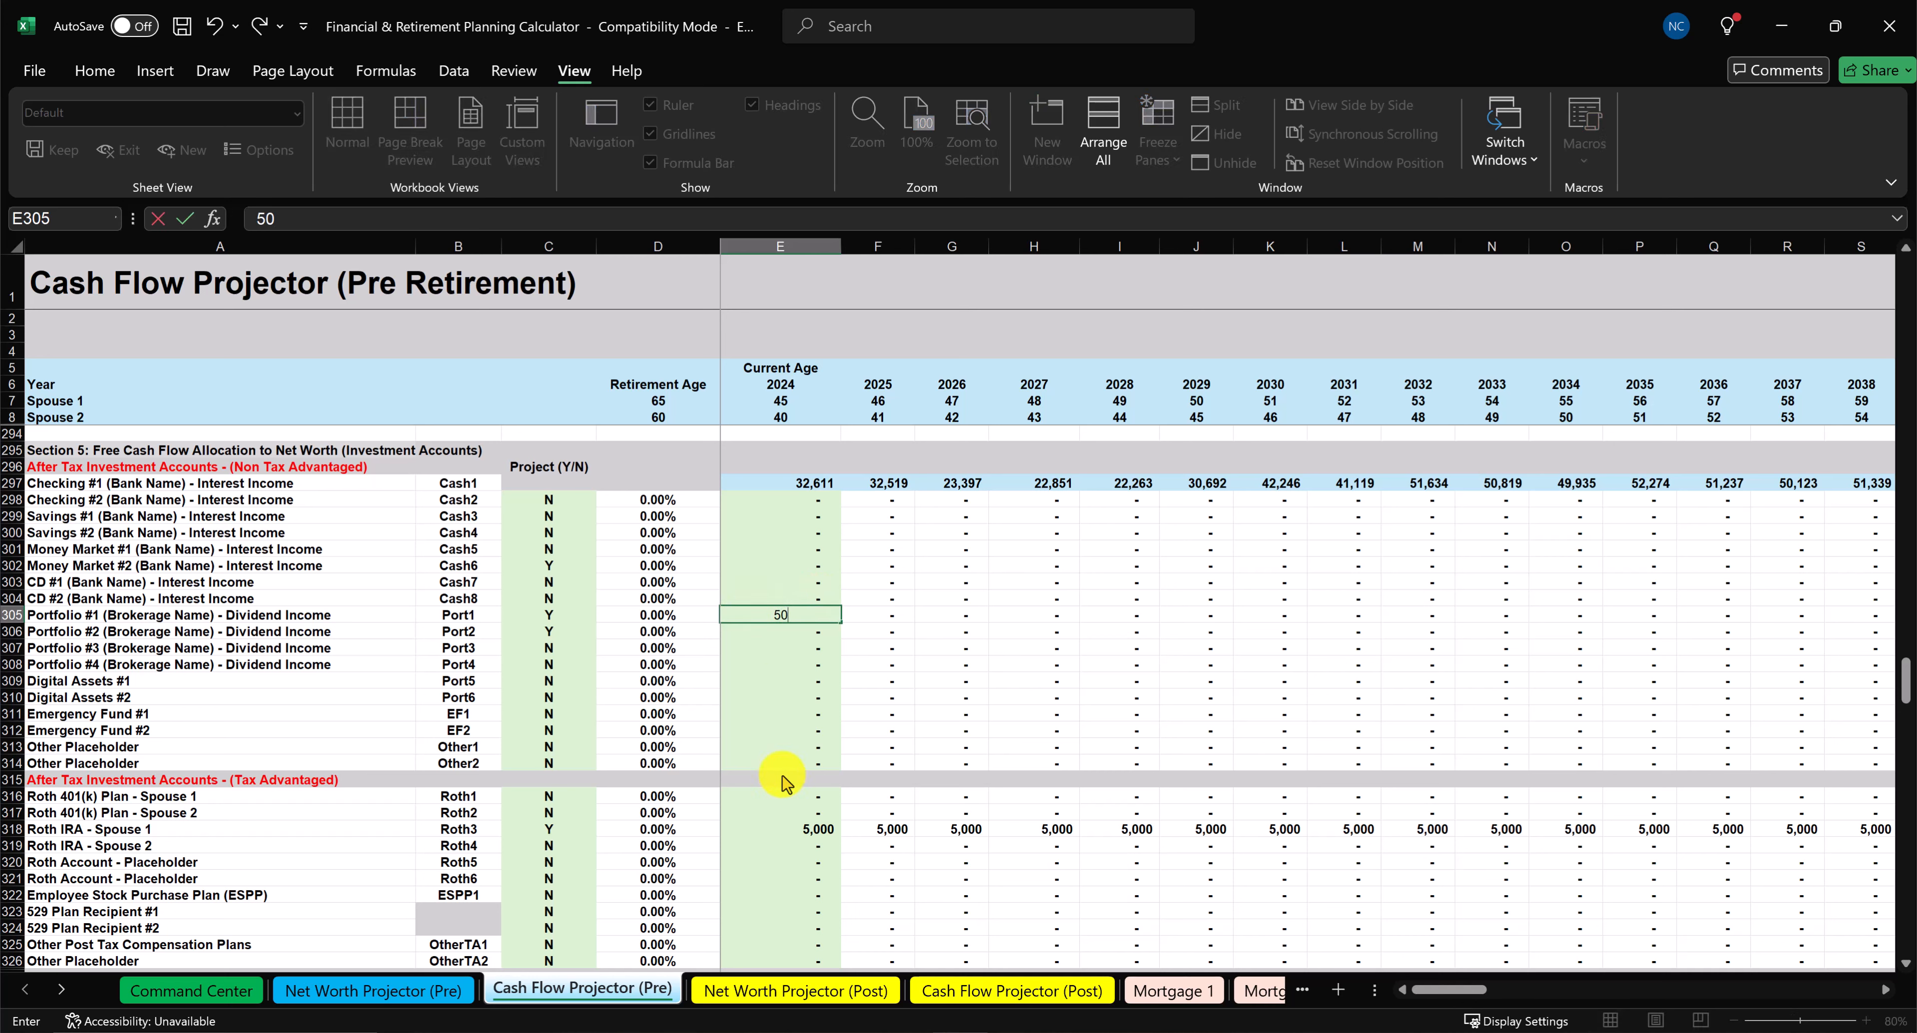
key(Return)
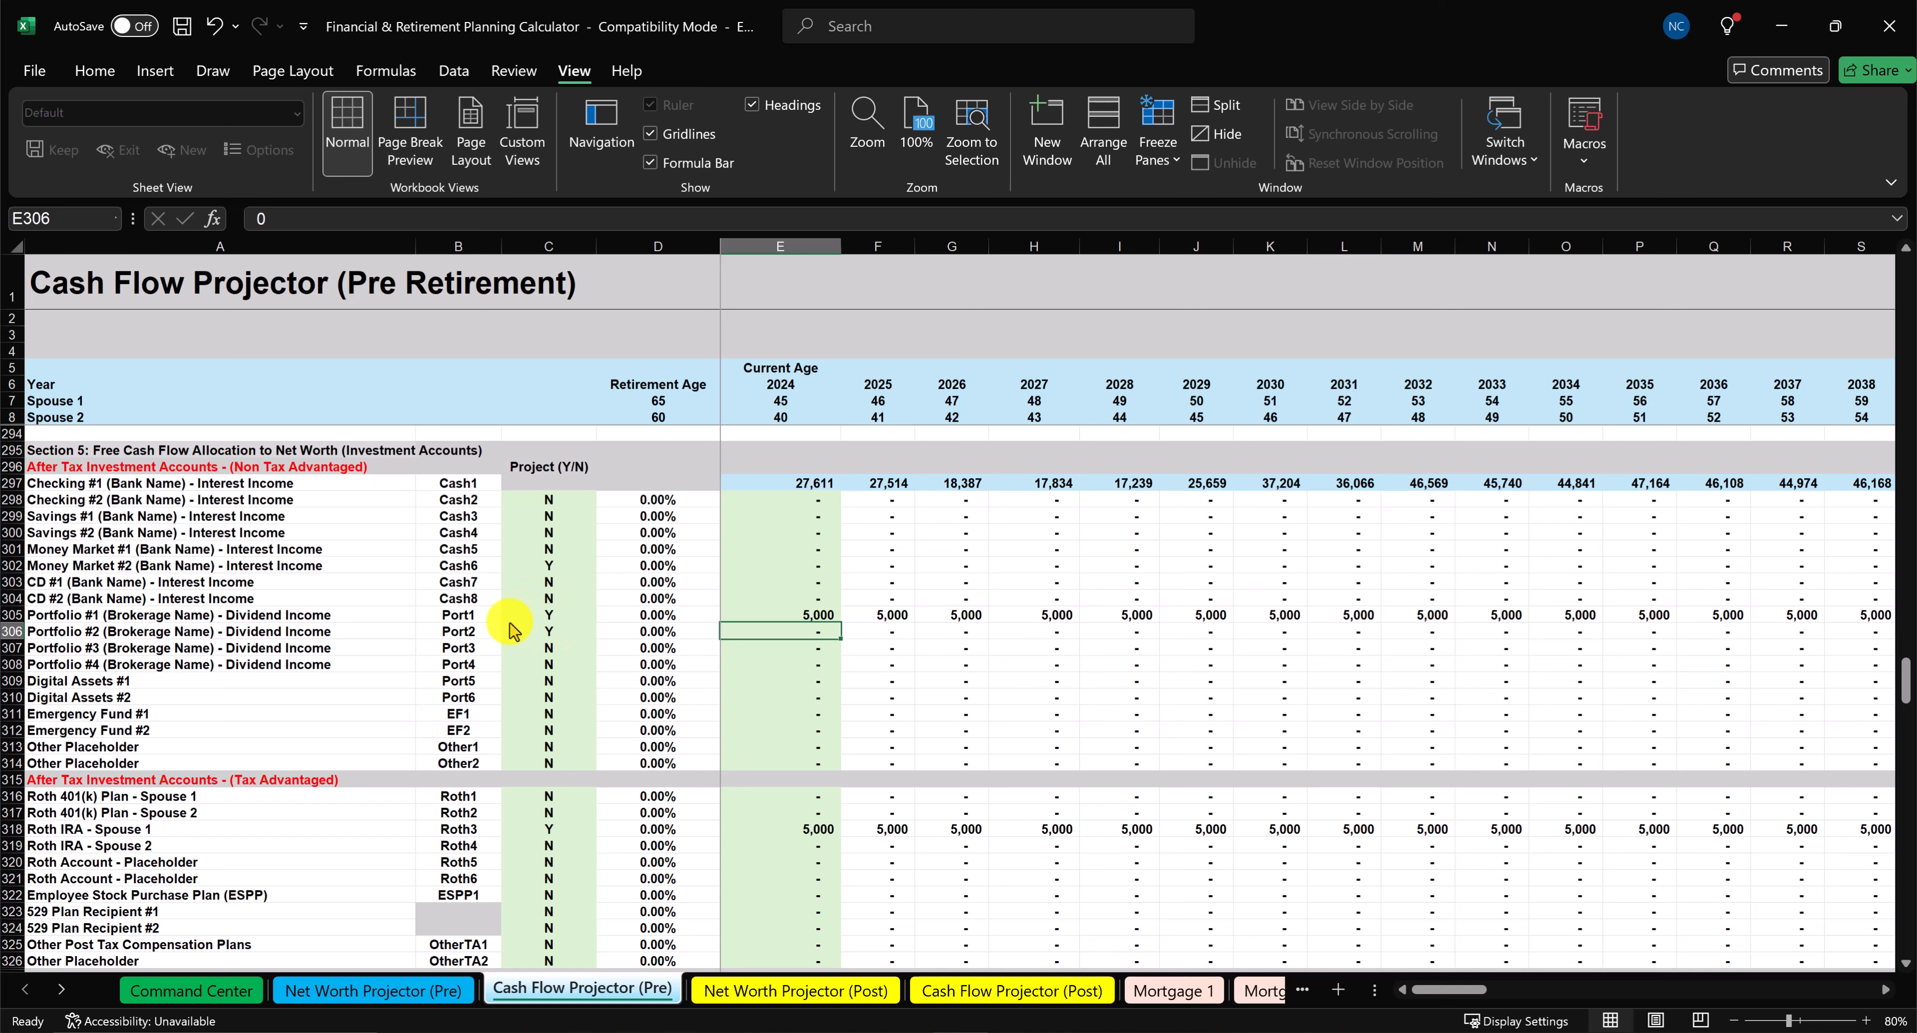
Switch the Project (Y/N) setting of Portfolio #1 in Section 5 to N and back to Y.
click(549, 615)
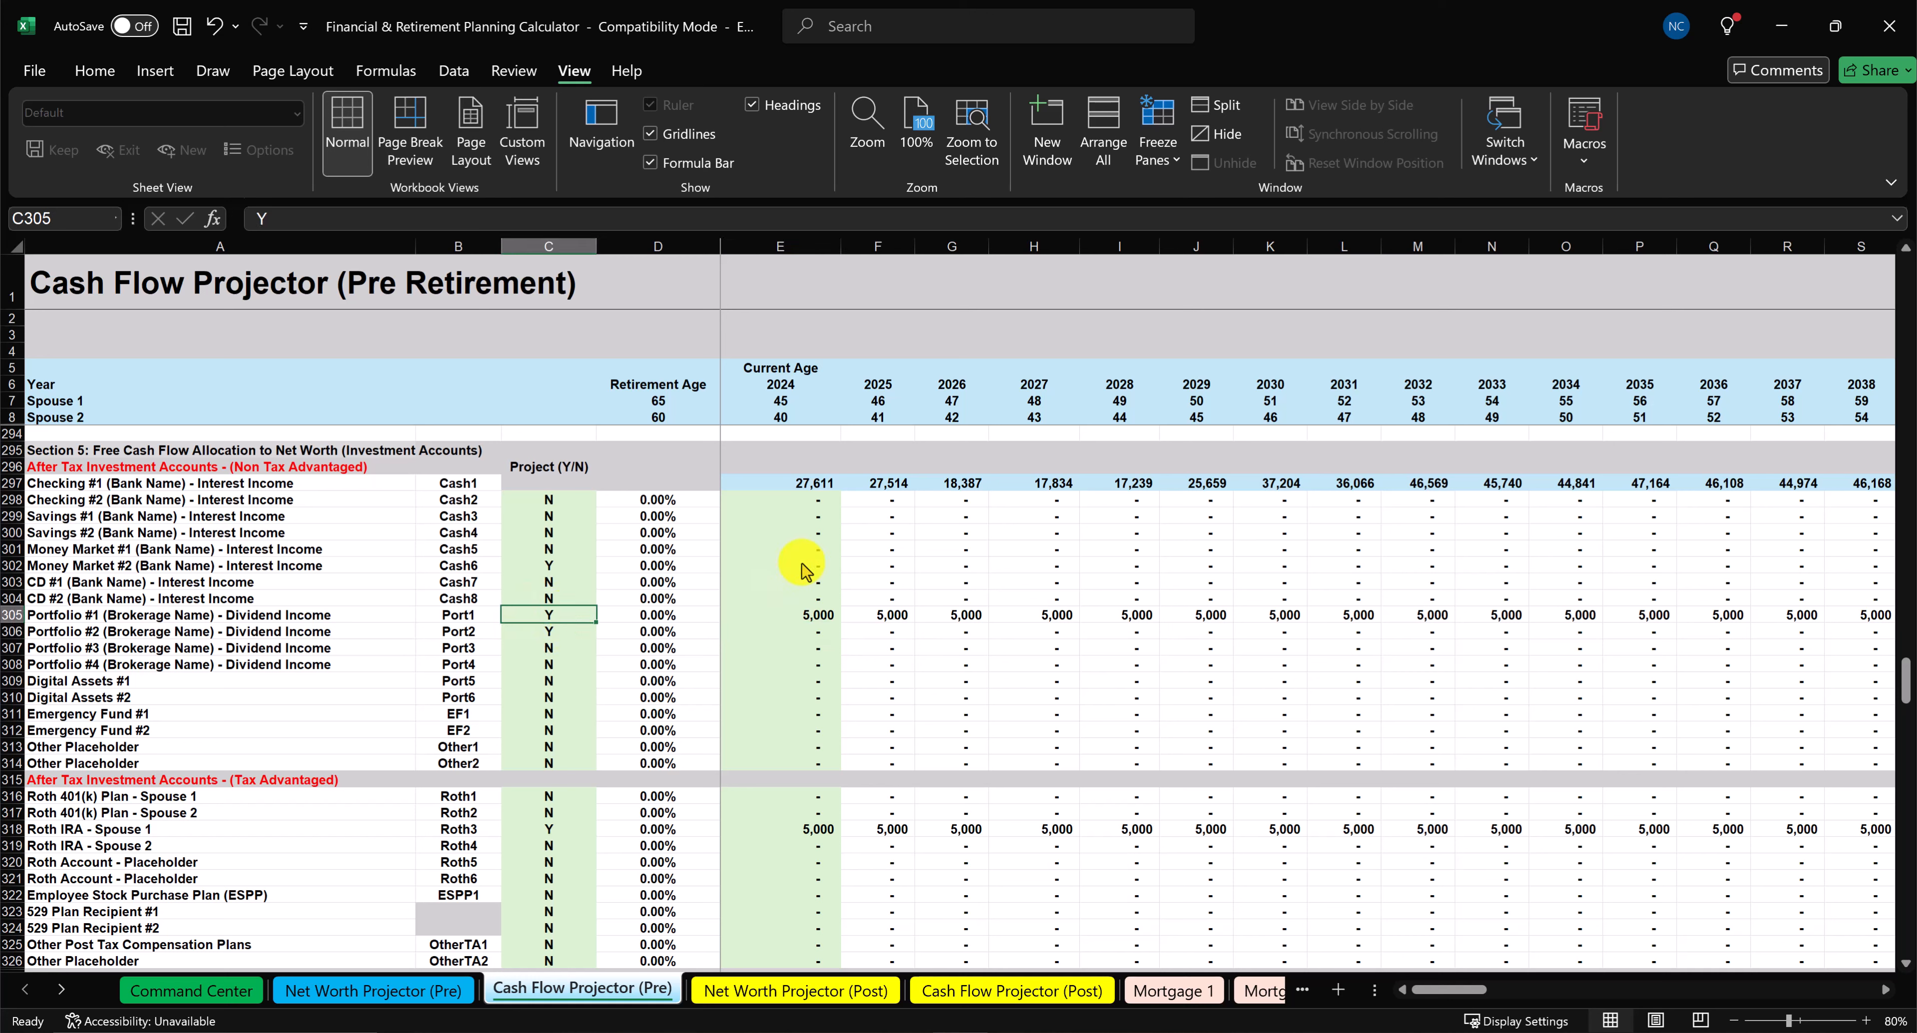
text(N)
key(Return)
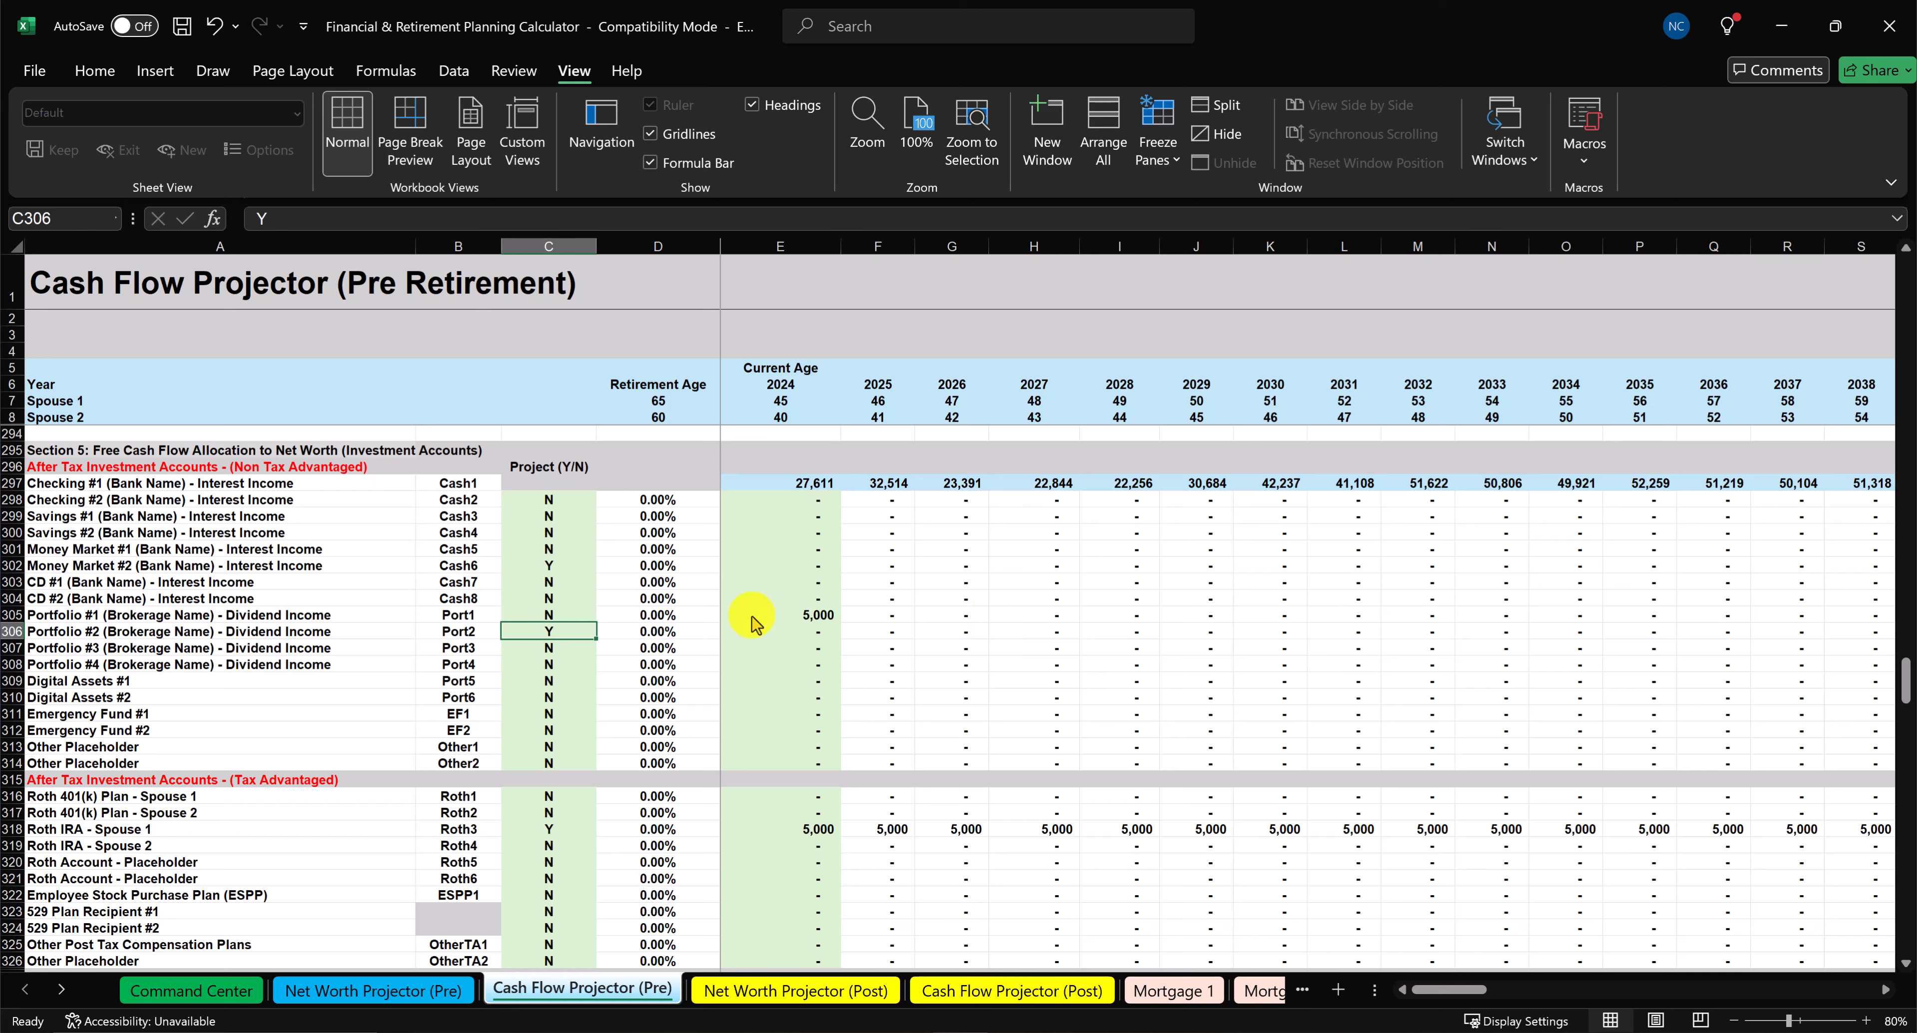
click(570, 615)
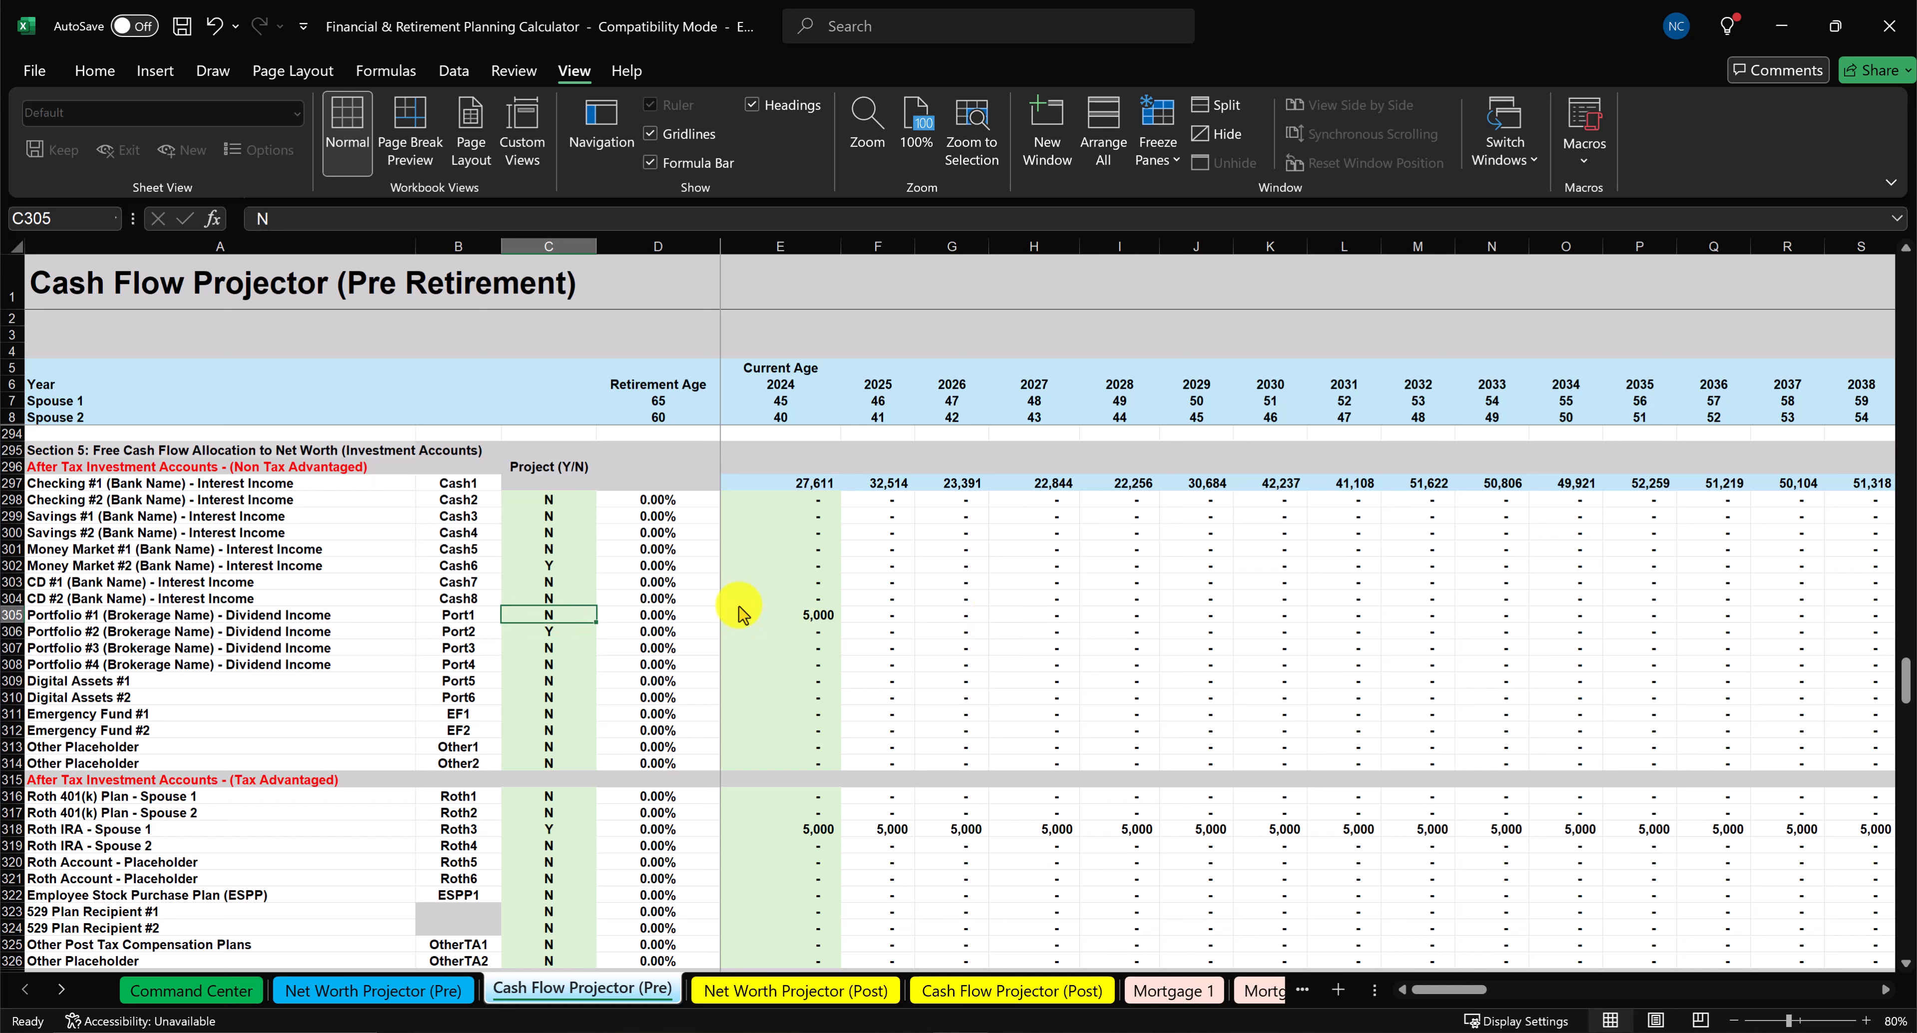
text(Y)
key(Return)
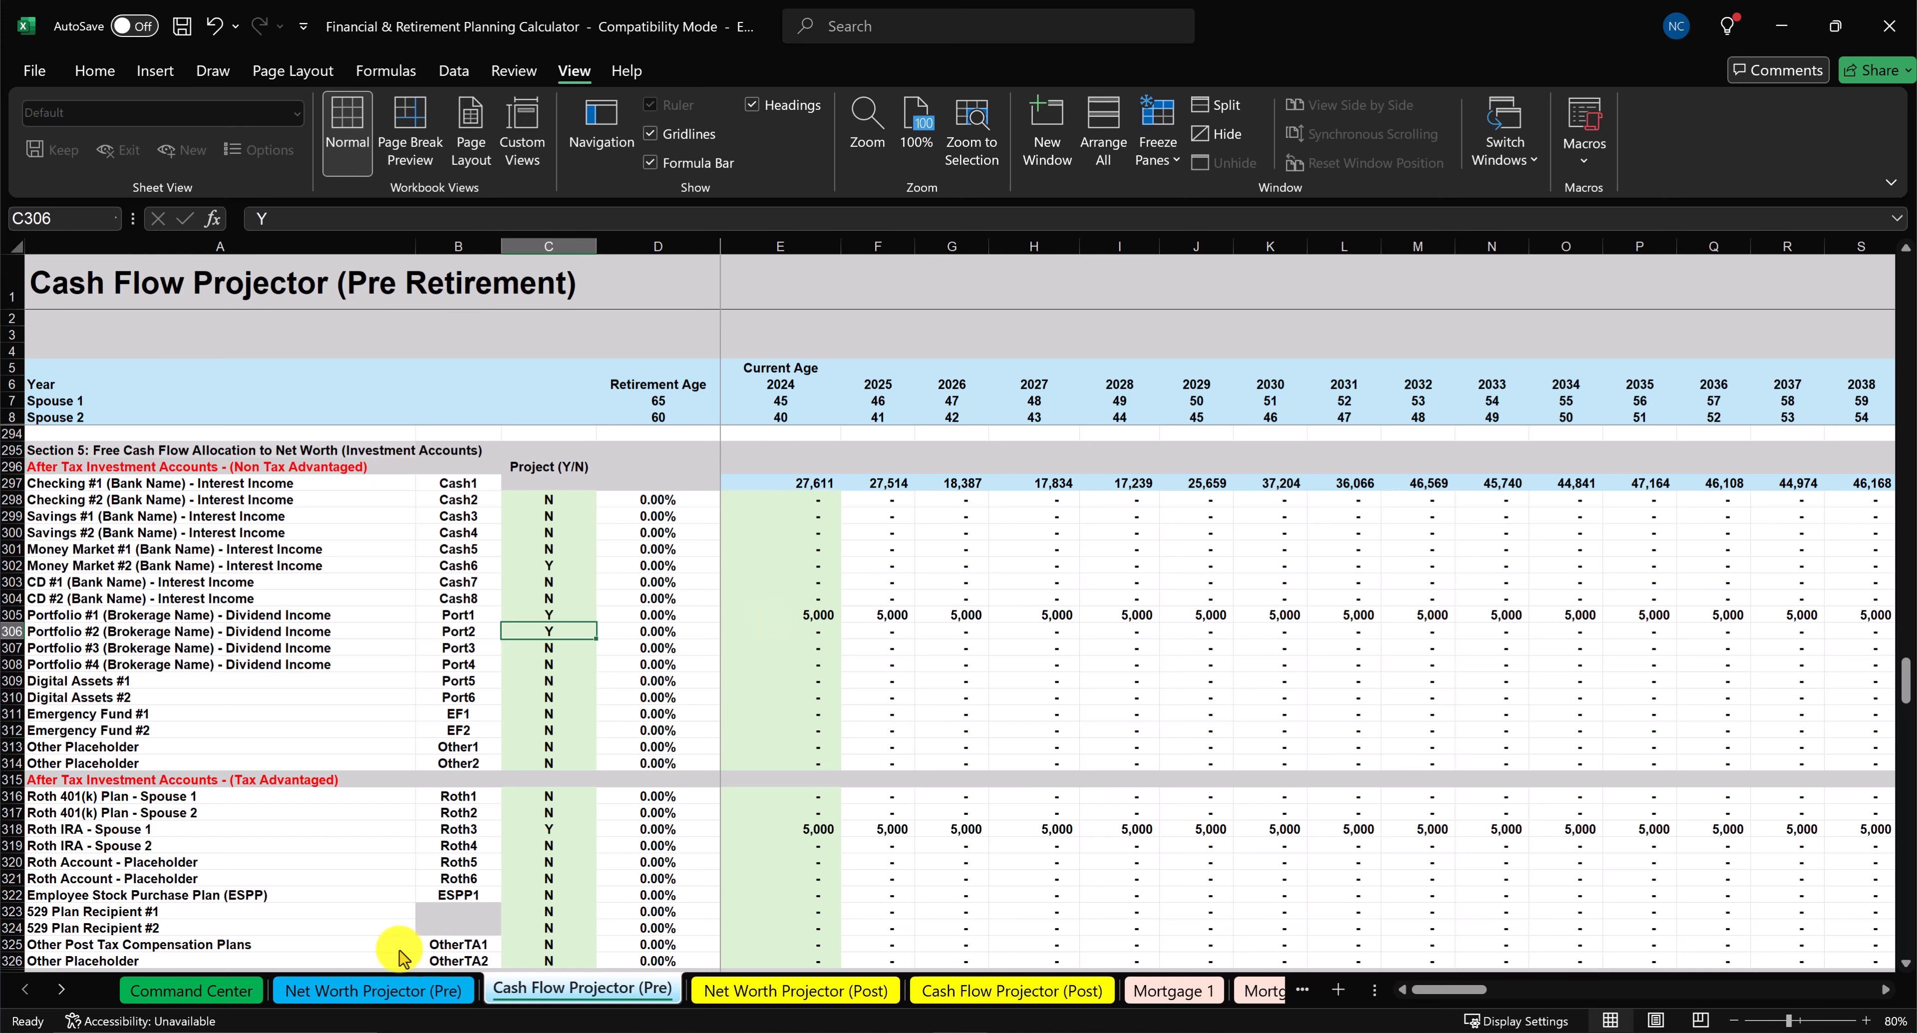
On Net Worth Projector (Pre), set the payment argument of the FV formula in CR1 to 5000.
click(351, 1001)
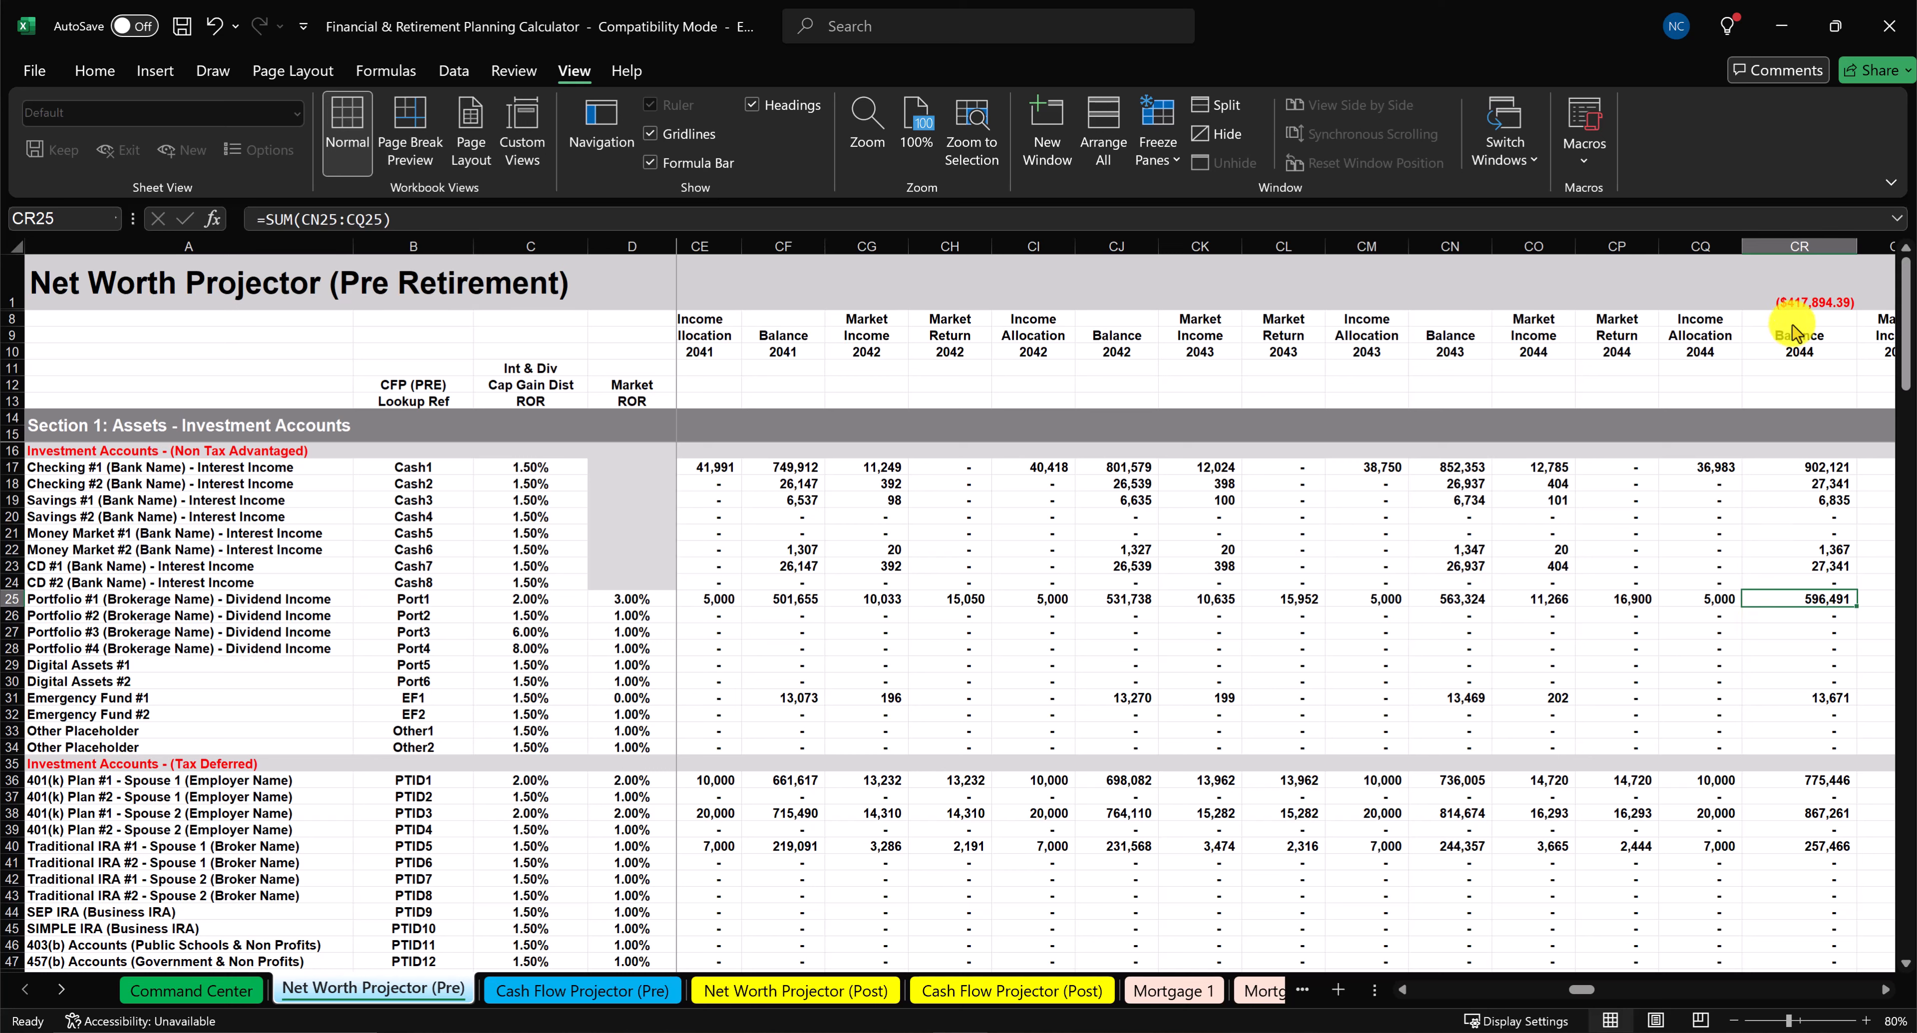
double_click(1793, 306)
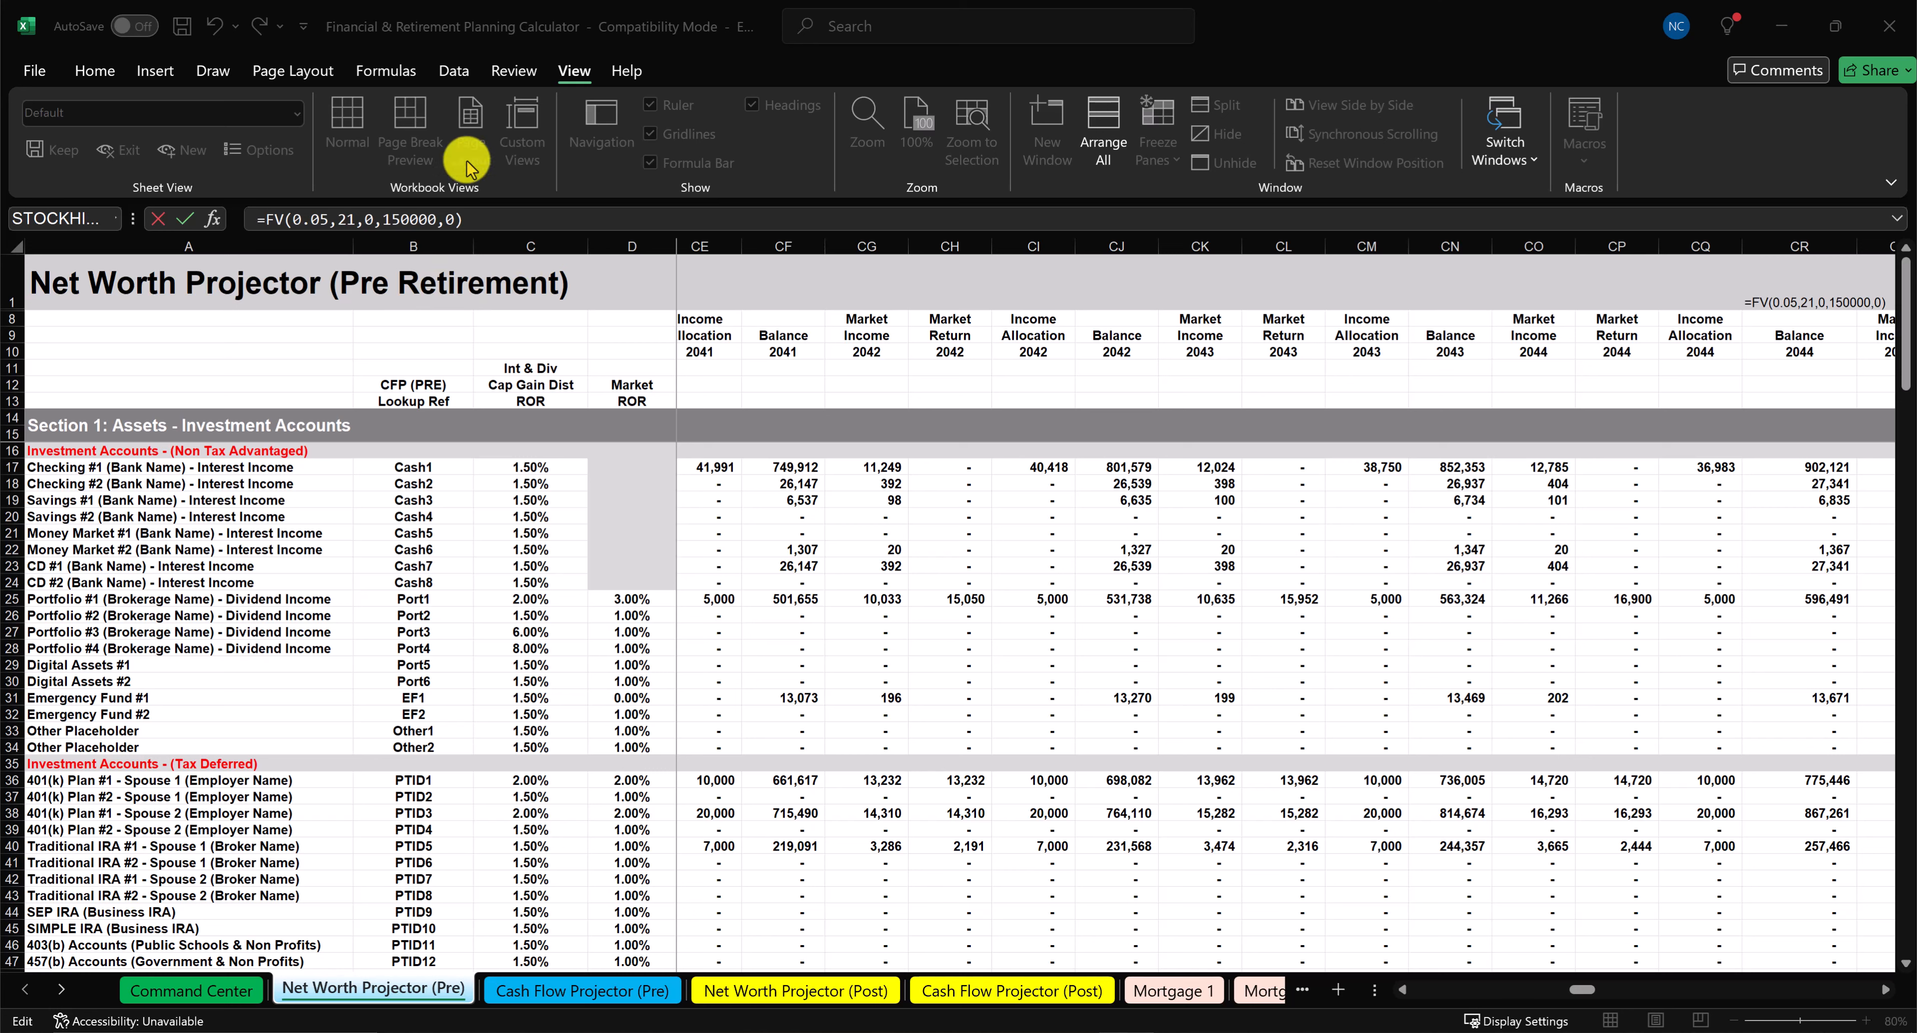
key(Escape)
click(375, 222)
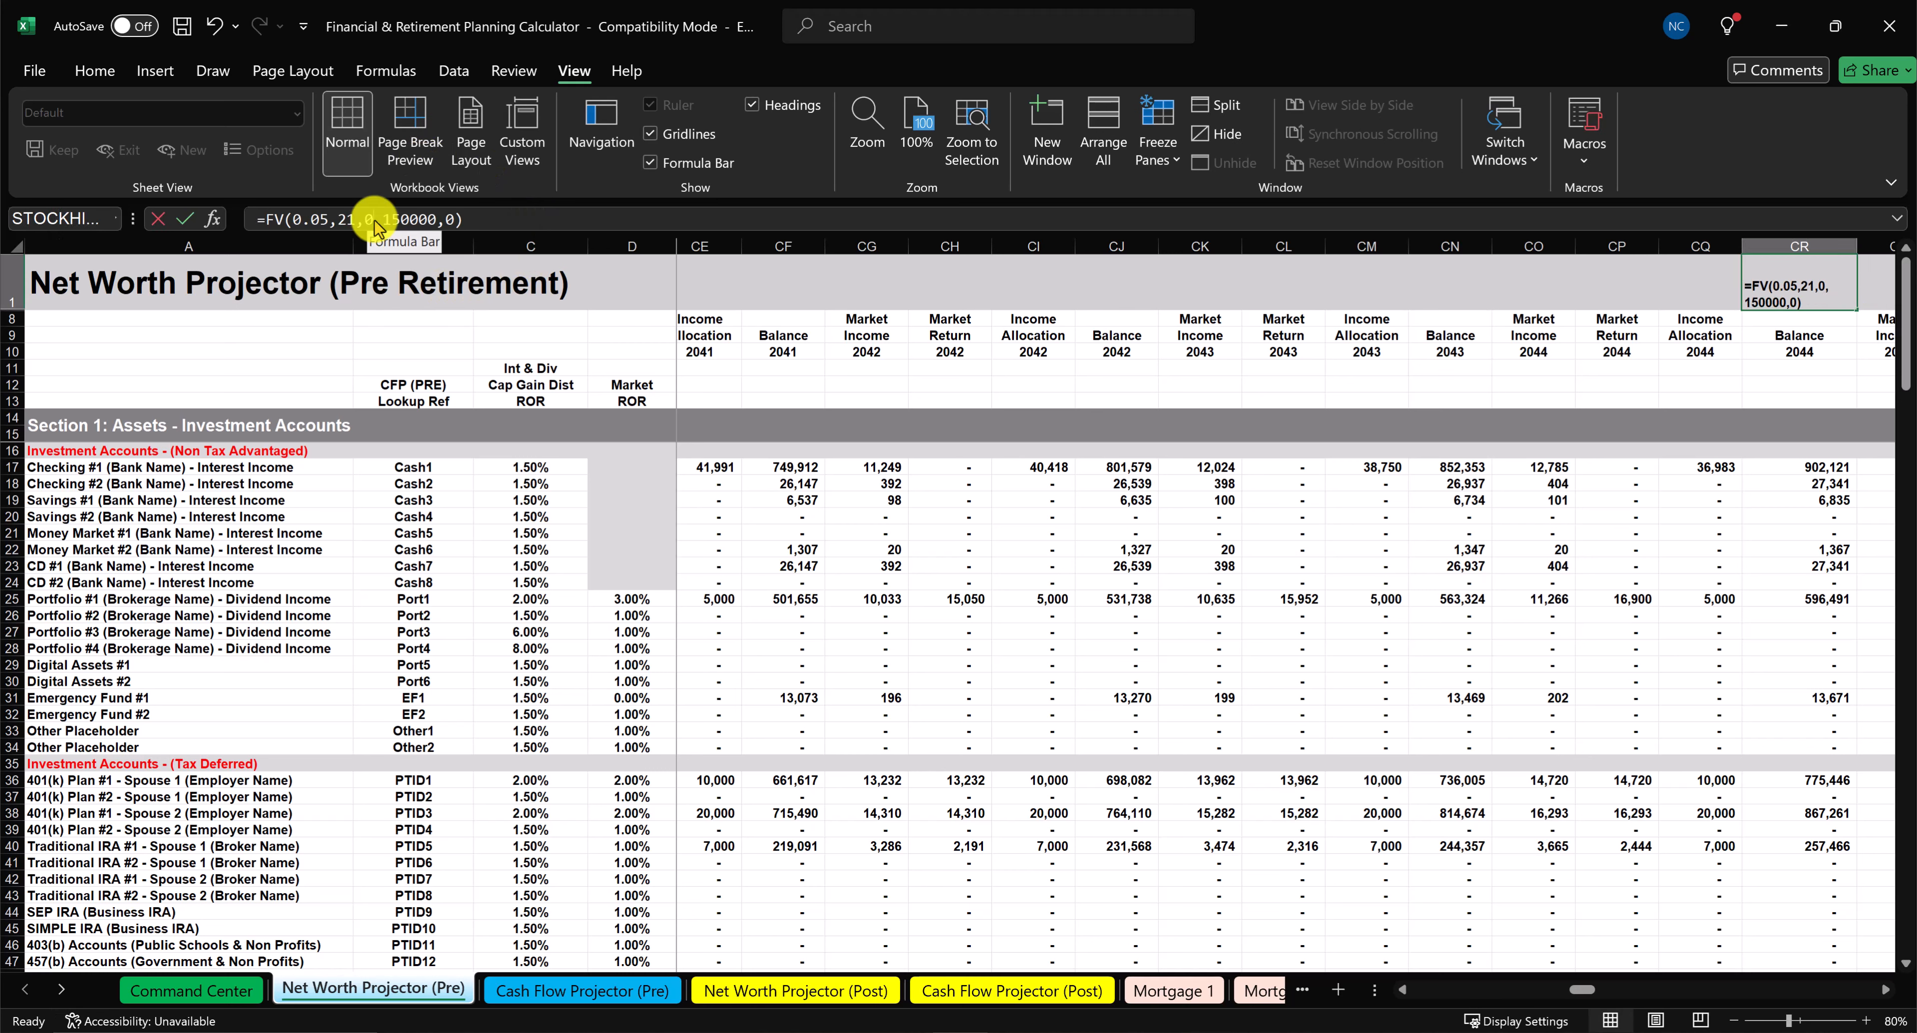
double_click(369, 219)
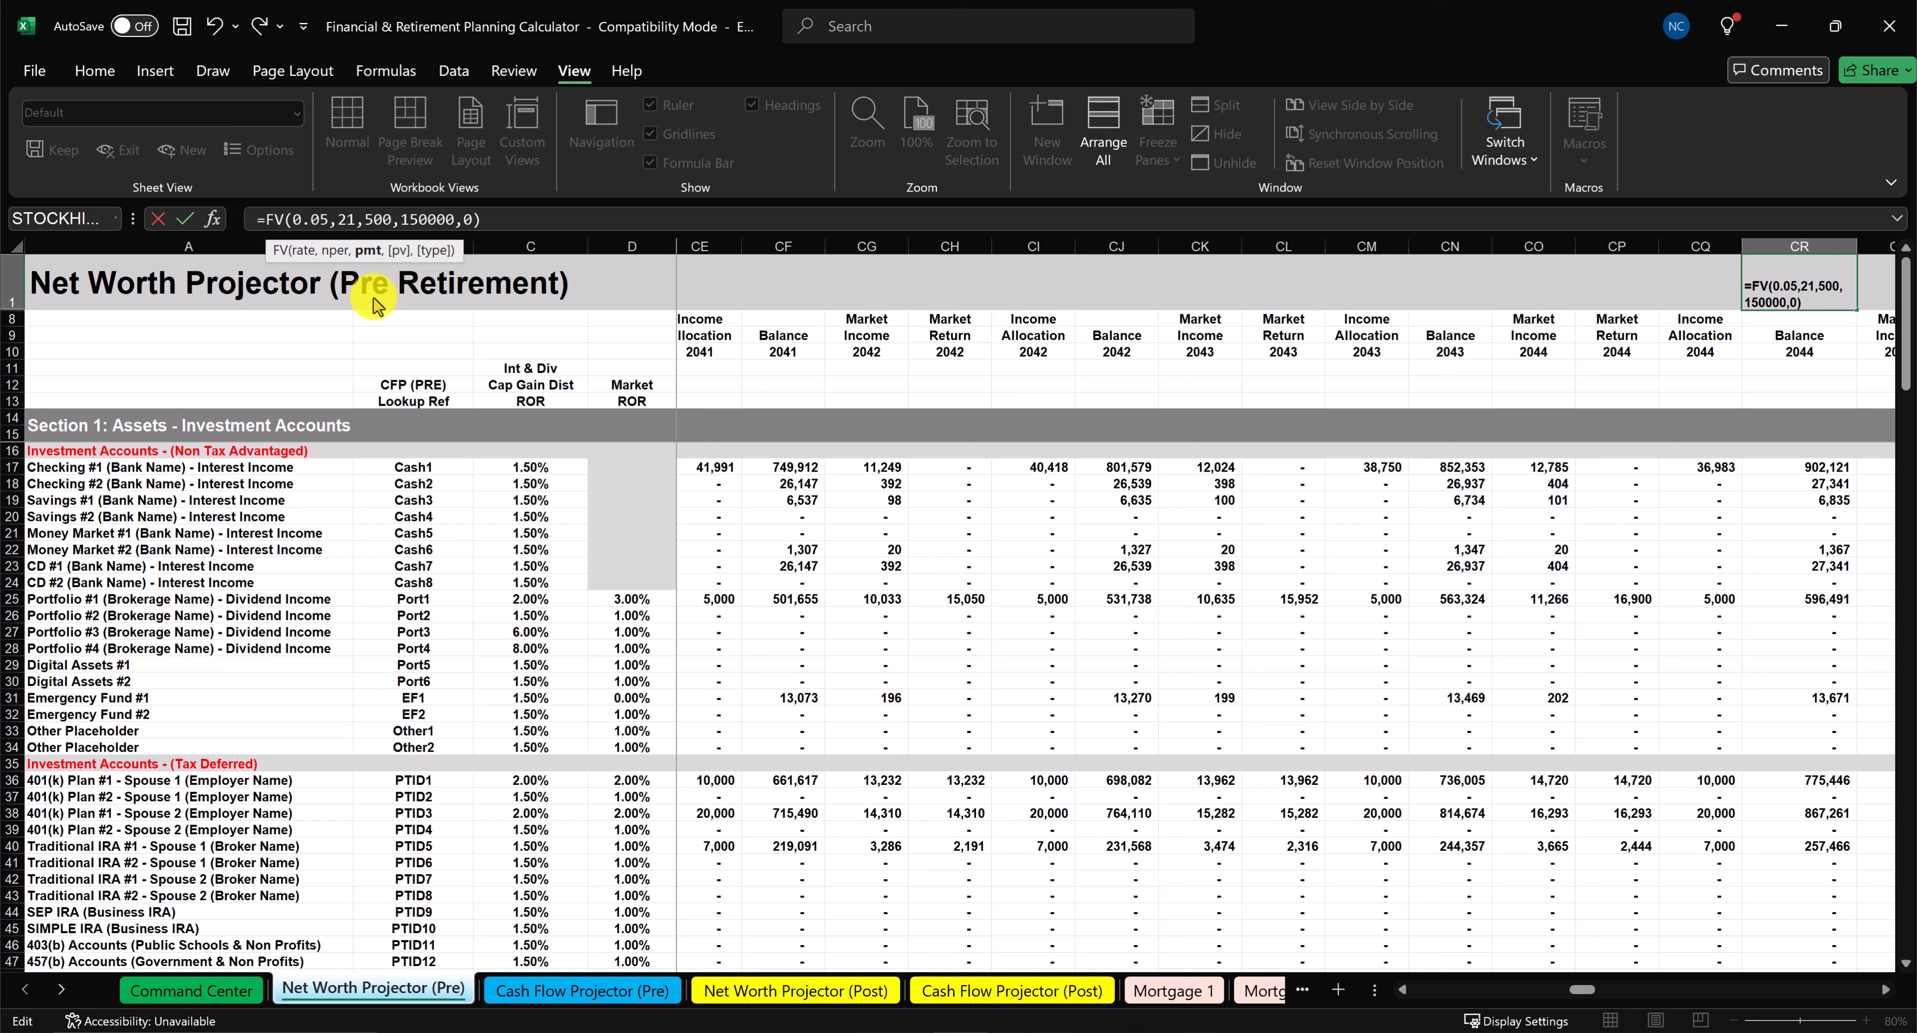
text(5000)
key(Return)
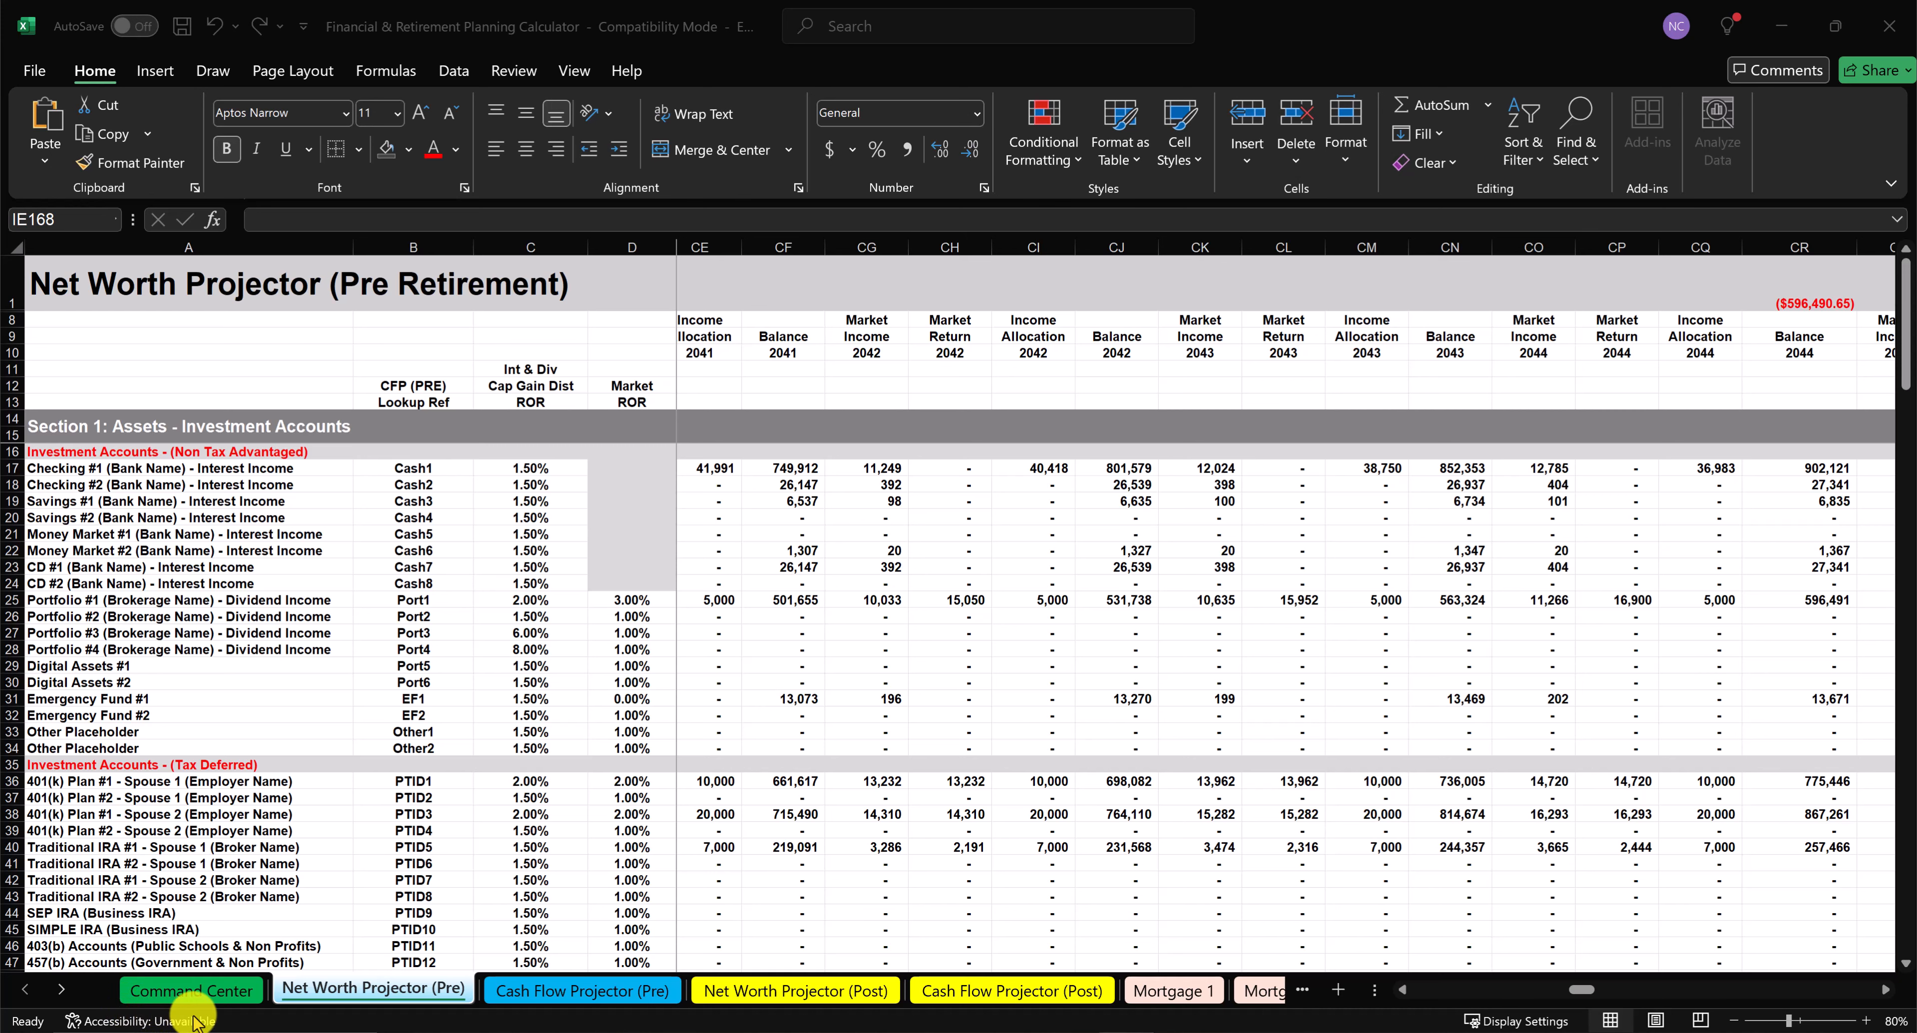
Open the Command Center sheet to review the net worth summary and the Net Worth Detail Analysis.
click(191, 990)
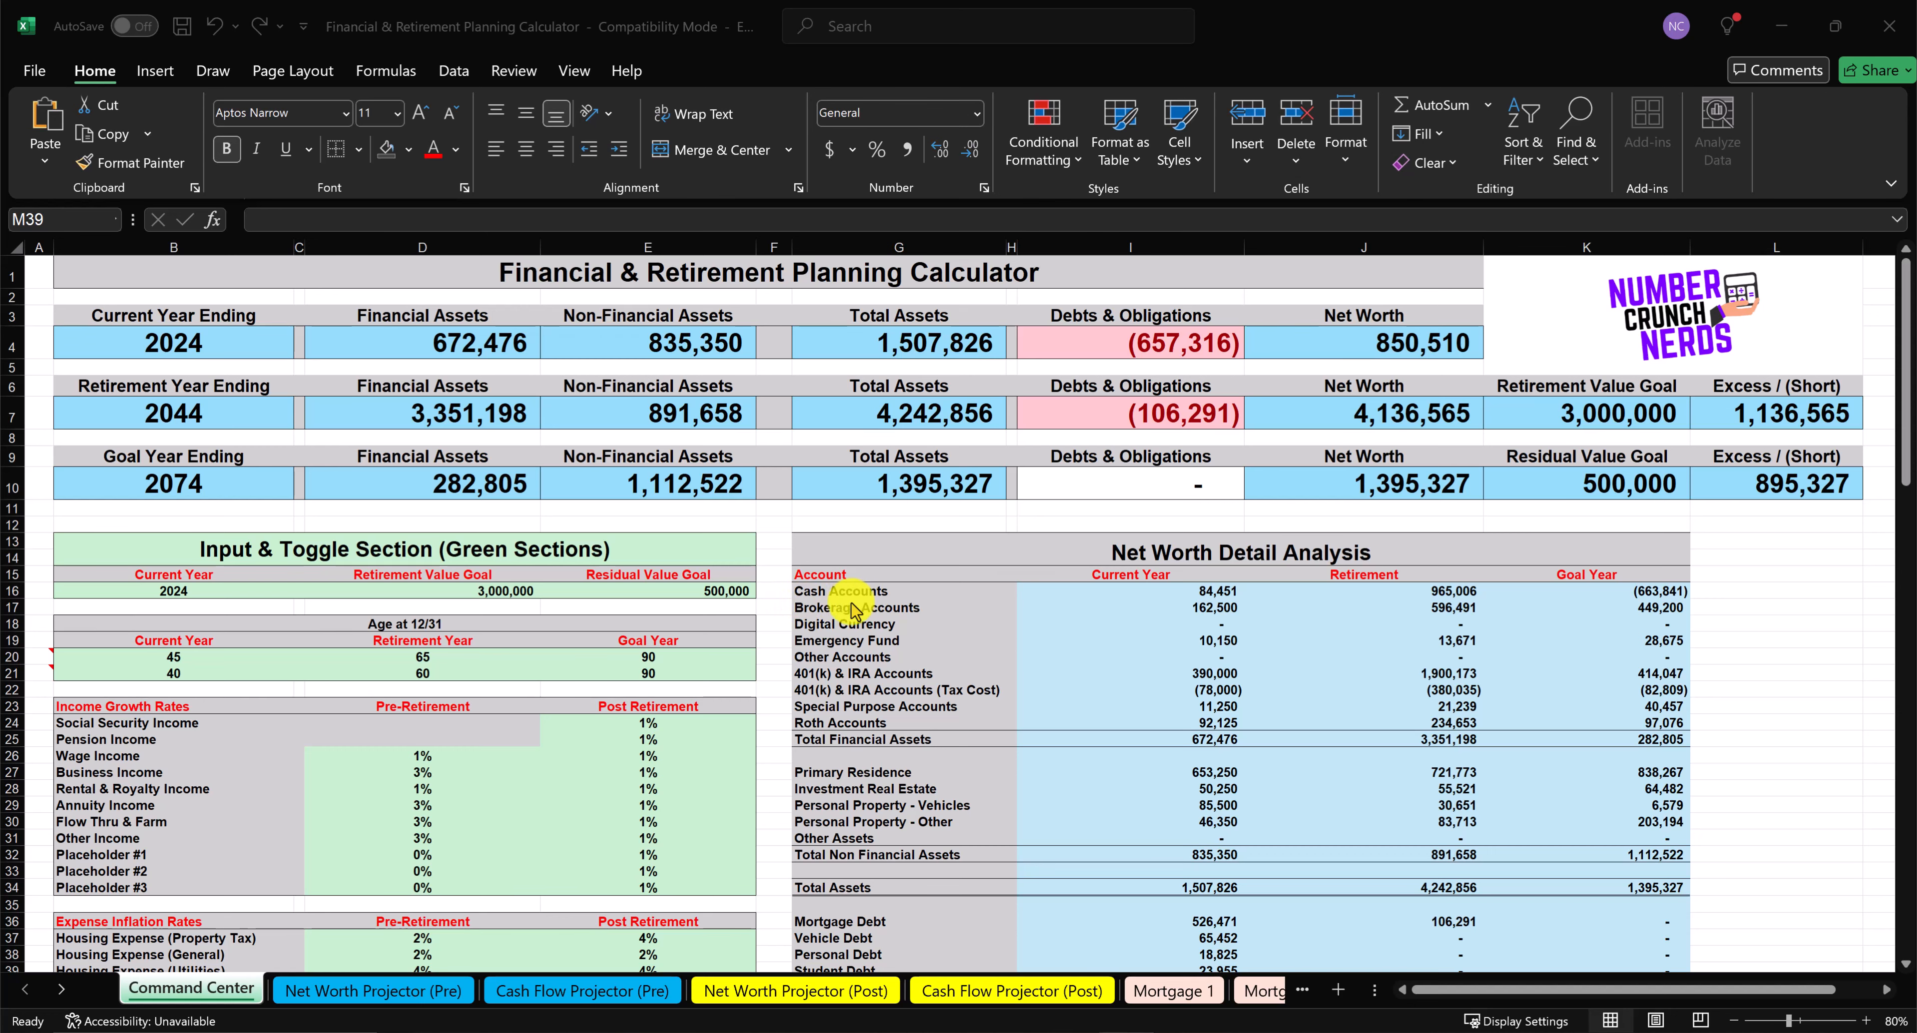
Sum the 2024 cash account balances N17:N24 on Net Worth Projector (Pre) and compare them with Cash Accounts on Command Center.
click(417, 988)
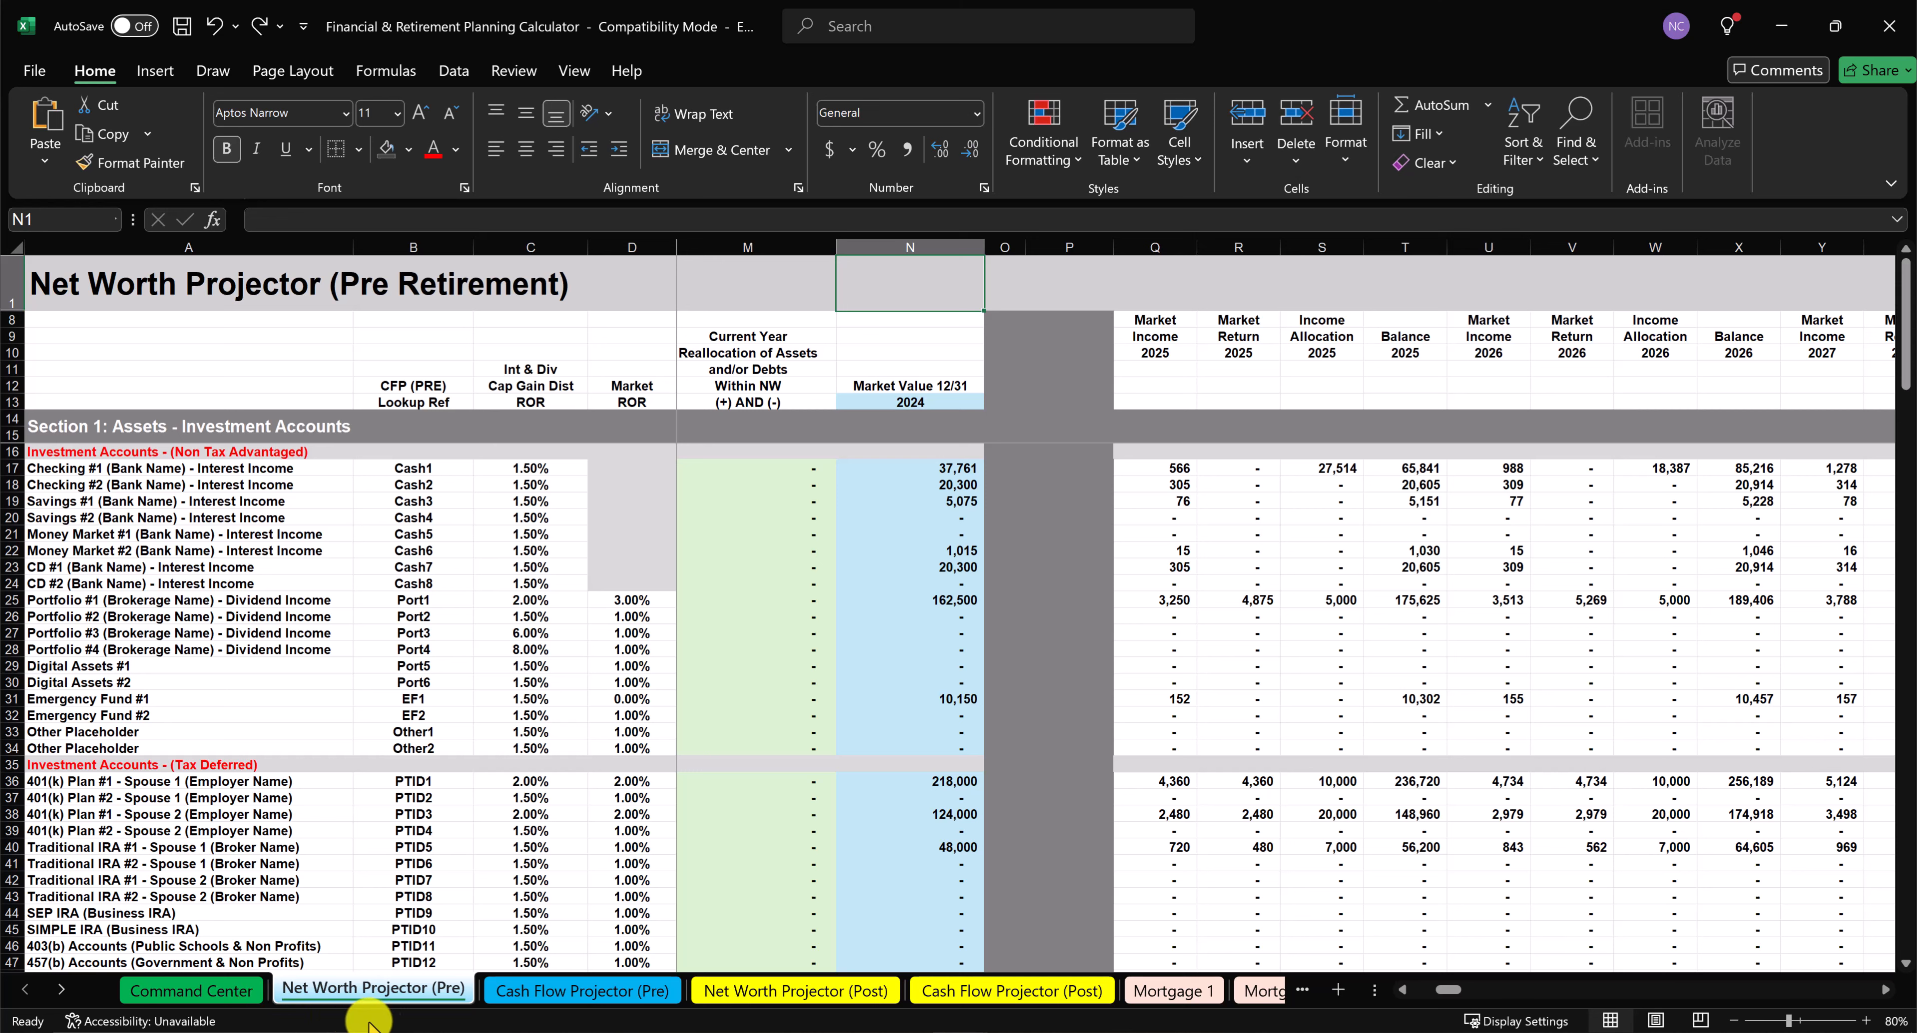
click(965, 470)
drag(965, 477, 961, 584)
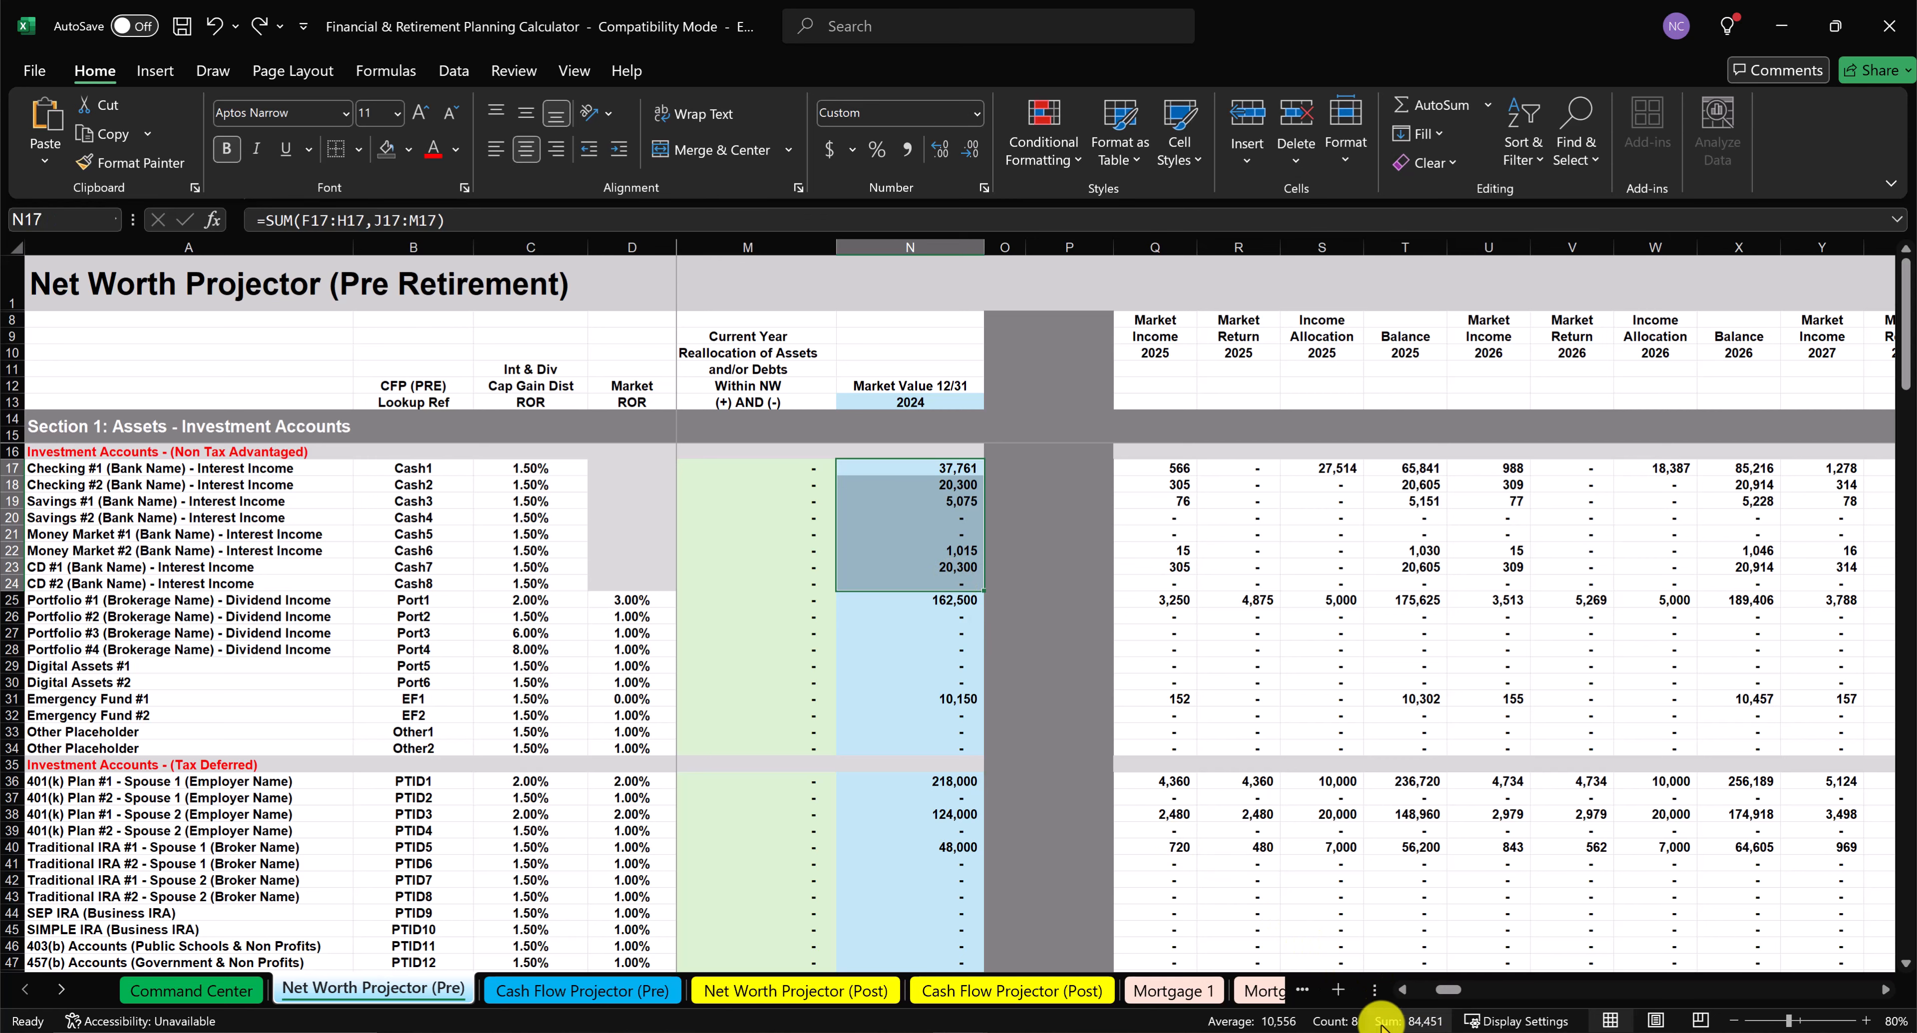
key(ctrl+Page_Up)
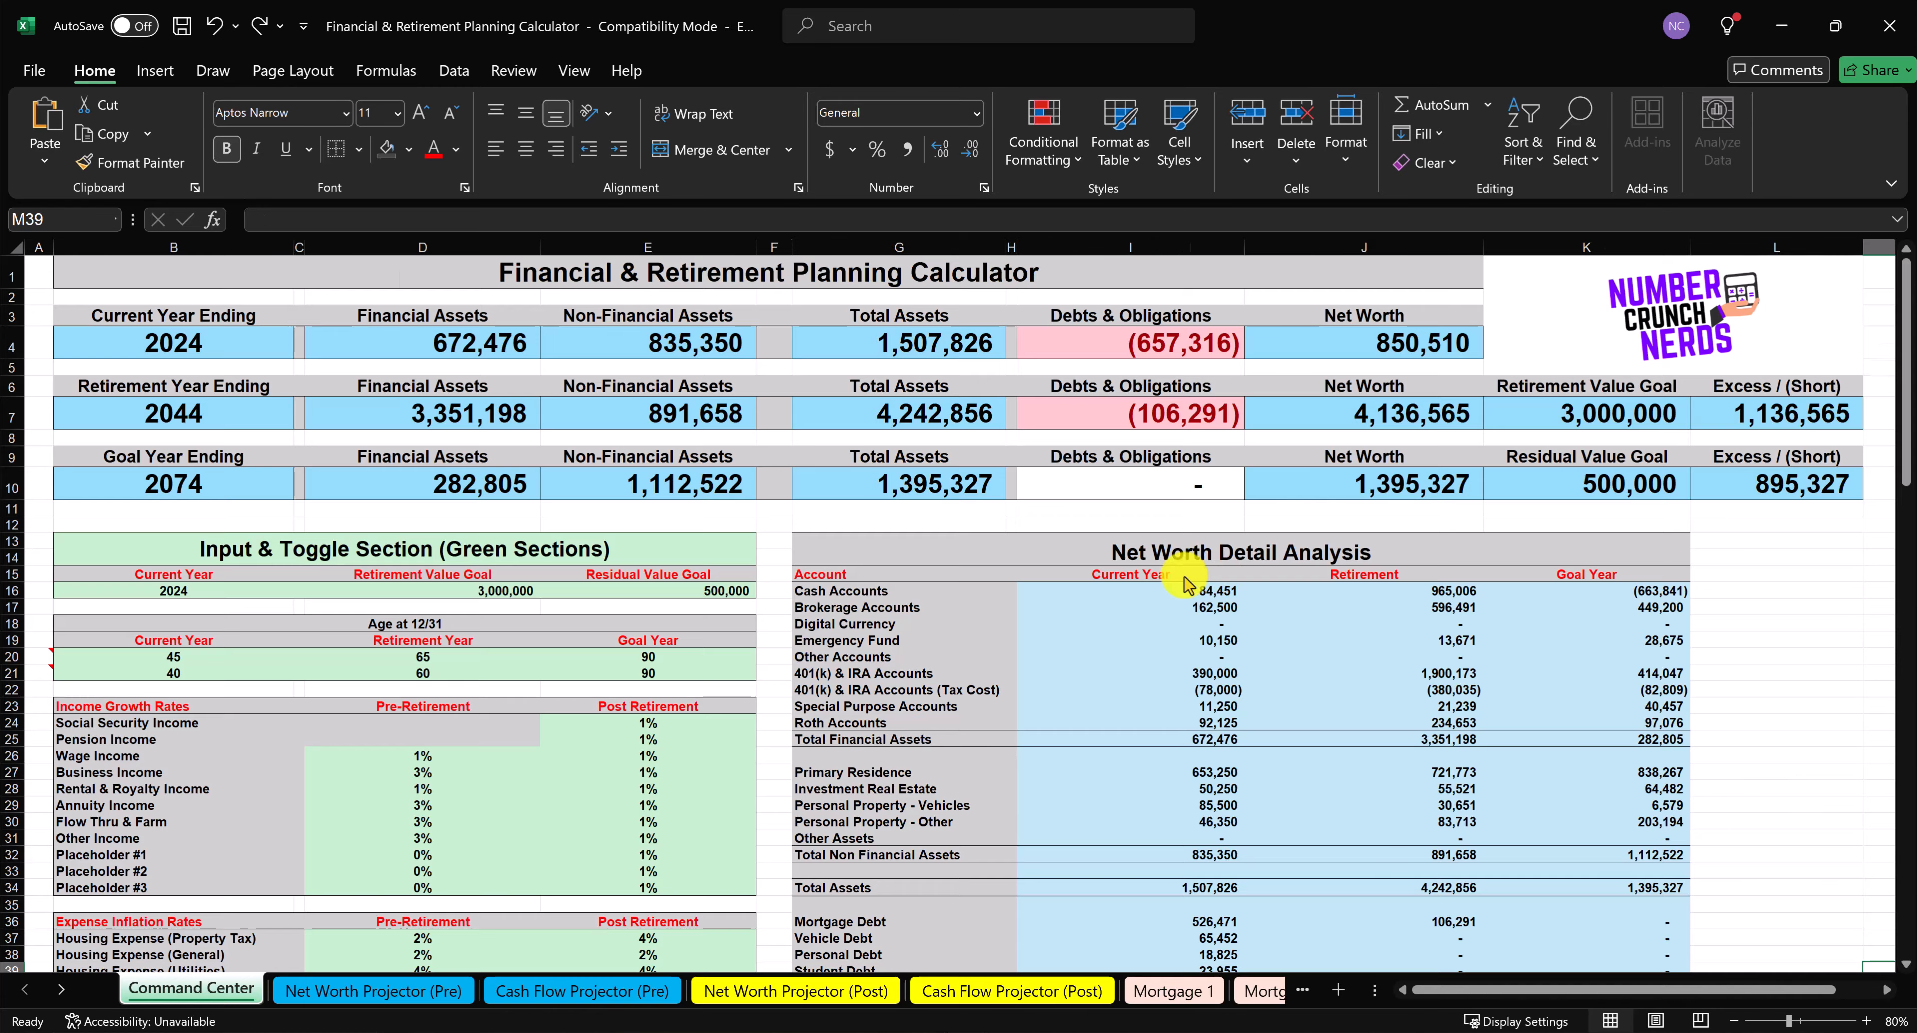
Compare the portfolio balances N25:N28 and Emergency Fund #1 in N31 with the Brokerage Accounts and Emergency Fund lines on Command Center.
key(ctrl+Page_Down)
drag(906, 607, 907, 648)
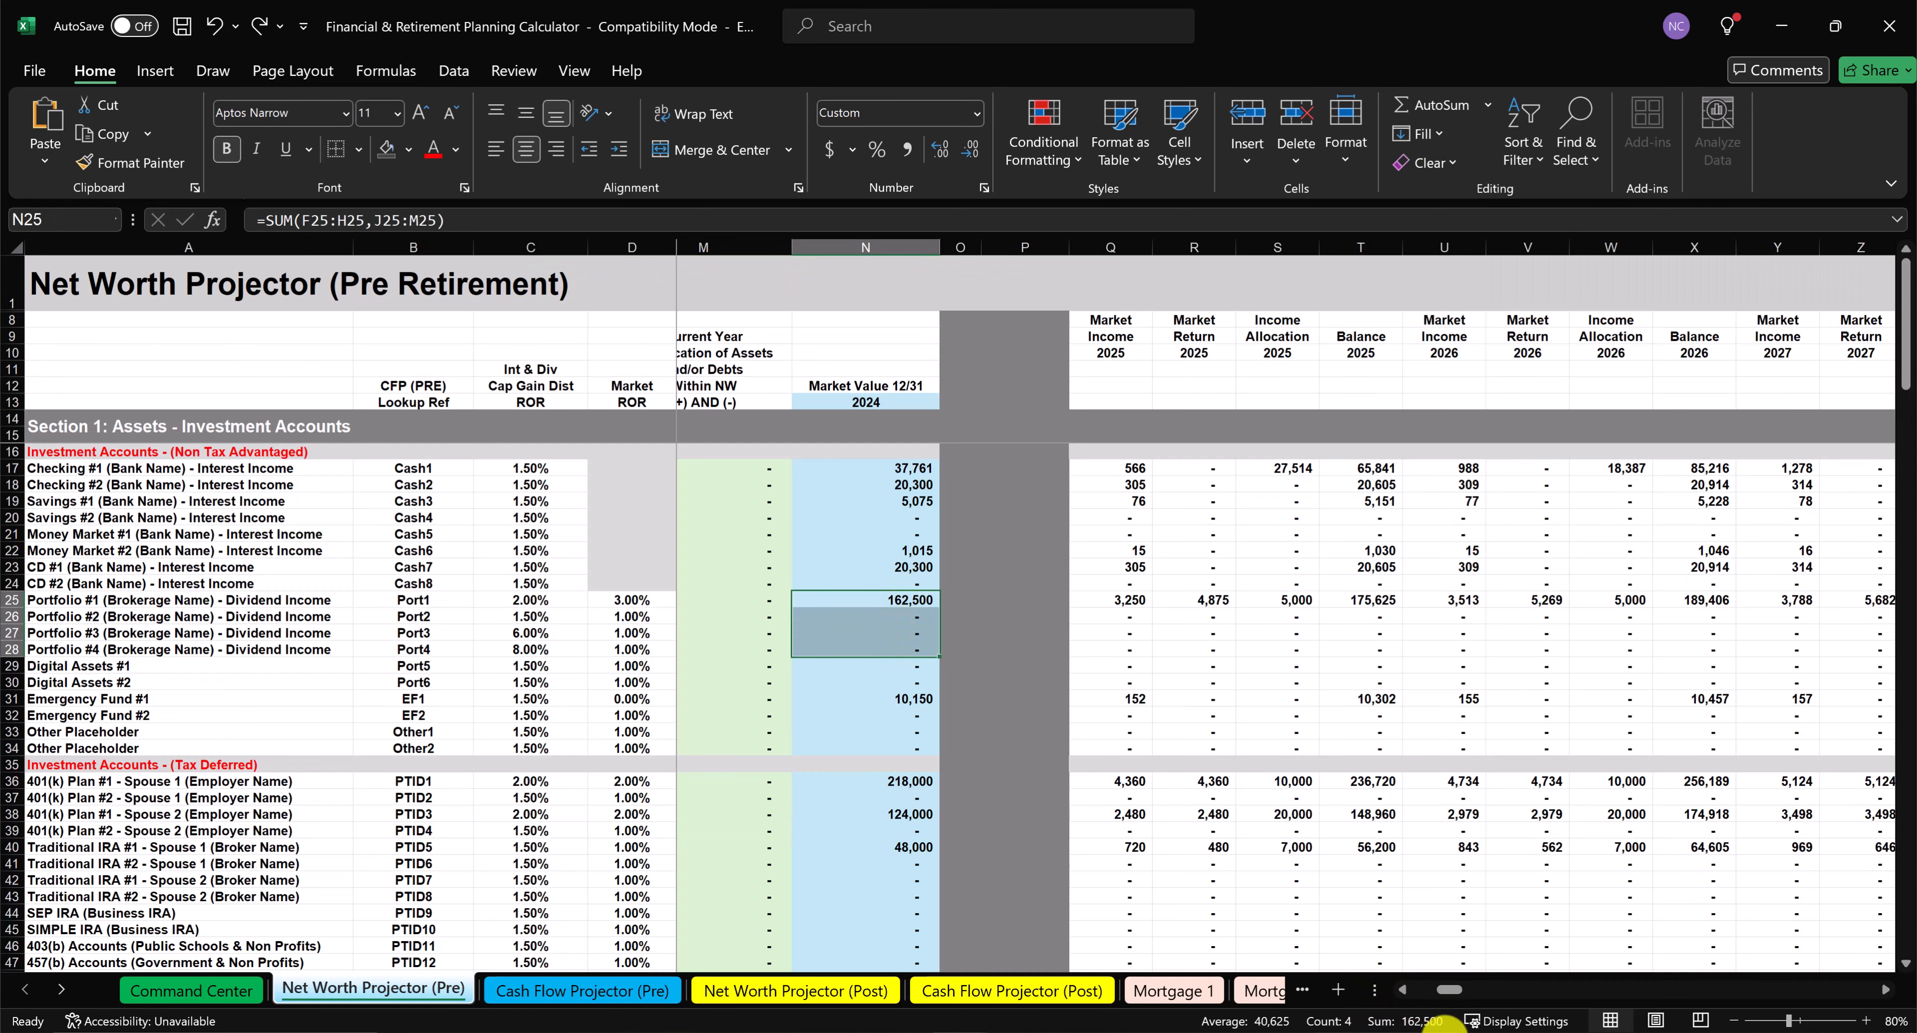
key(ctrl+Page_Up)
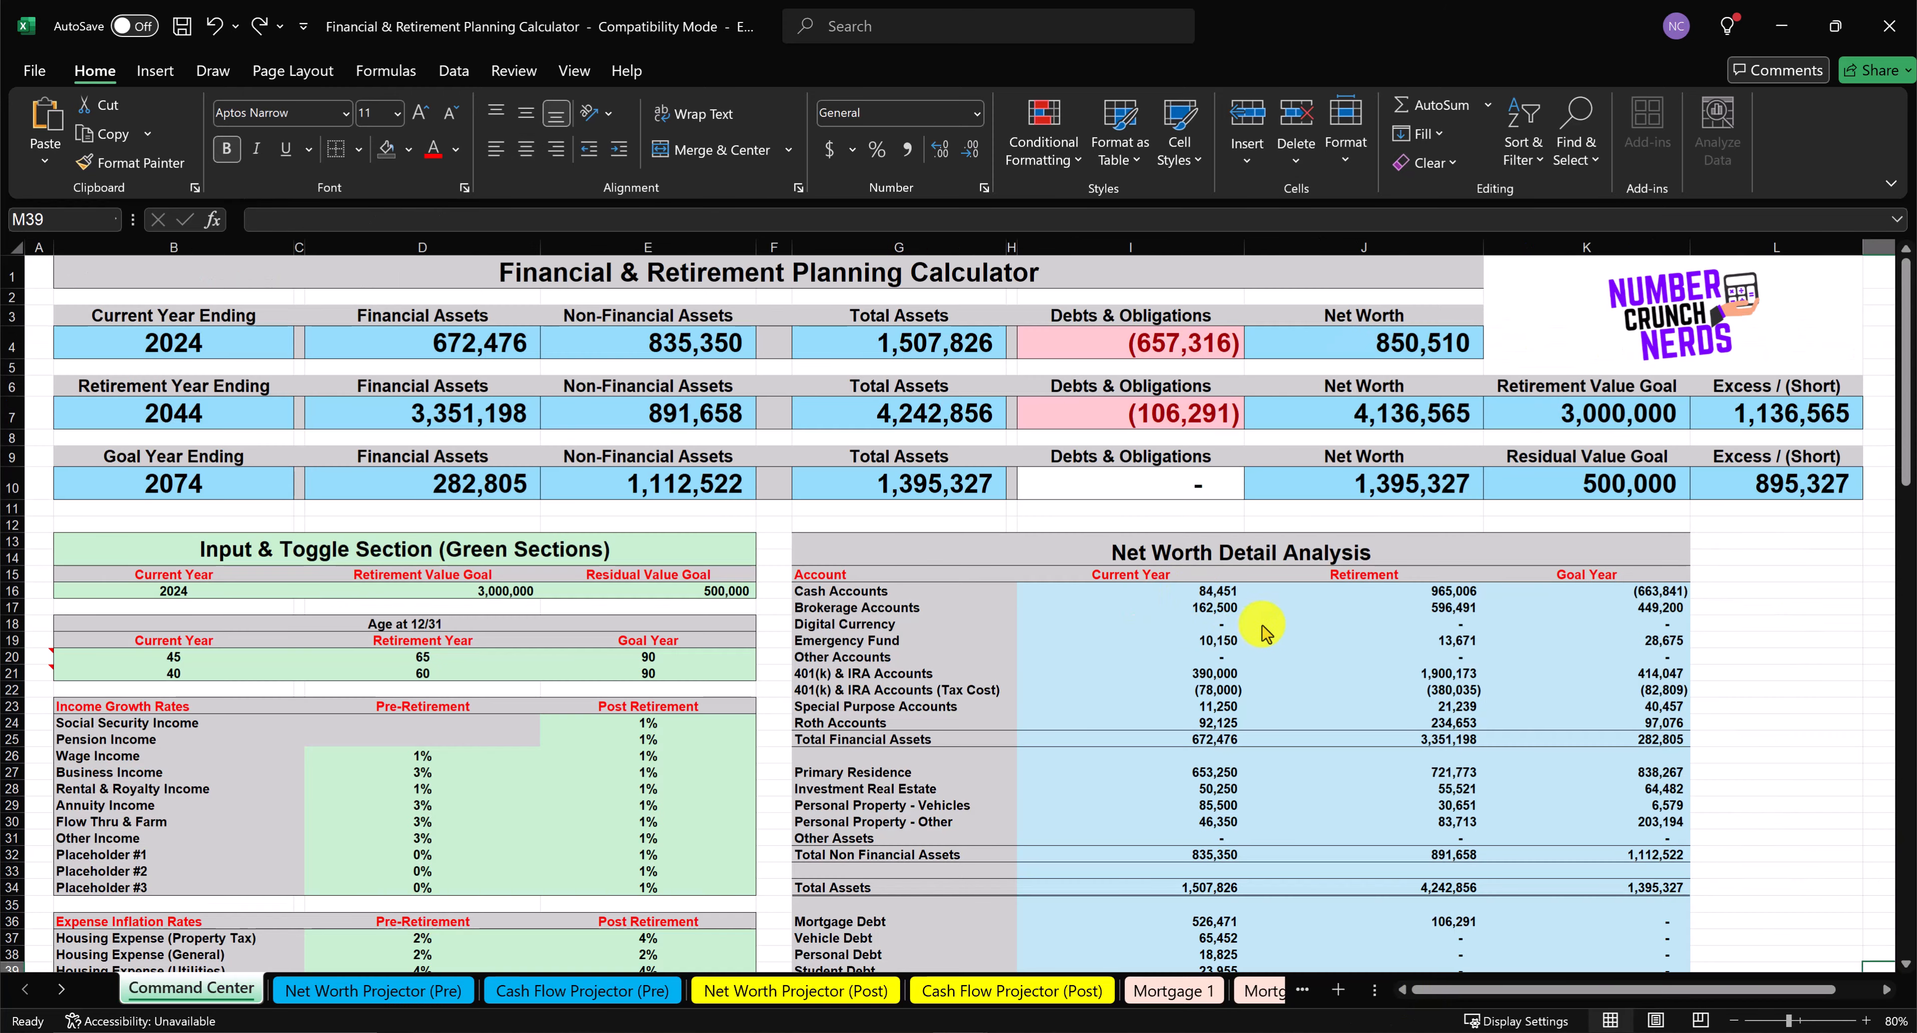
key(ctrl+Page_Down)
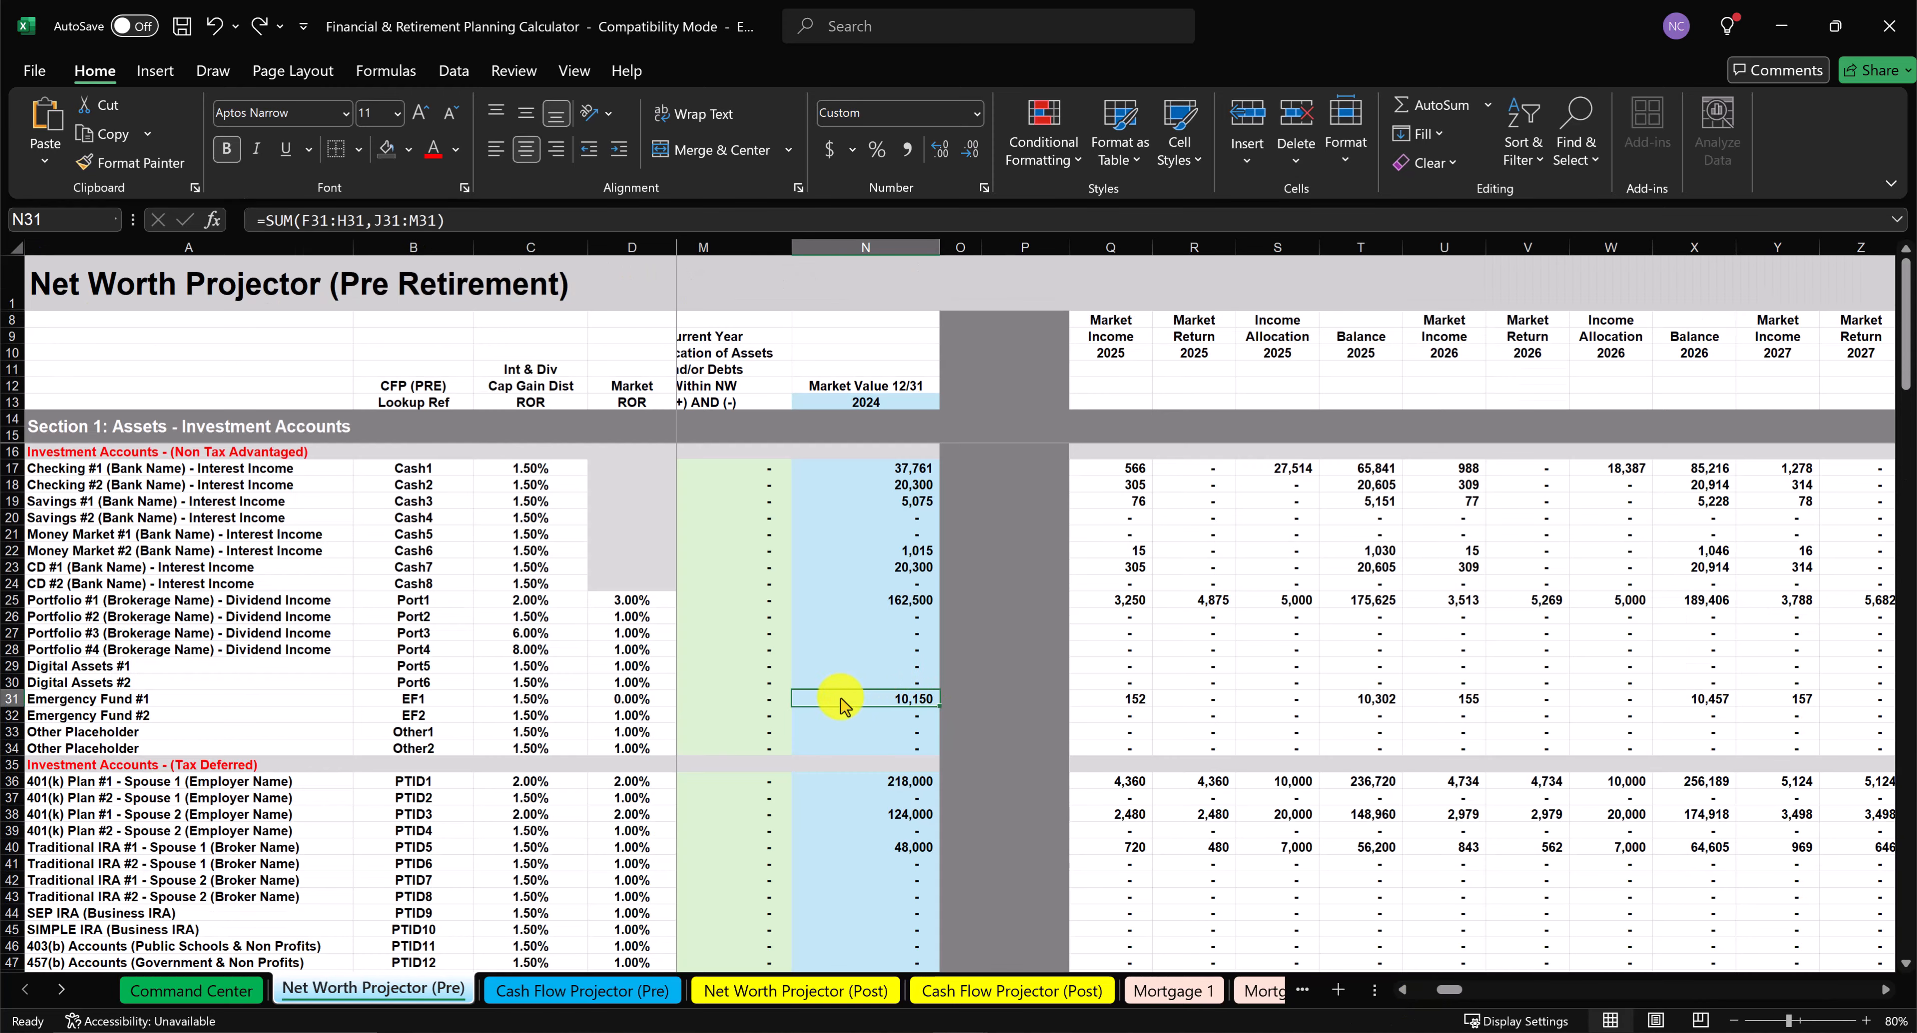
key(ctrl+Page_Up)
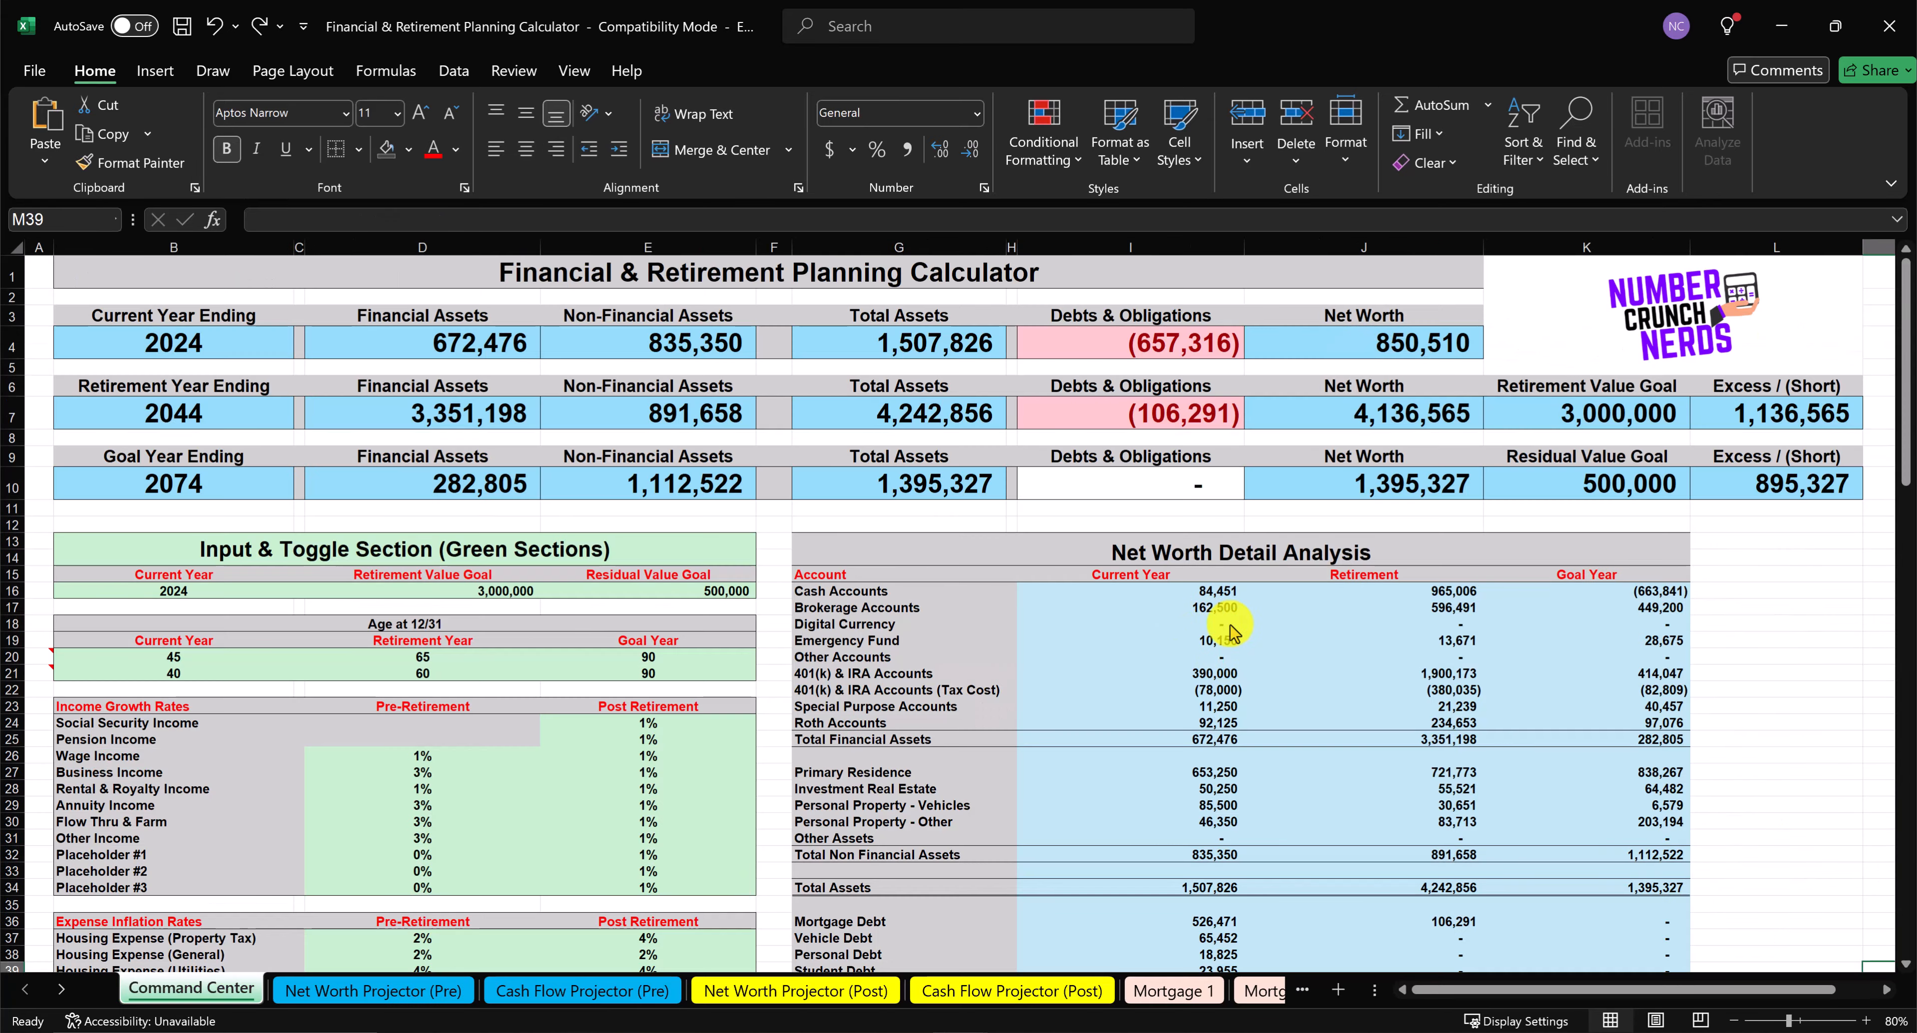
Sum all 2024 investment balances in N17:N75 and compare them with the Command Center's current-year financial assets I16:I24, leaving out the tax cost.
key(ctrl+Page_Down)
scroll(863, 648, down, 14)
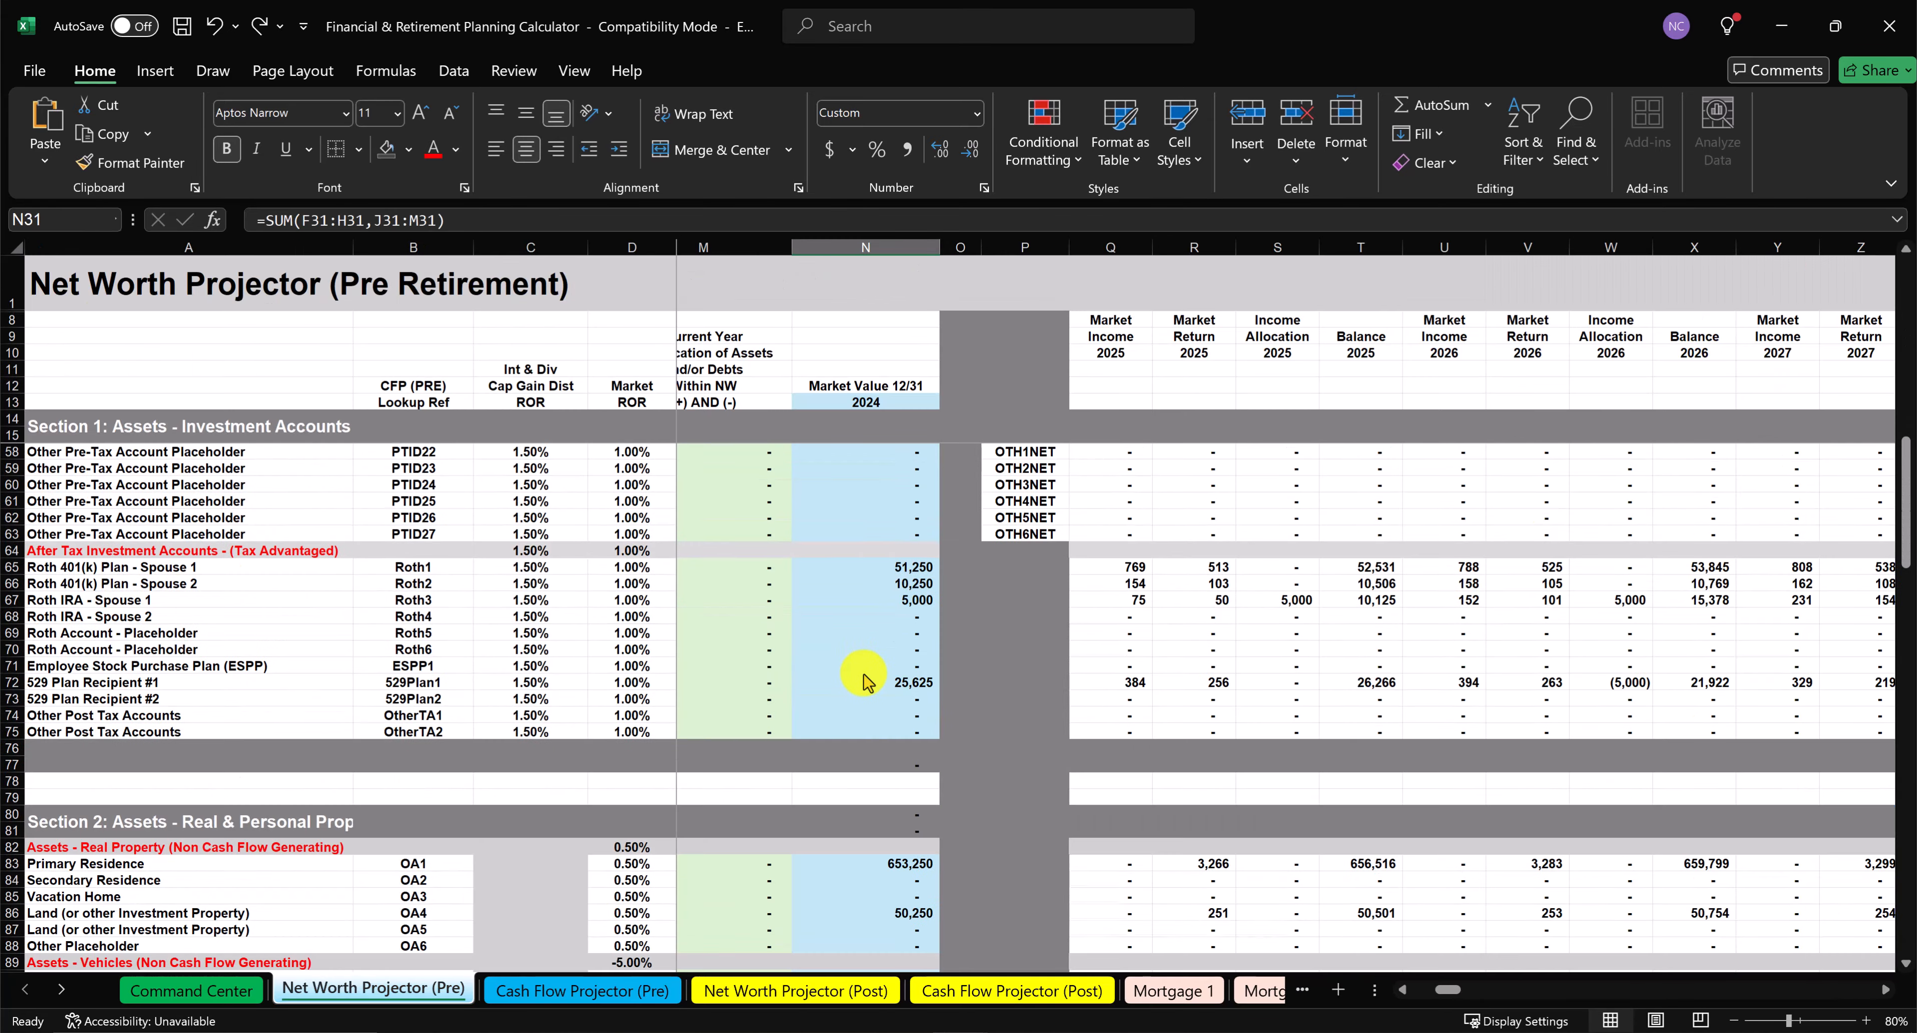
scroll(863, 680, up, 14)
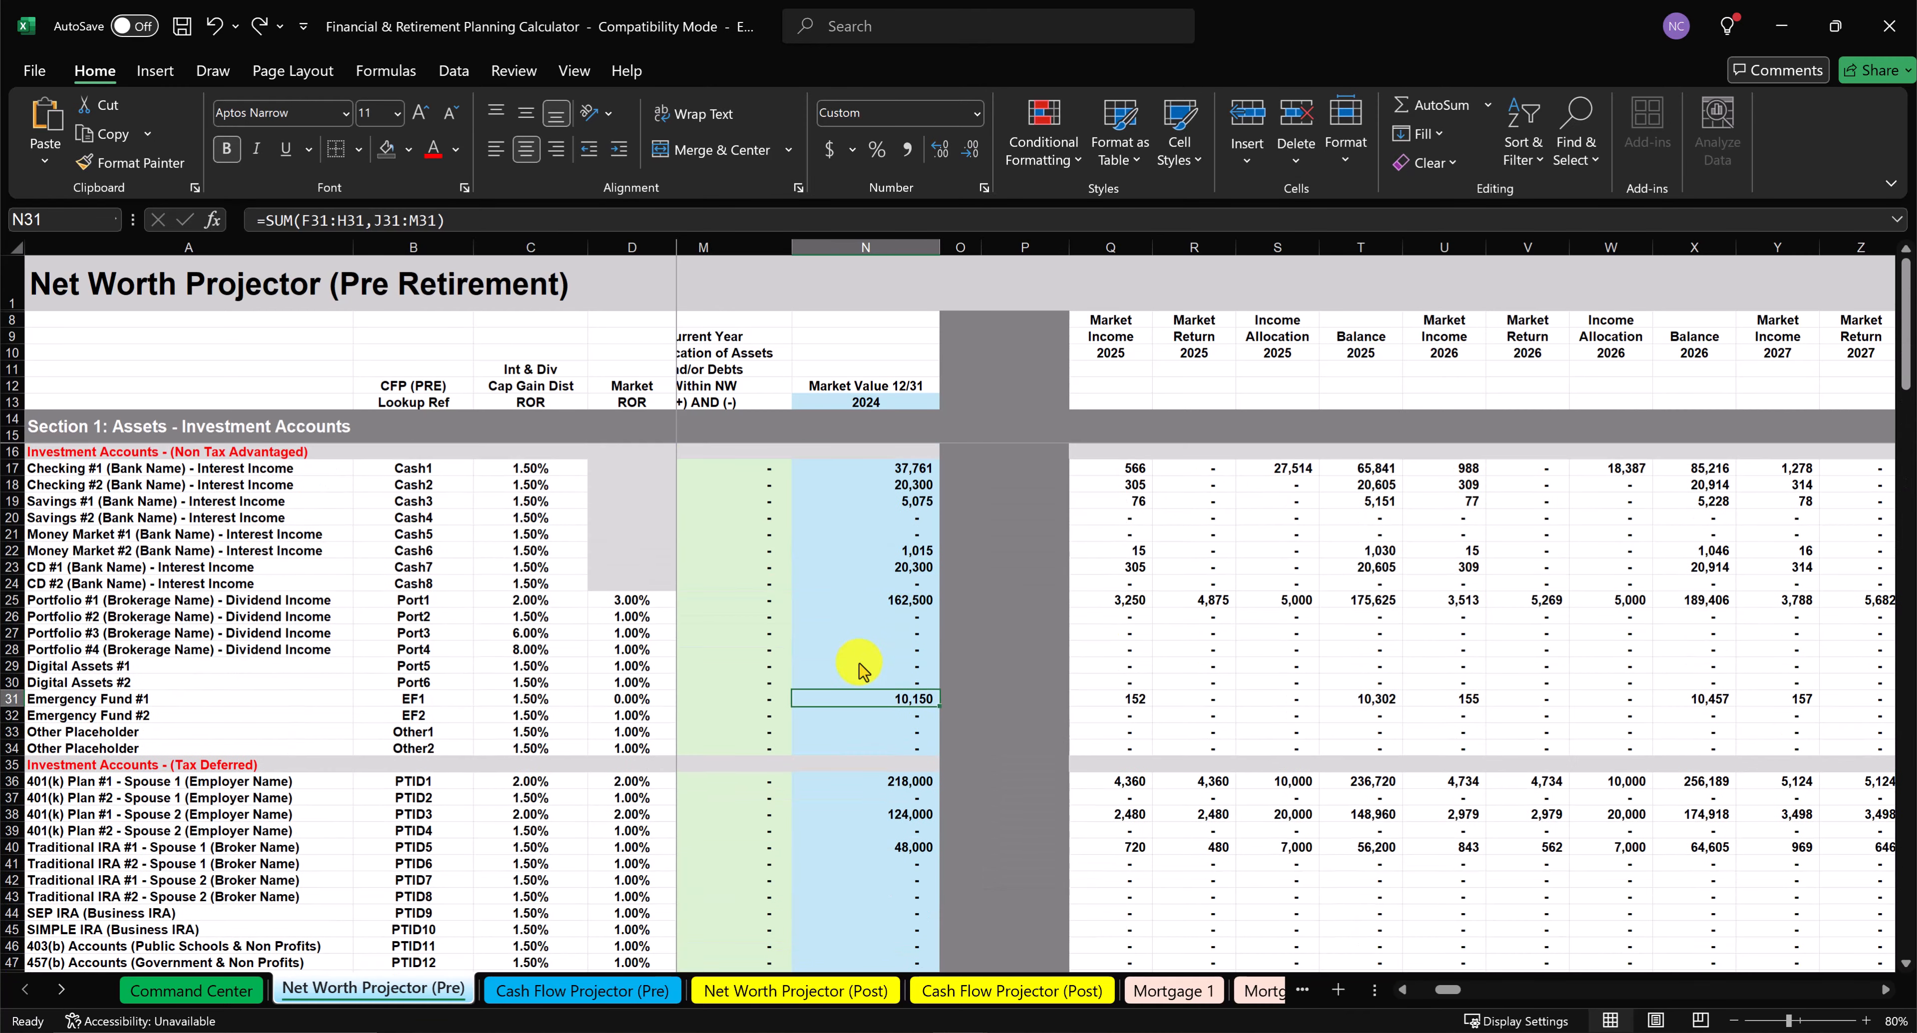
drag(881, 476, 871, 1010)
drag(881, 990, 877, 860)
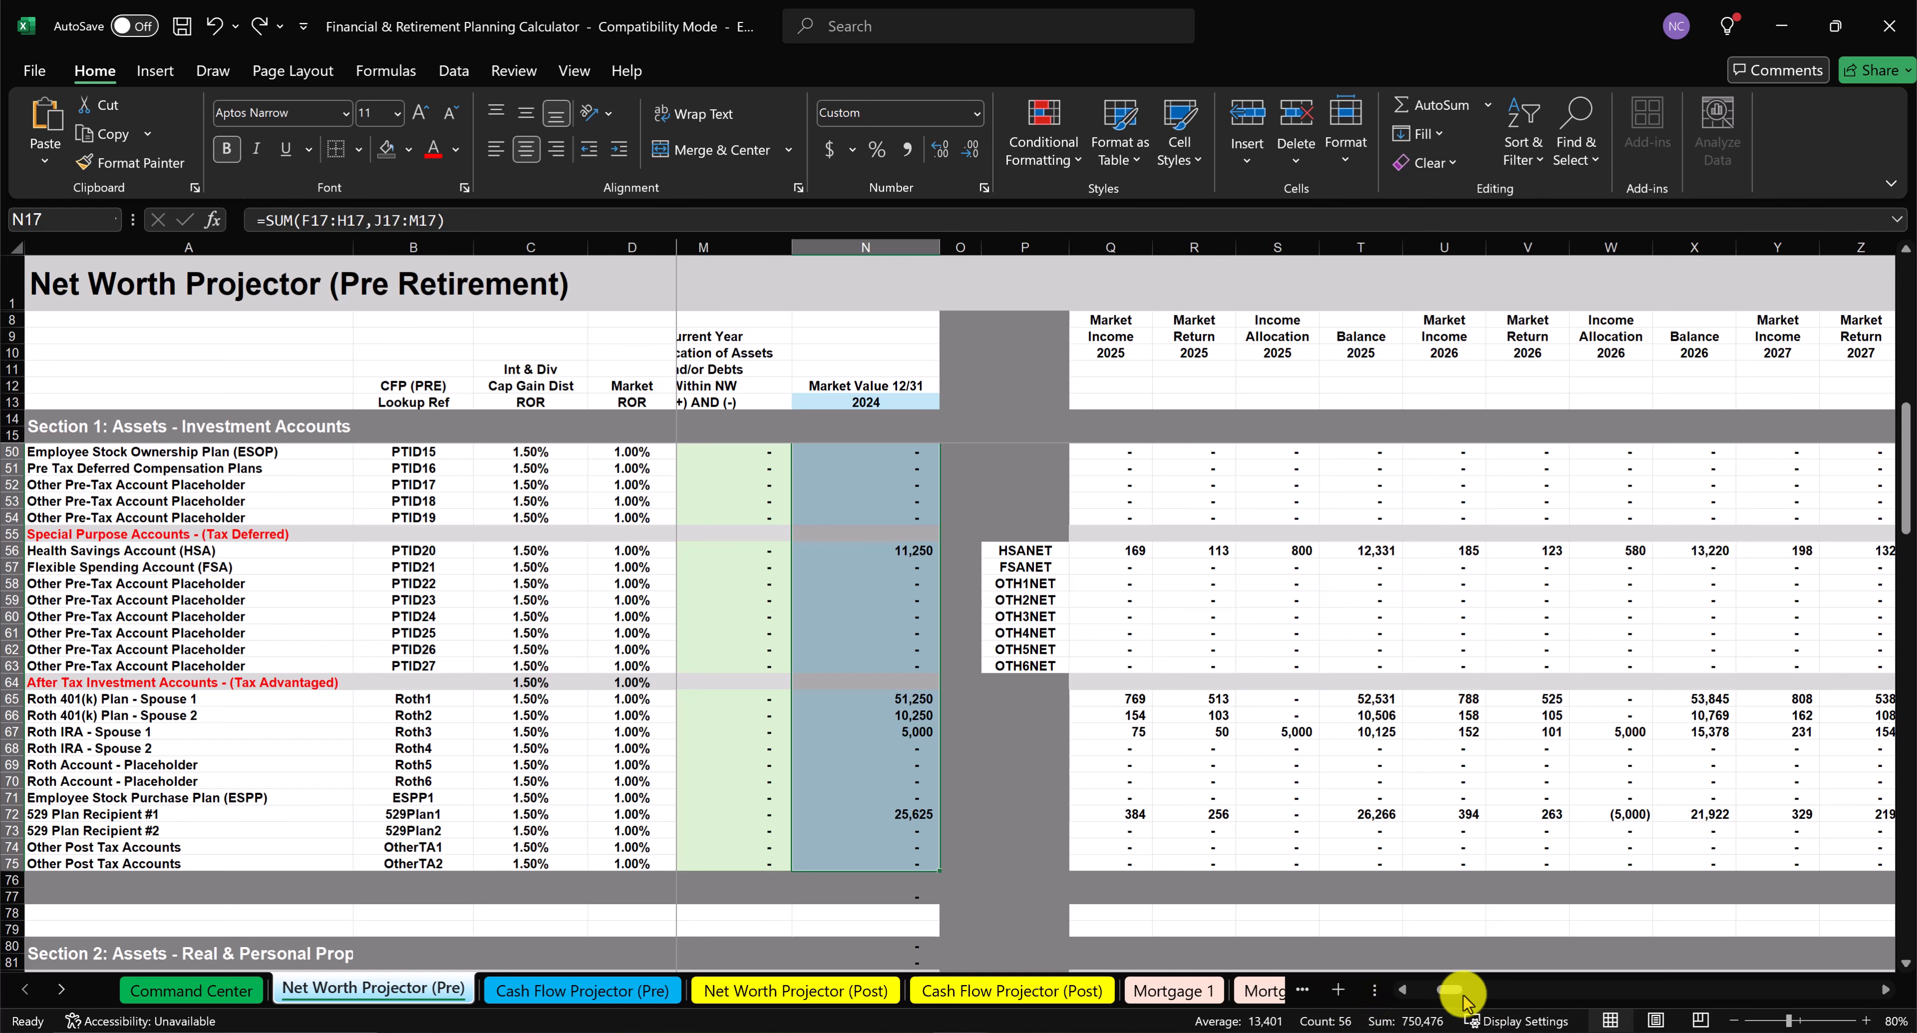
key(ctrl+Page_Up)
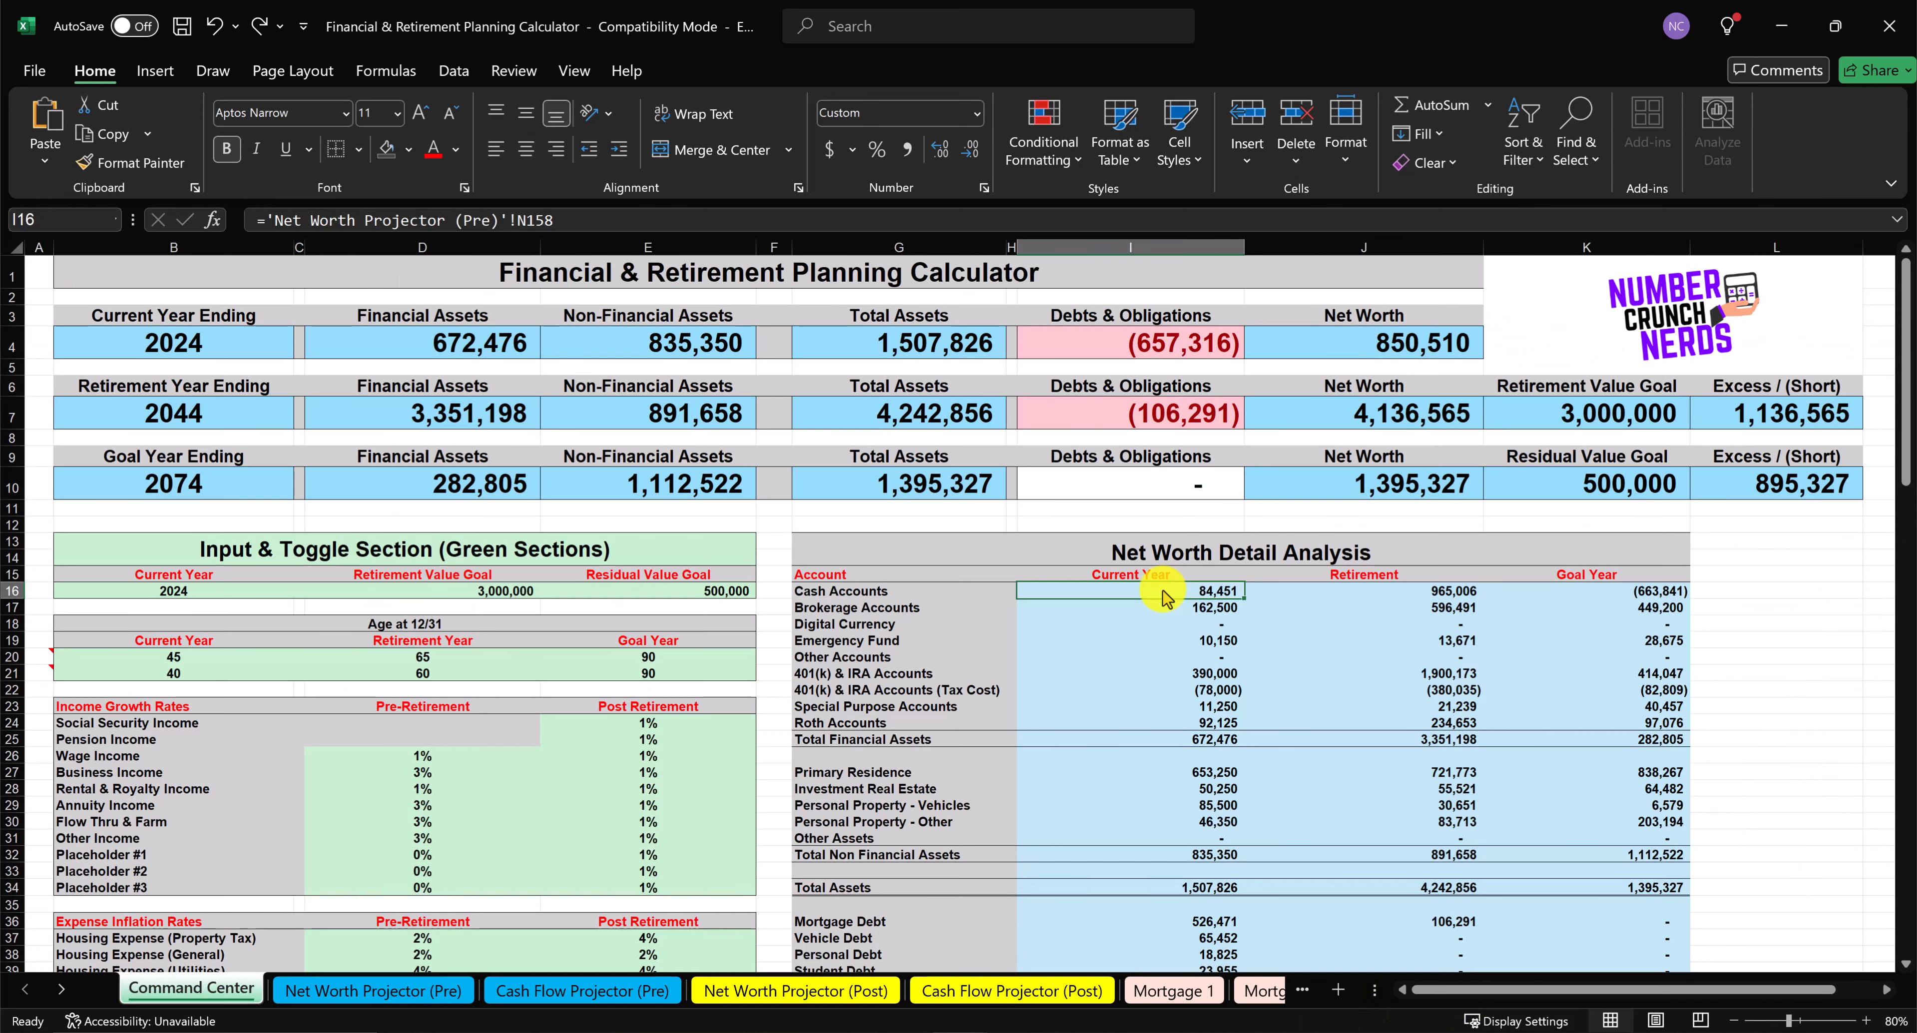
drag(1165, 595, 1155, 720)
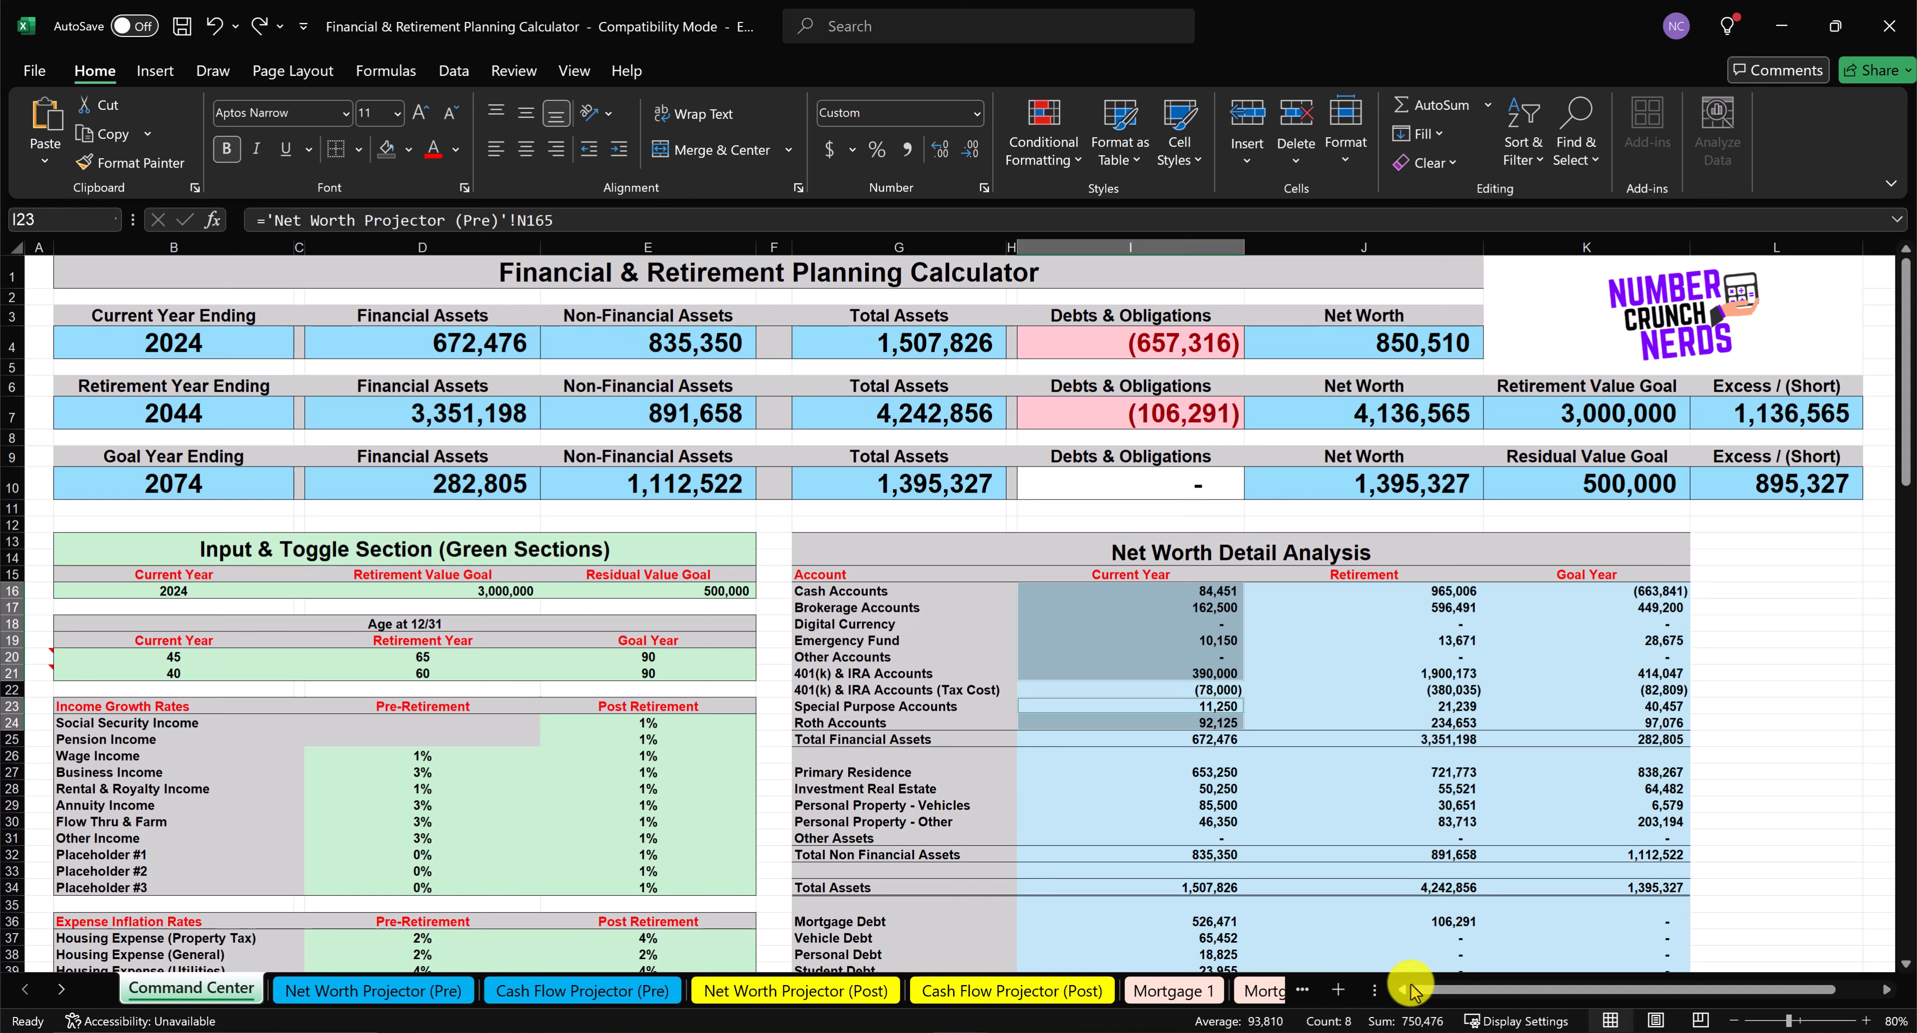
Examine the 401(k) & IRA Accounts (Tax Cost) row in the Net Worth Detail Analysis and its current-year formula in I22.
click(835, 692)
drag(835, 693, 1603, 703)
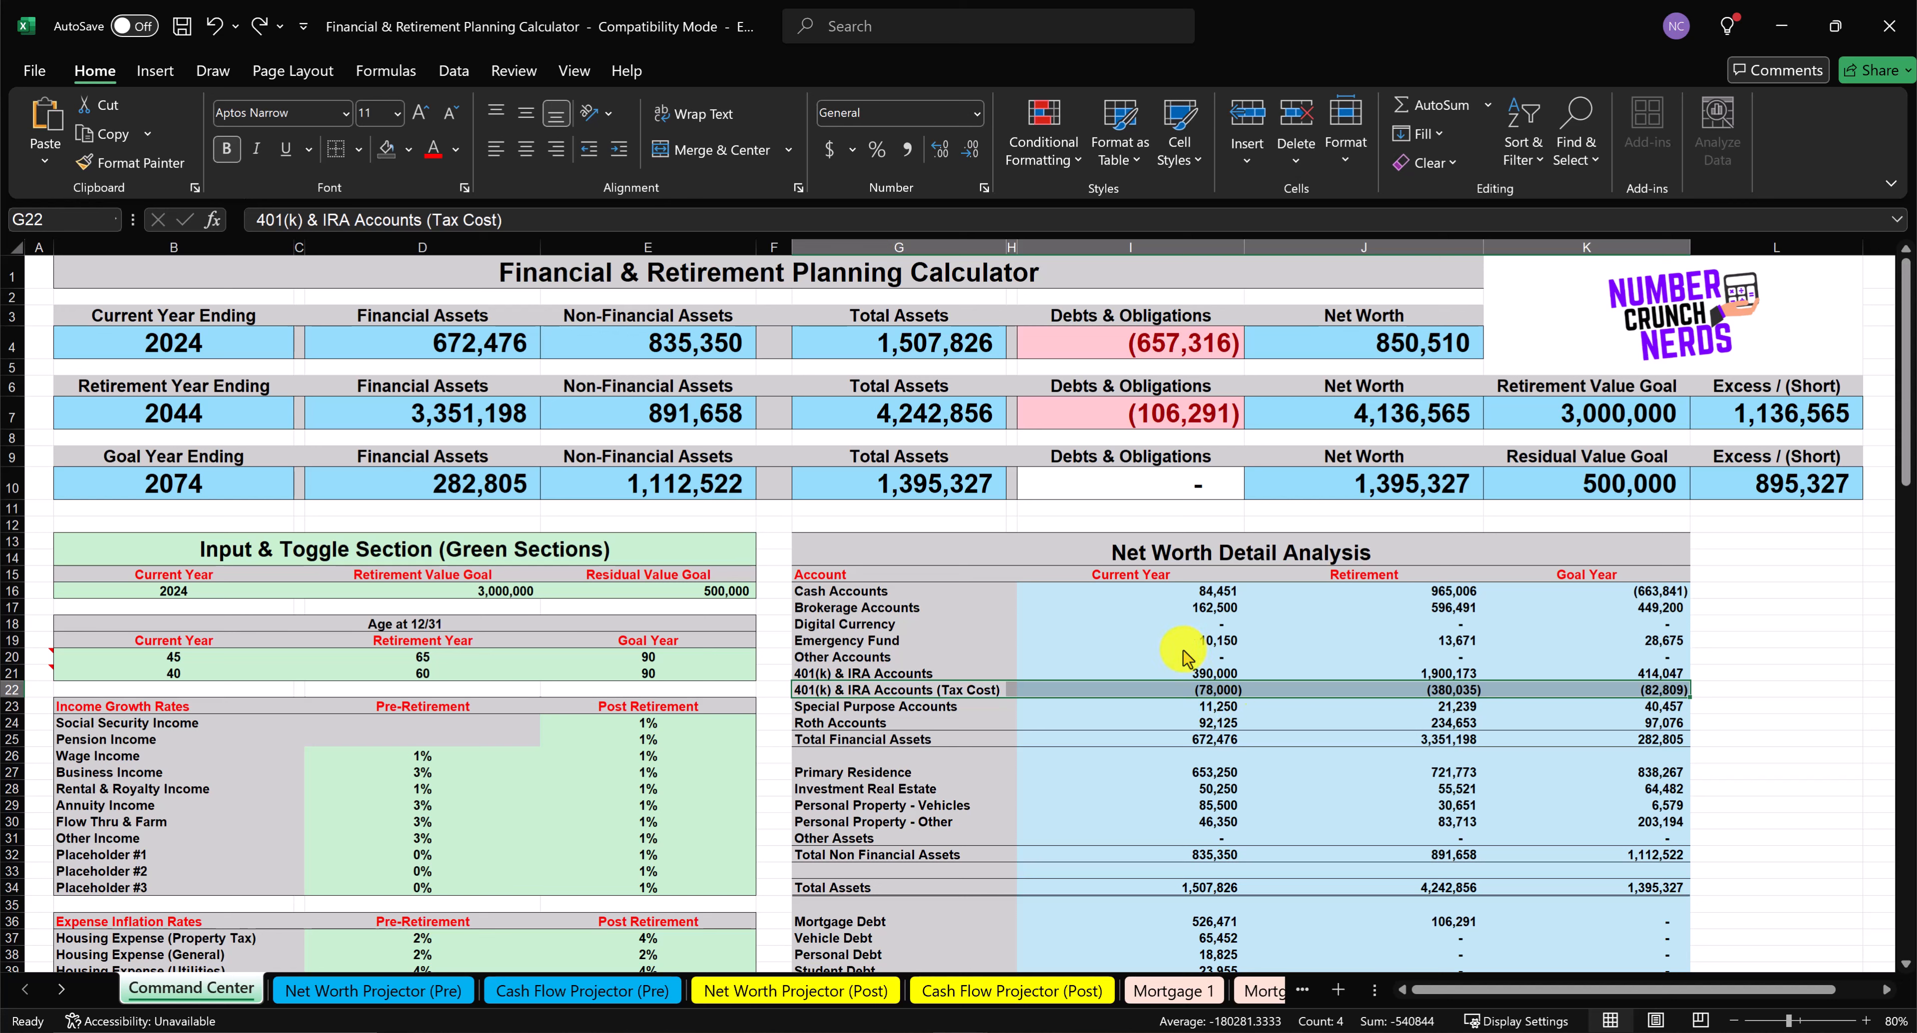
click(1176, 690)
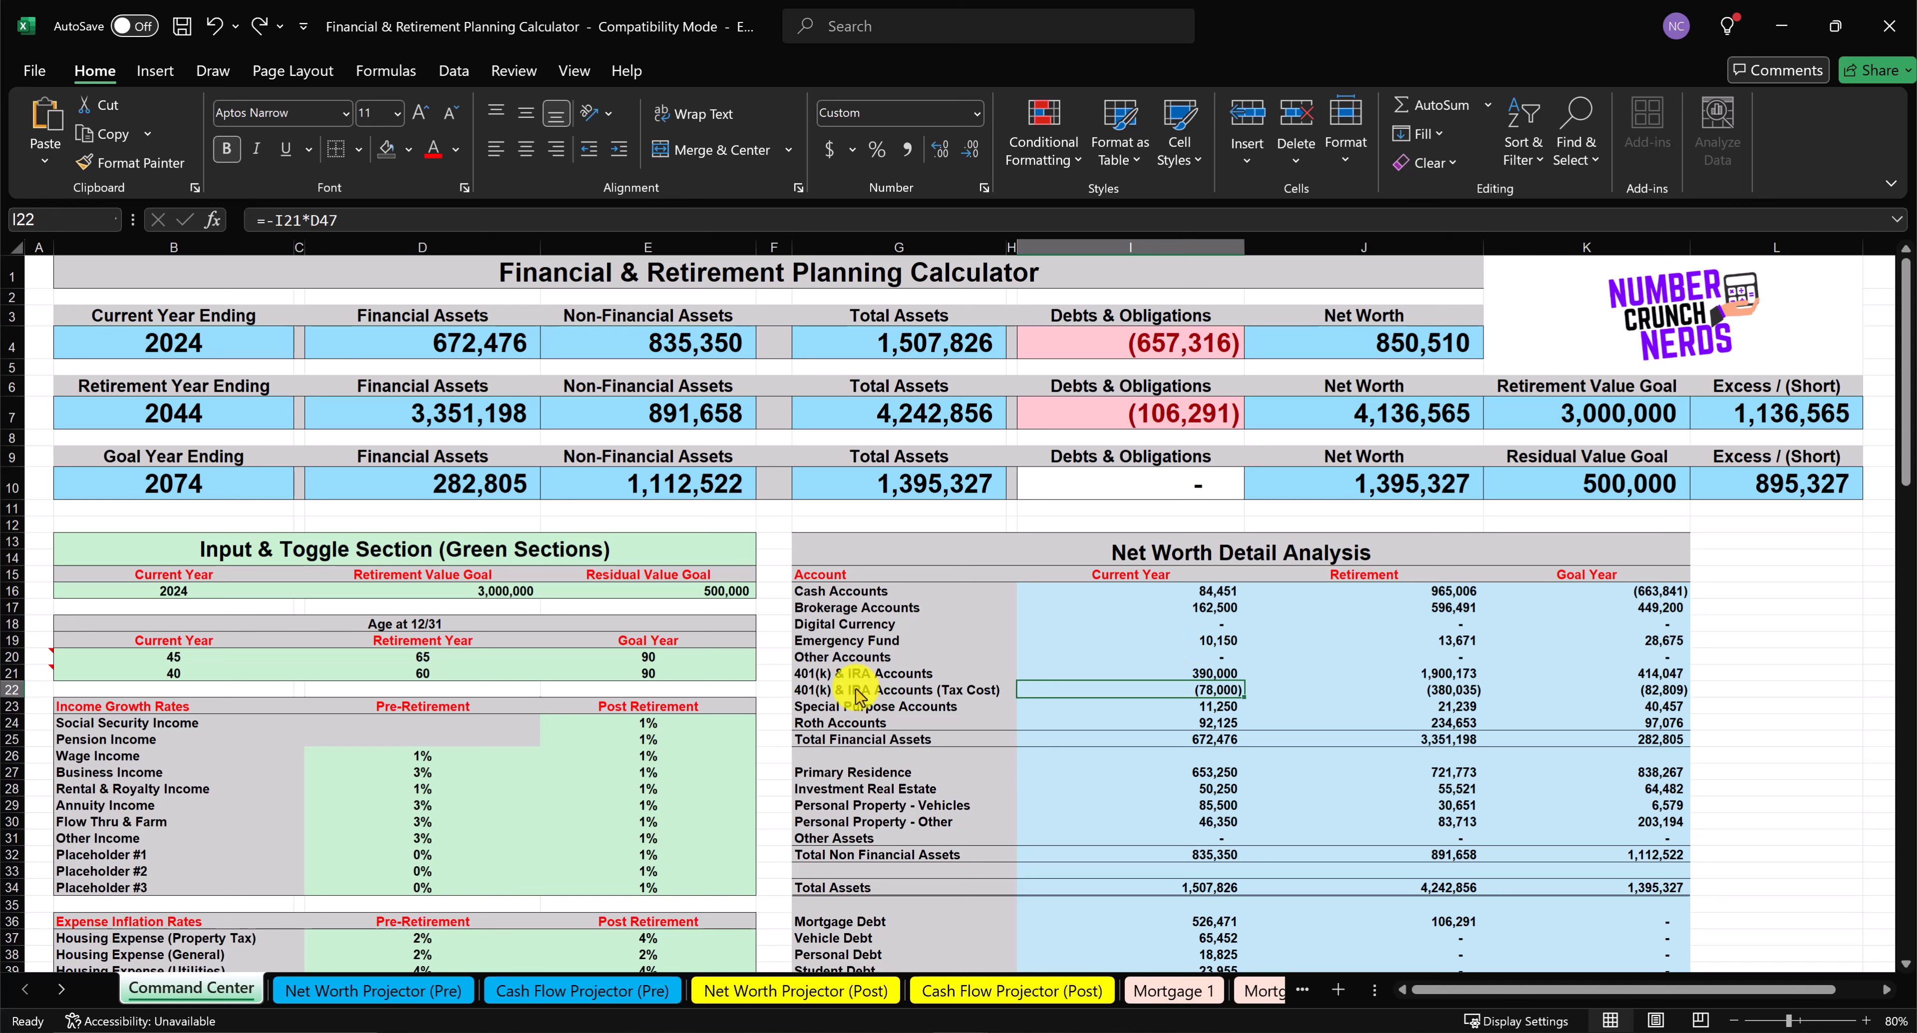
drag(860, 695, 1613, 694)
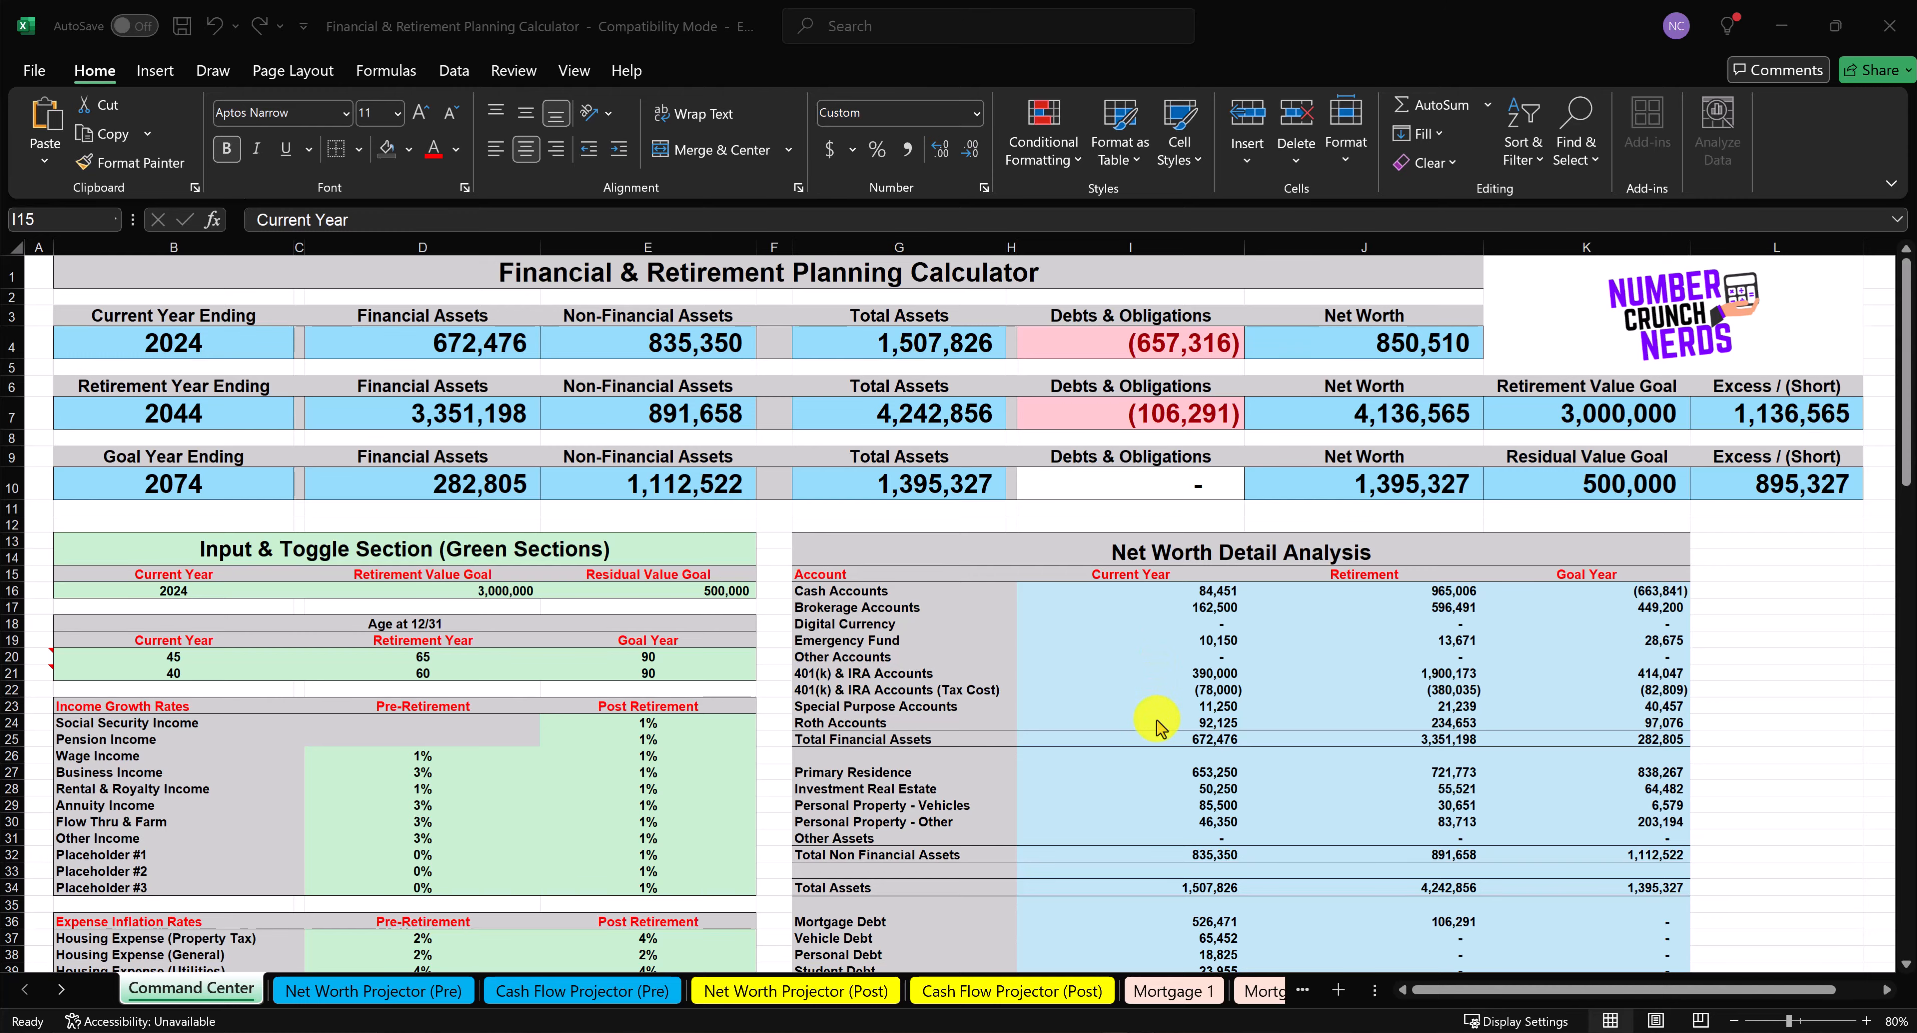
In Section 4: Summary Totals of Net Worth Projector (Pre), trace the Cash Accounts formula in N158 to its source range N17:N24.
click(372, 990)
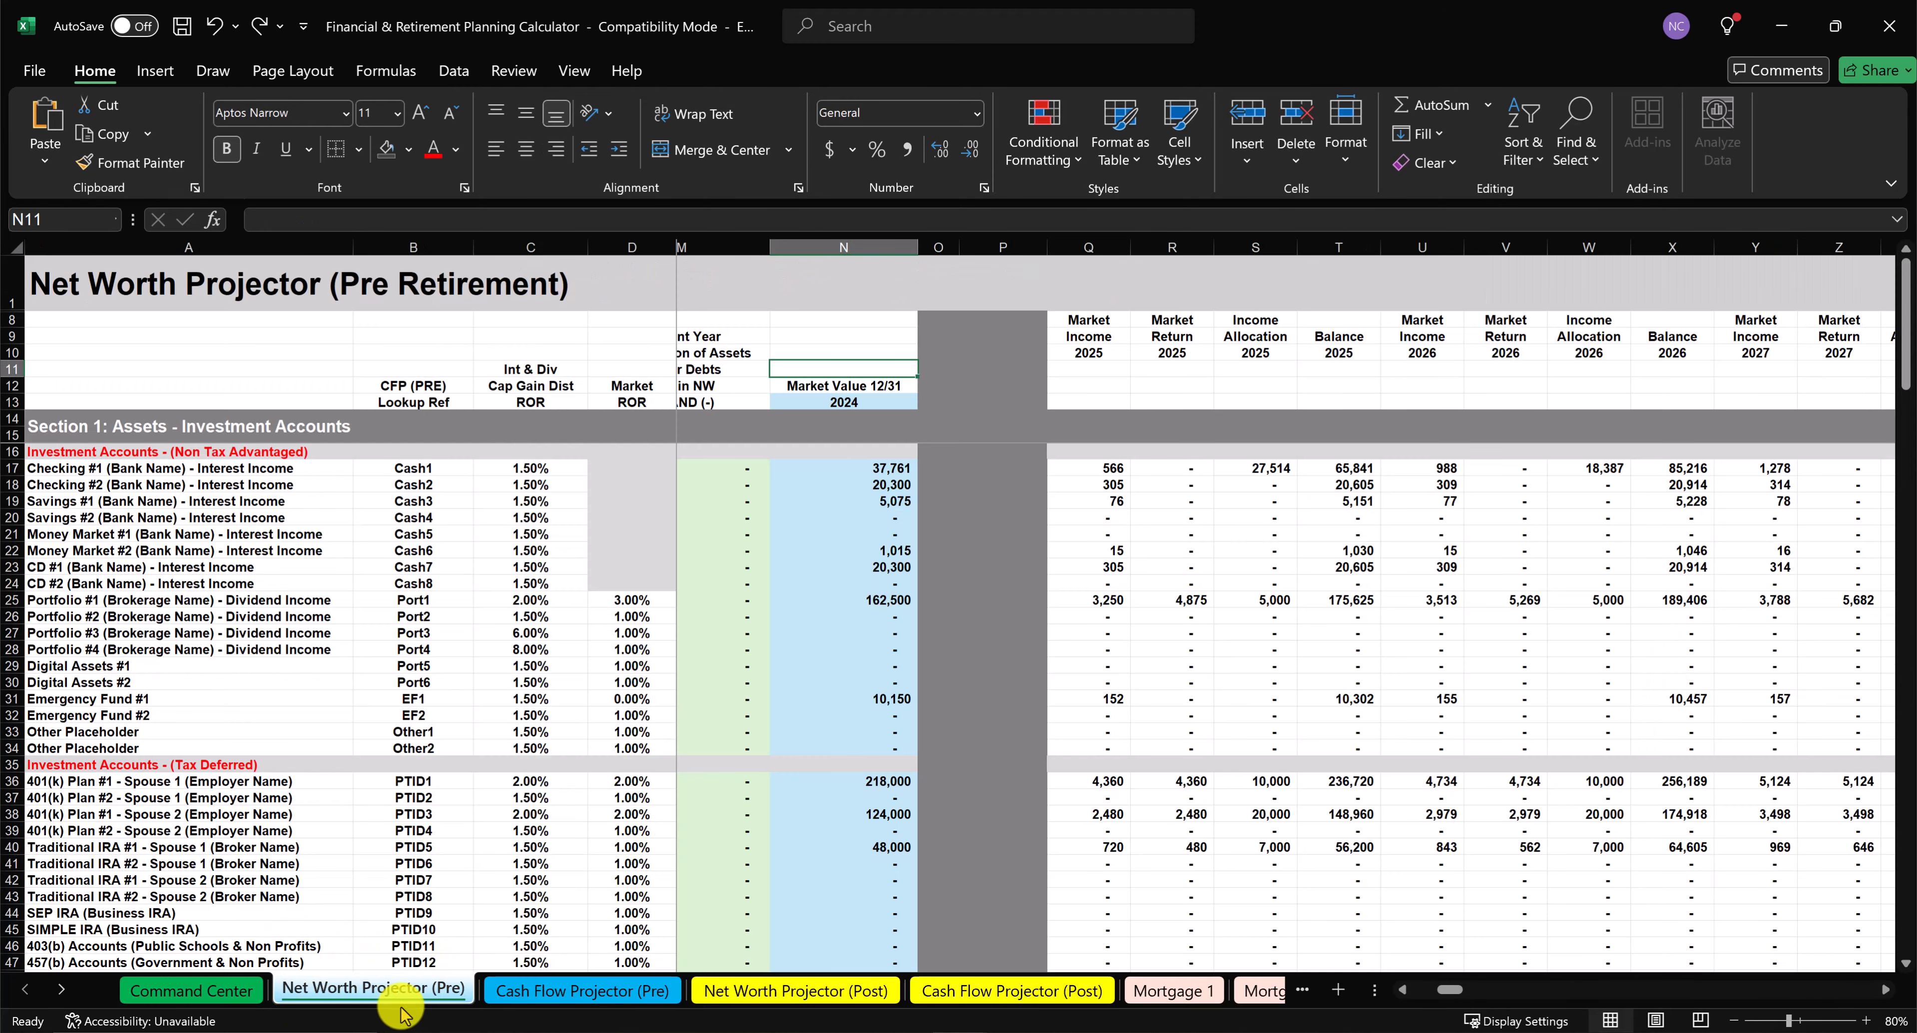
scroll(837, 847, down, 20)
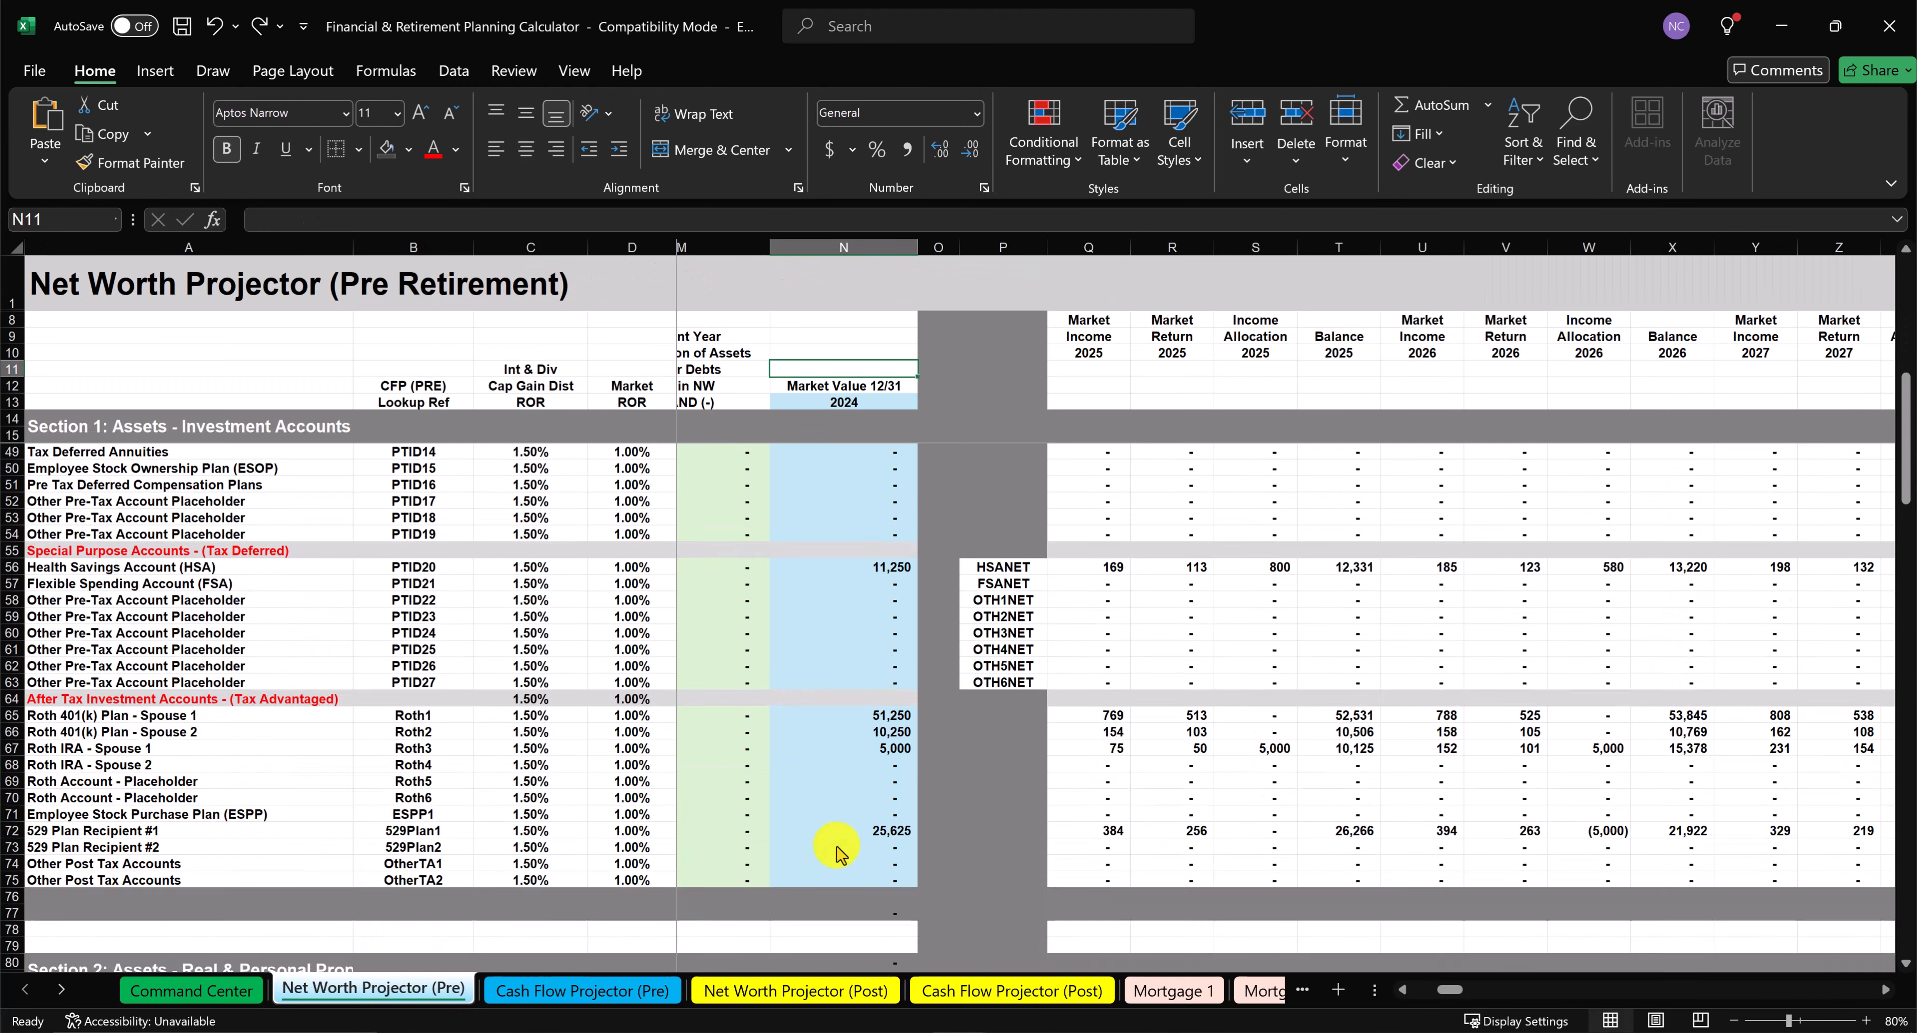
scroll(837, 849, down, 17)
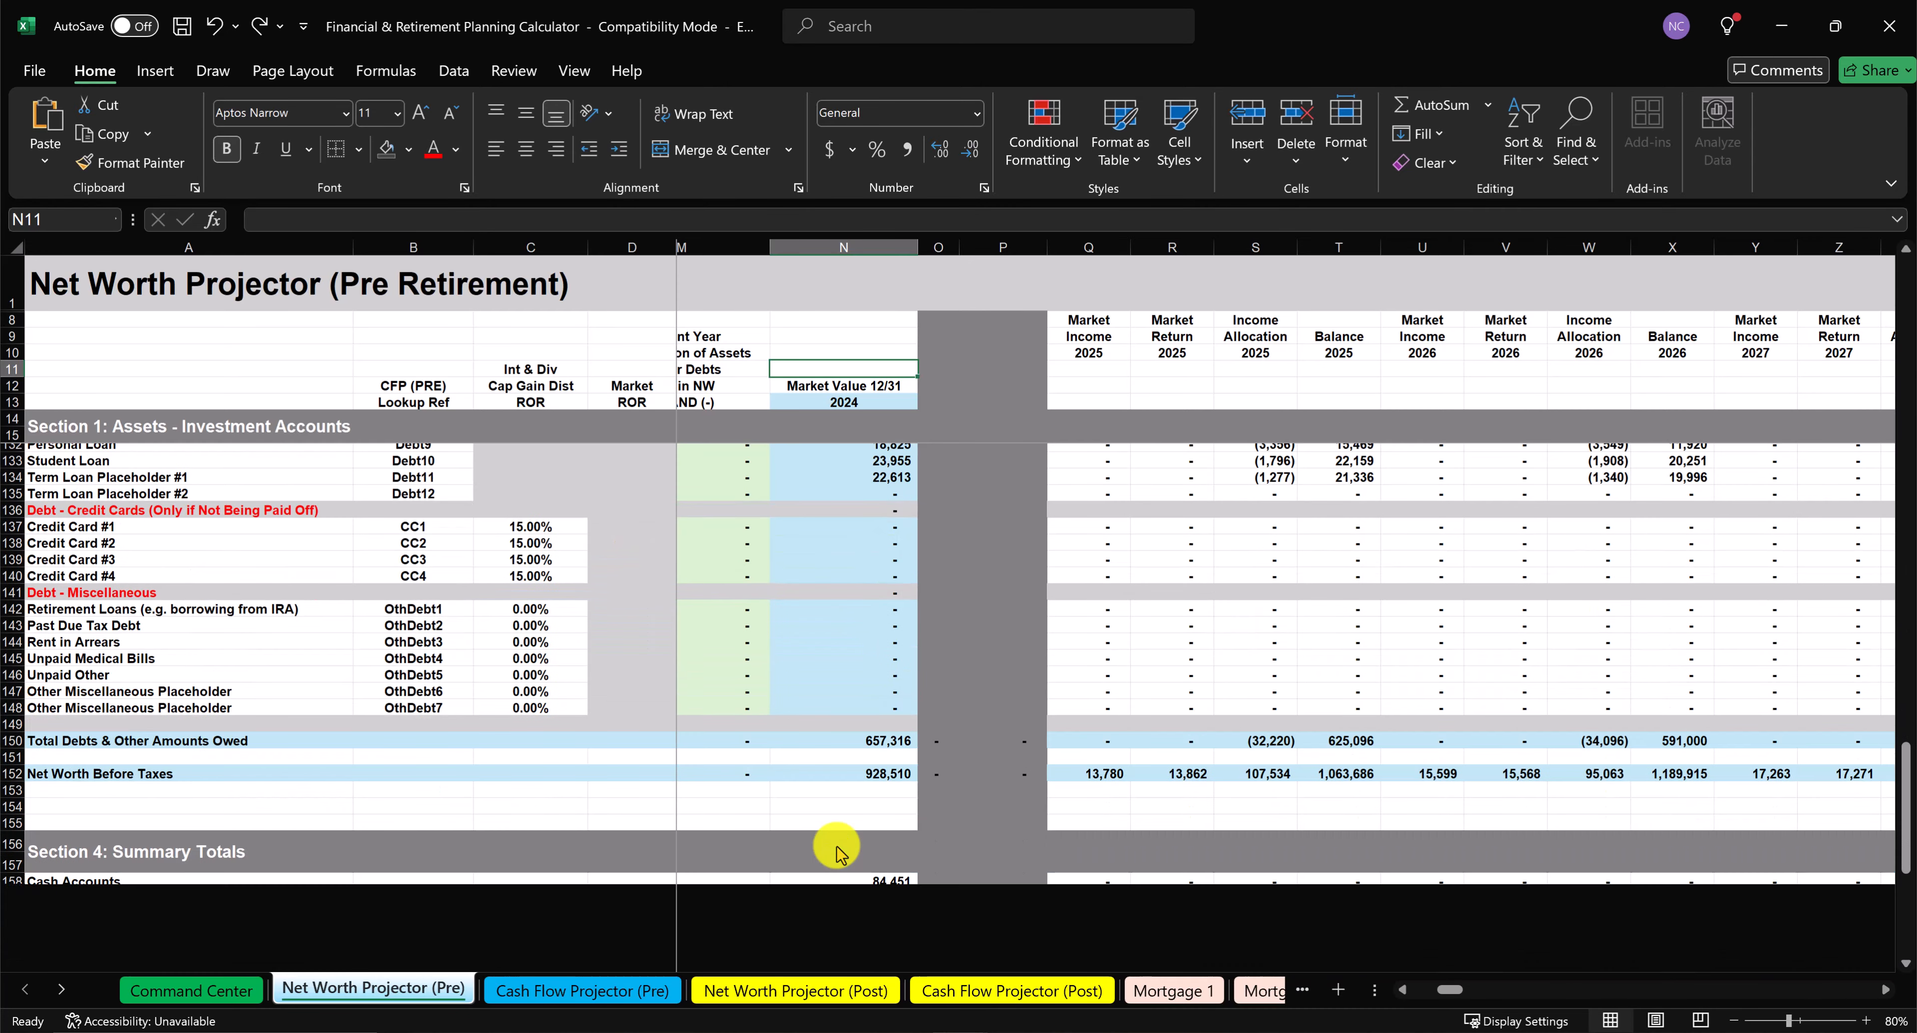
scroll(837, 849, down, 3)
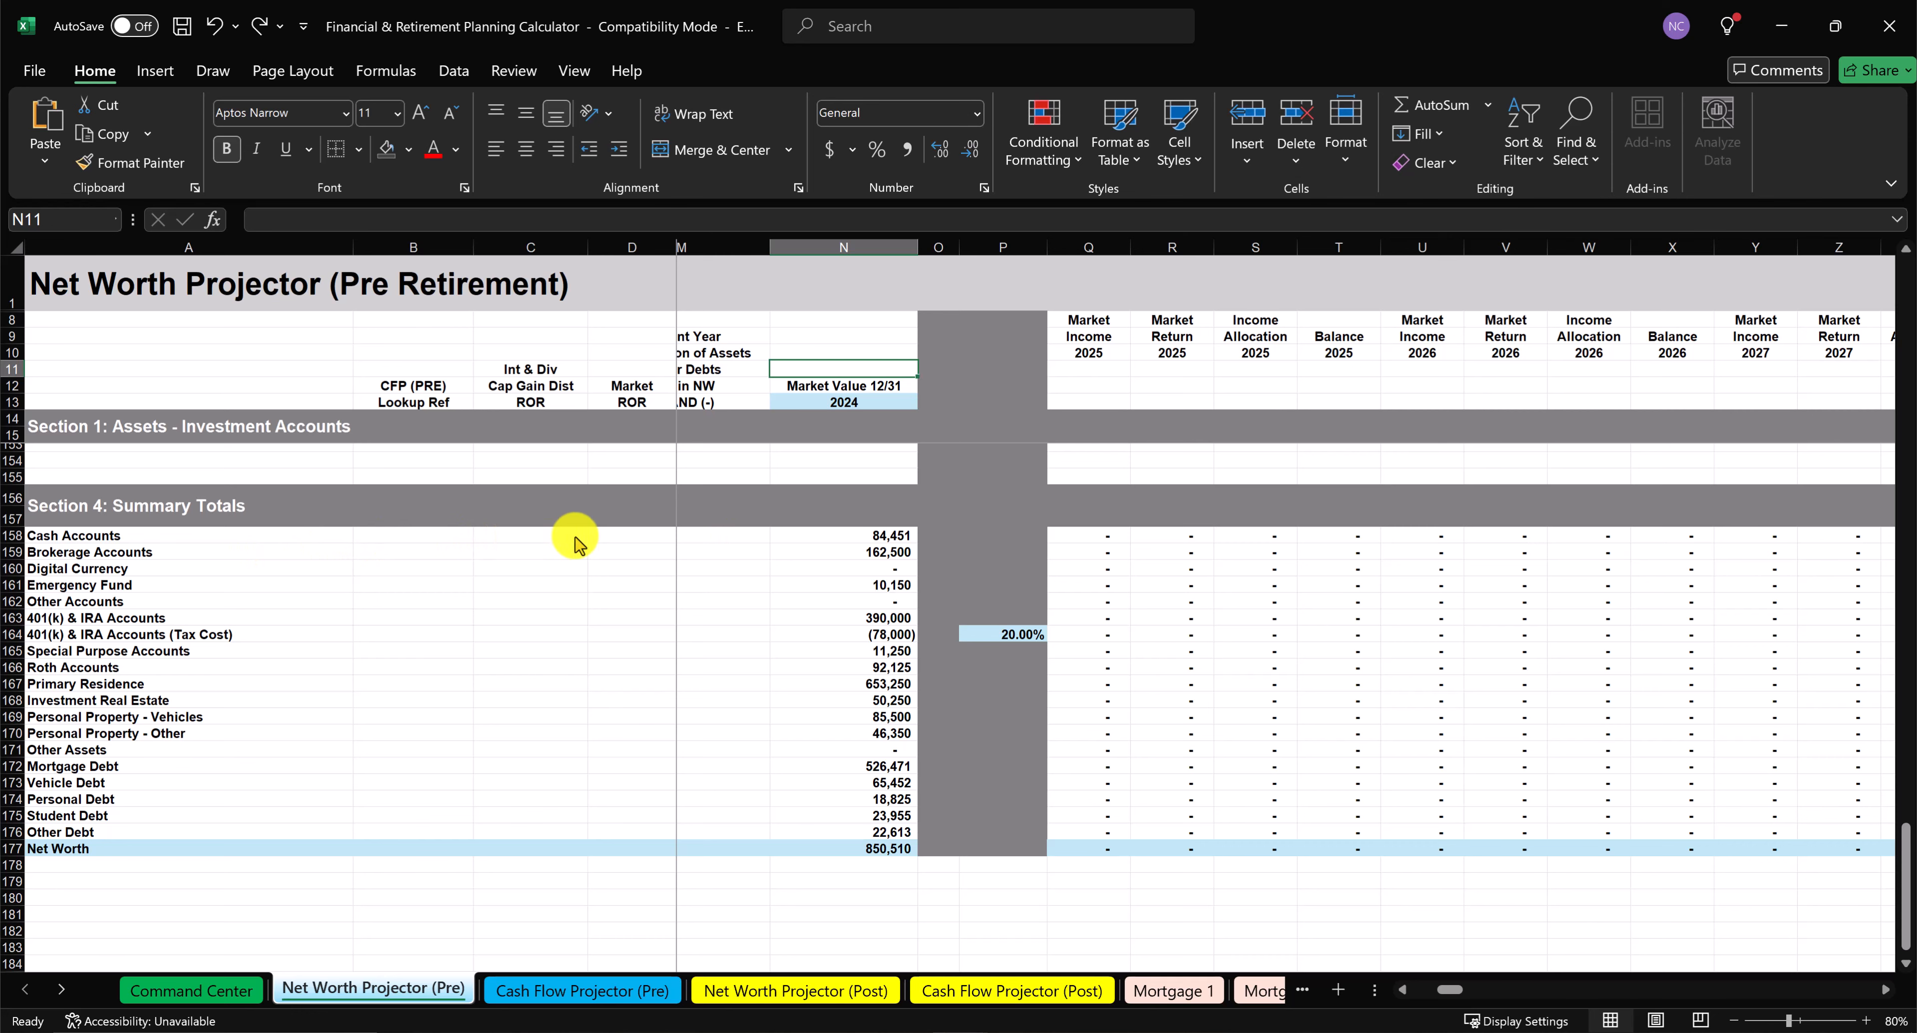
double_click(852, 545)
scroll(875, 637, up, 6)
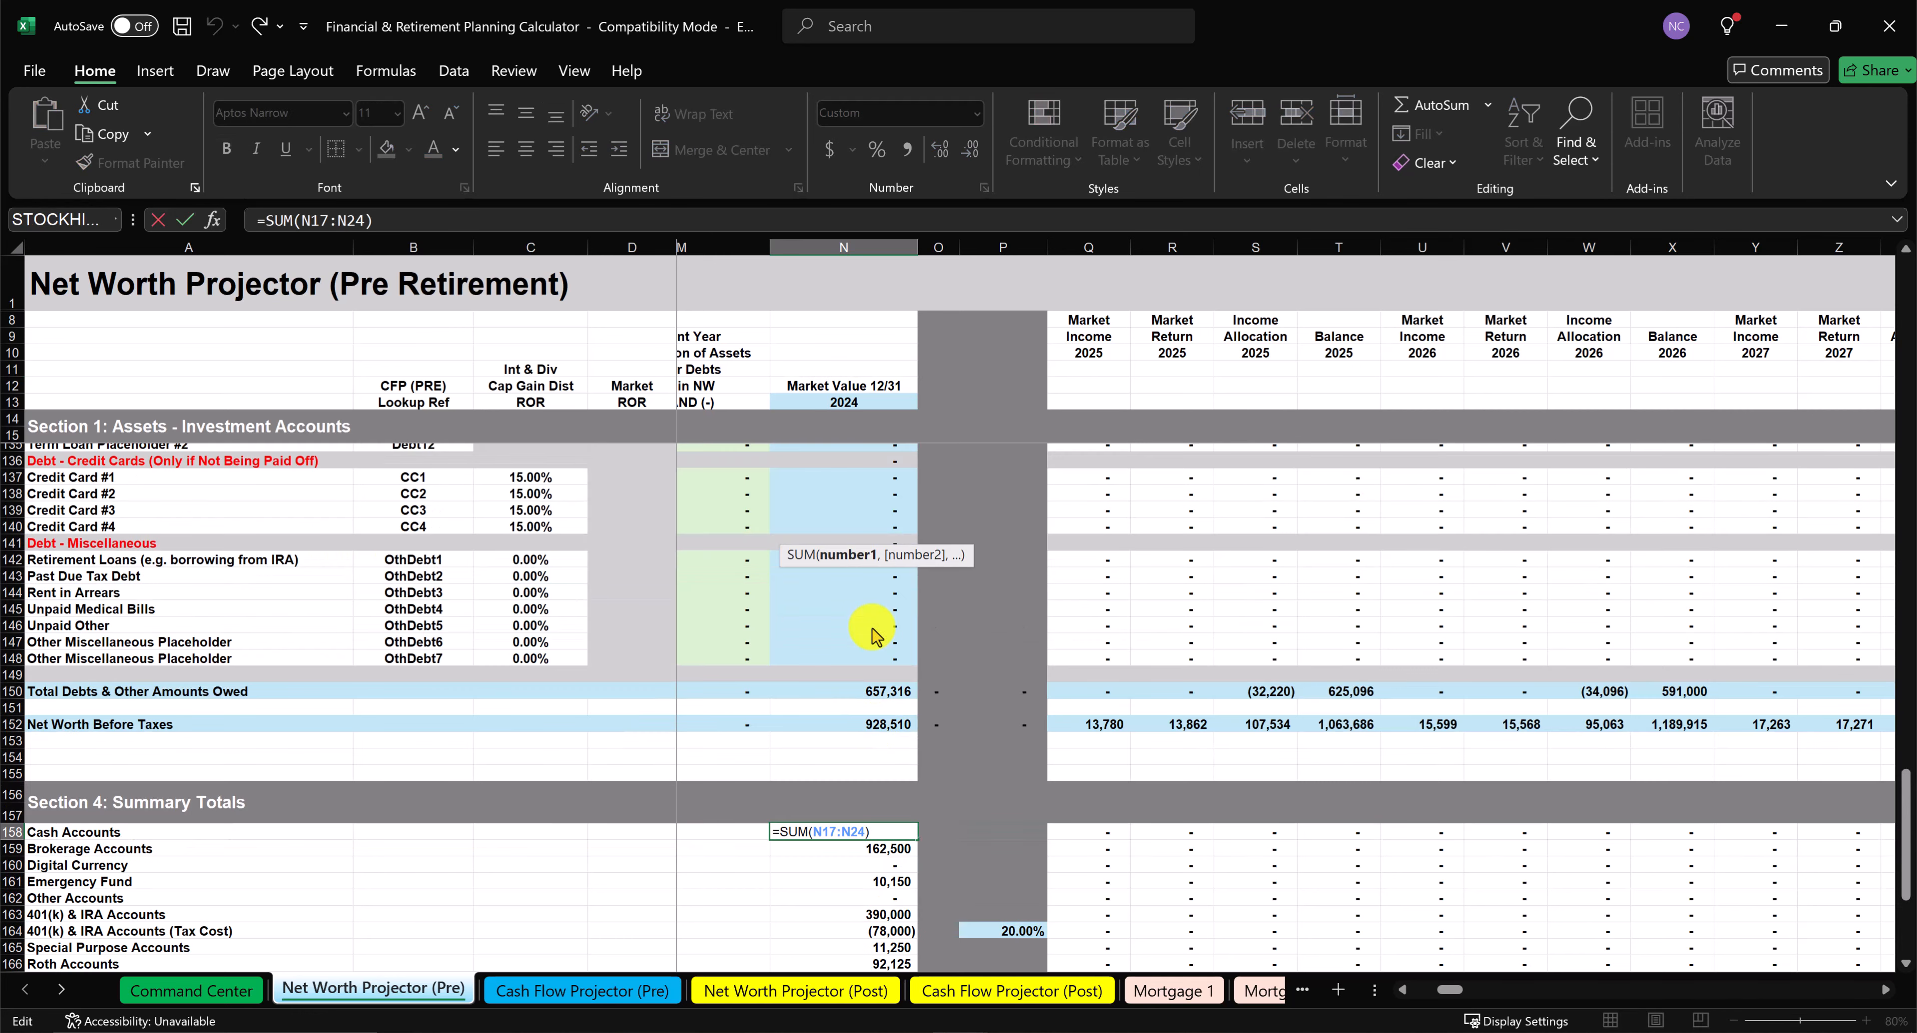
scroll(874, 637, up, 20)
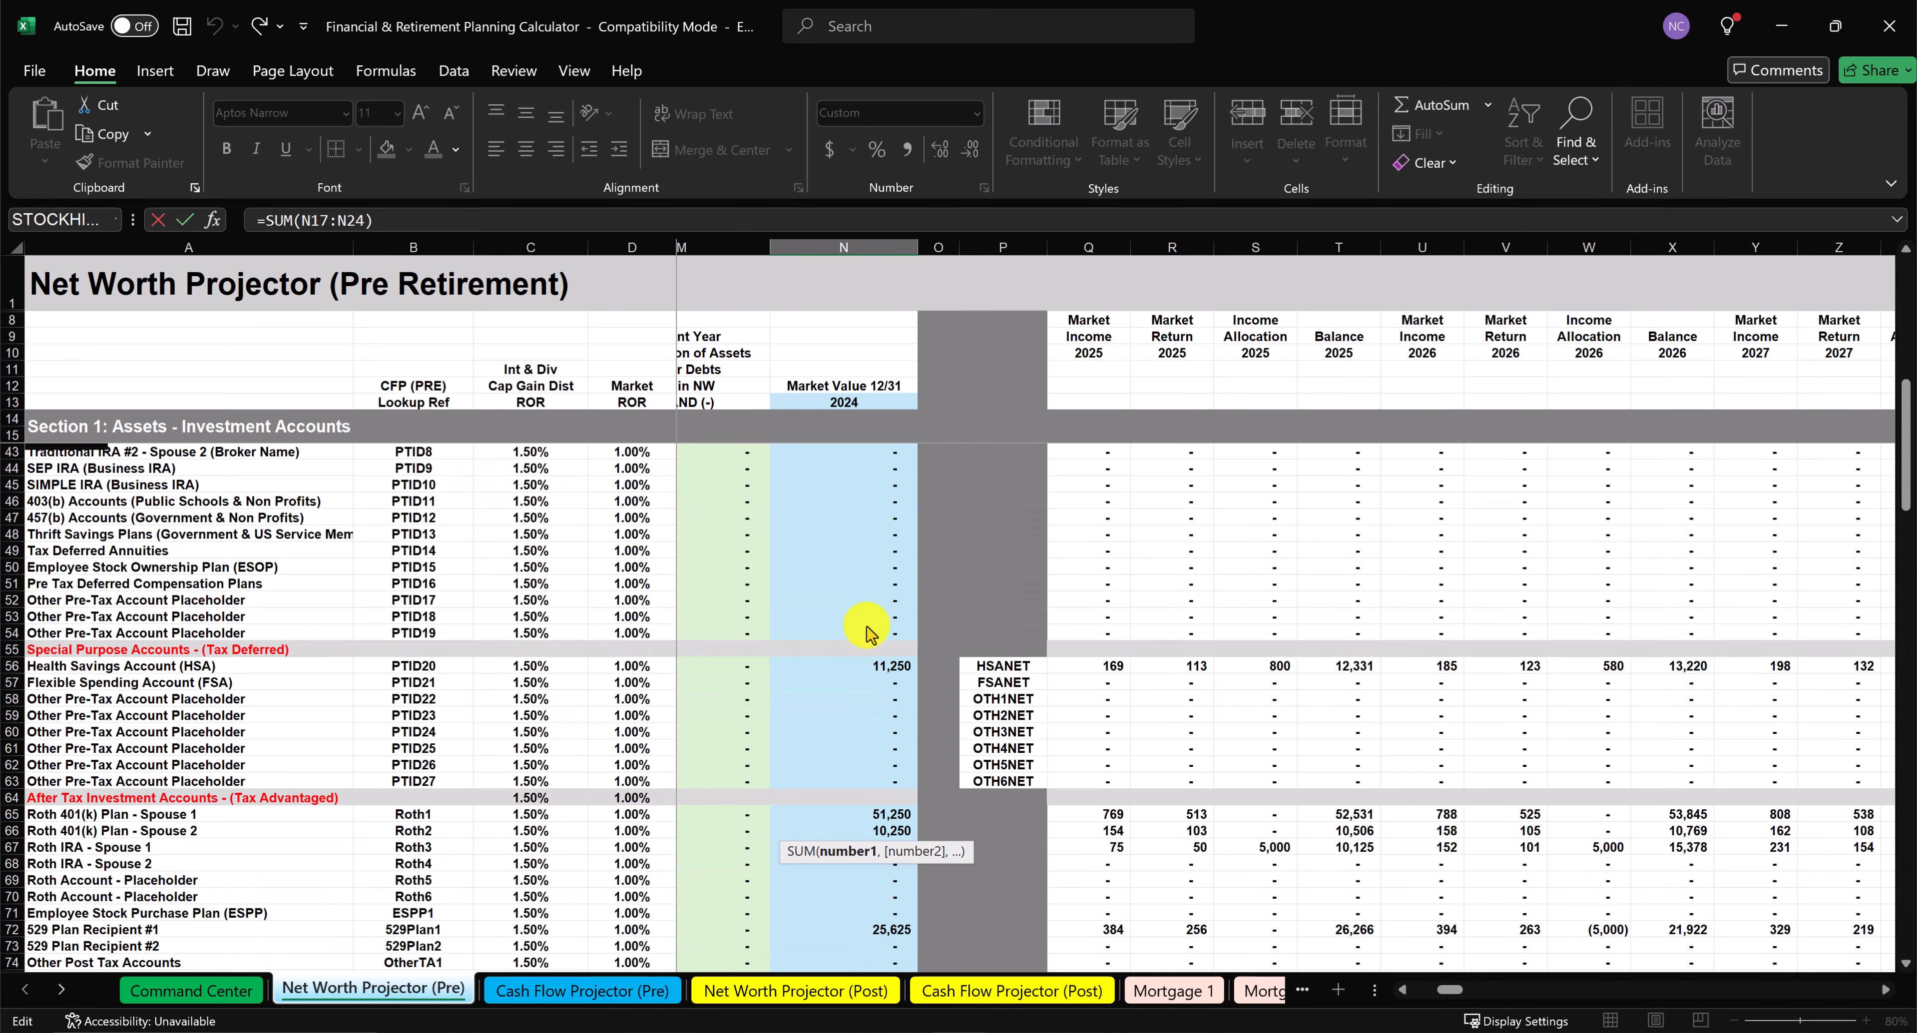
scroll(867, 629, up, 9)
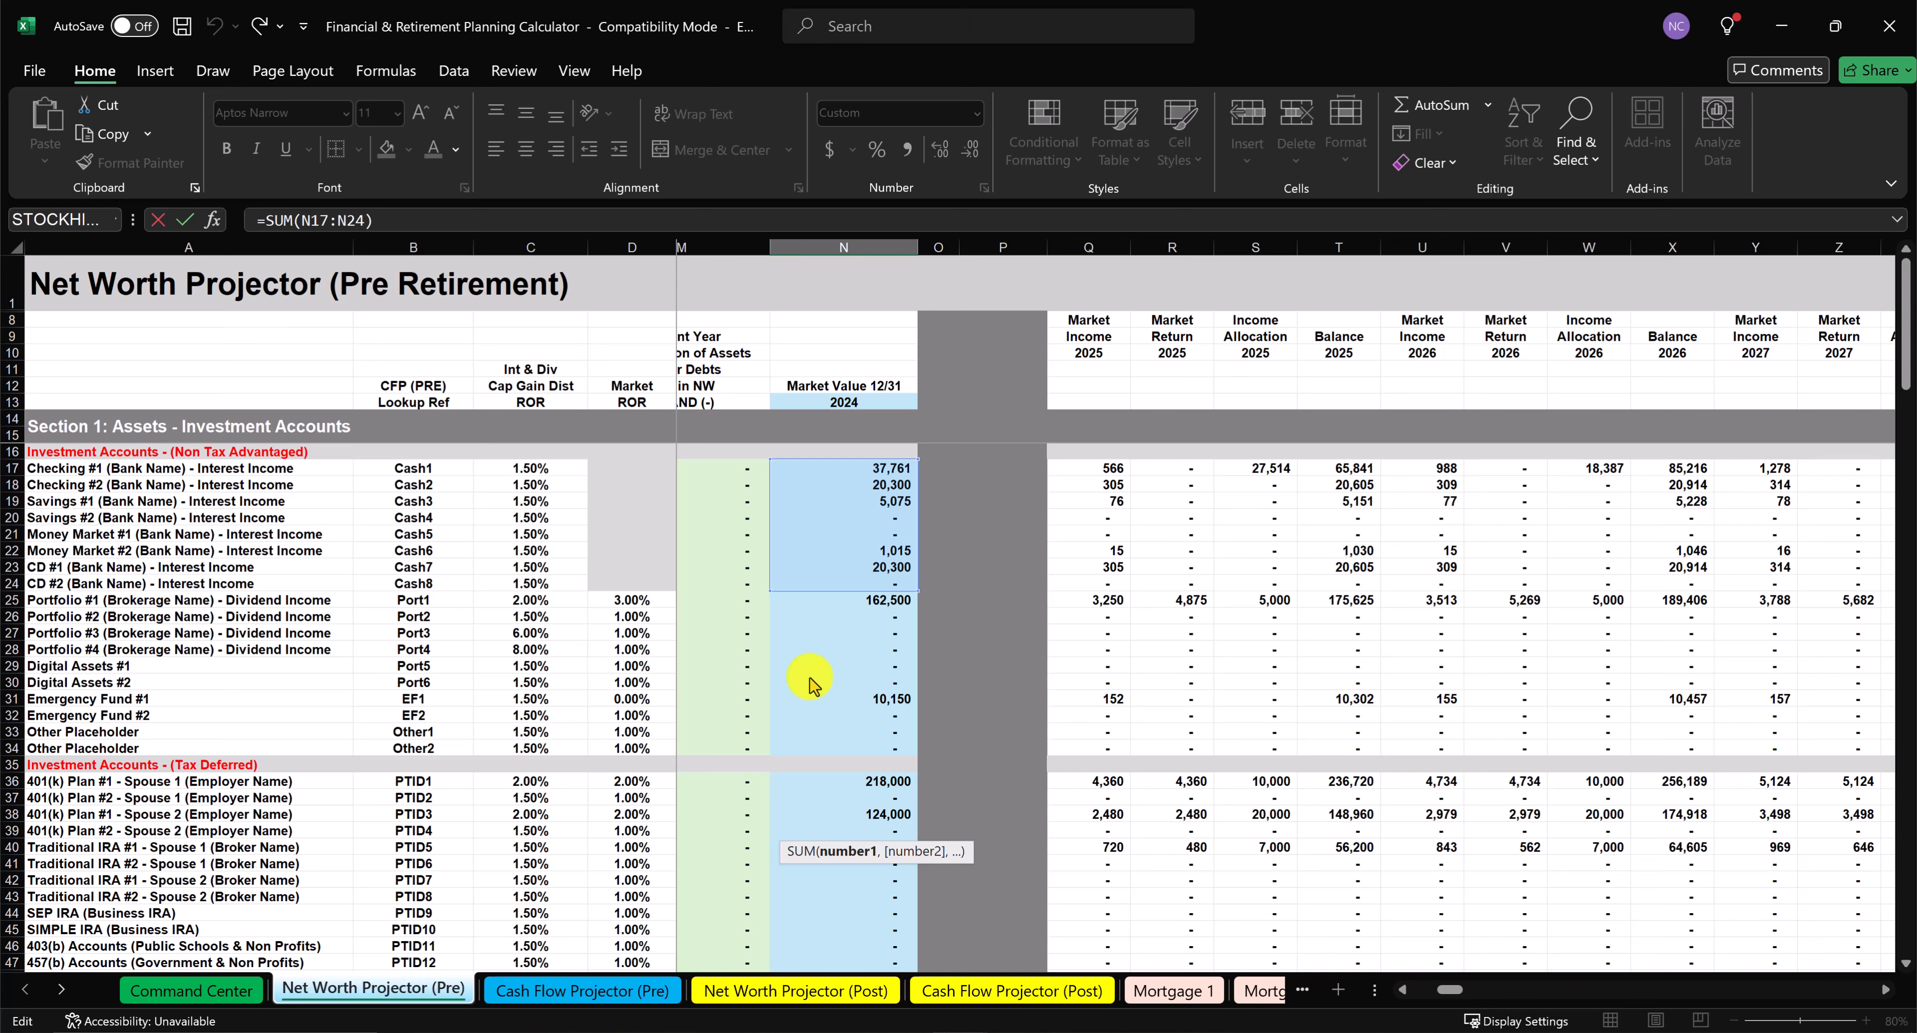
key(Return)
Inspect the 2024 summary formulas for Emergency Fund, 401(k) & IRA Accounts and their Tax Cost in N161, N163 and N164.
click(851, 594)
click(847, 609)
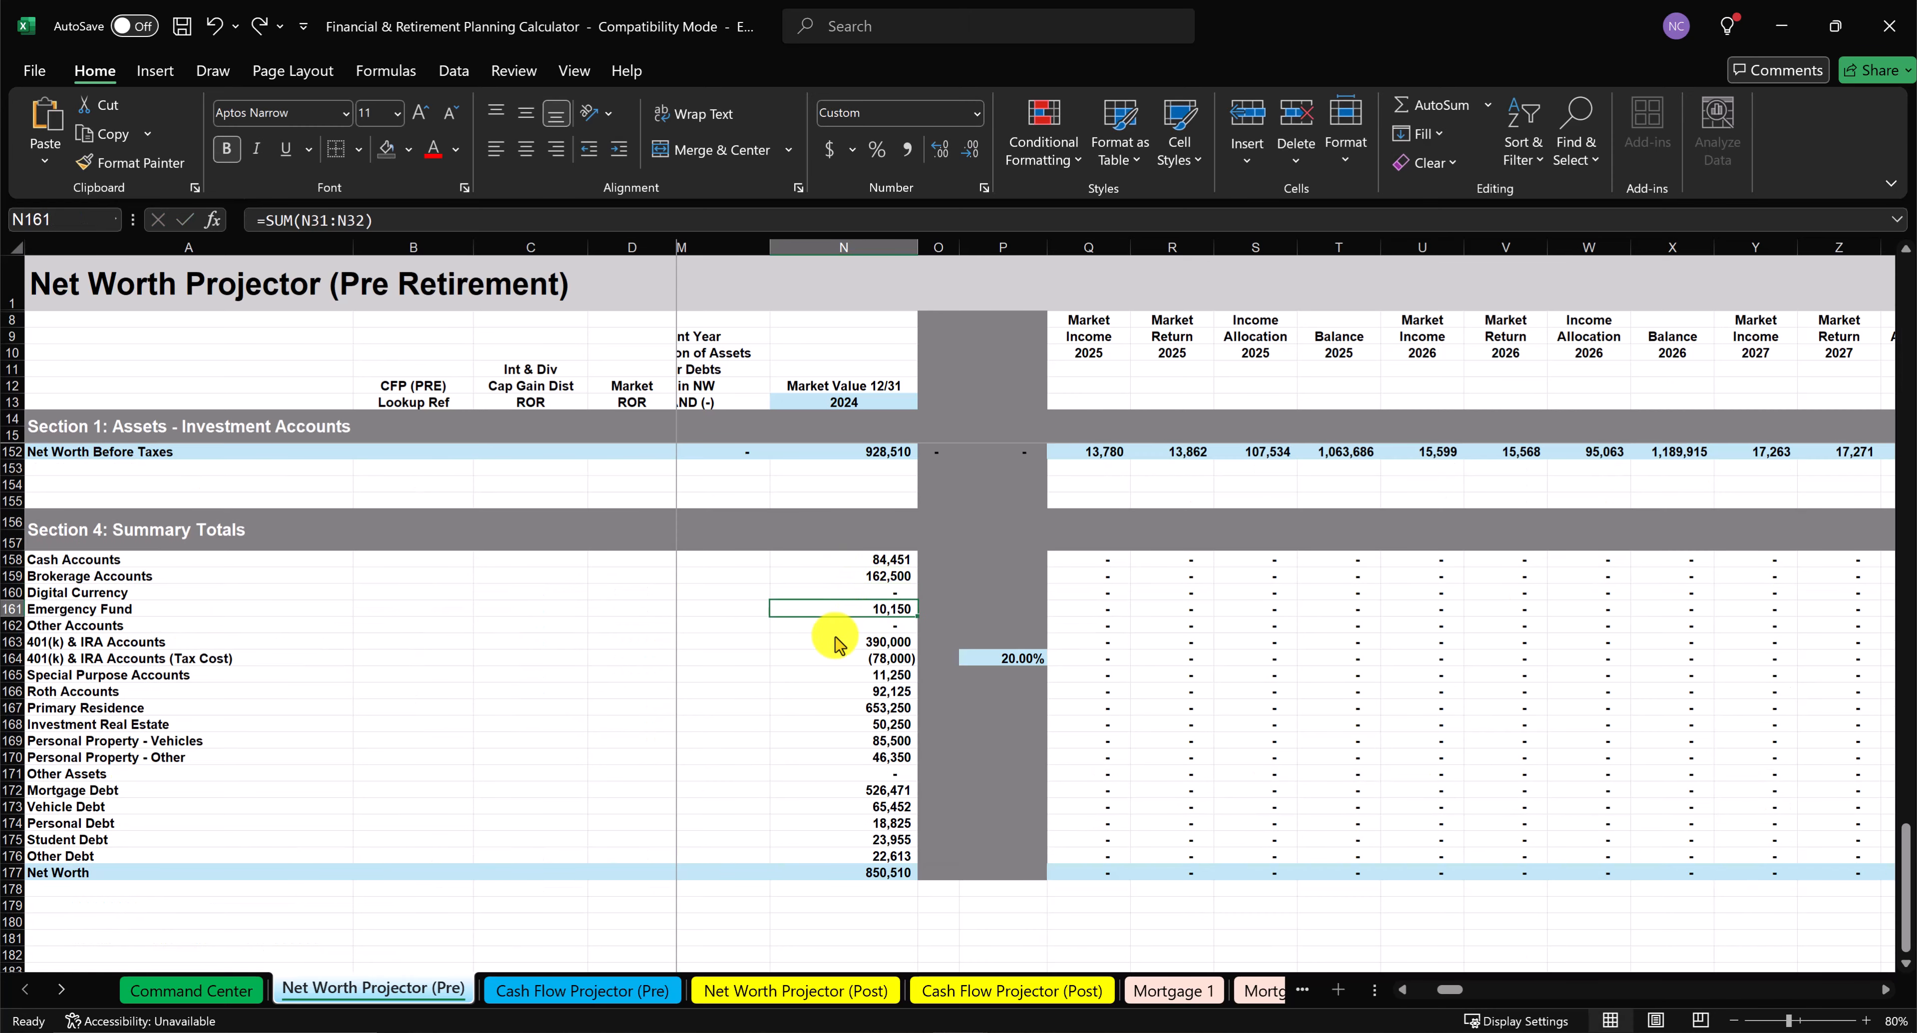
click(837, 641)
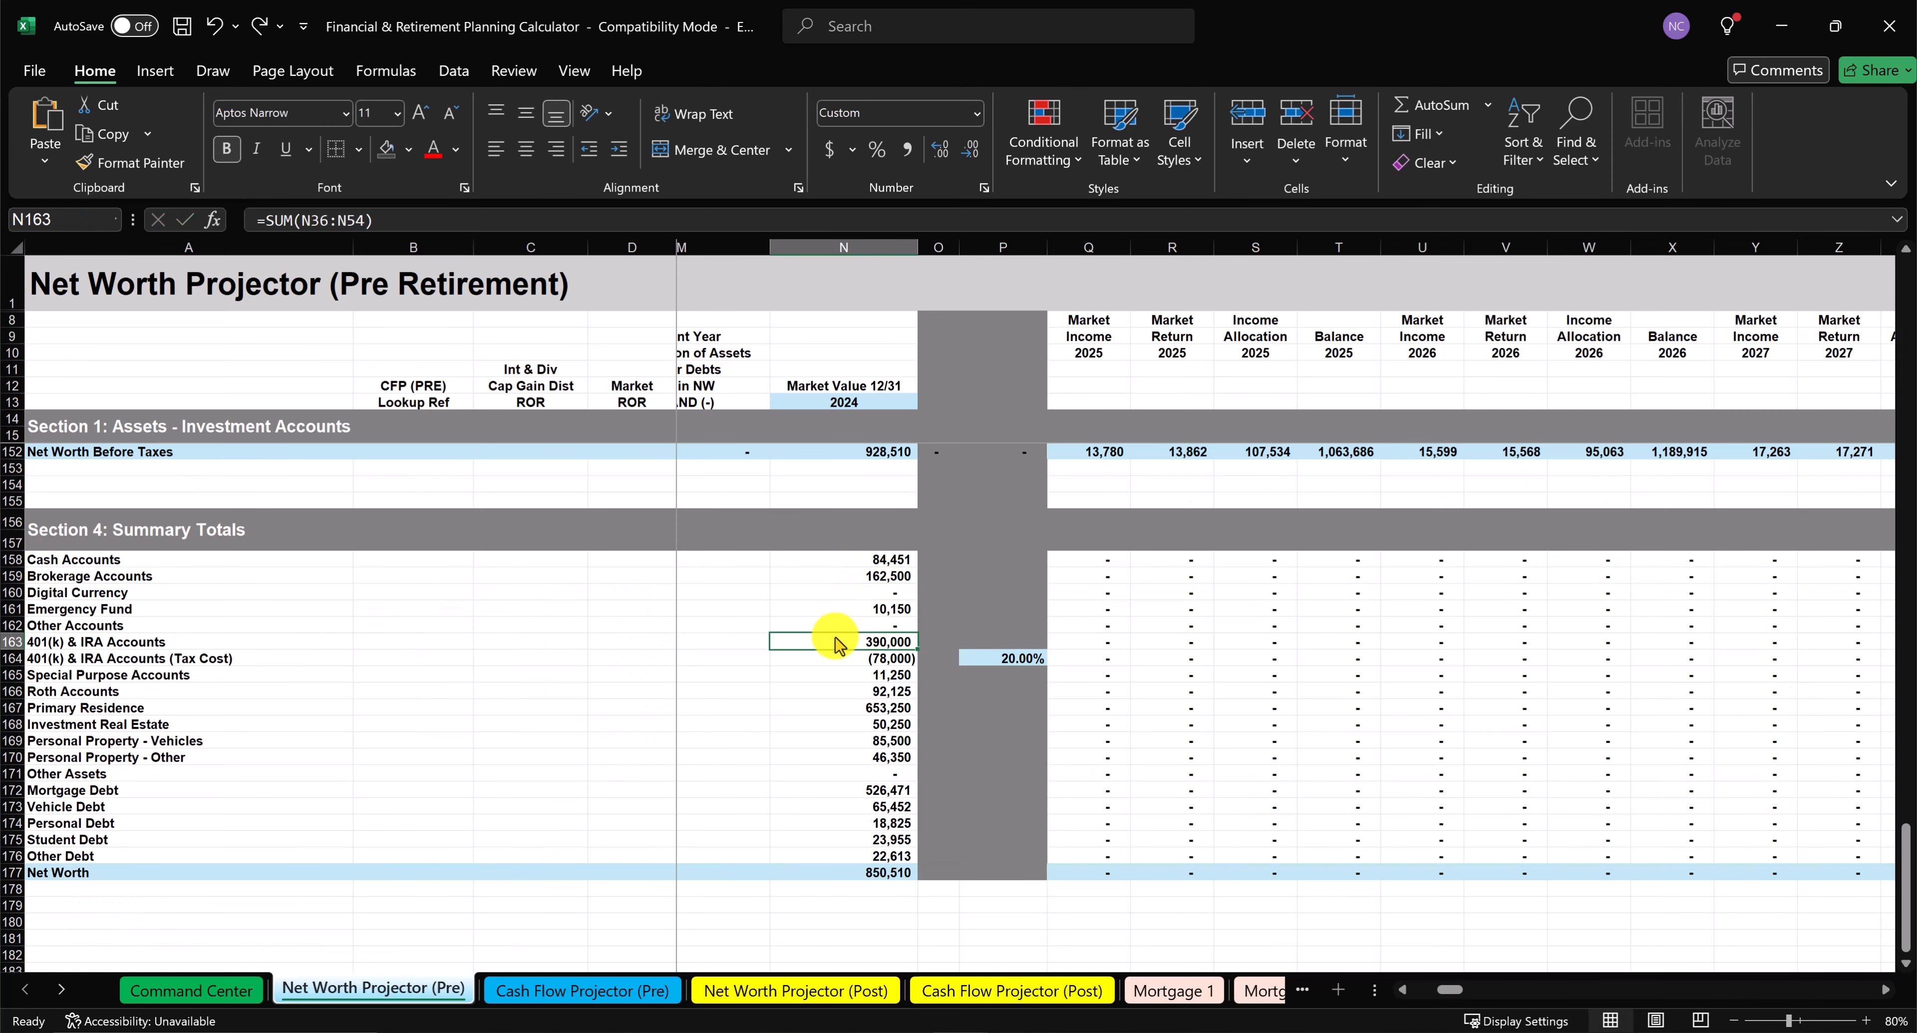
click(836, 664)
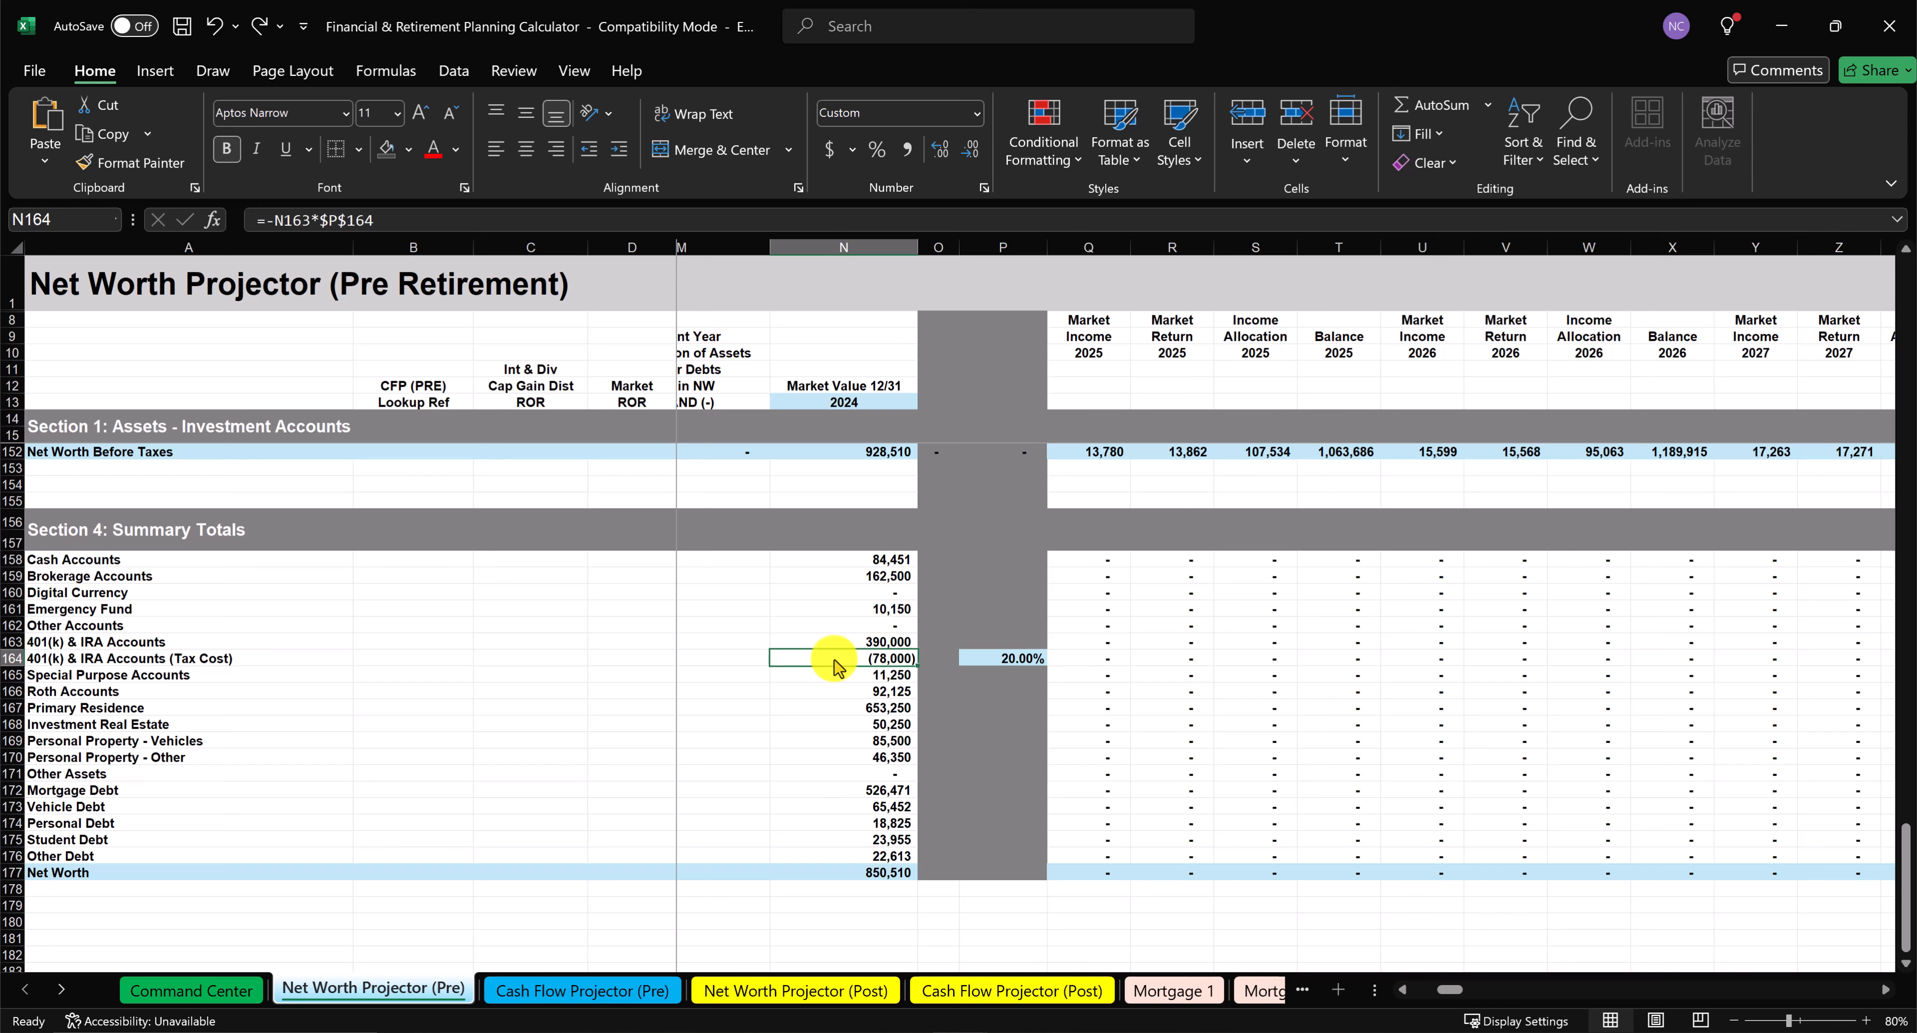
Compare the Section 4 summary lines in rows 158 to 176 with the current-year Net Worth Detail Analysis on Command Center.
drag(813, 560, 809, 858)
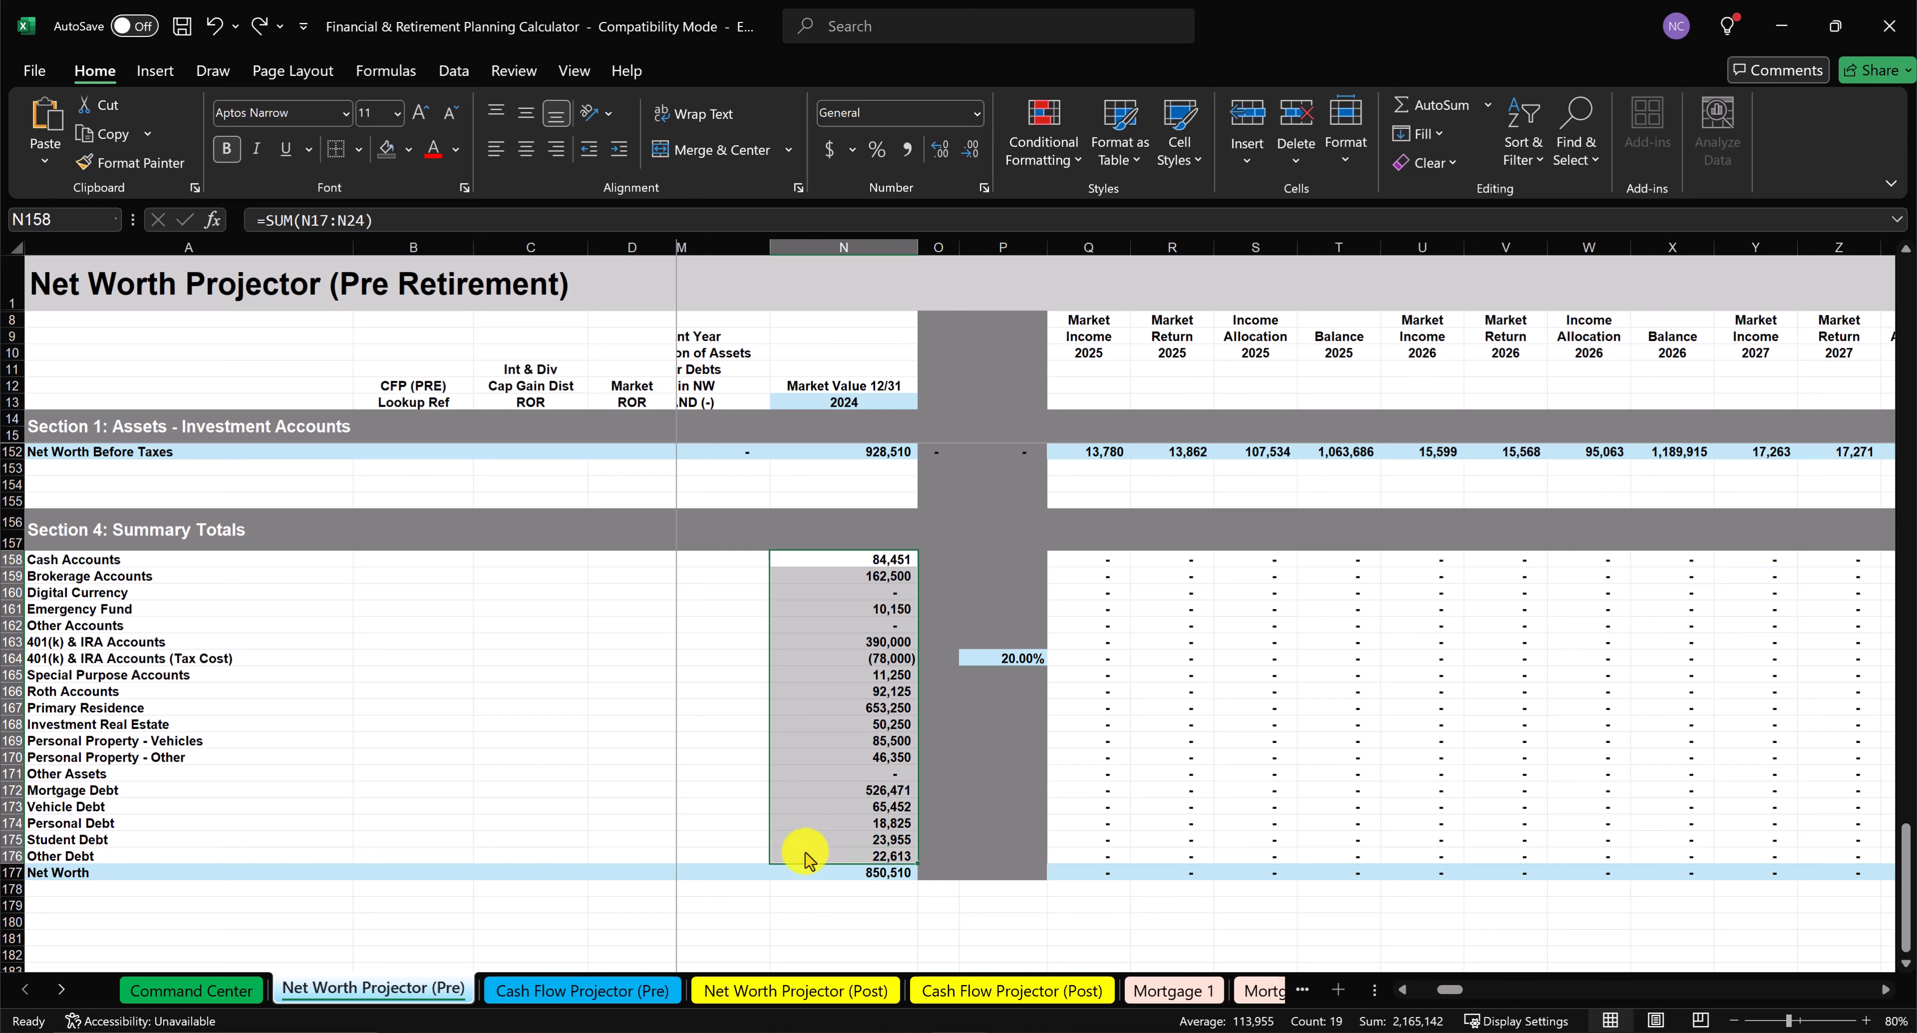
drag(193, 562, 172, 856)
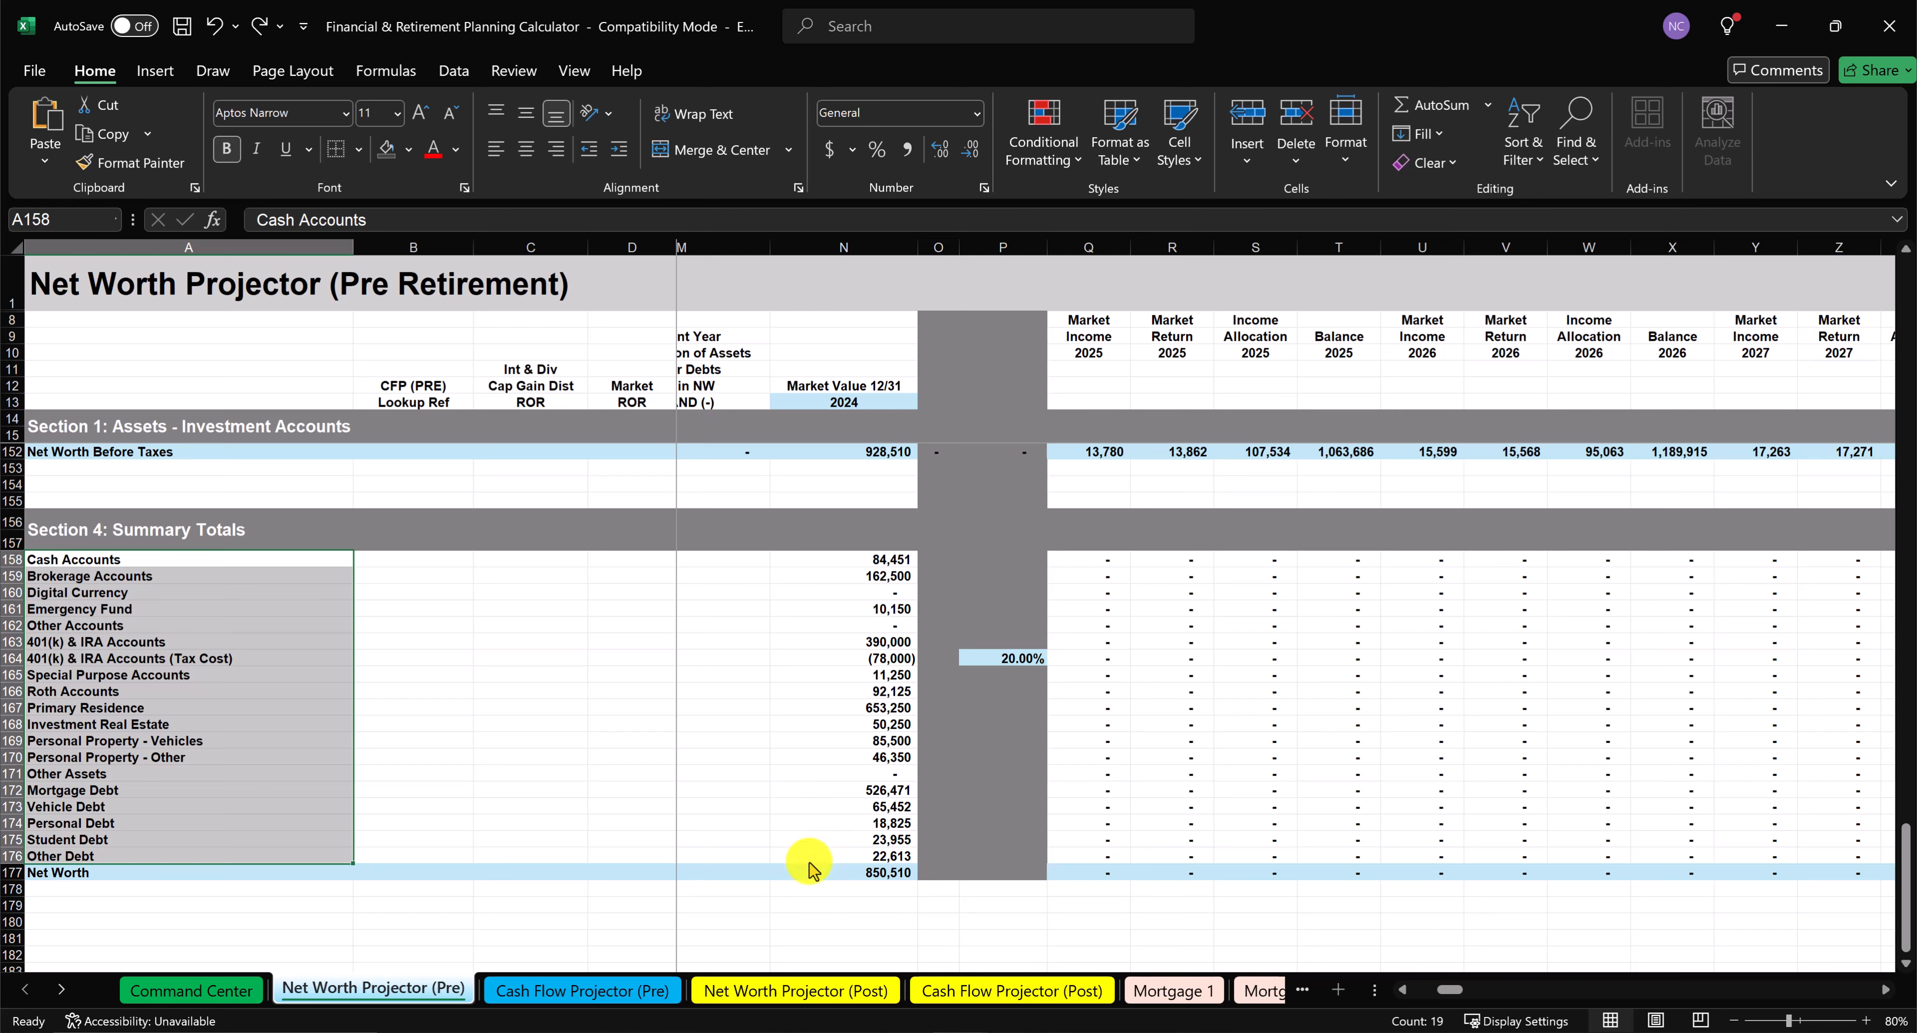
key(ctrl+Page_Up)
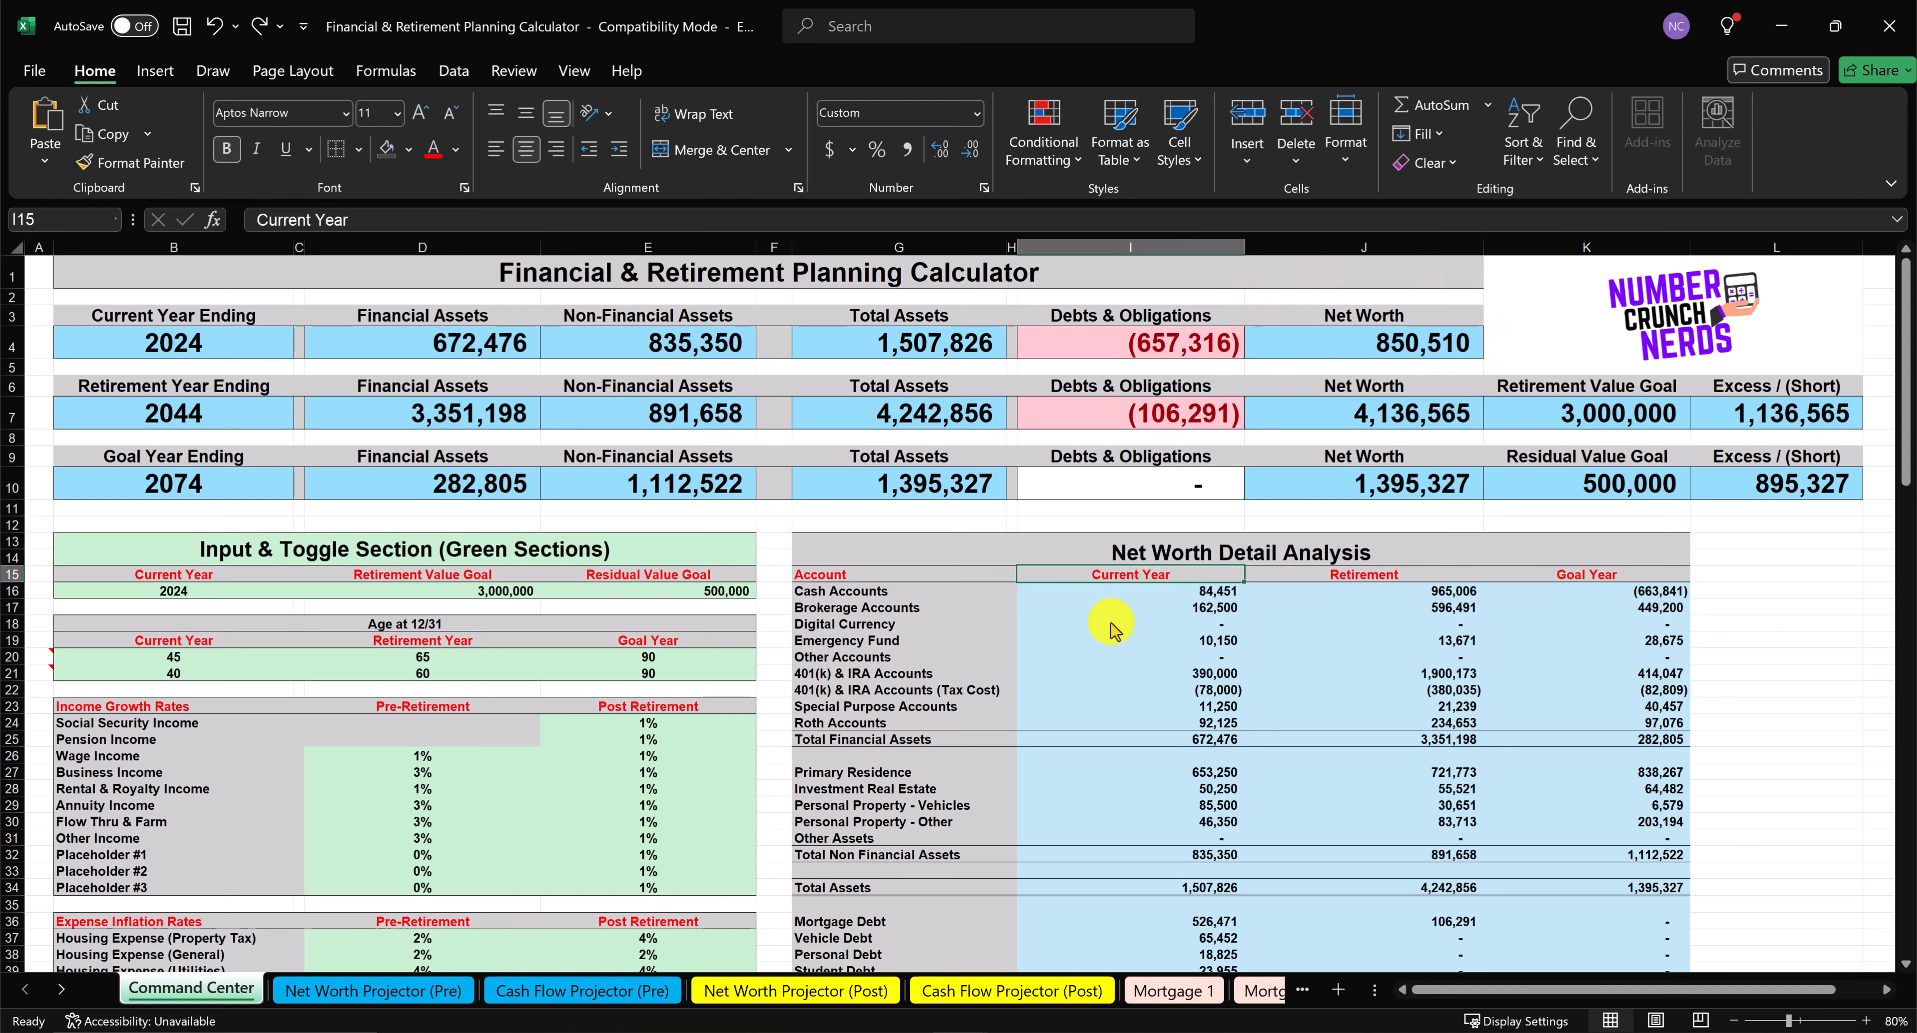
scroll(1110, 629, down, 2)
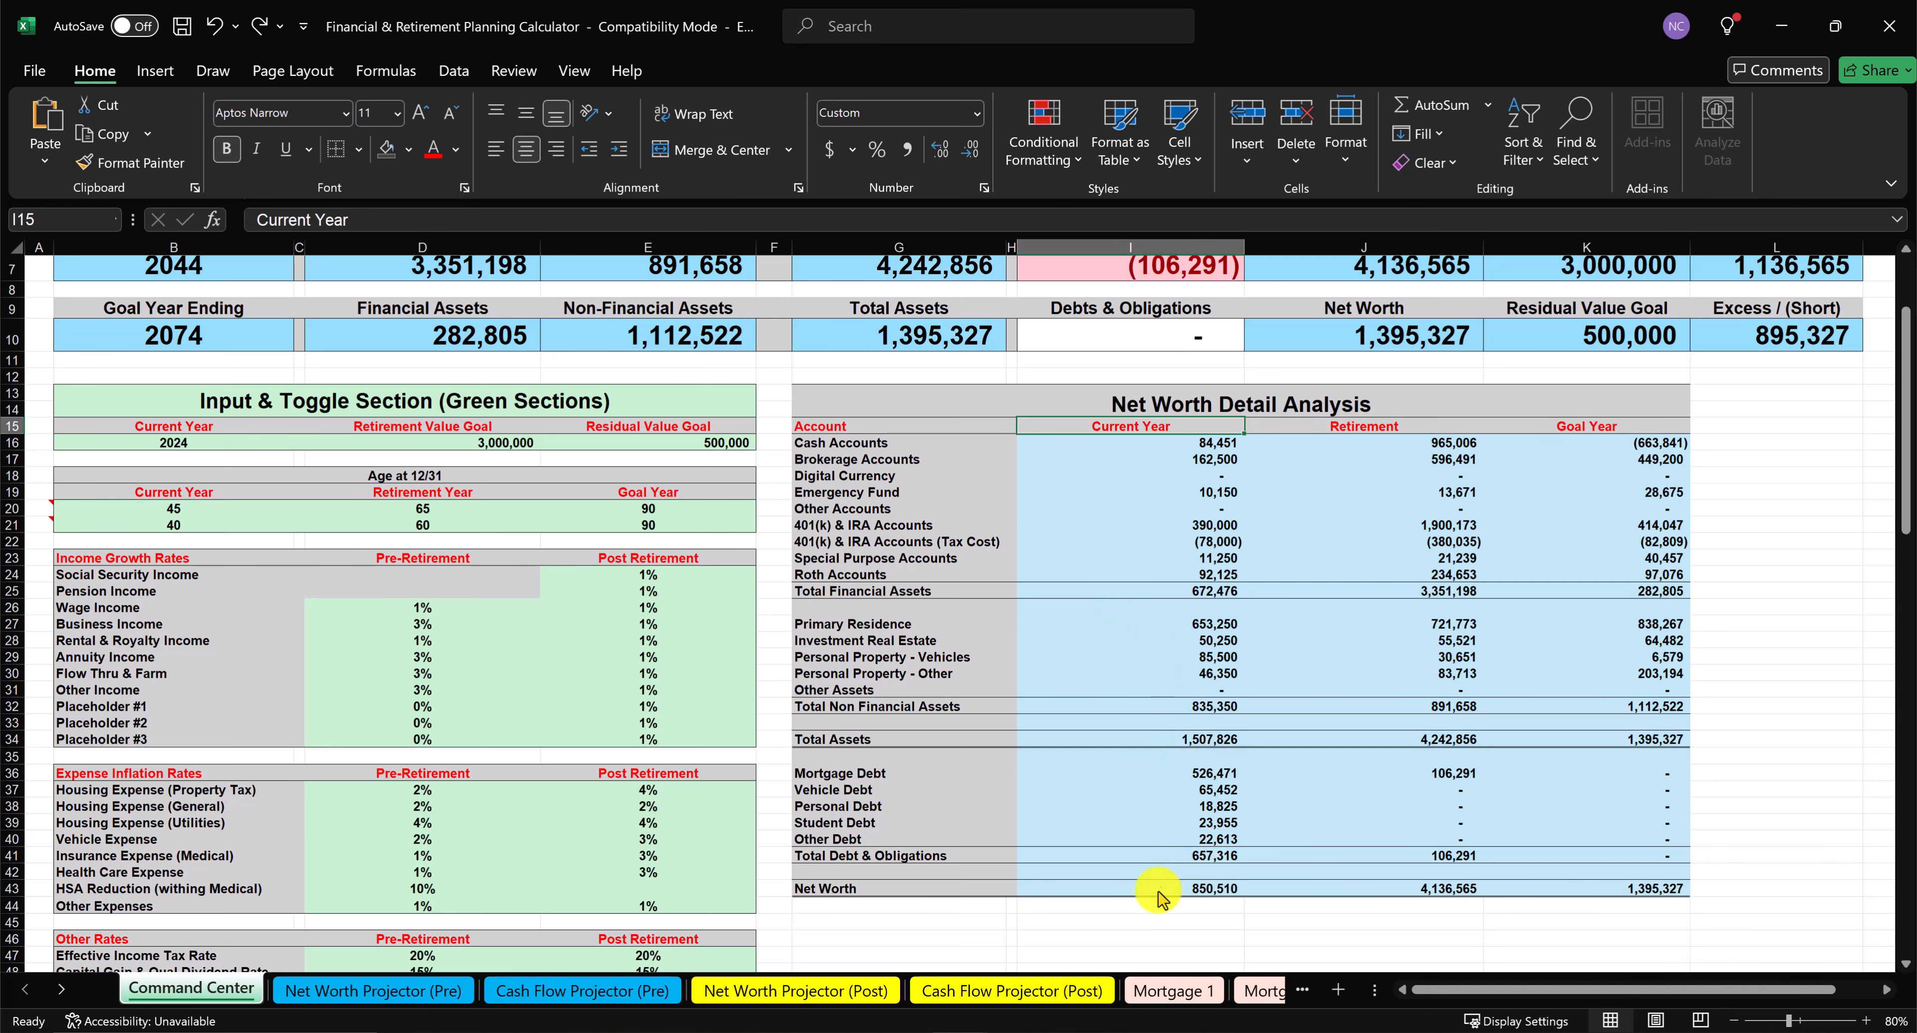
Examine the 2044 retirement-year summary balances in column CR of Section 4 on Net Worth Projector (Pre).
key(ctrl+Page_Down)
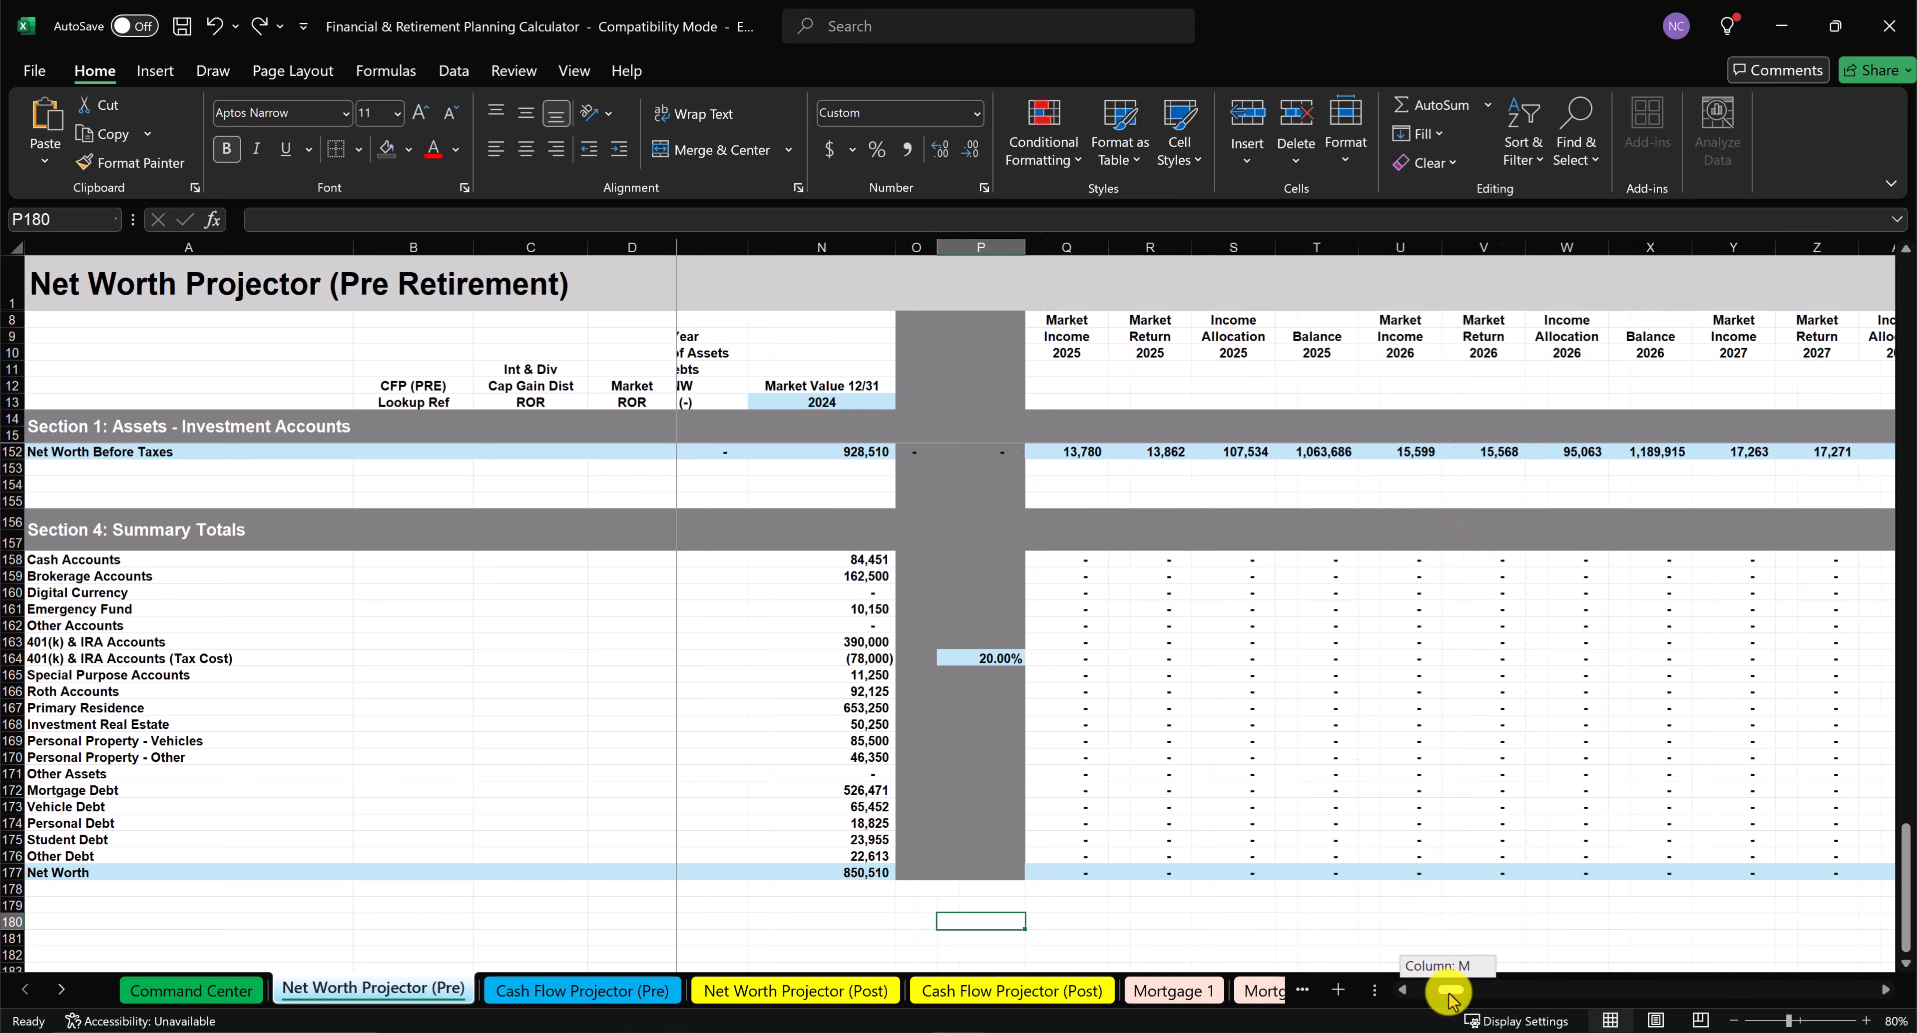
drag(1449, 990, 1505, 999)
drag(1503, 995, 1509, 994)
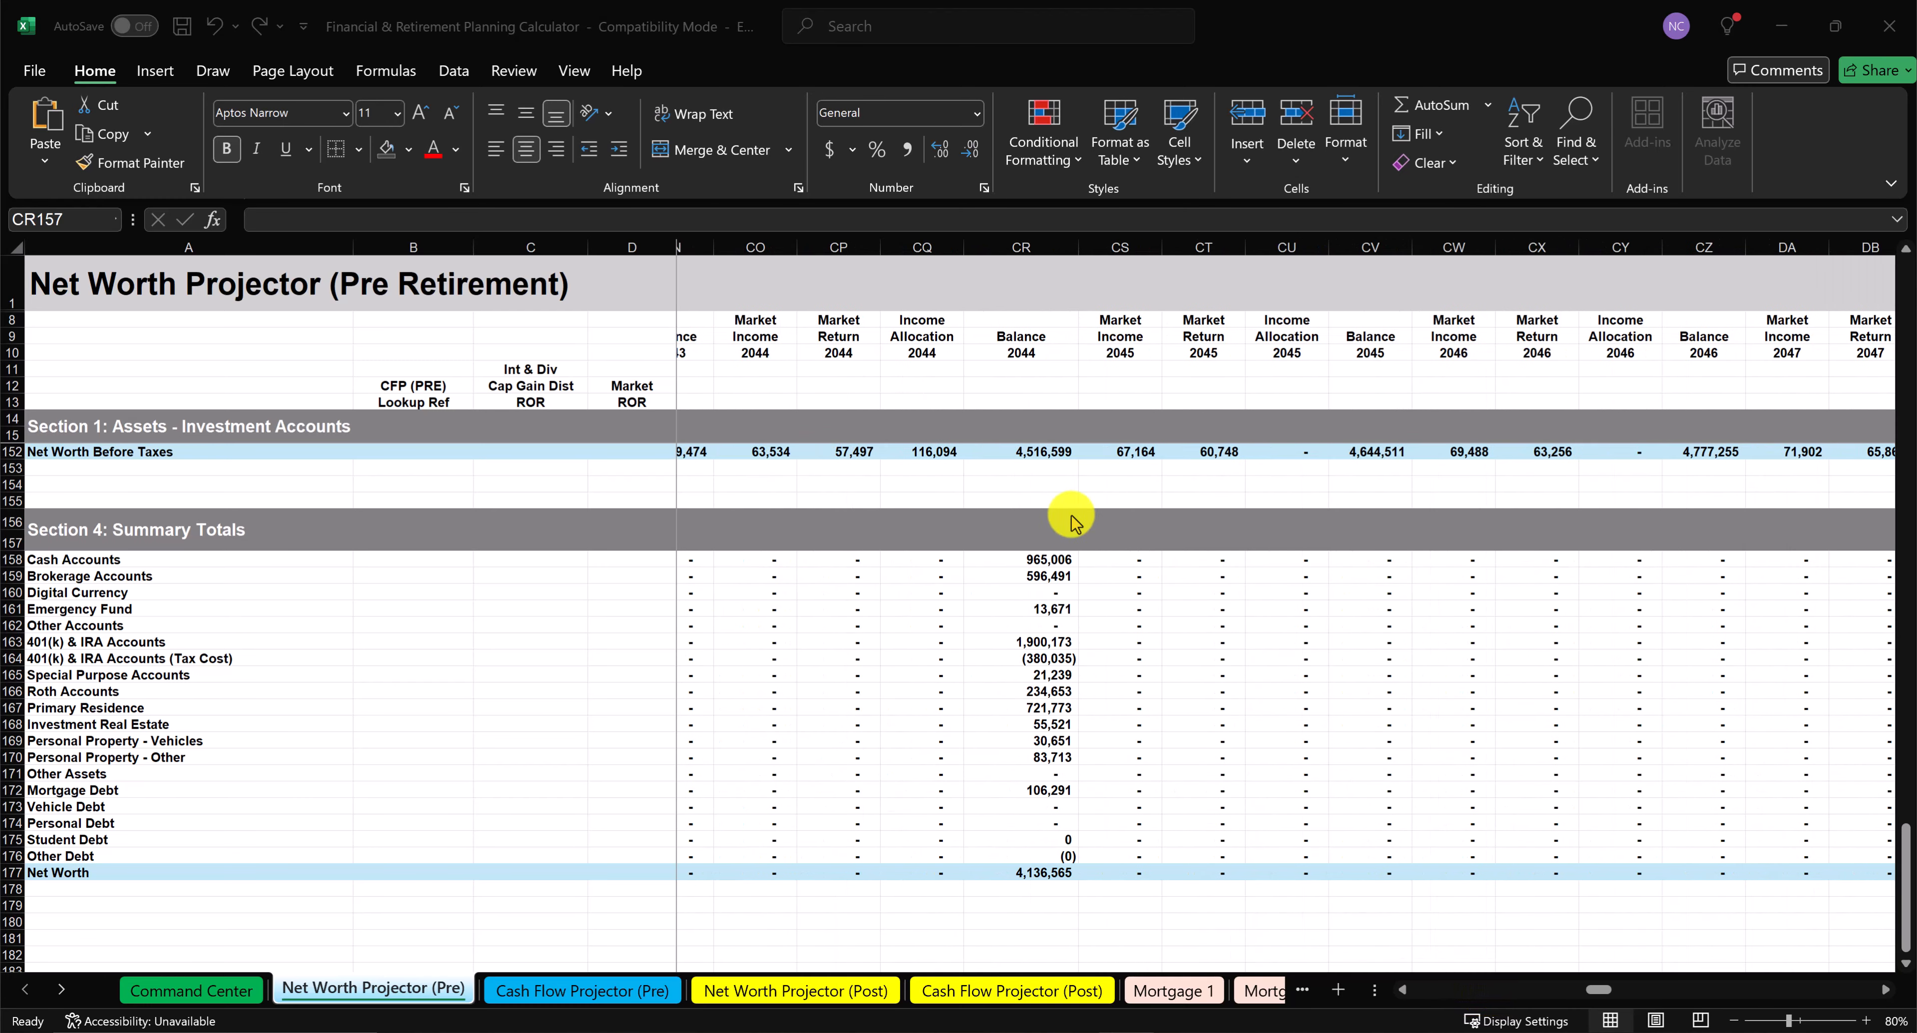
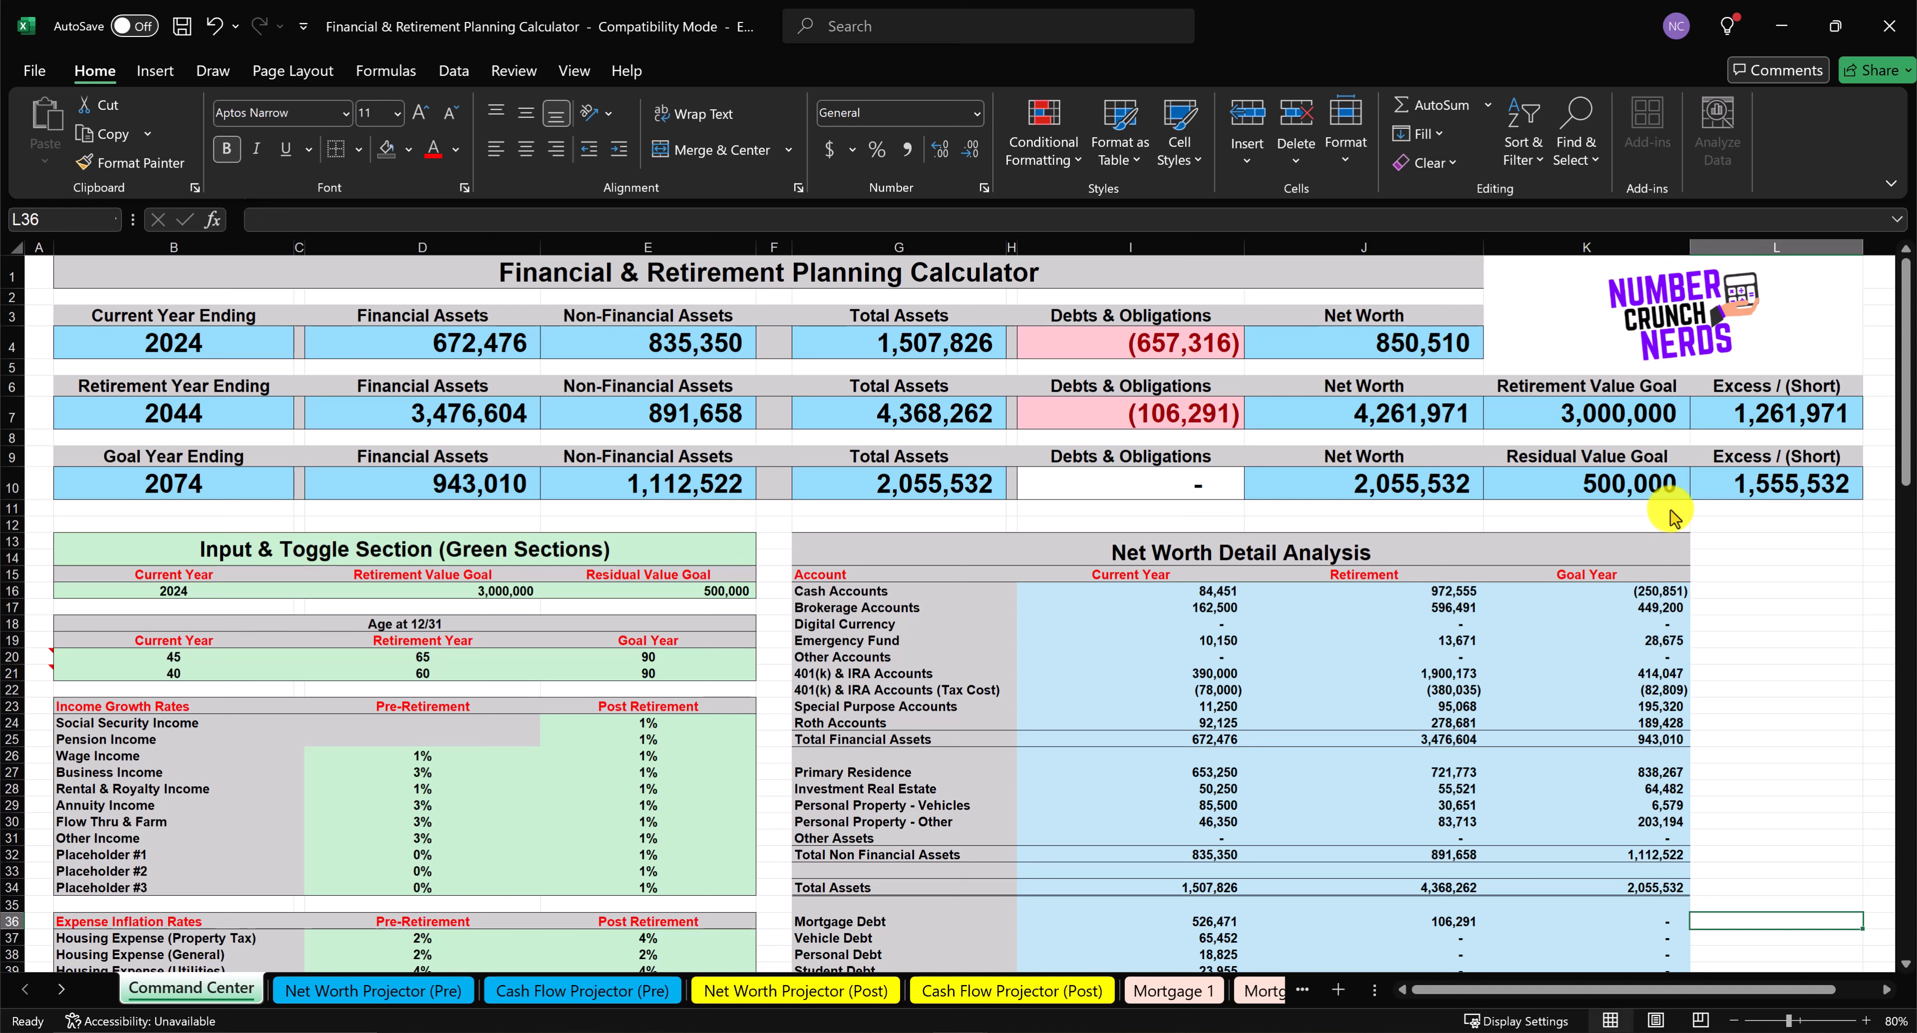
Set the first spouse's retirement-year age to 63 in D20 on Command Center.
click(494, 662)
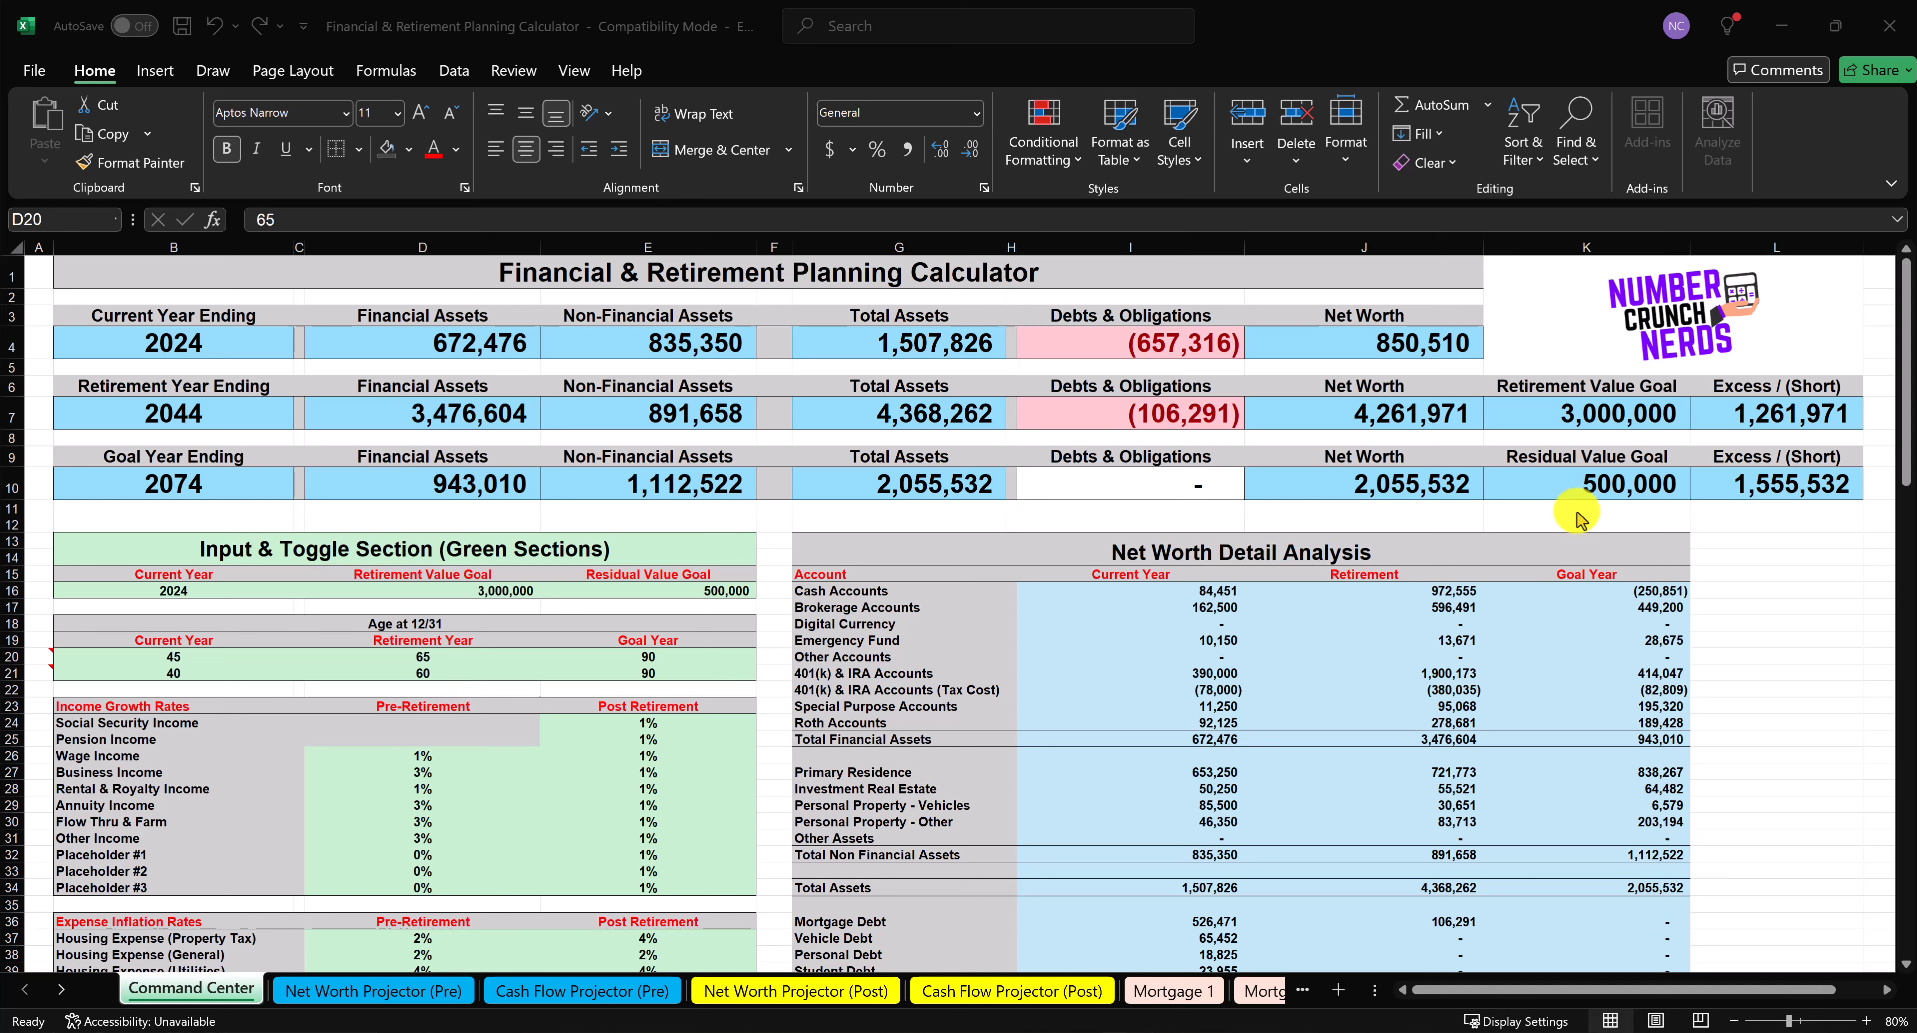
click(450, 666)
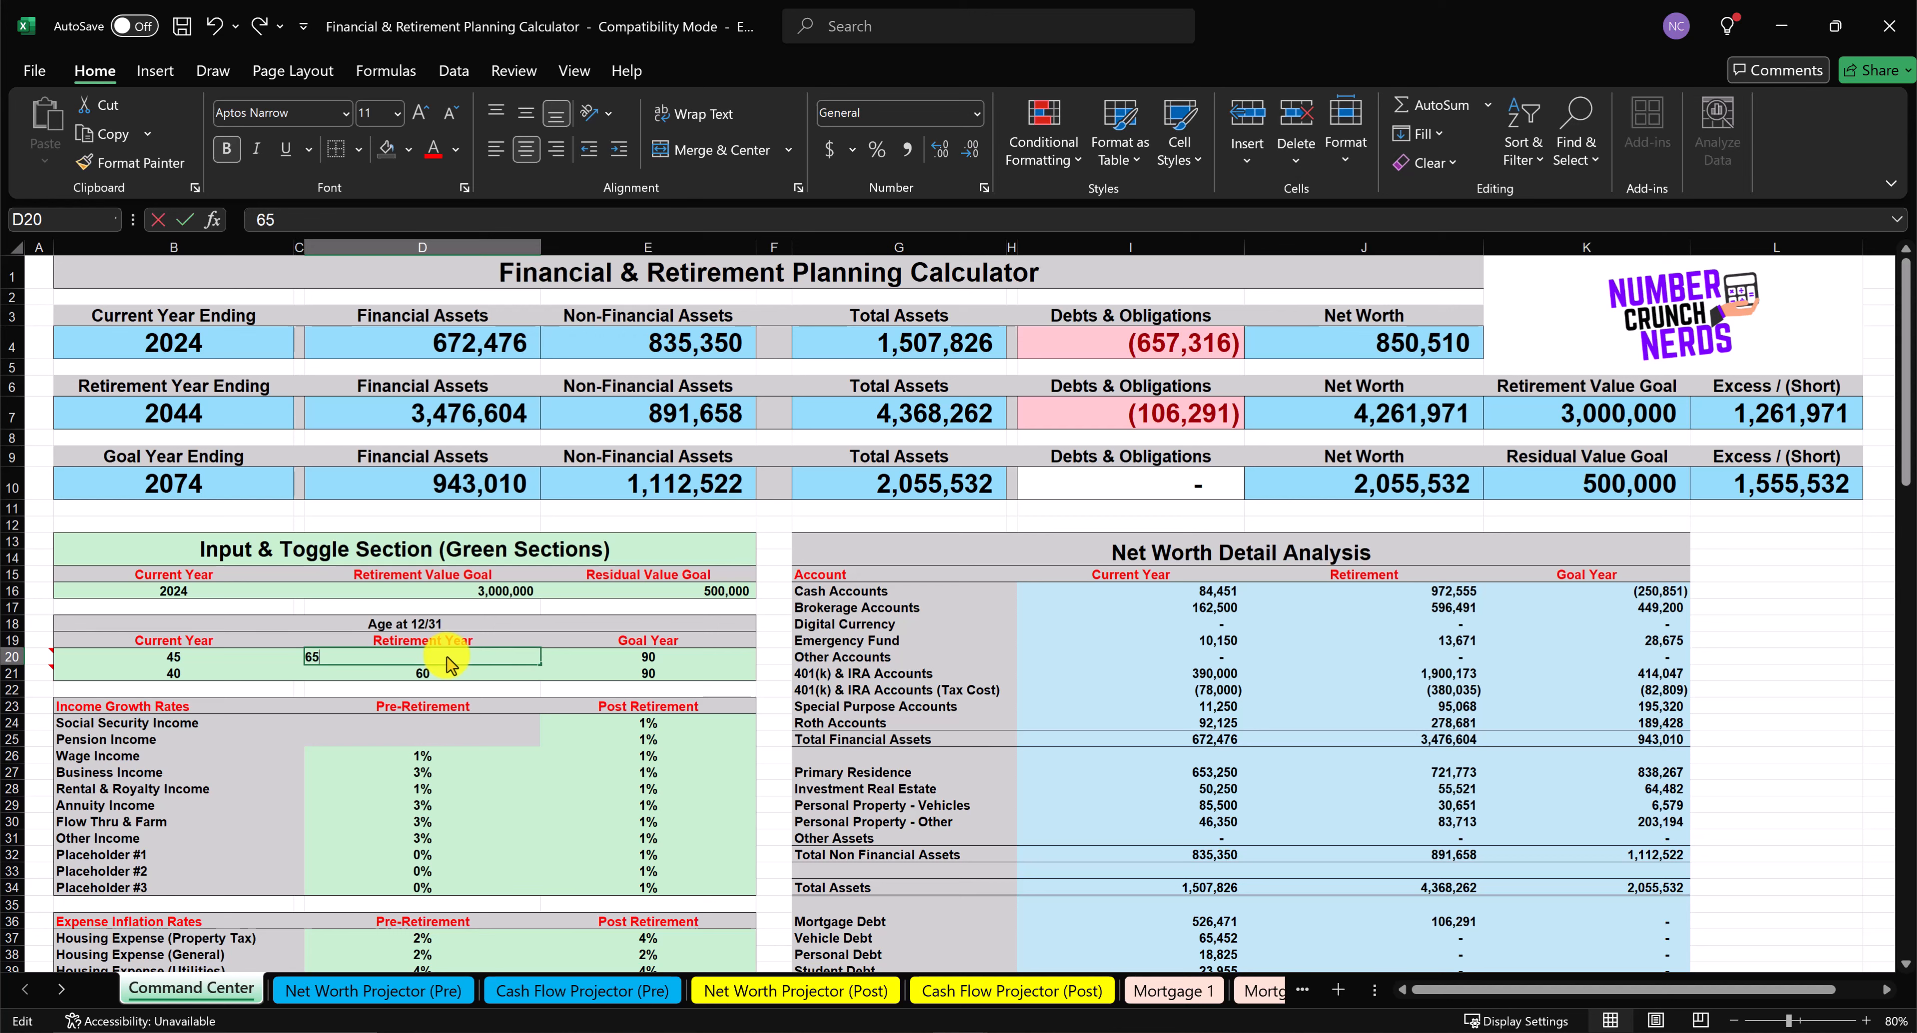
double_click(450, 664)
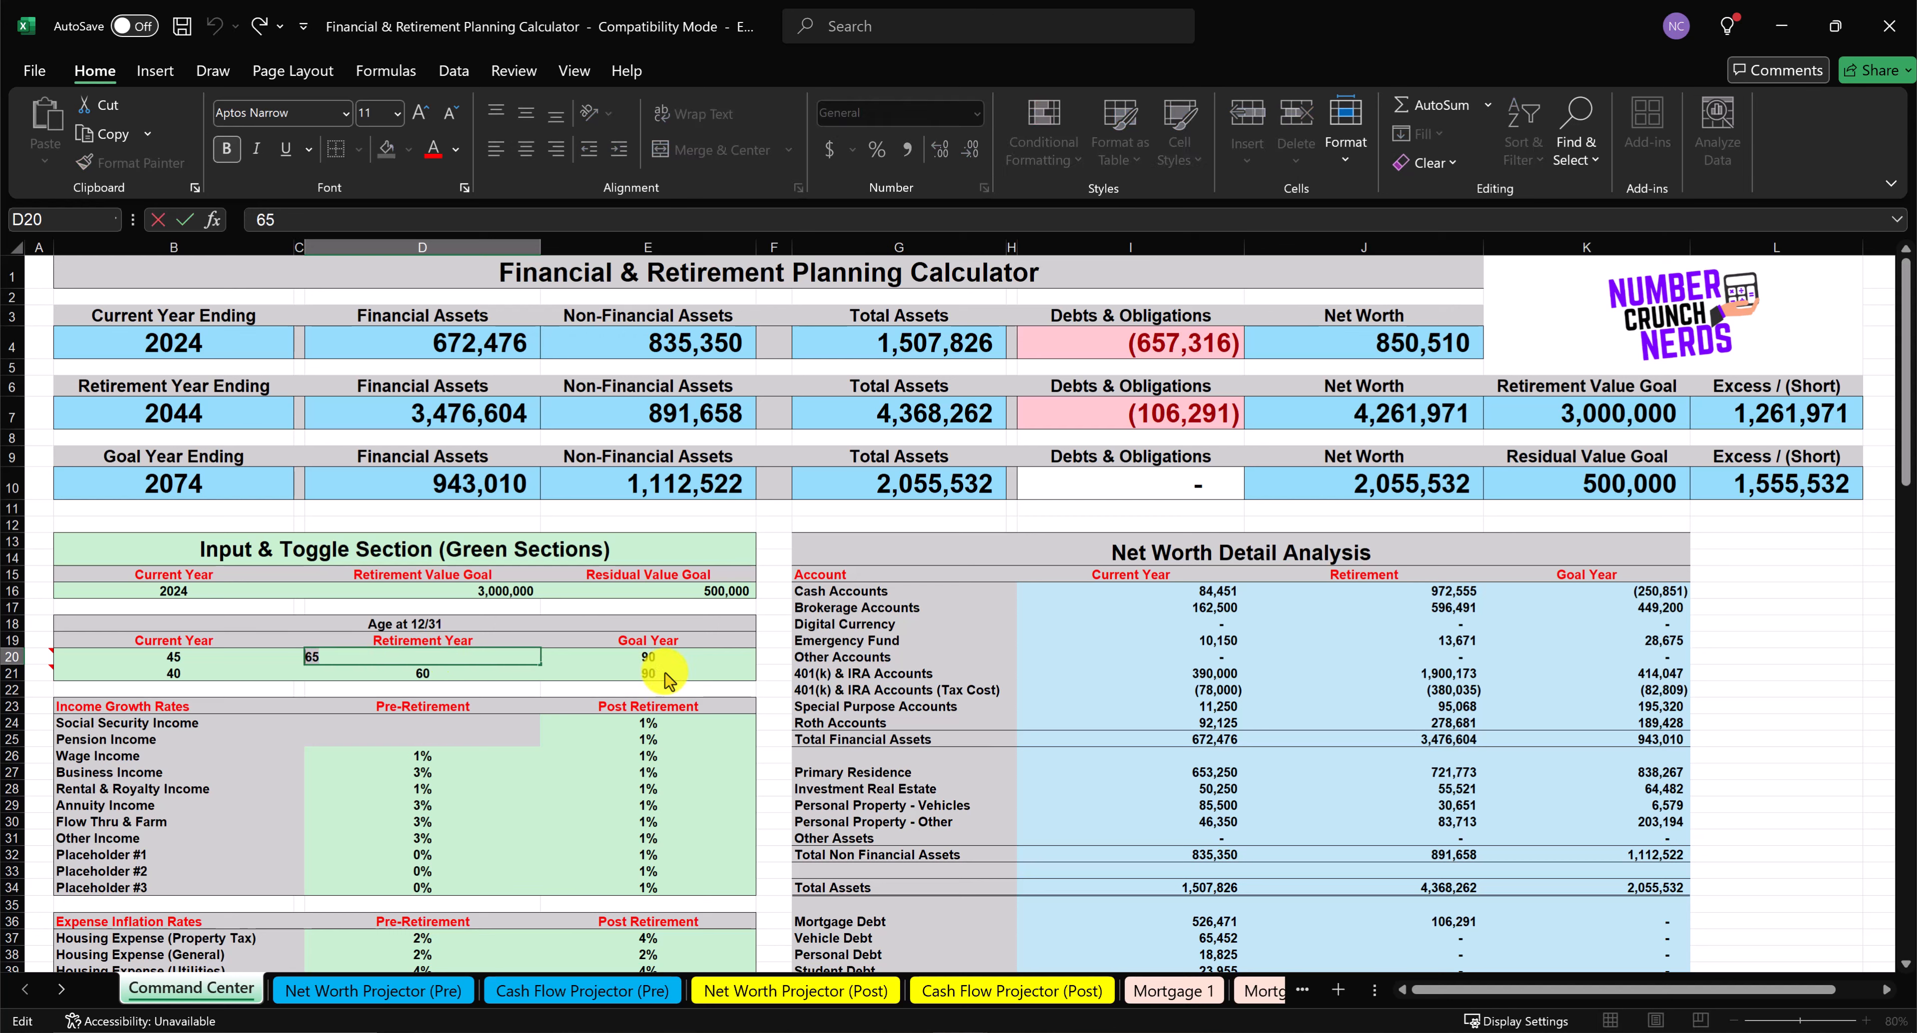
text(3)
key(Return)
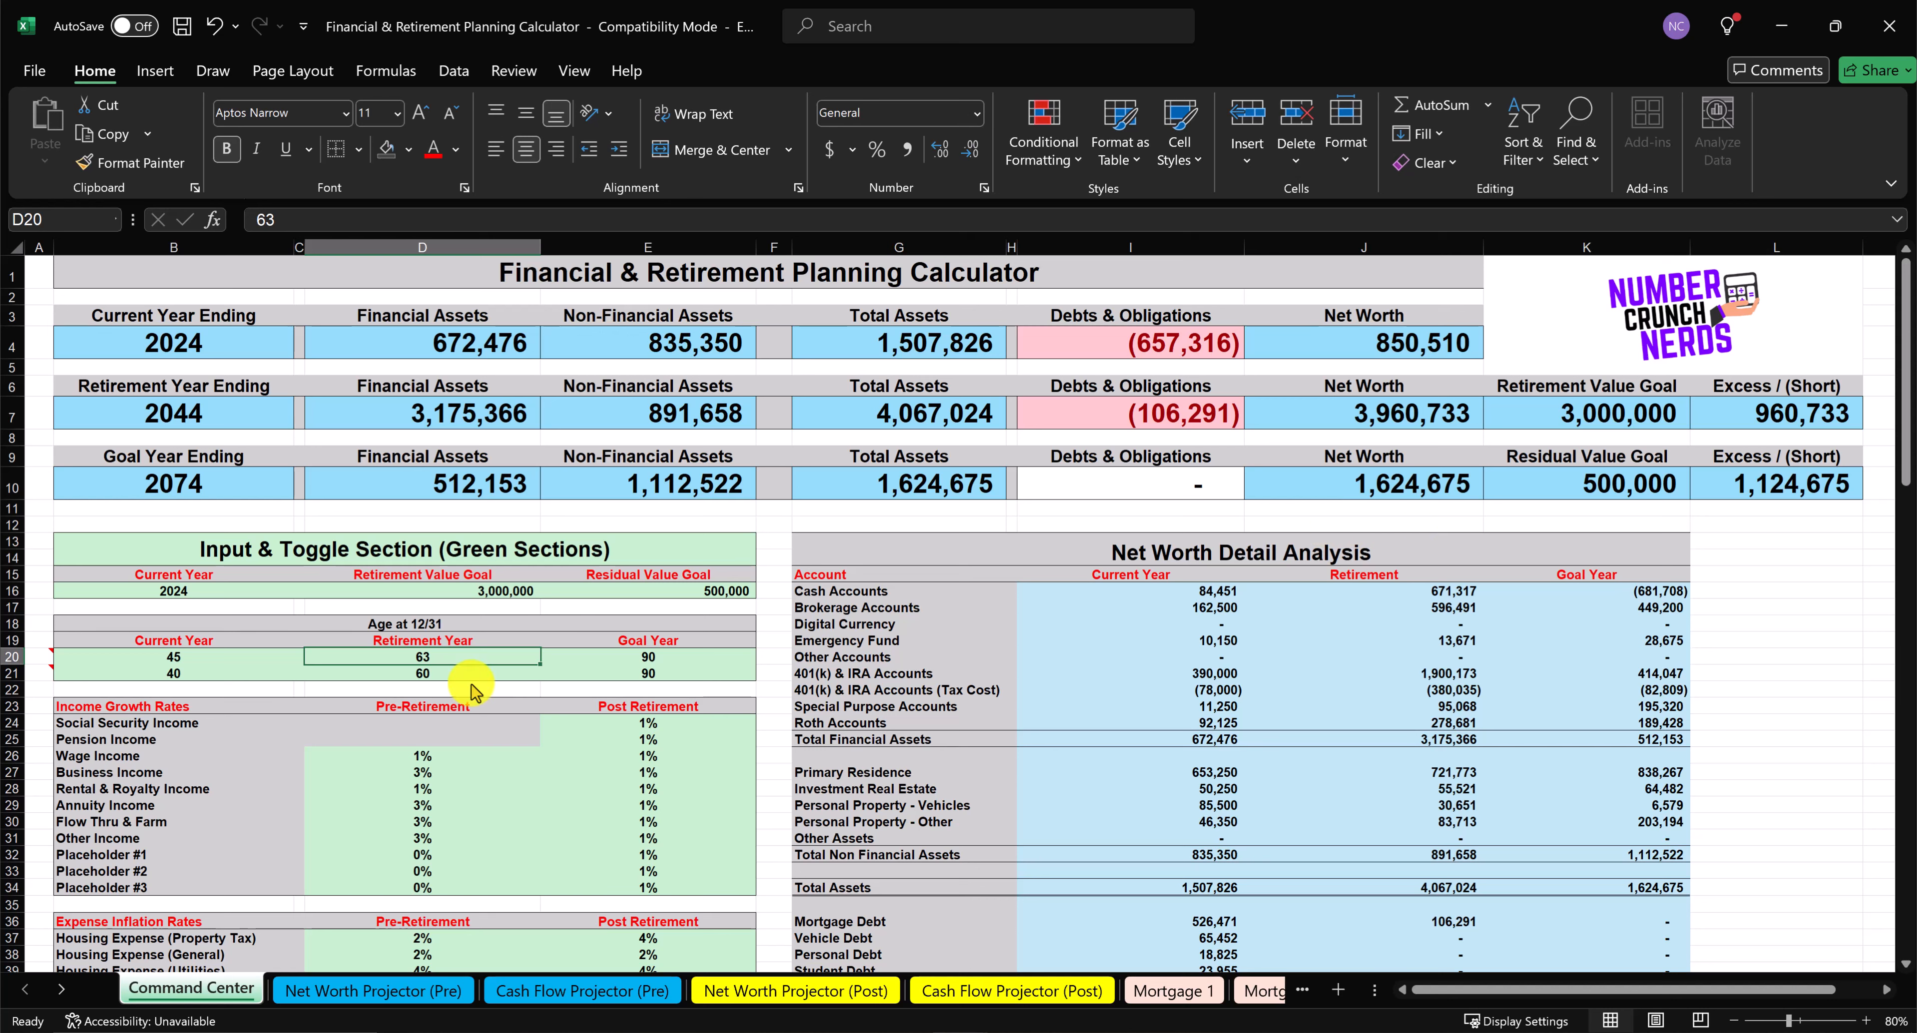
Set the second spouse's retirement-year age to 58 in D21.
click(445, 674)
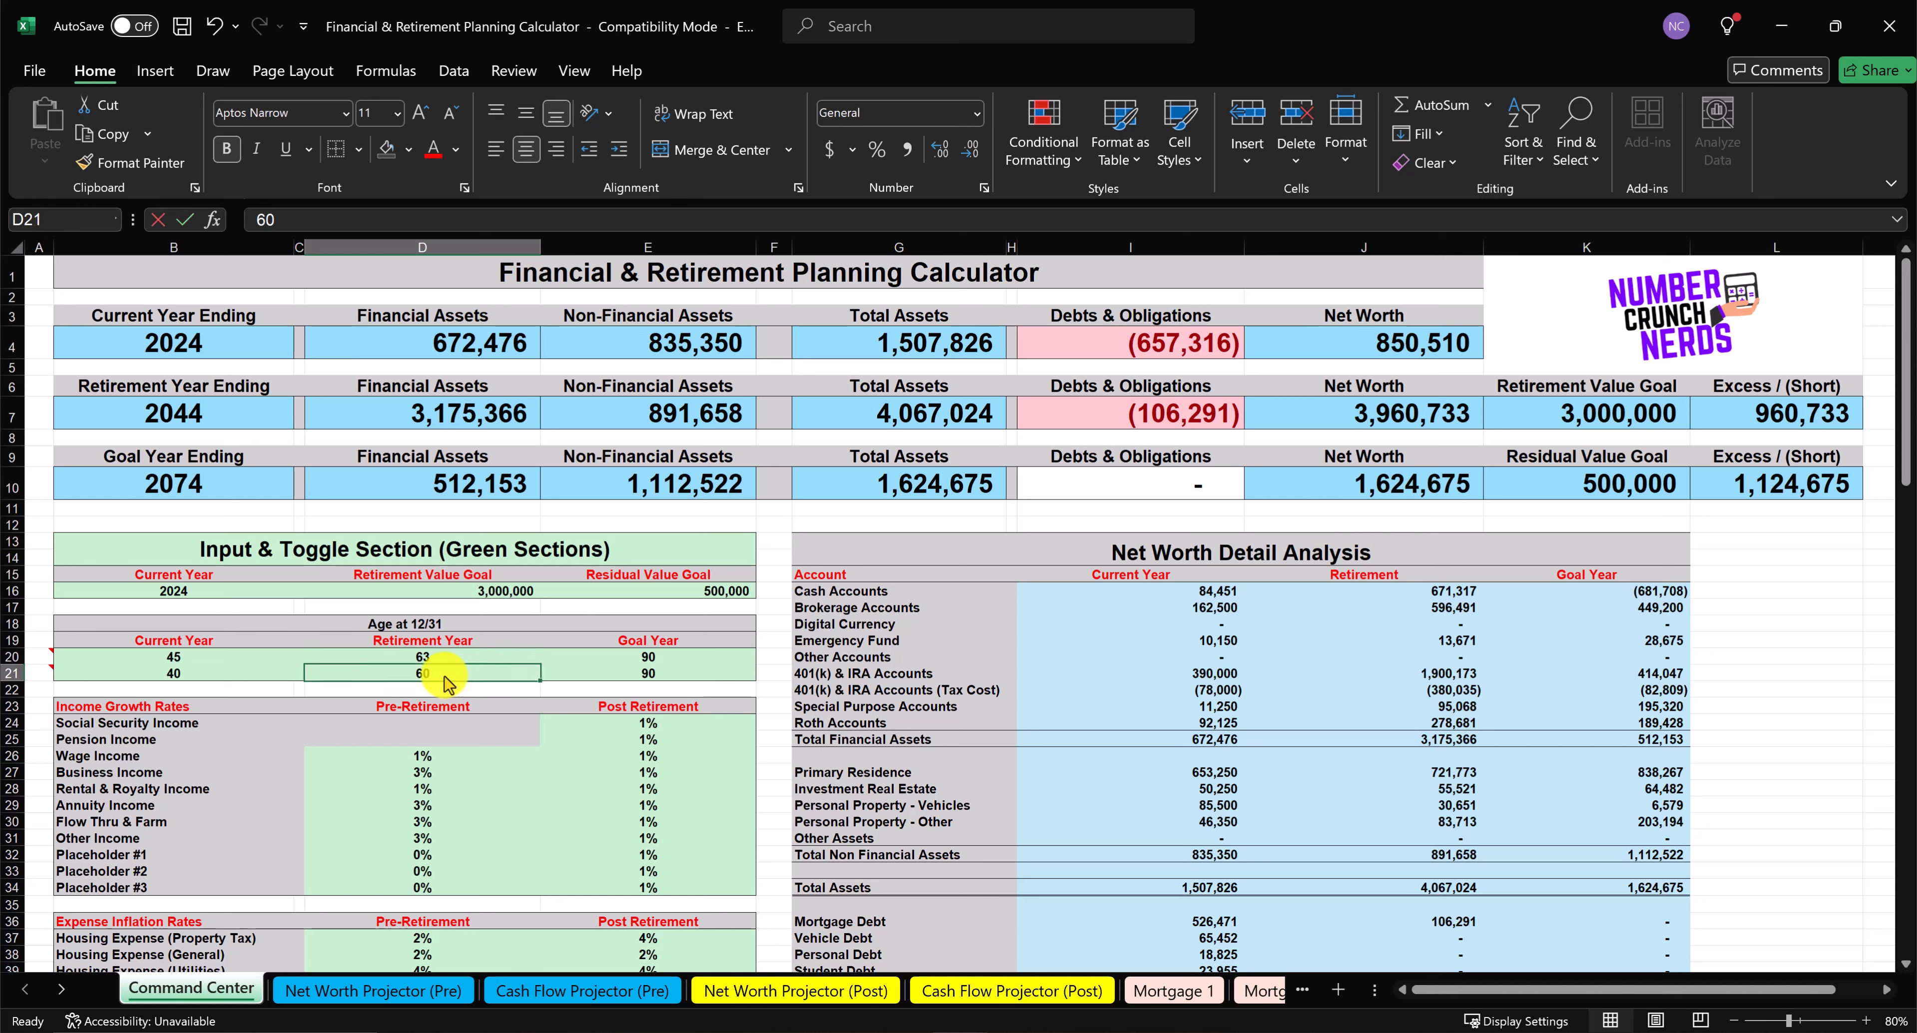
double_click(445, 674)
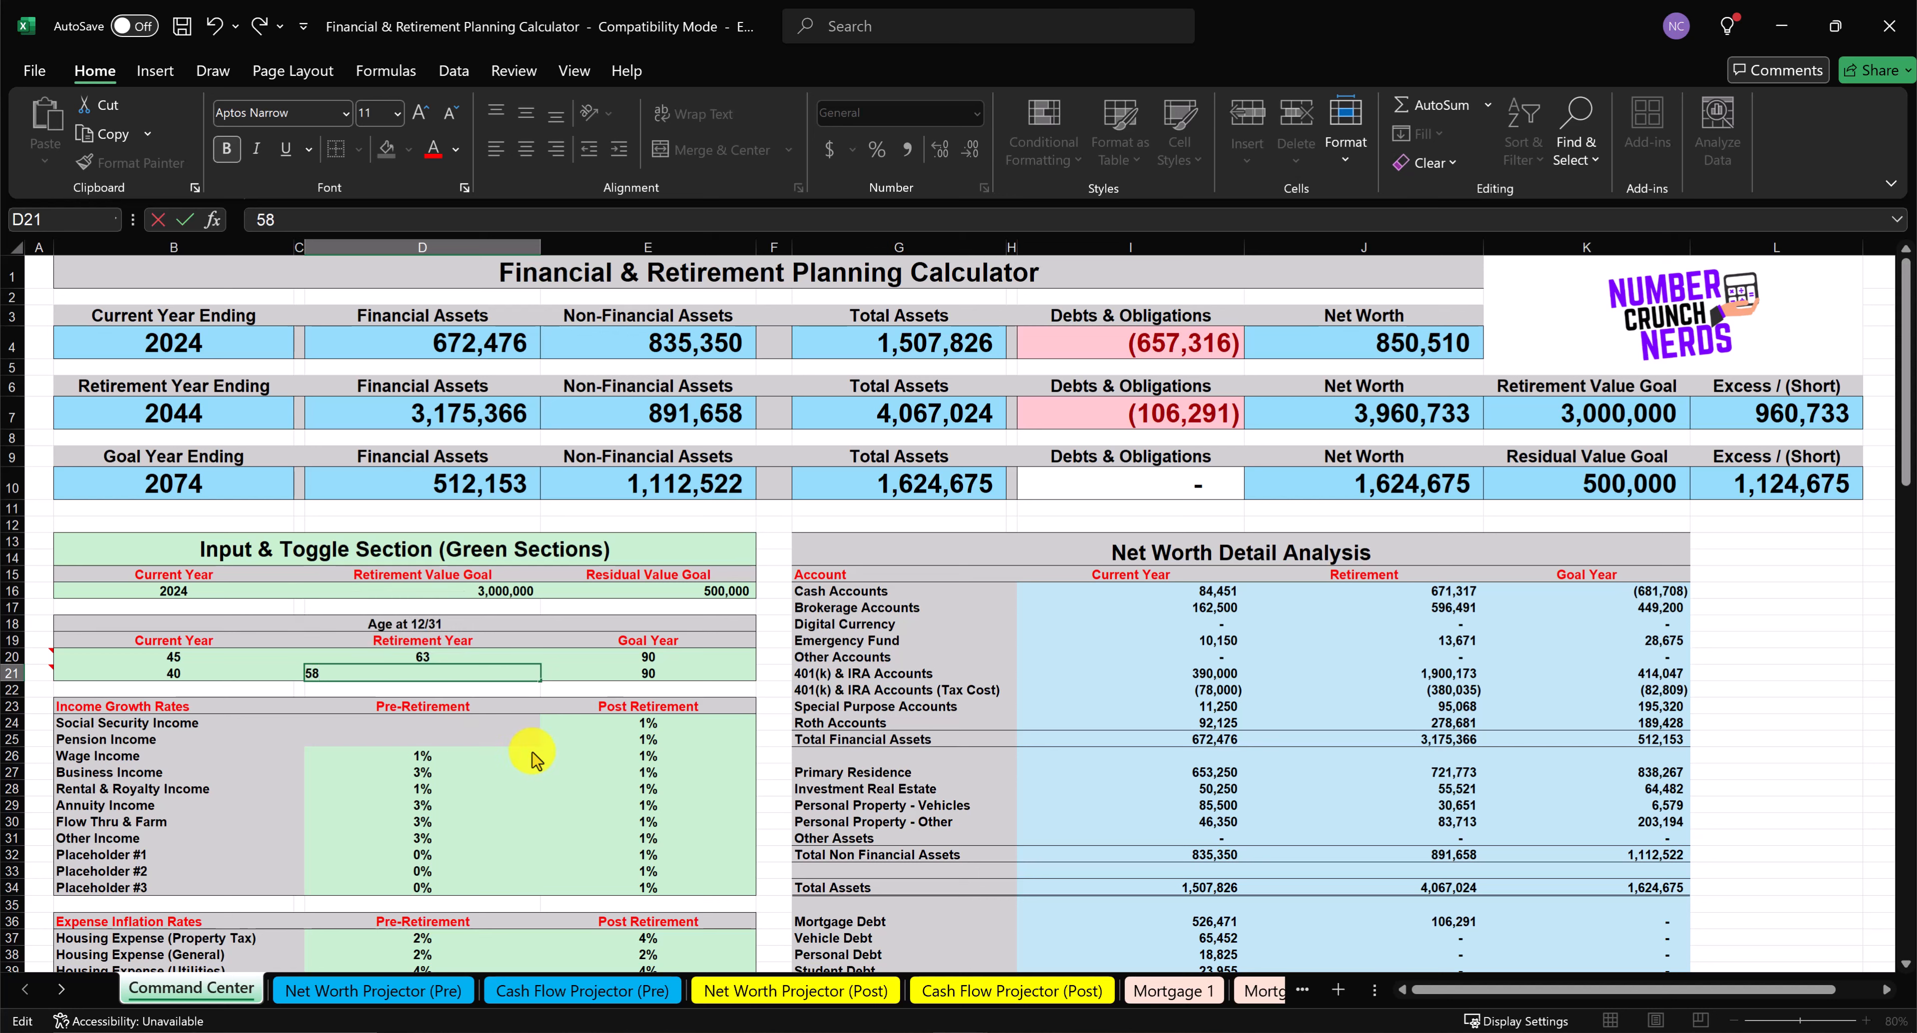
key(Return)
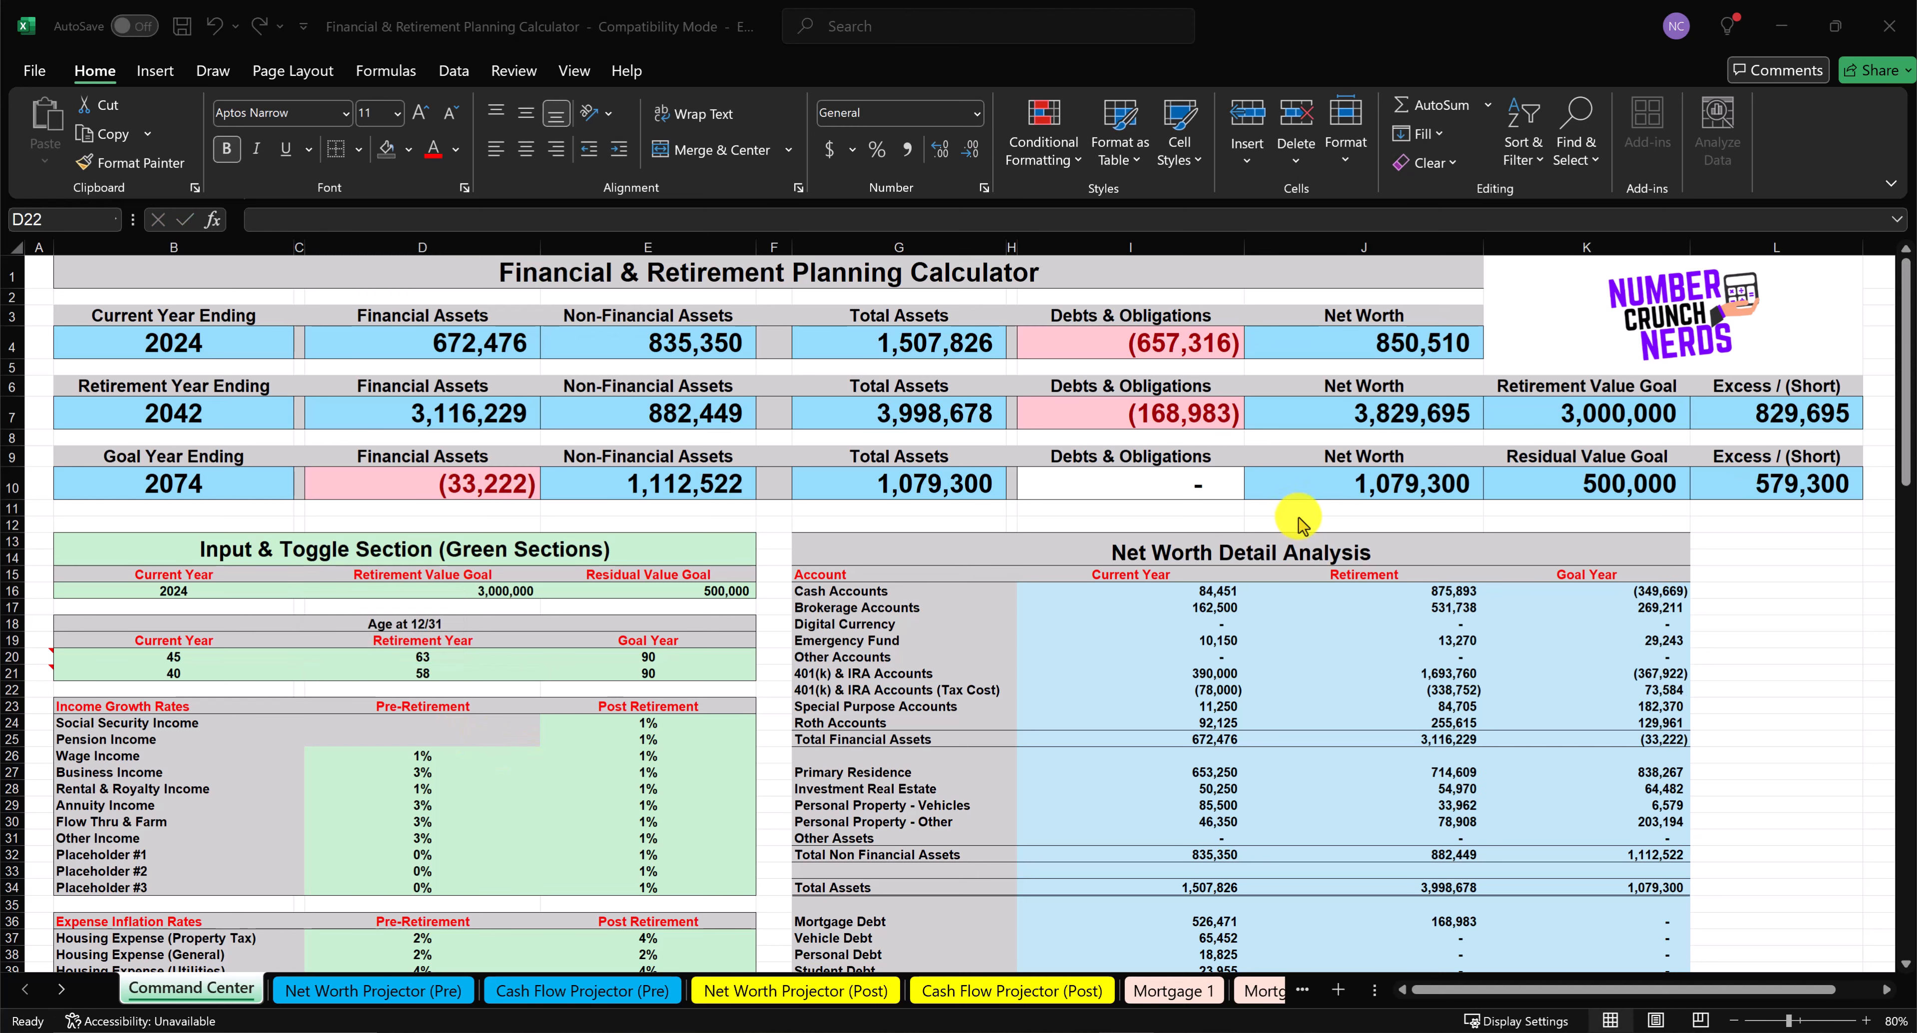
Undo and redo the second spouse's retirement age change to compare its effect on the net worth summary.
click(216, 30)
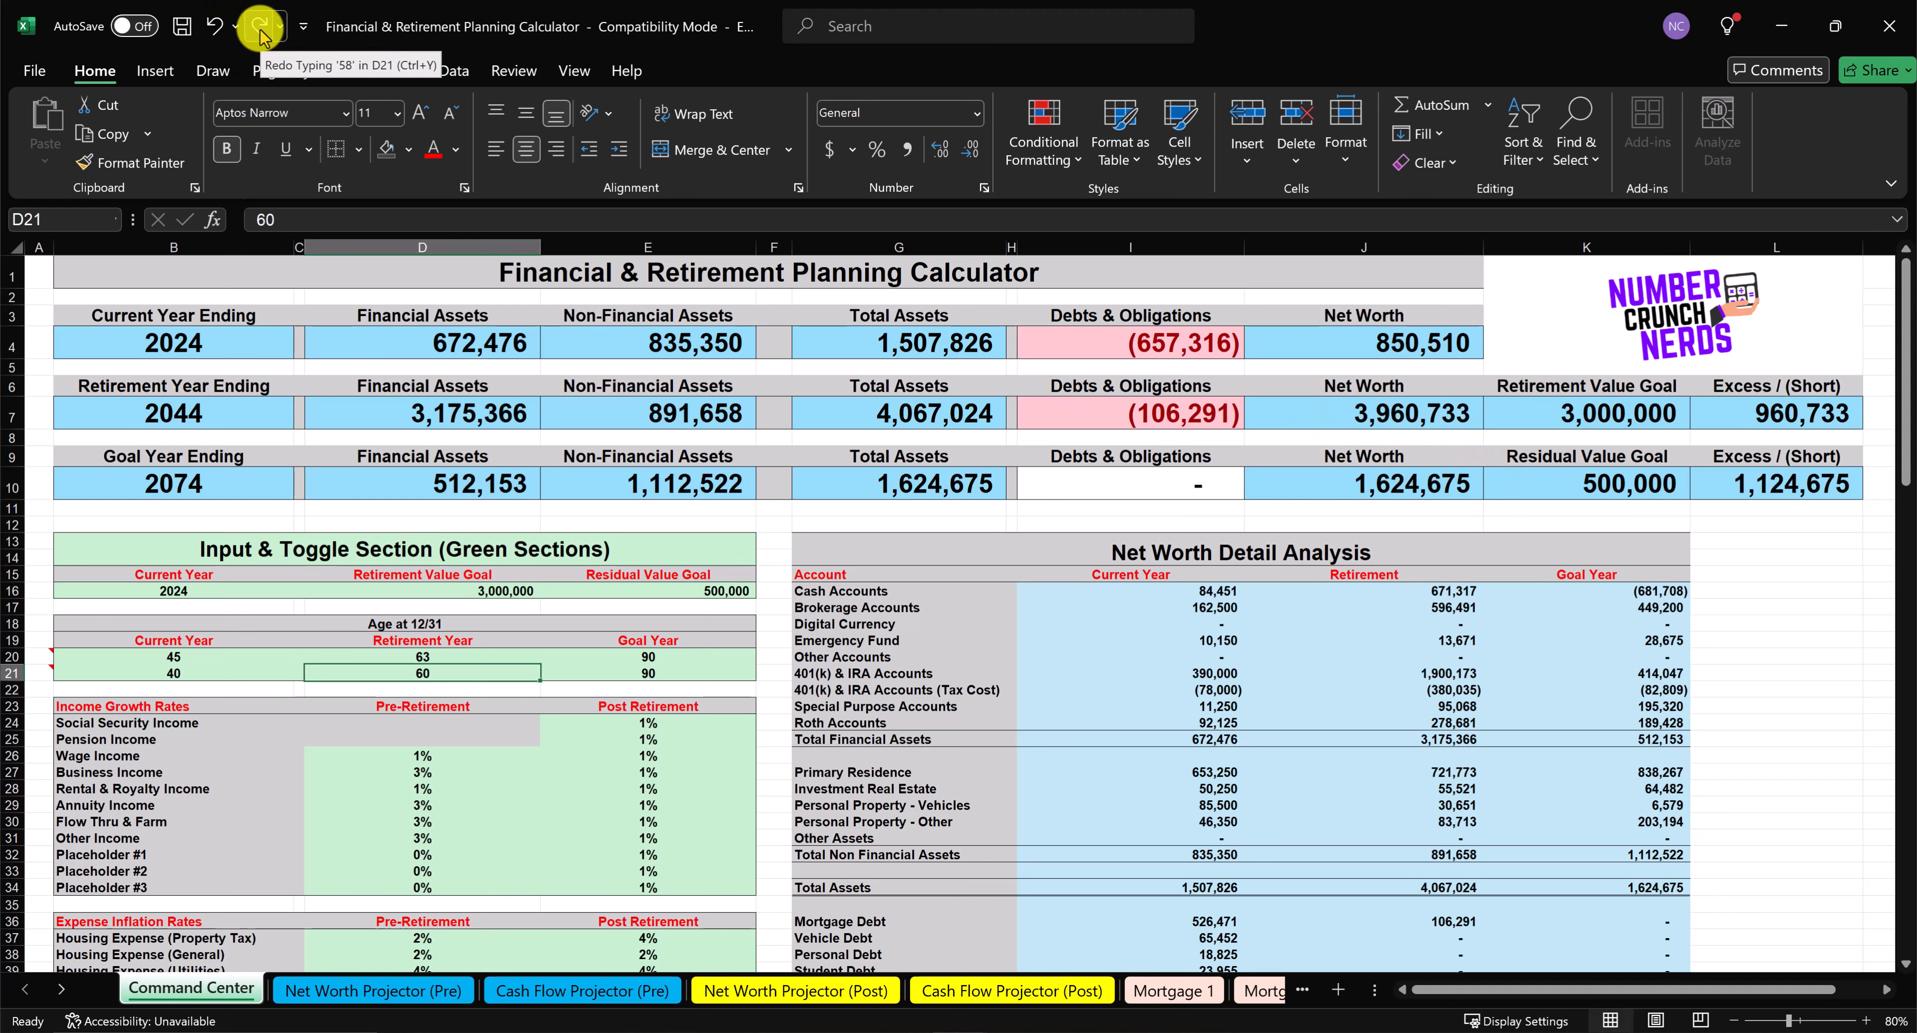
click(260, 30)
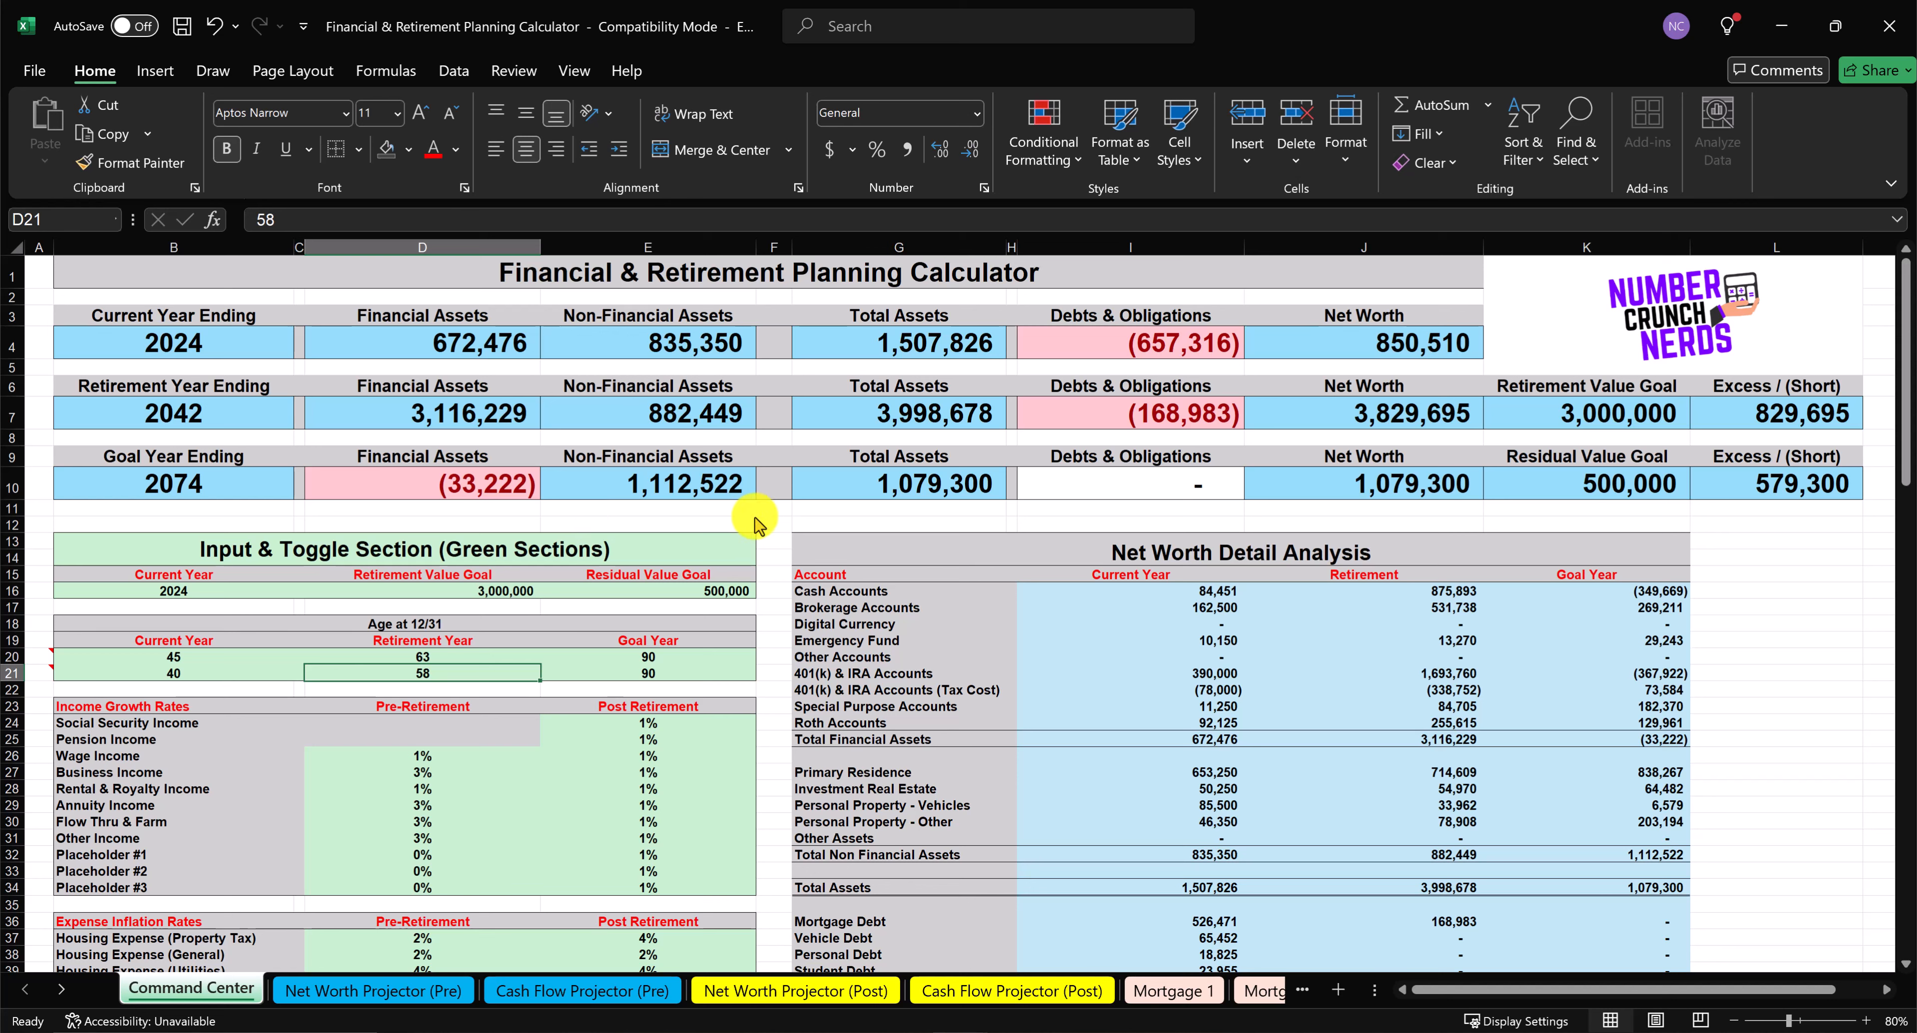
key(alt+Tab)
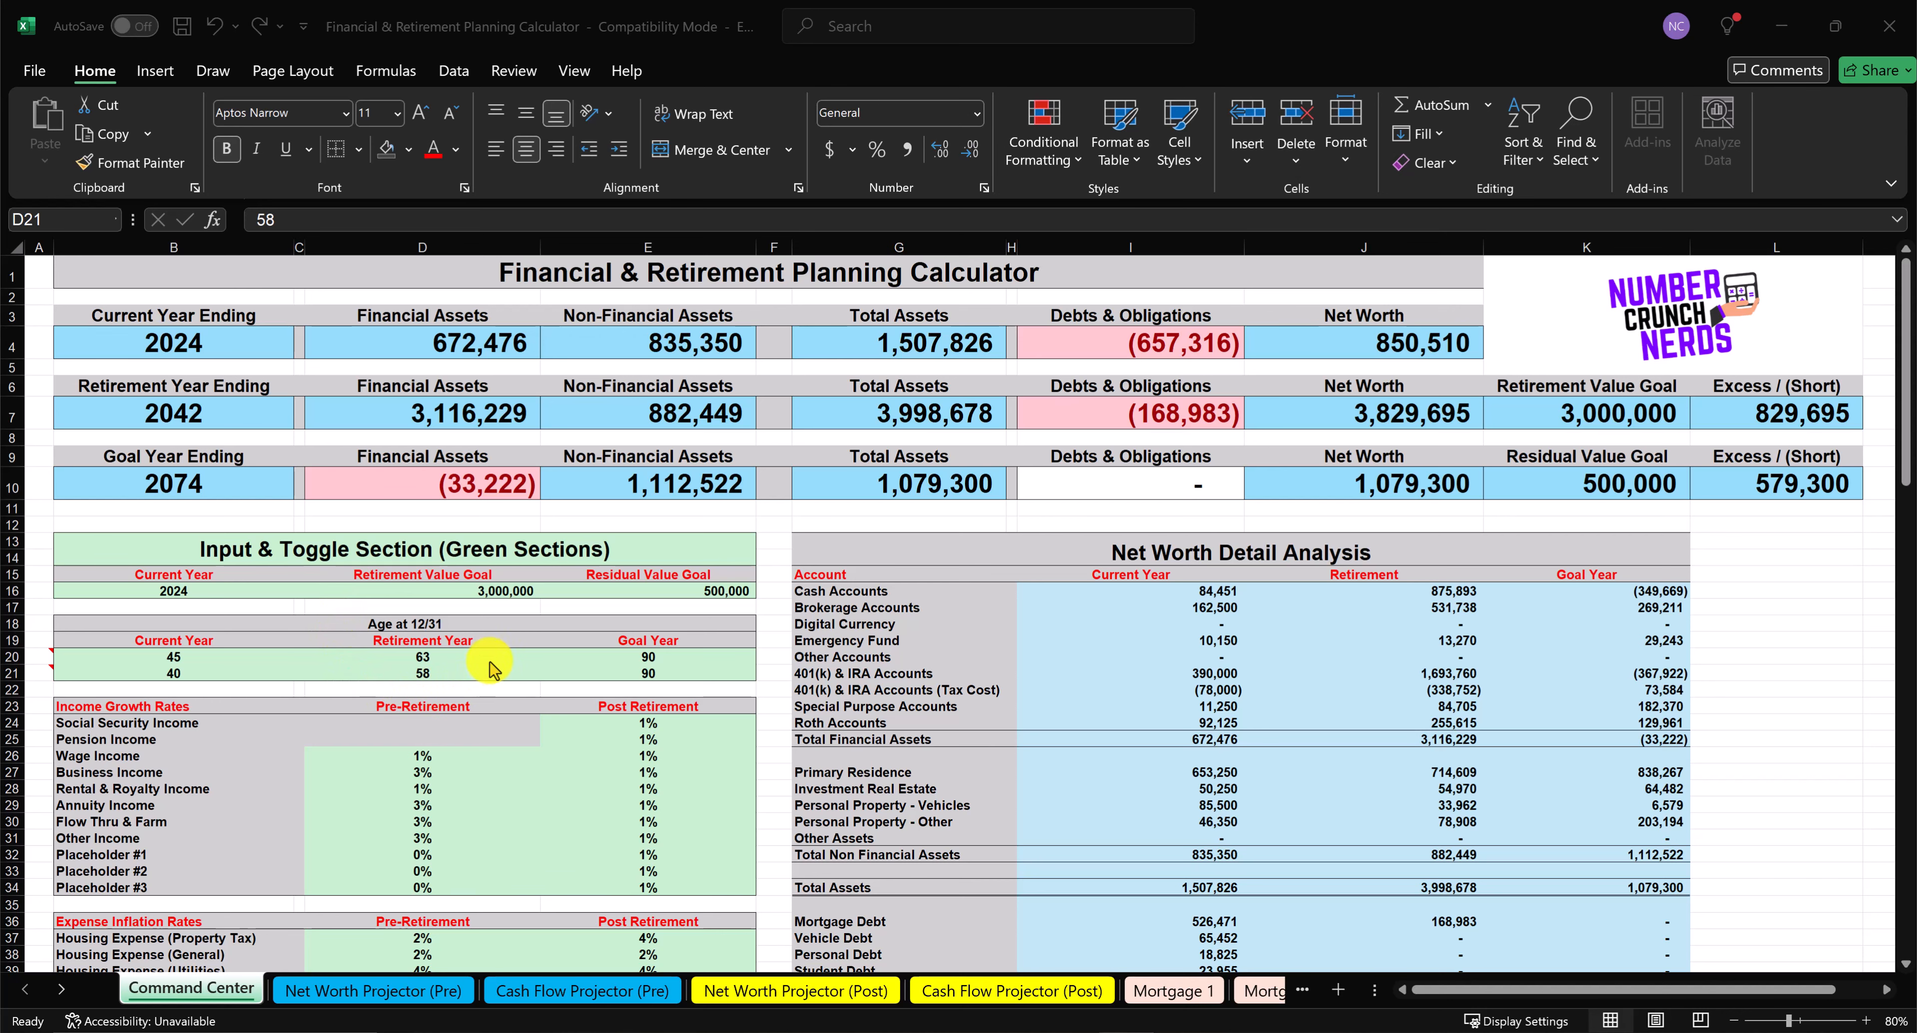
key(alt+w)
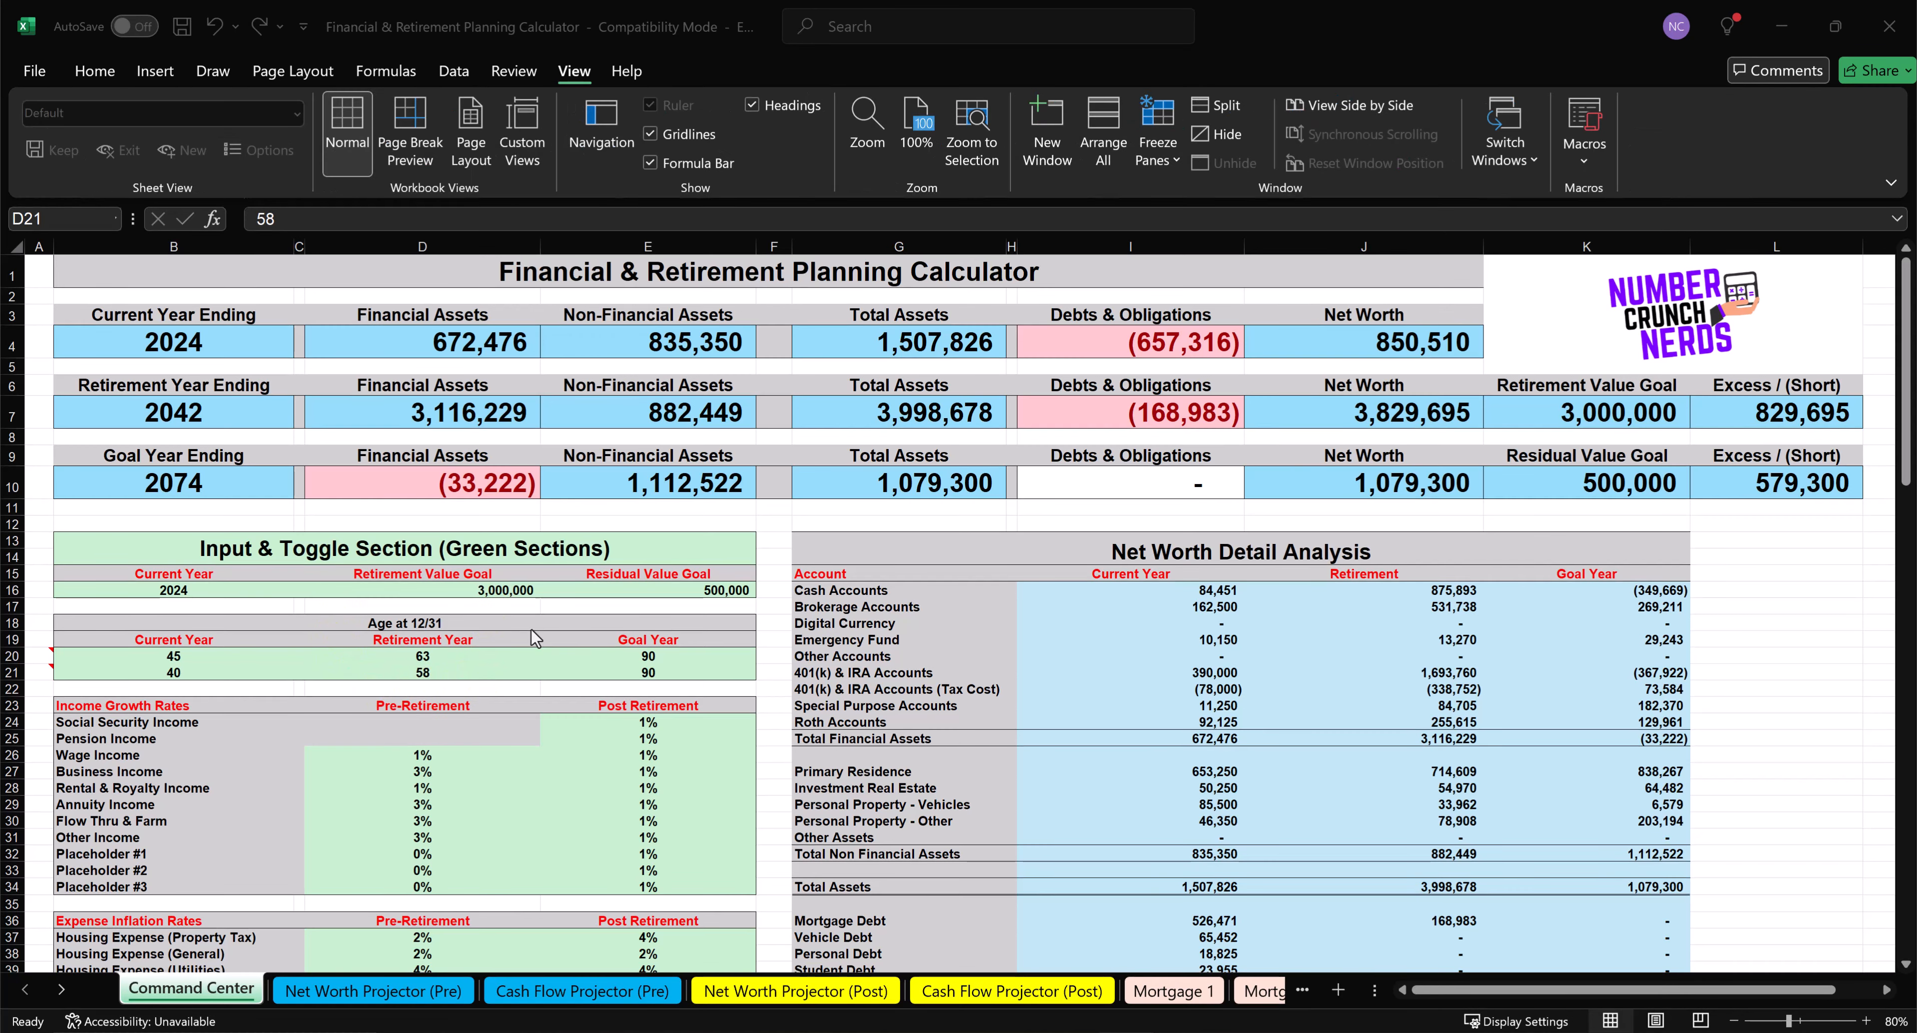
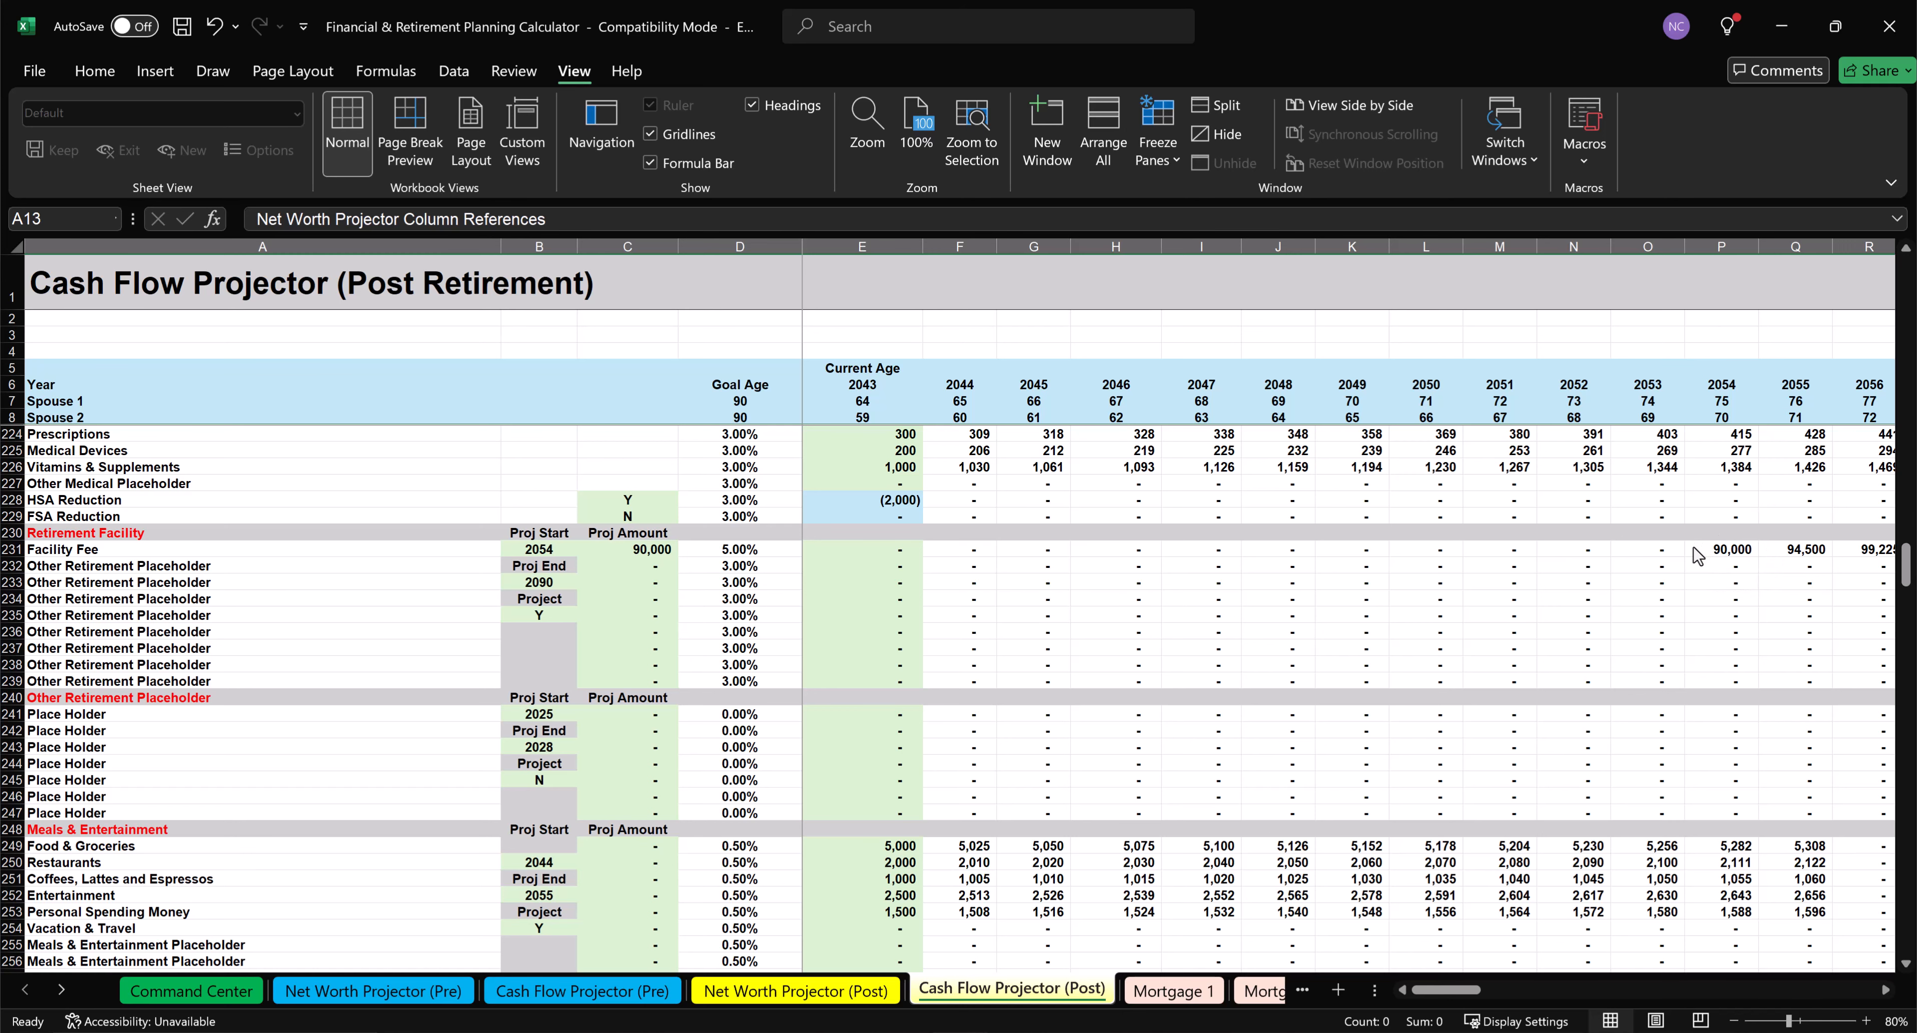
Examine the Facility Fee projection in row 231 of Cash Flow Projector (Post) through 2074, and check Command Center.
drag(1443, 990, 1555, 990)
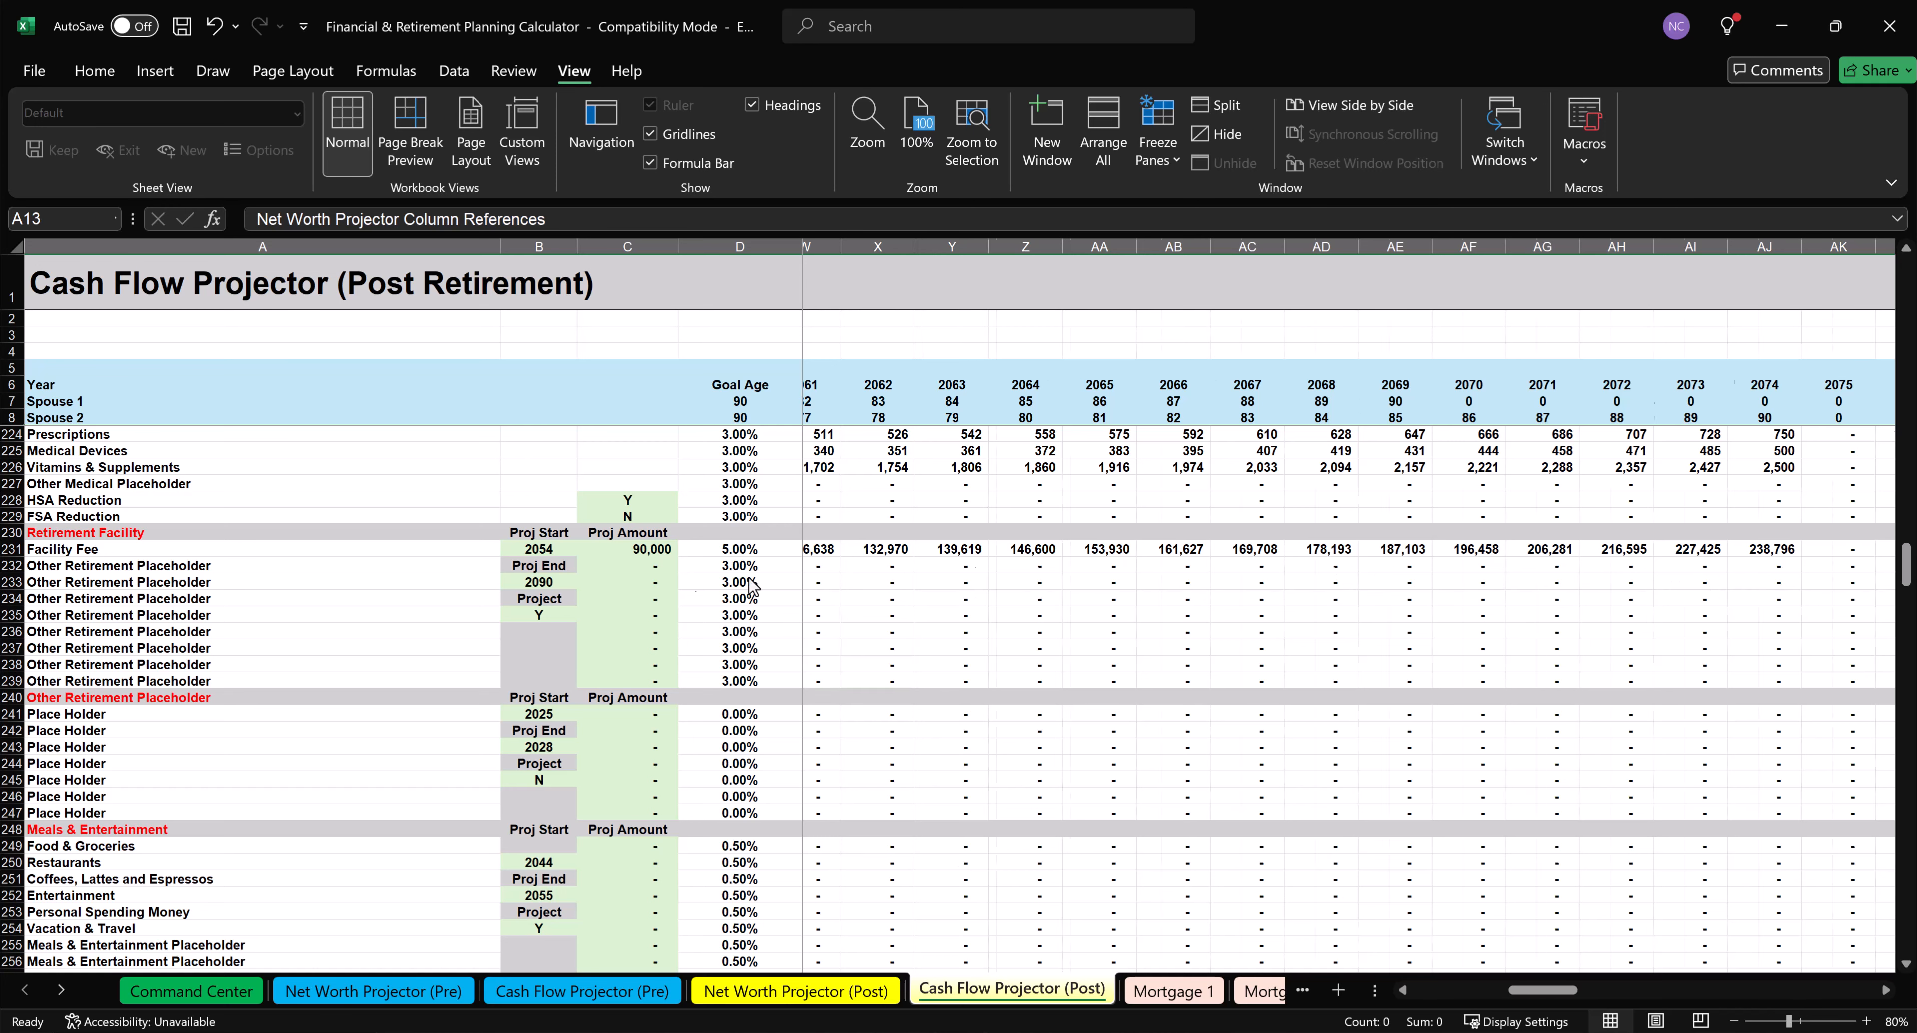
scroll(752, 586, left, 6)
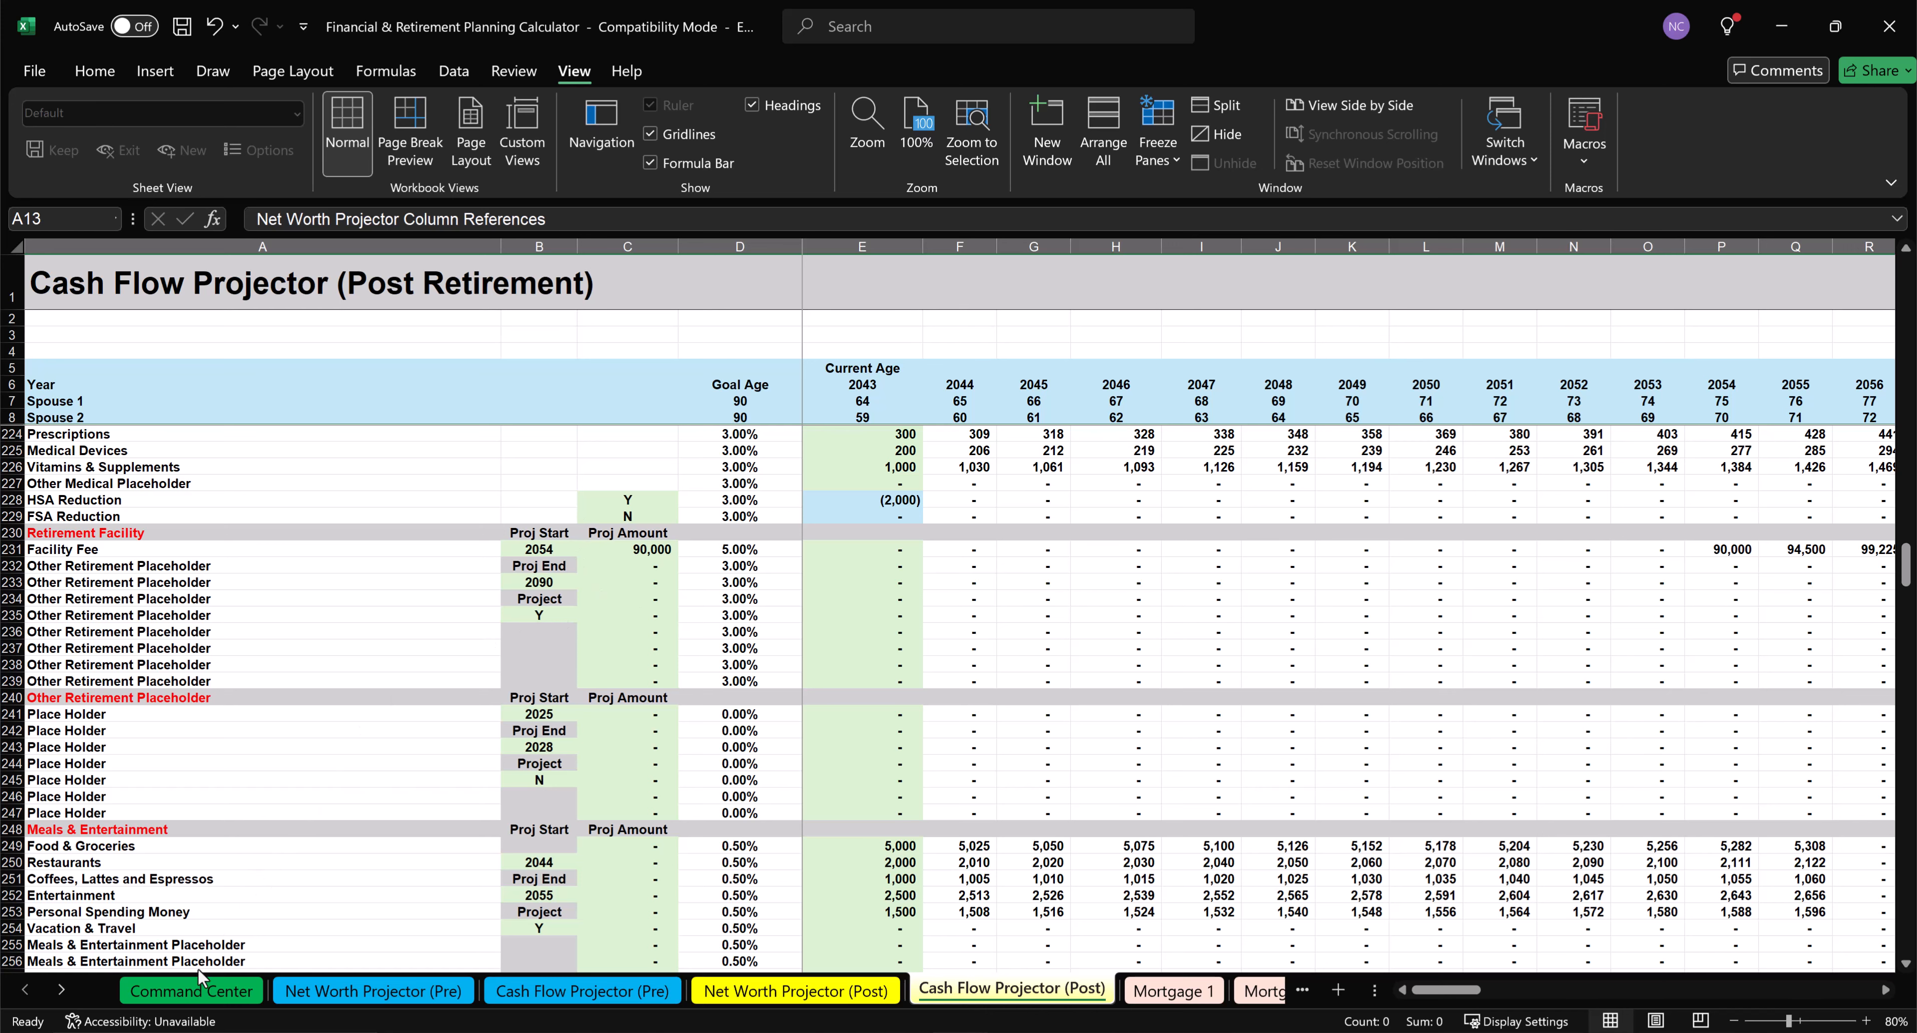
click(199, 990)
On Cash Flow Projector (Post), set the Retirement Facility's Facility Fee projected amount to 80,000 and its projection start year to 2056.
click(651, 555)
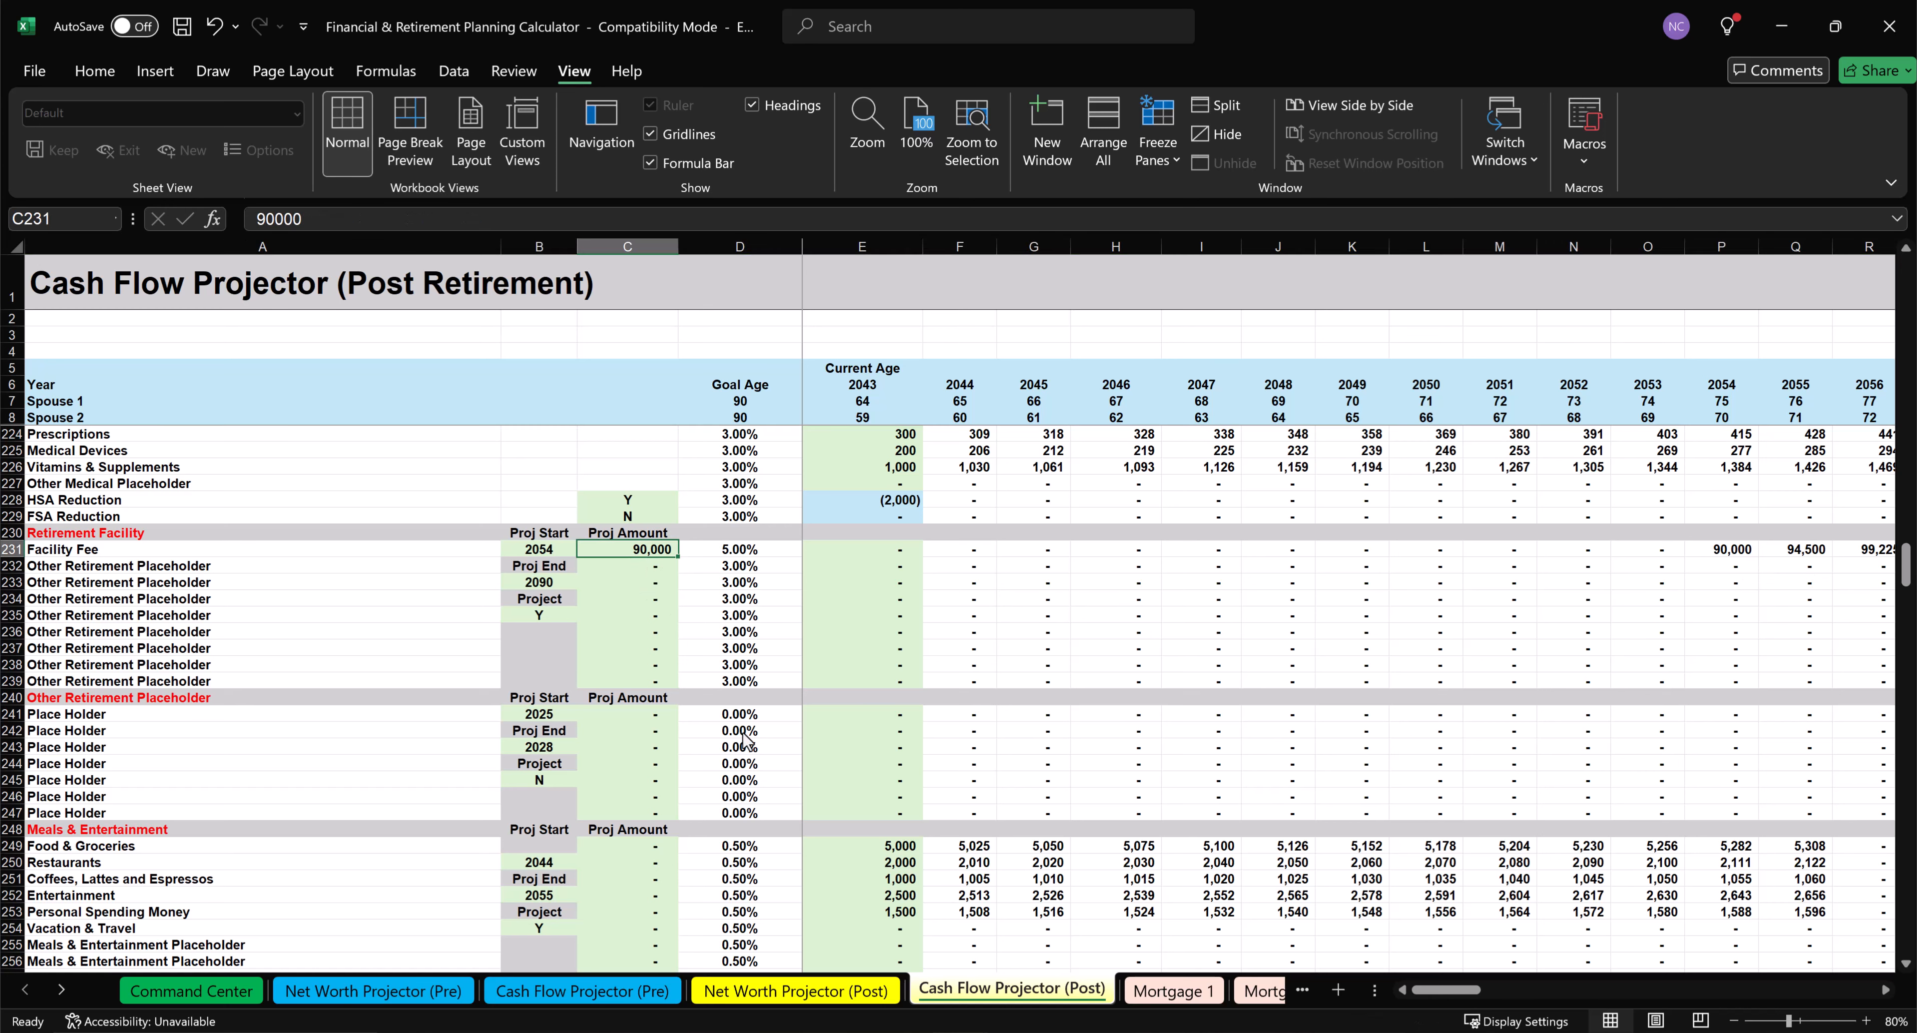
text(80,000)
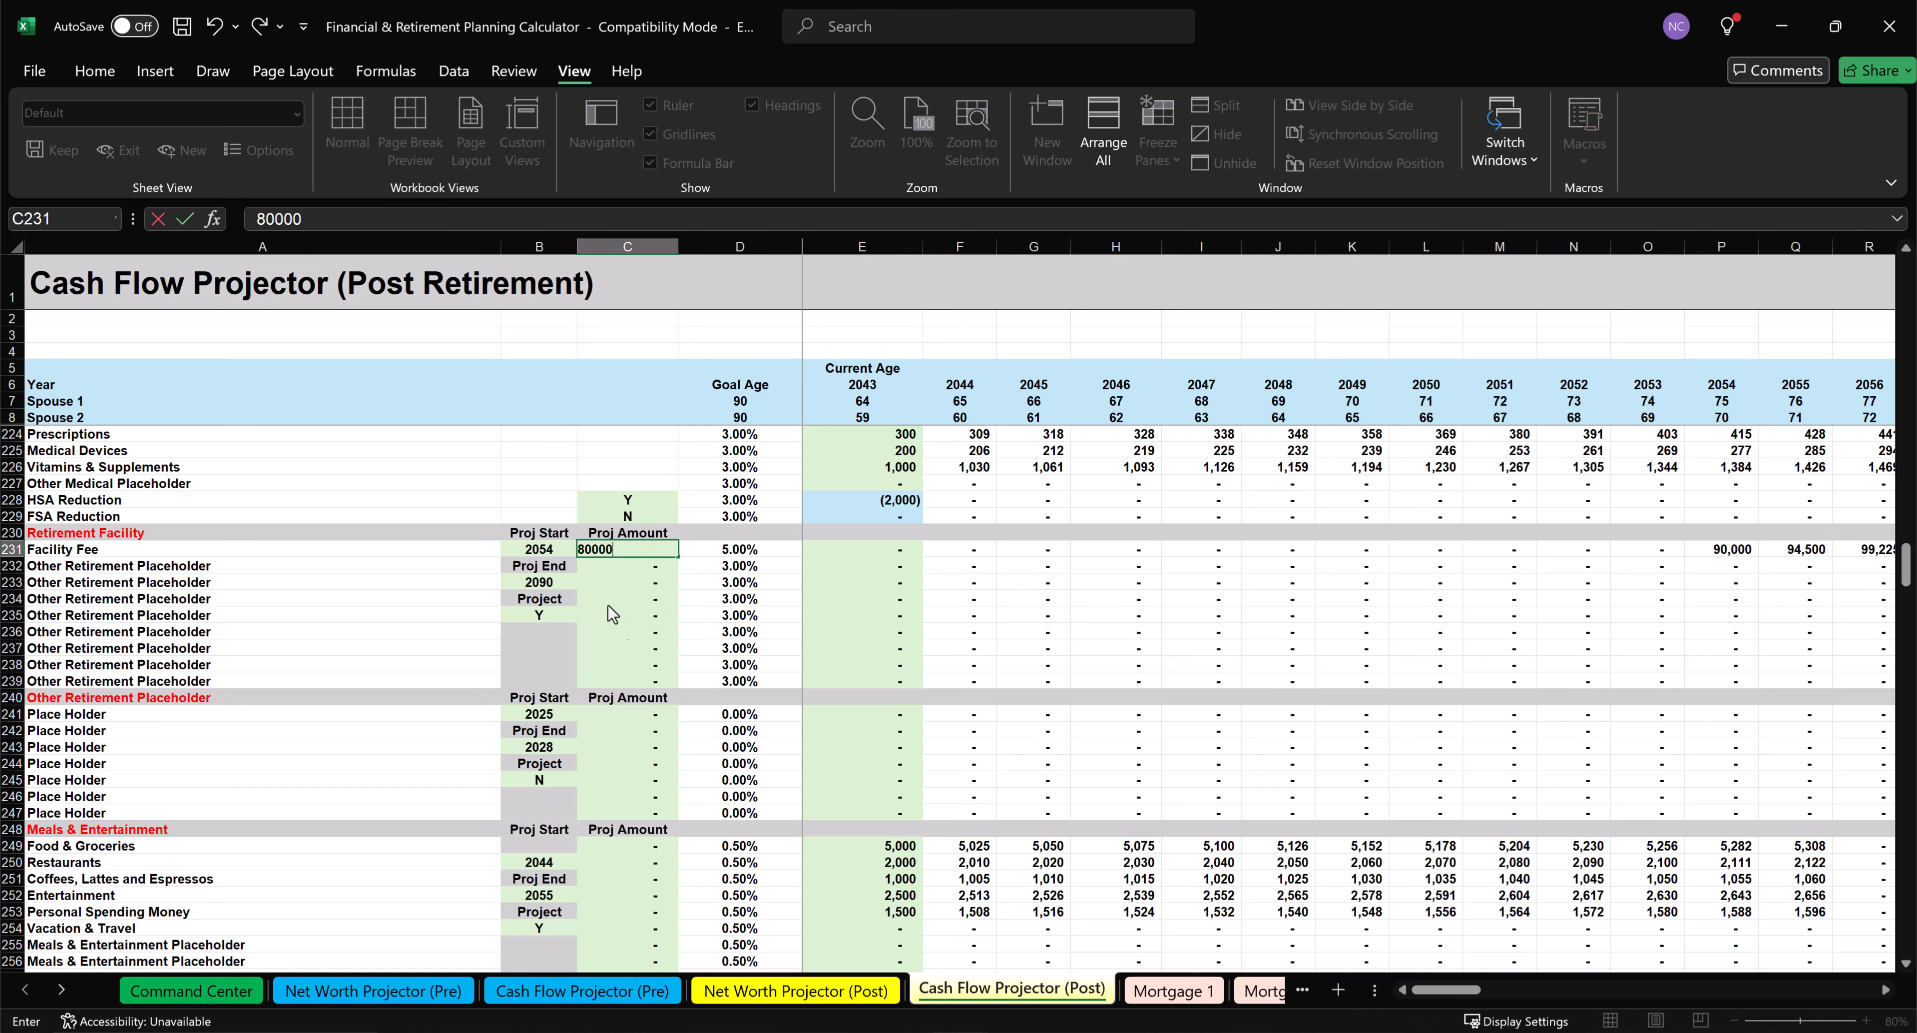
key(Left)
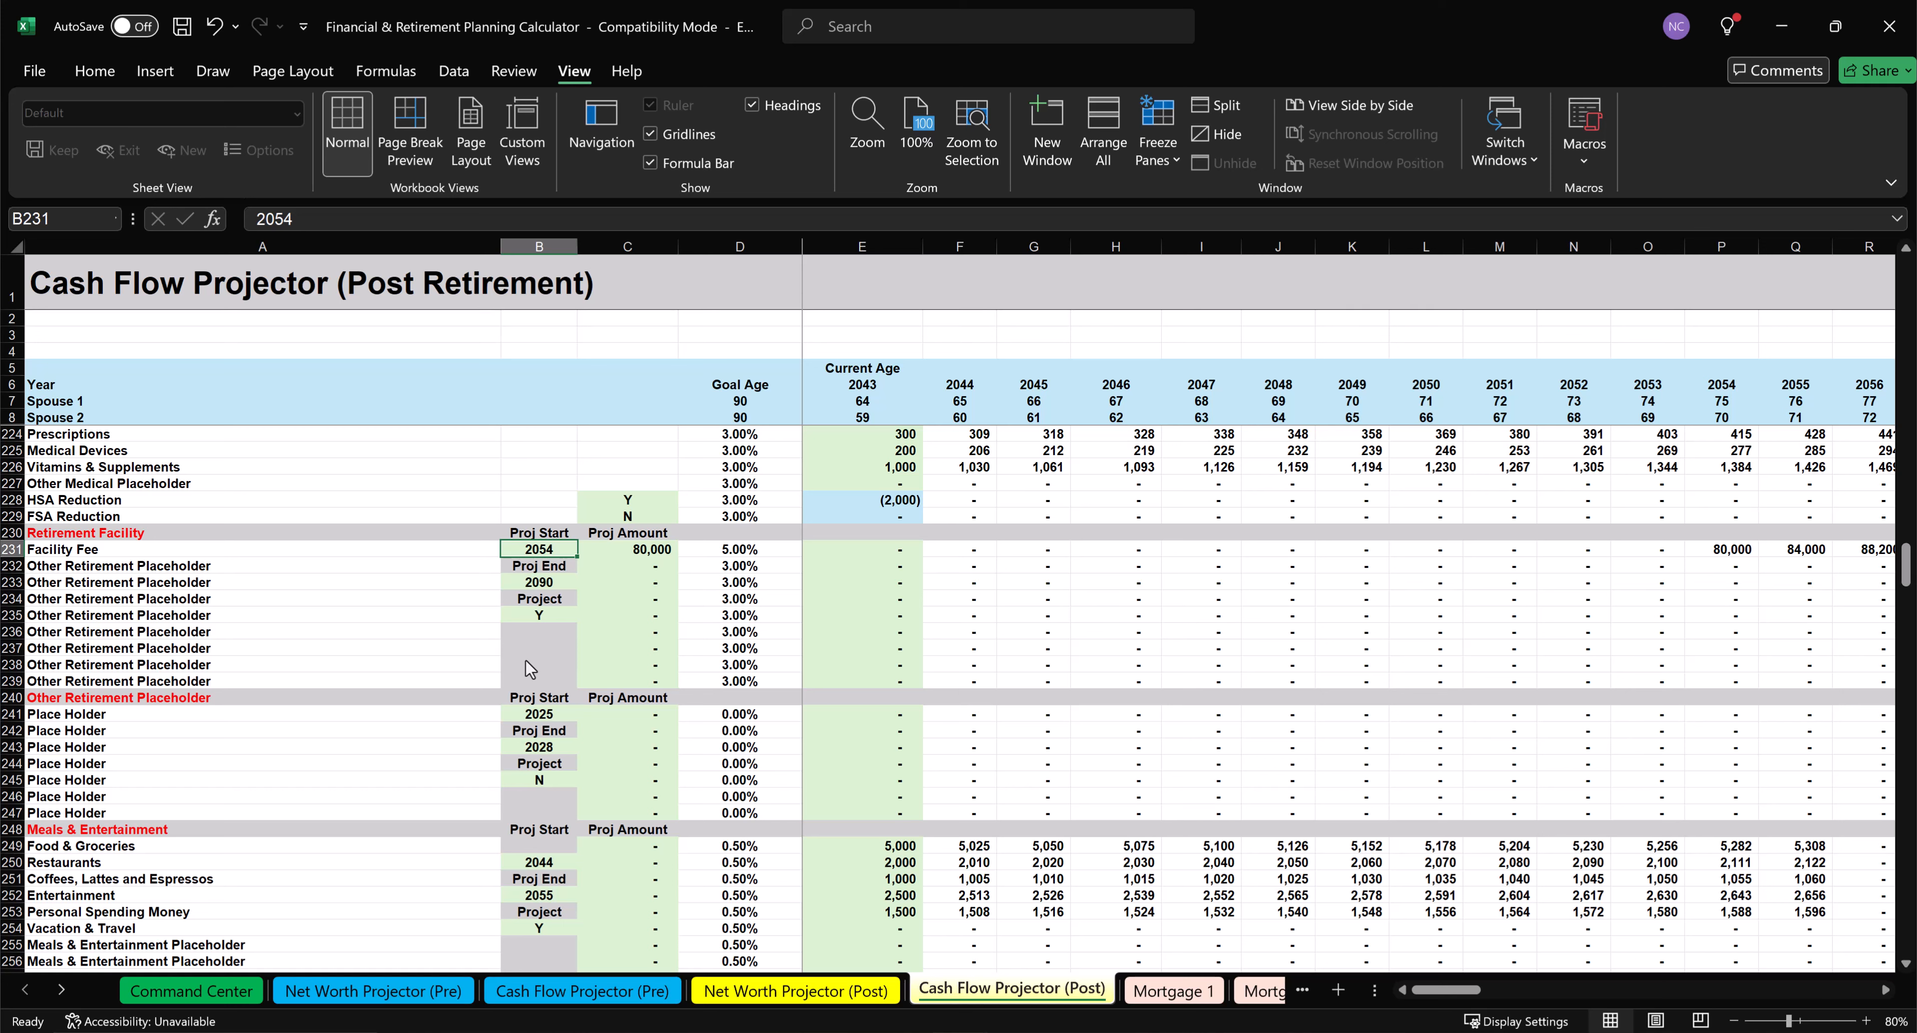
text(2056)
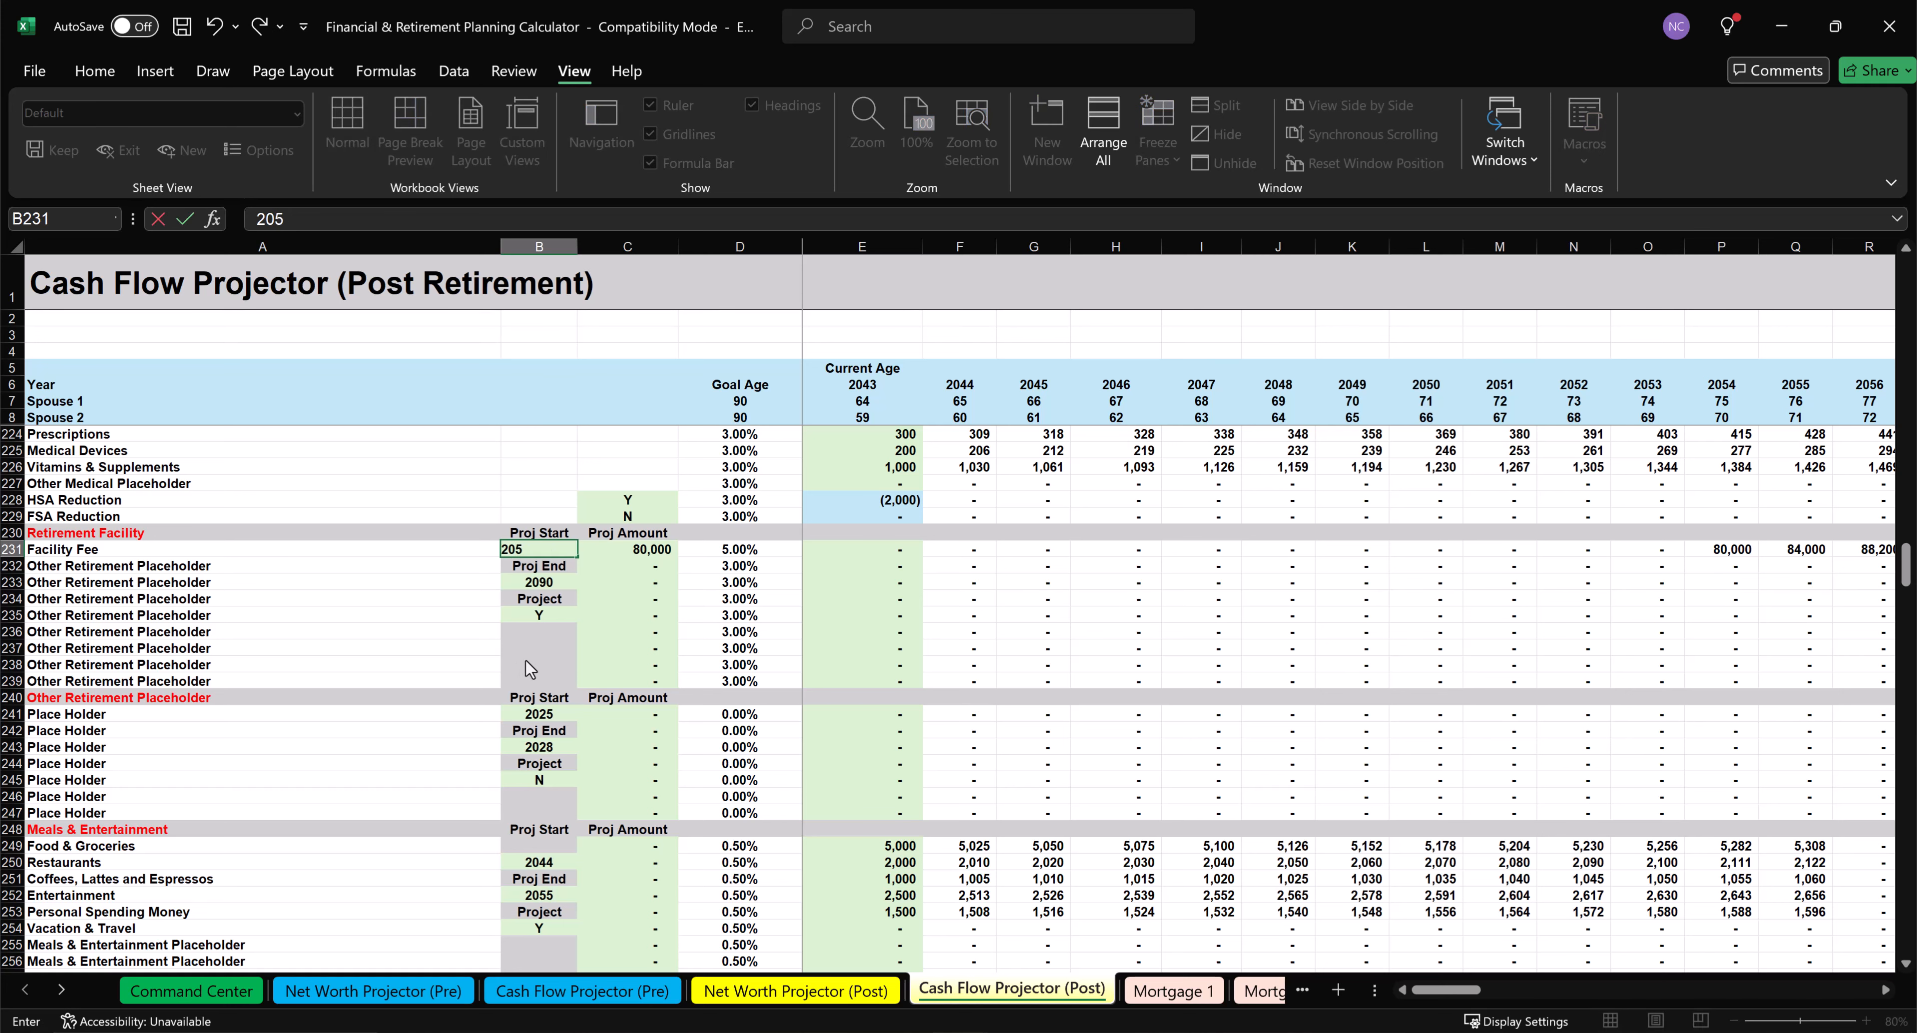
key(Return)
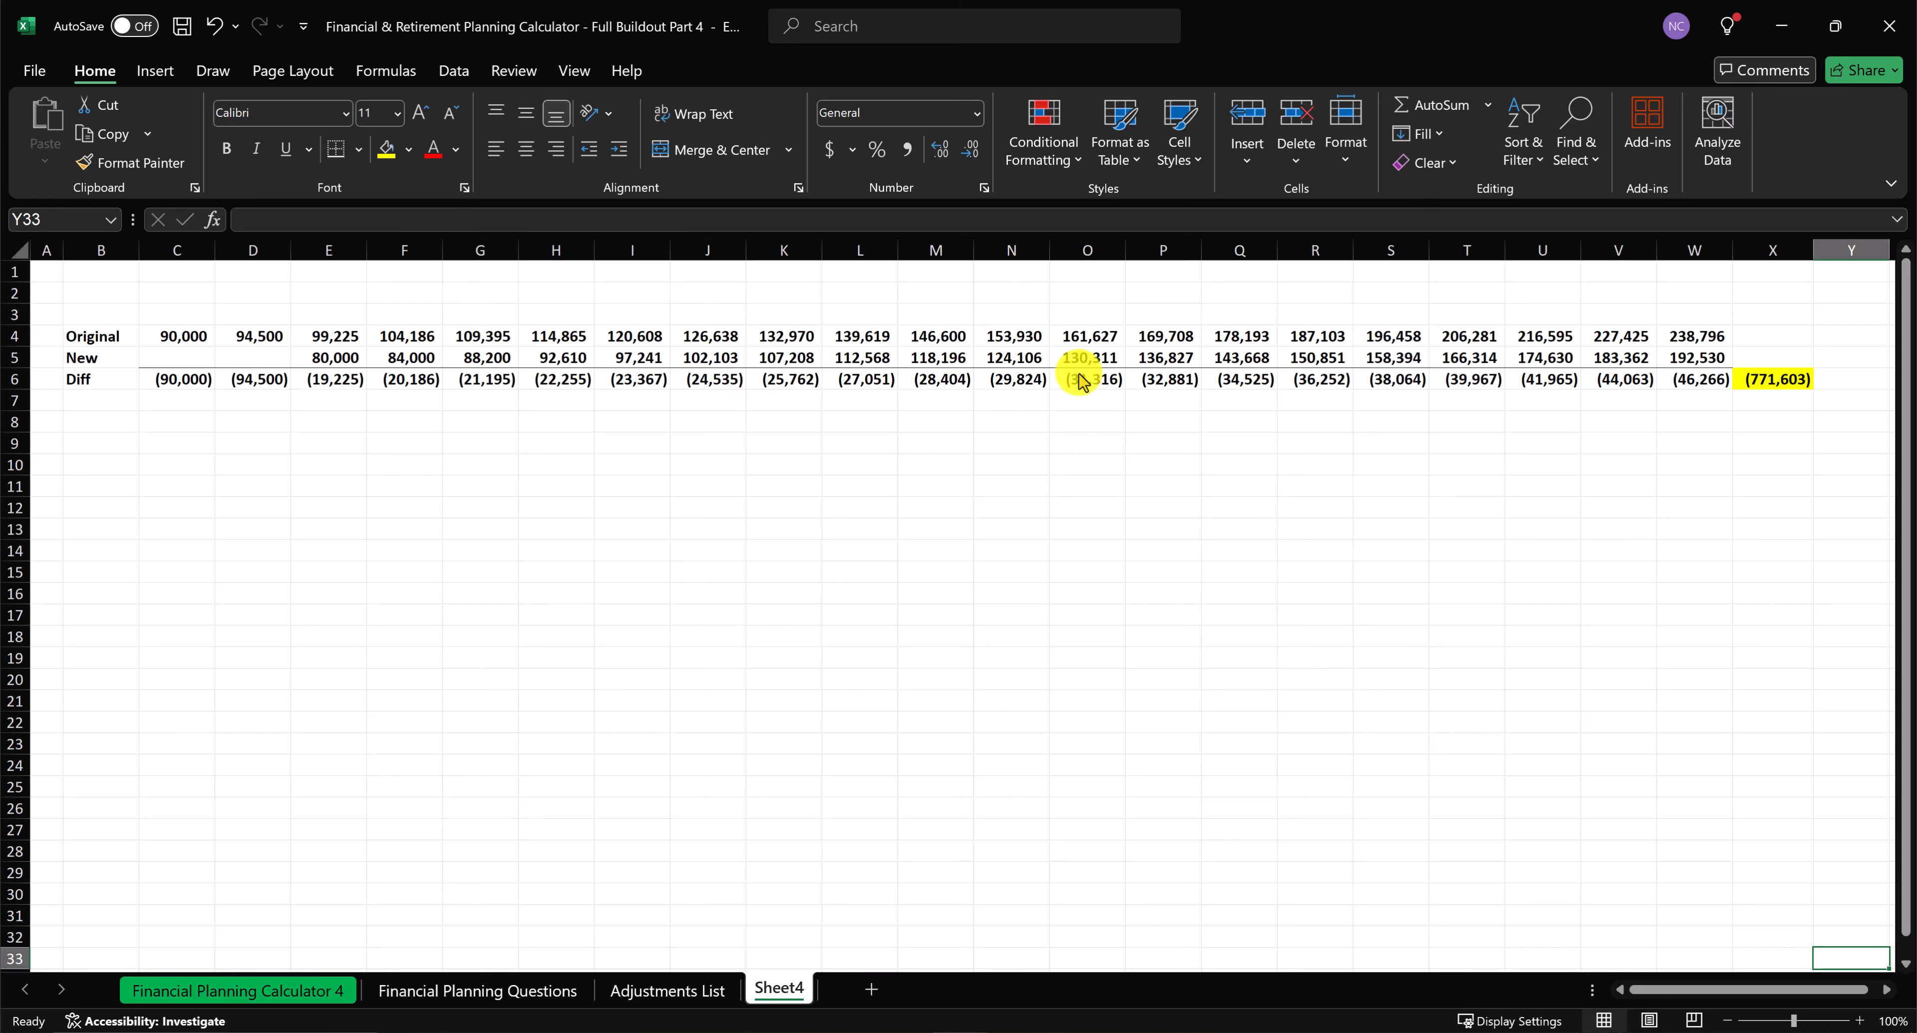
Compare the Original, New and Diff facility fee rows on Sheet4 of the Full Buildout Part 4 workbook.
key(Up)
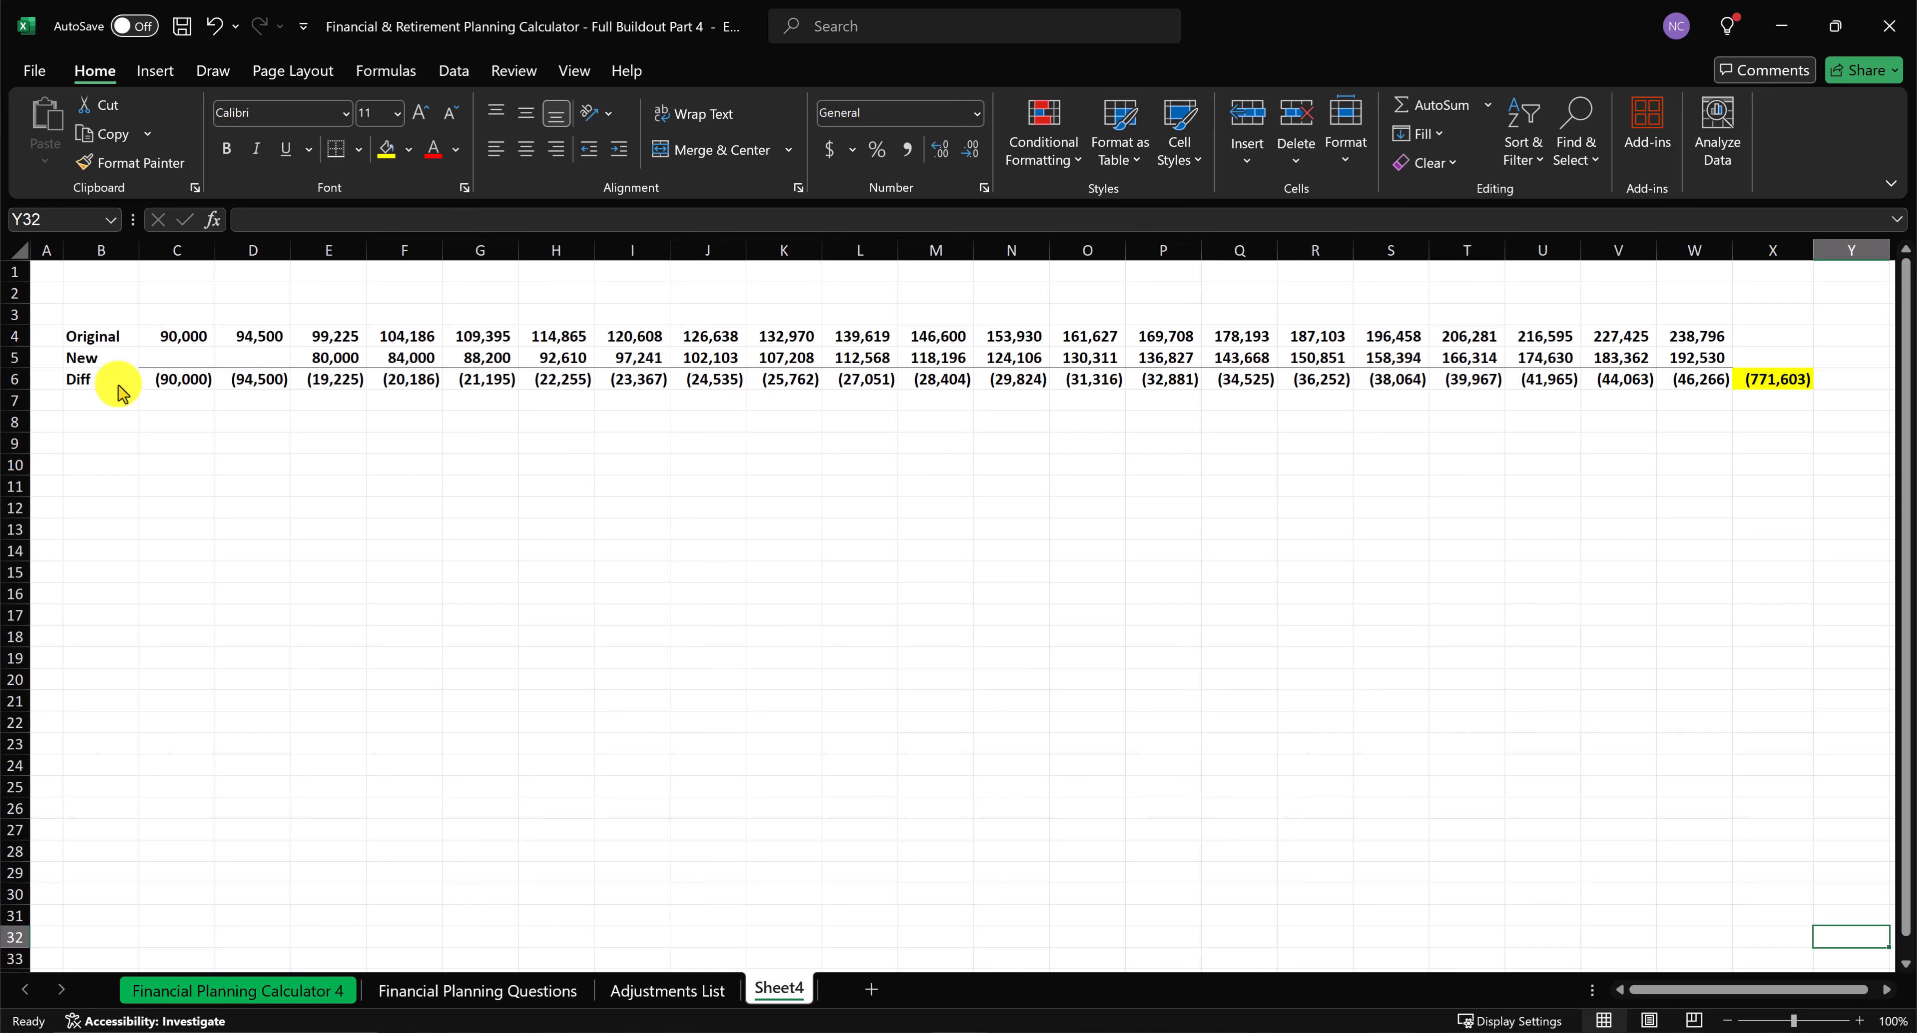